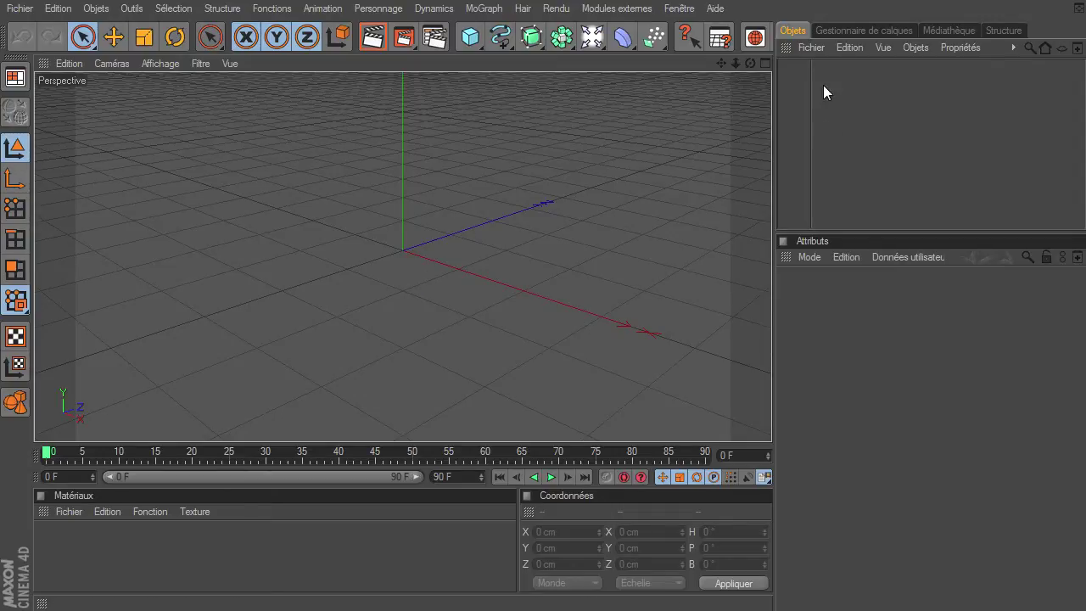
Orbit and pan the perspective view to a low, flat angle around the origin
left_click_drag(751, 65, 773, 419)
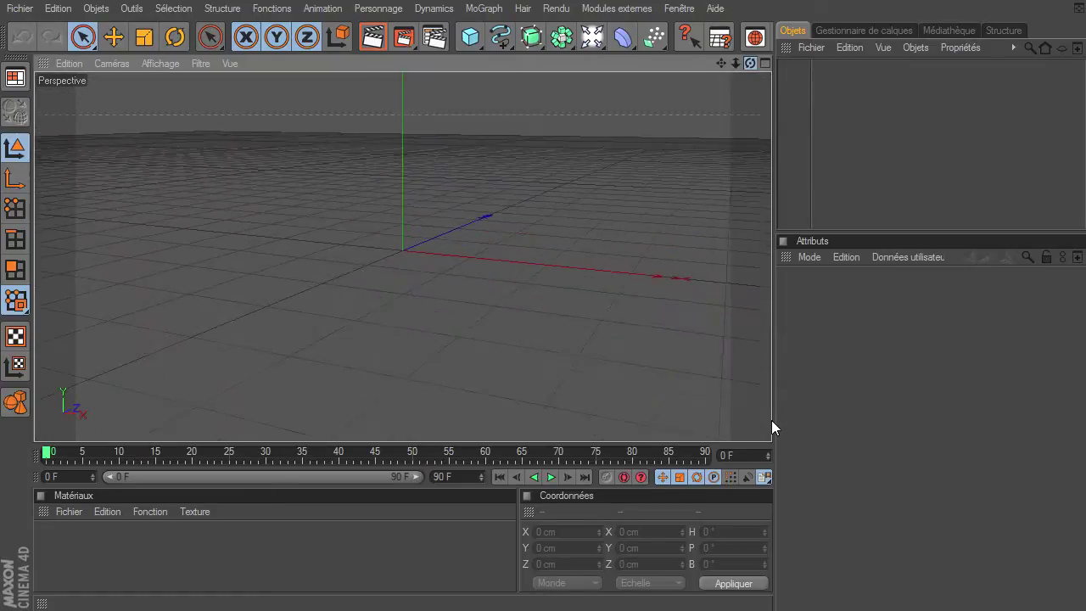
left_click_drag(720, 64, 766, 424)
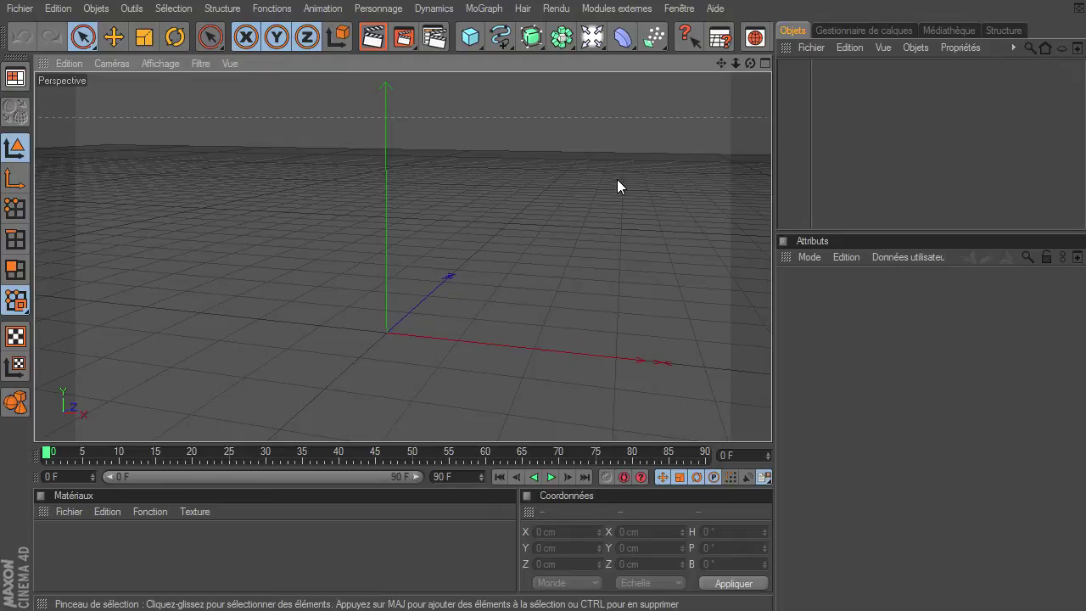
left_click_drag(750, 64, 768, 421)
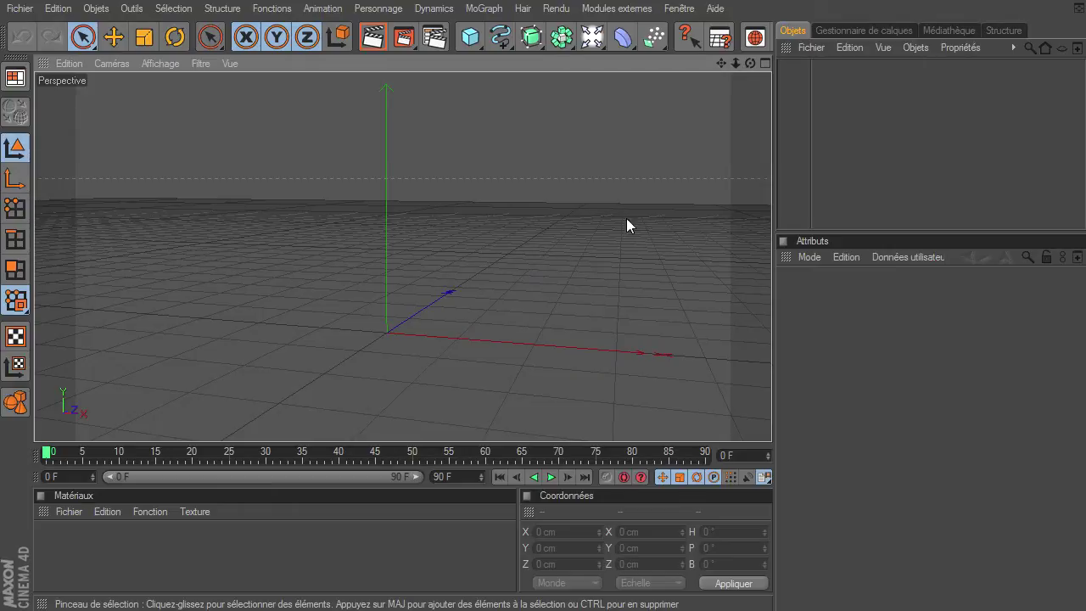
mouse_move(720, 62)
left_mouse_down()
mouse_move(771, 420)
mouse_move(733, 62)
mouse_move(252, 271)
left_mouse_up()
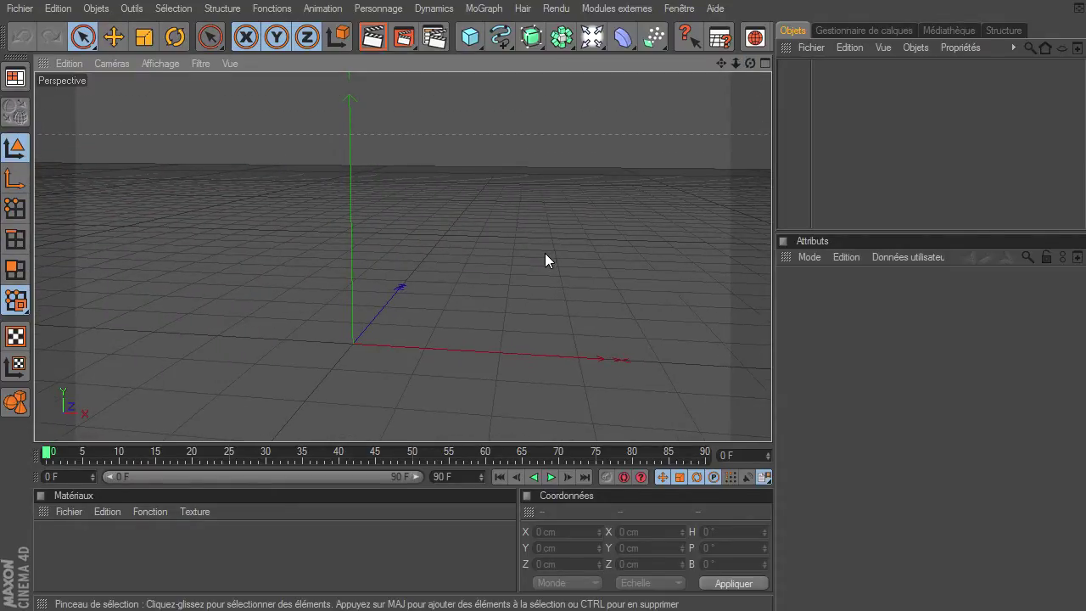
Add Arrière plan and Sol objects and apply a new material Mat to the floor
left_click(592, 36)
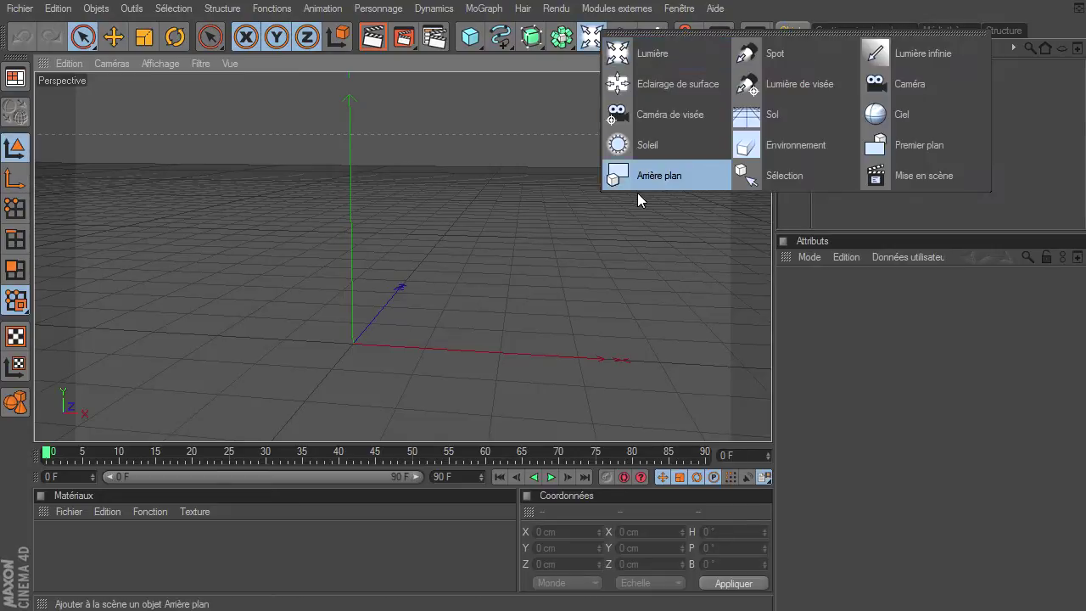
left_click(644, 175)
left_click(592, 37)
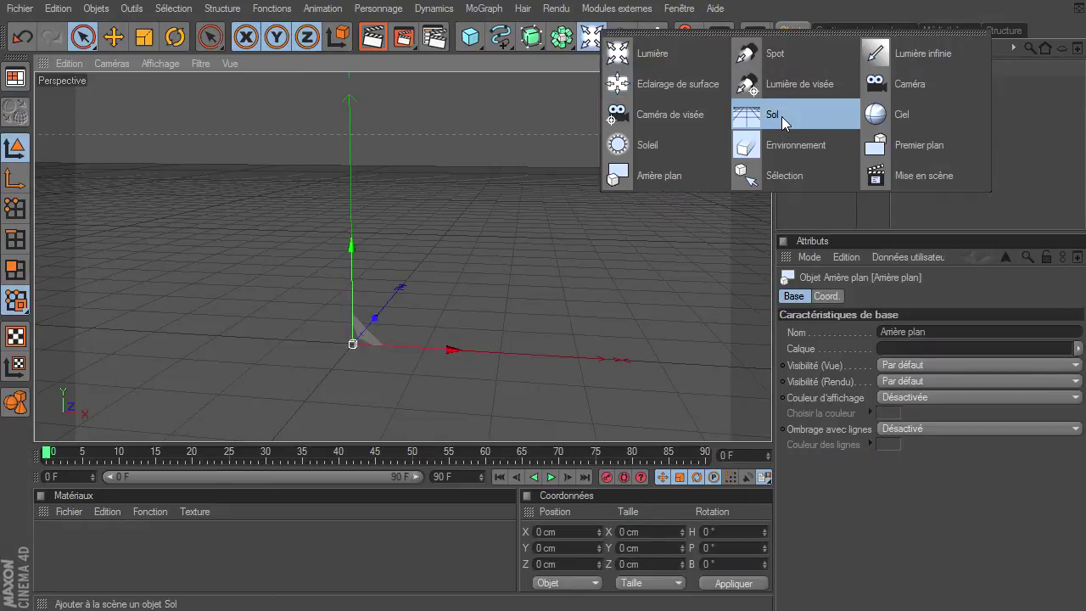
left_click(781, 116)
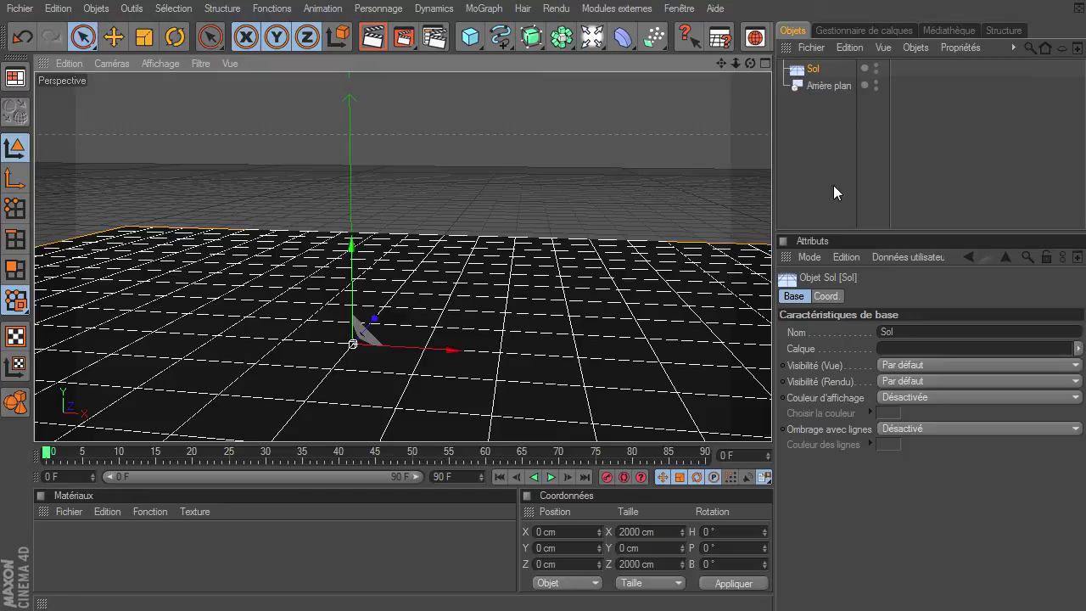
double_click(194, 553)
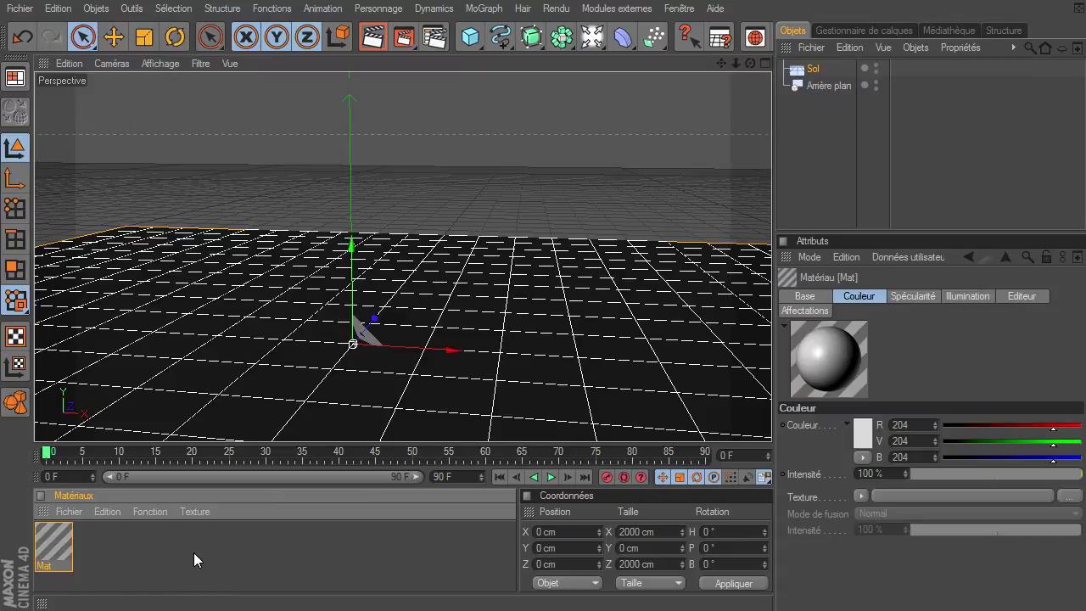
mouse_move(53, 547)
left_mouse_down()
mouse_move(814, 75)
mouse_move(802, 90)
left_mouse_up()
Give Sol a Rendu tag with Composition avec le fond enabled, then select both objects
left_click(799, 71)
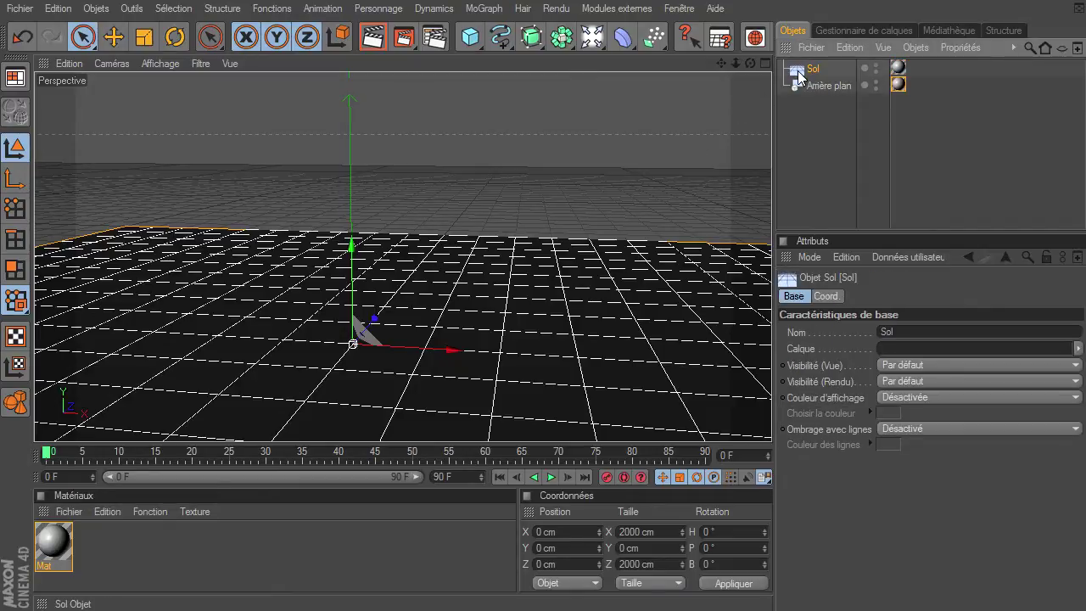
right_click(799, 73)
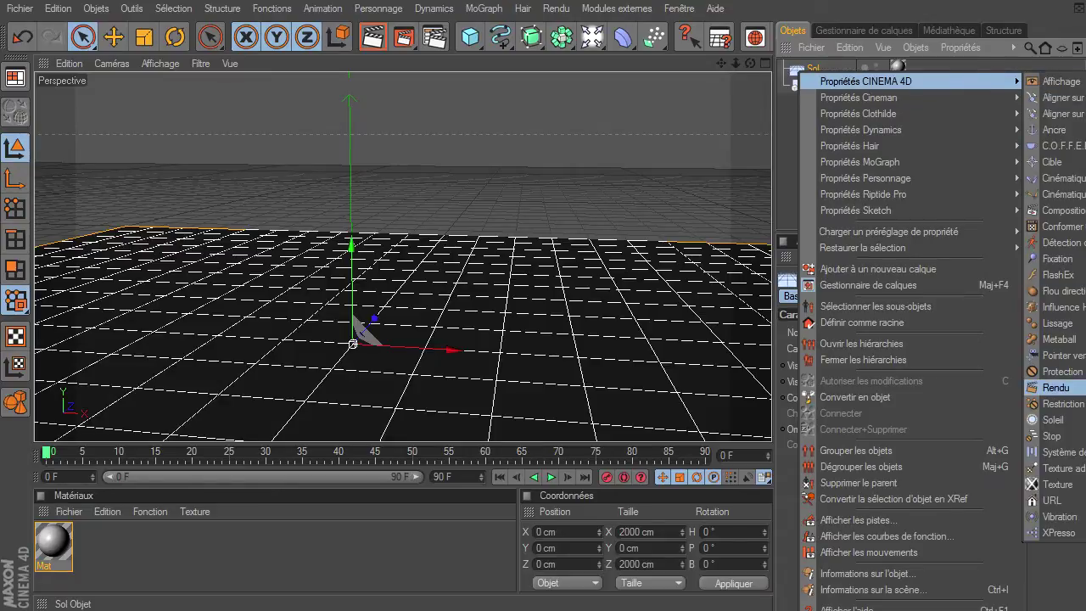
left_click(1076, 390)
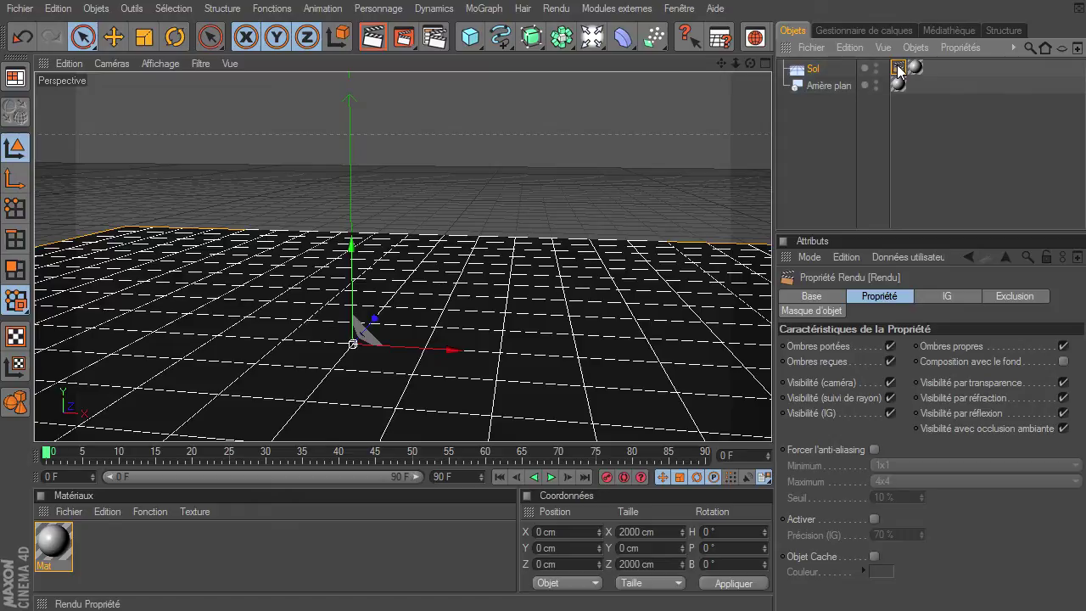
left_click(1064, 362)
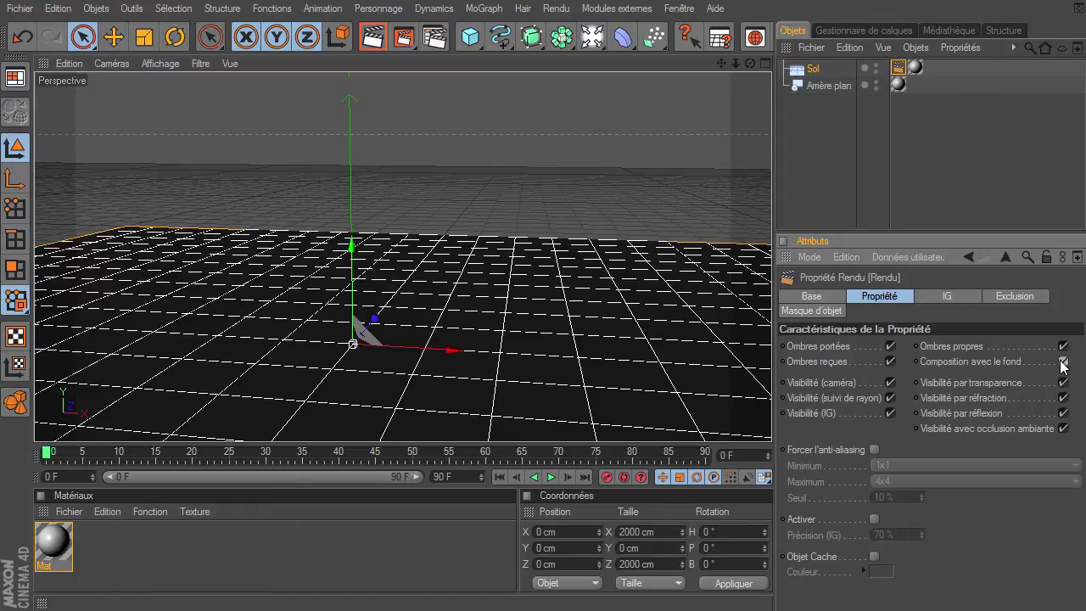
left_click_drag(815, 120, 822, 67)
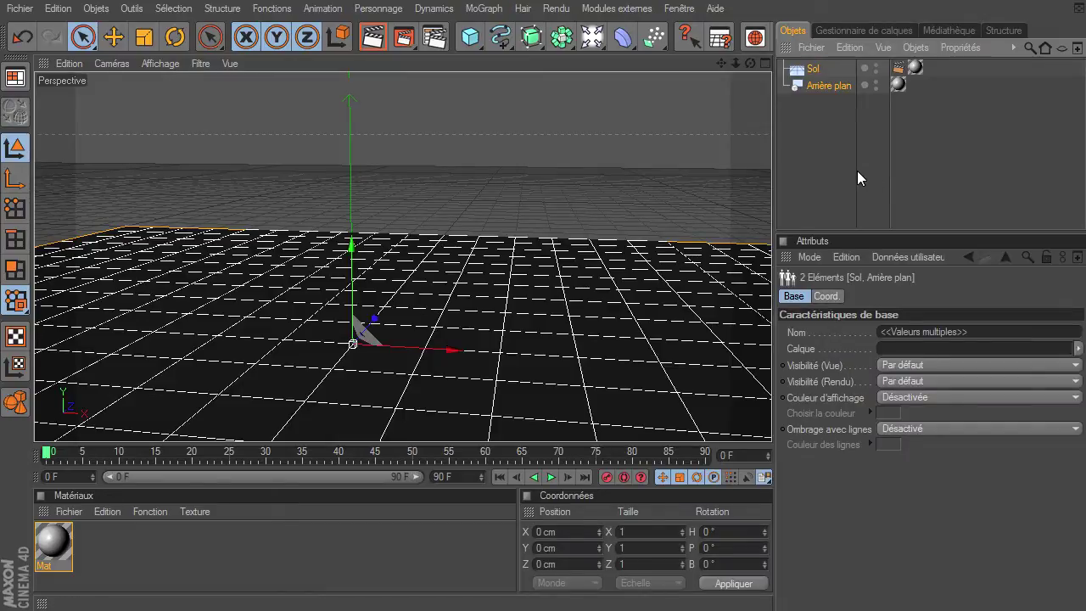
Group Sol and Arrière plan under a null renamed decor
key("alt+g")
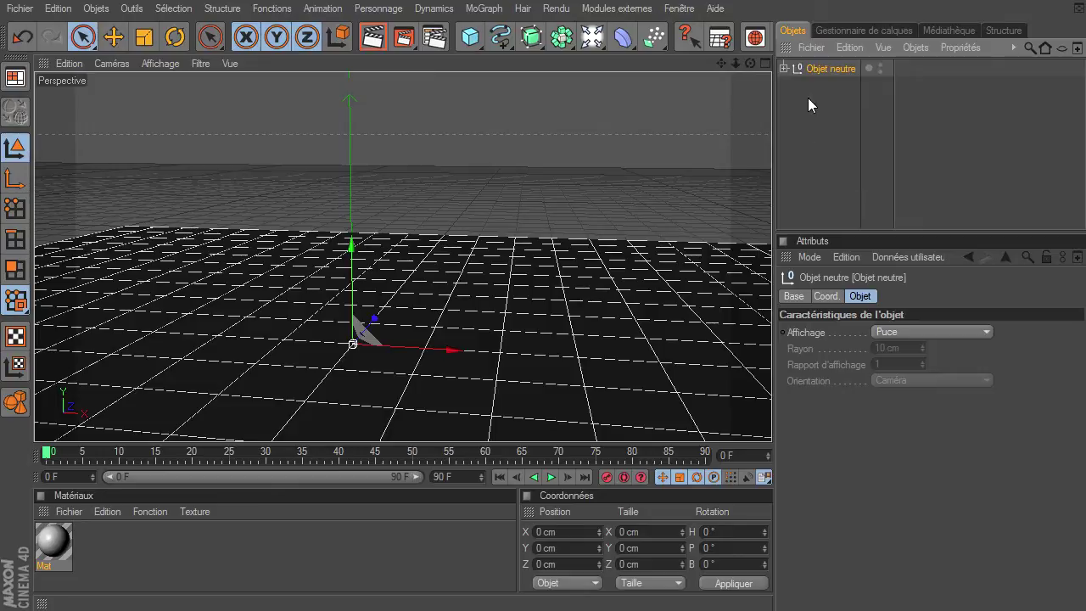
left_click(782, 69)
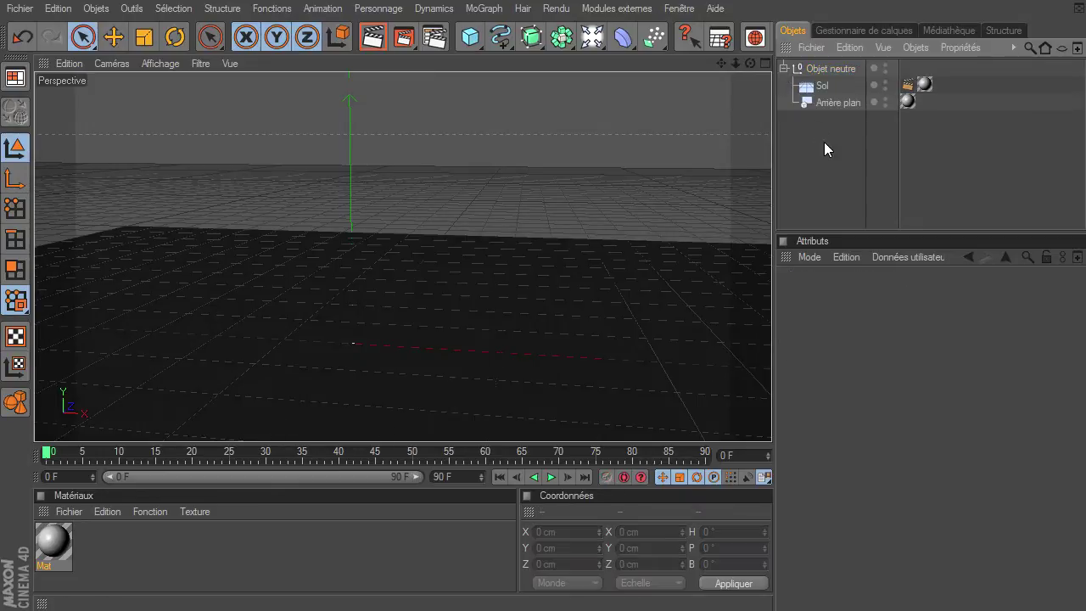
key("ctrl+z")
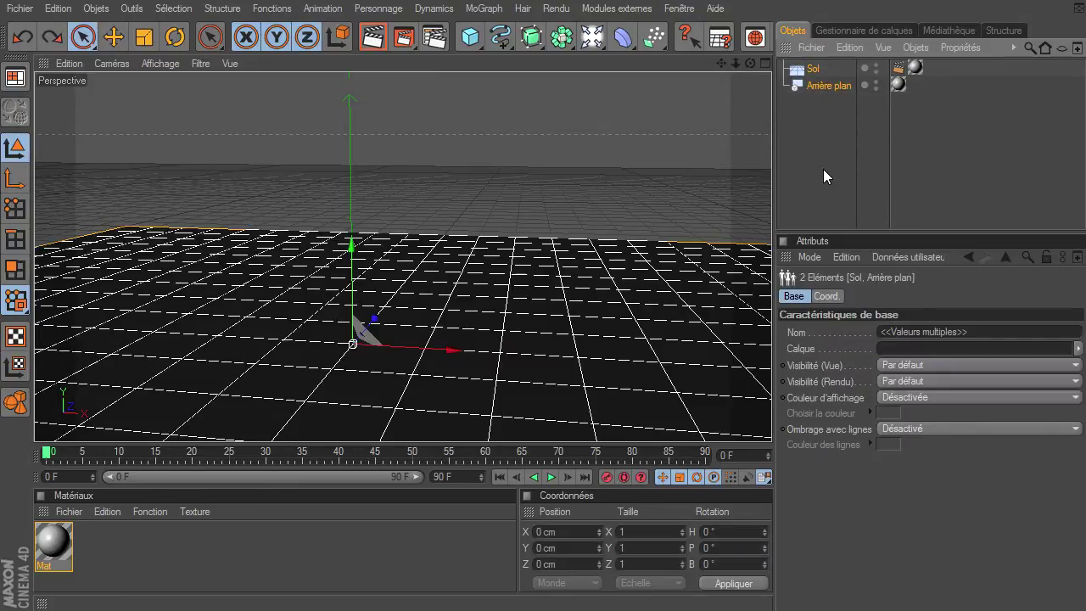
left_click_drag(811, 108, 832, 66)
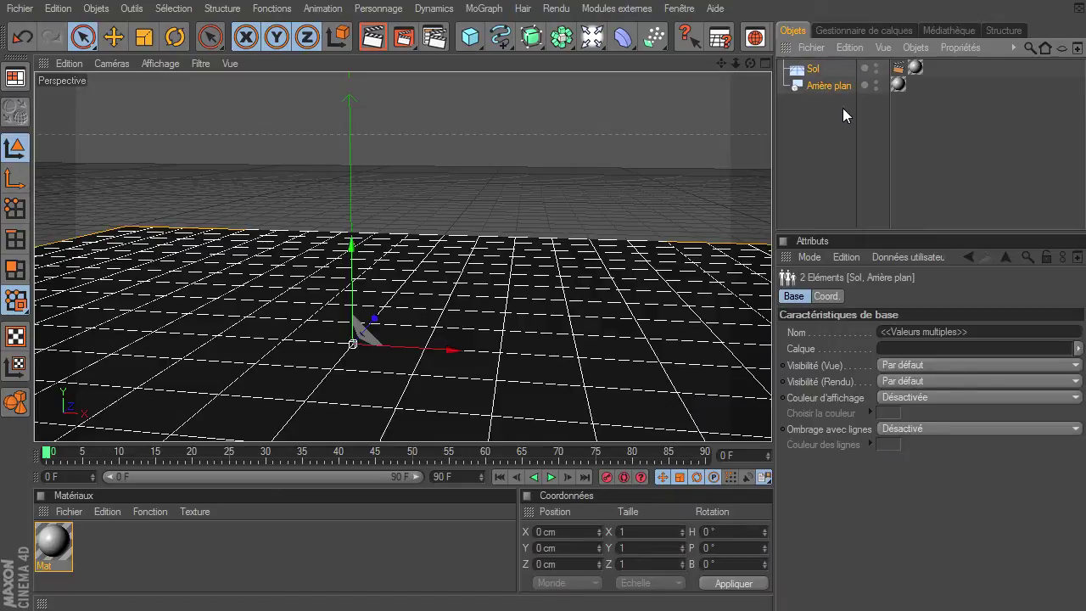
key("alt+g")
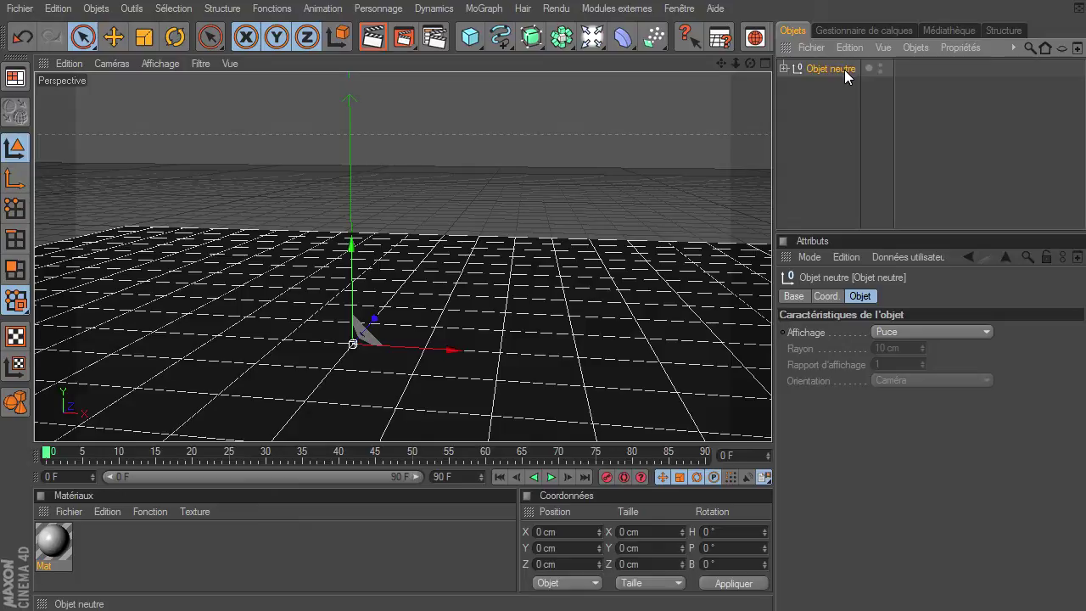
double_click(846, 72)
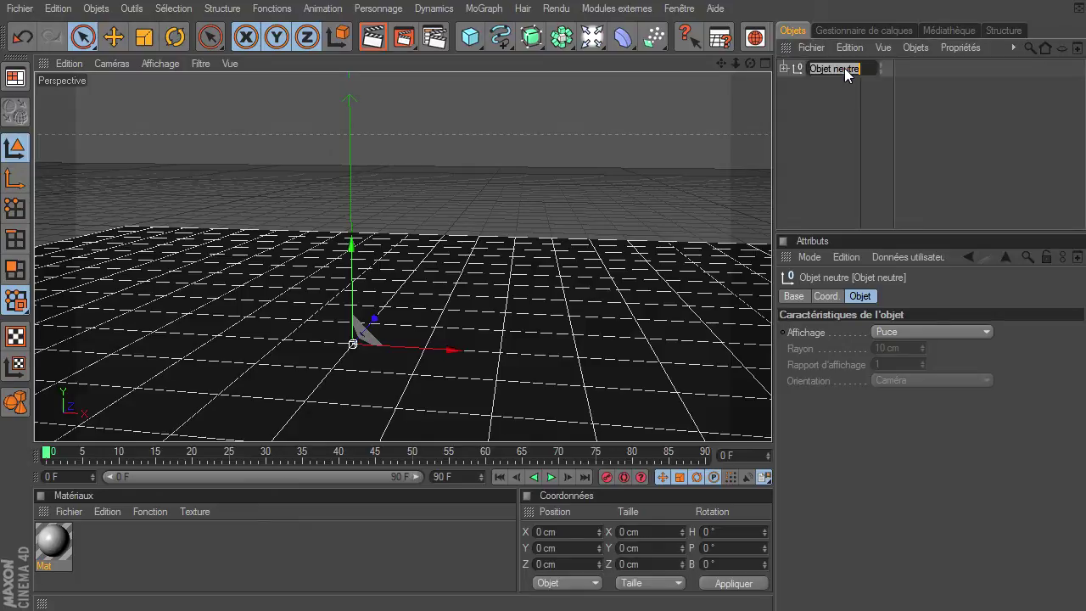
type("decor")
key("Return")
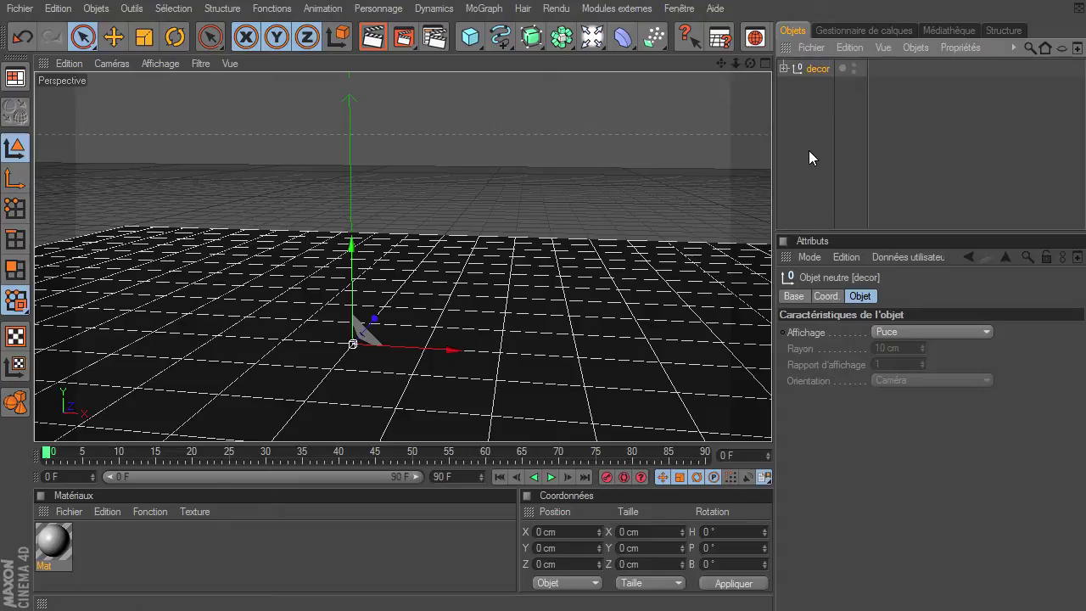
Expand the decor group and render a preview of the active view
left_click(808, 151)
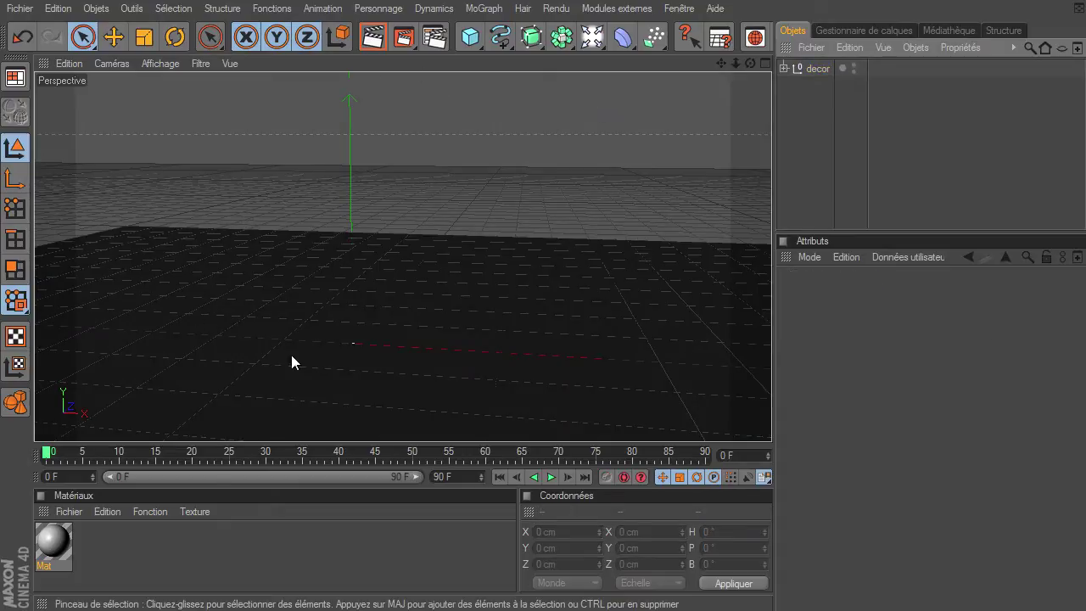
left_click(783, 69)
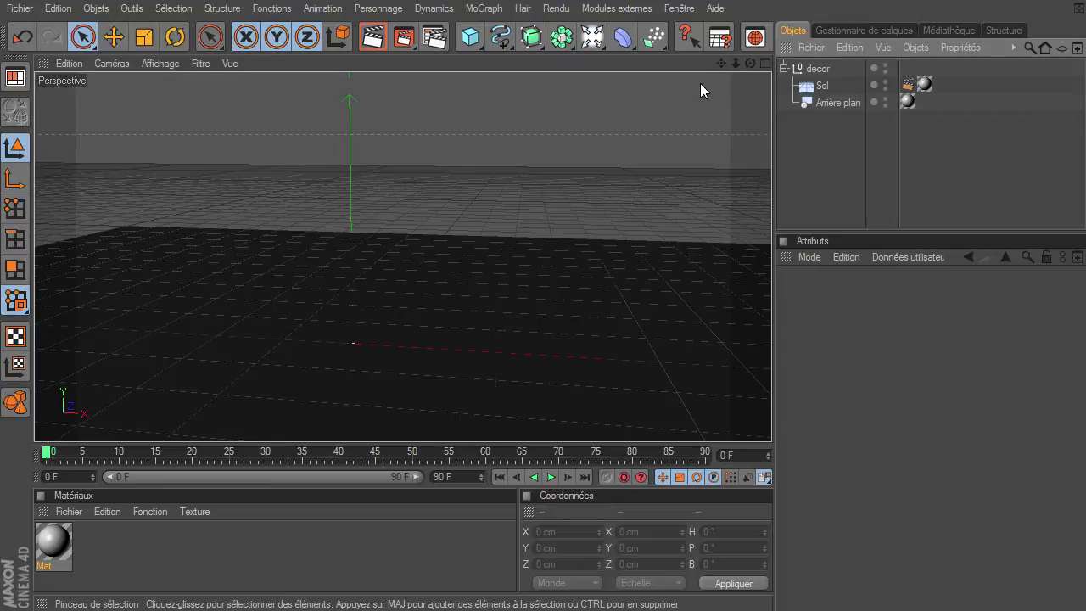
left_click(374, 36)
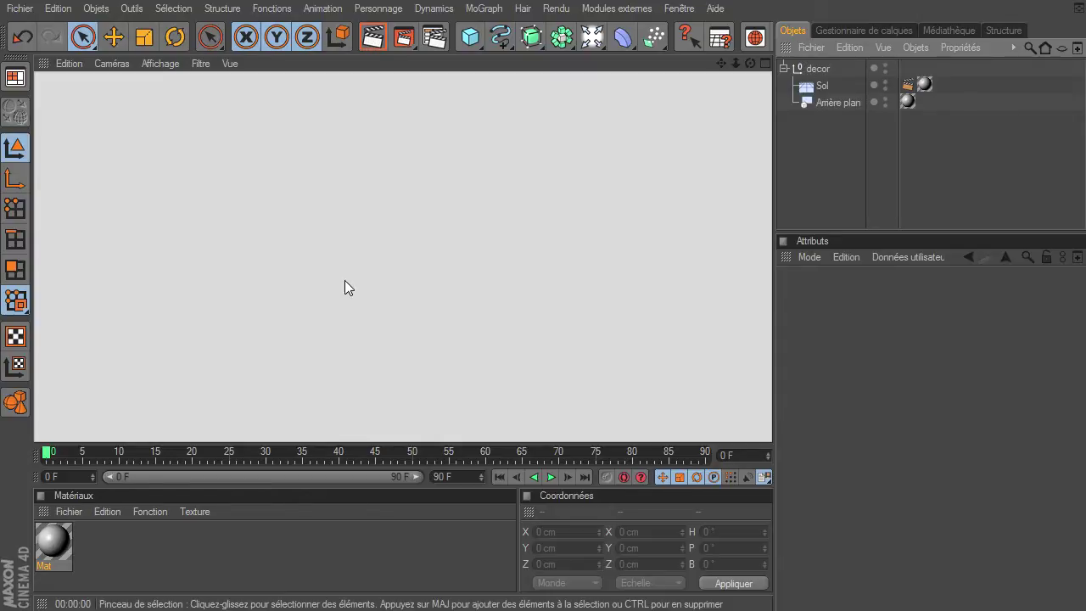
Turn off Mat's specularity and set its colour to pale blue (hue 197°, RGB 203, 214, 219)
double_click(51, 536)
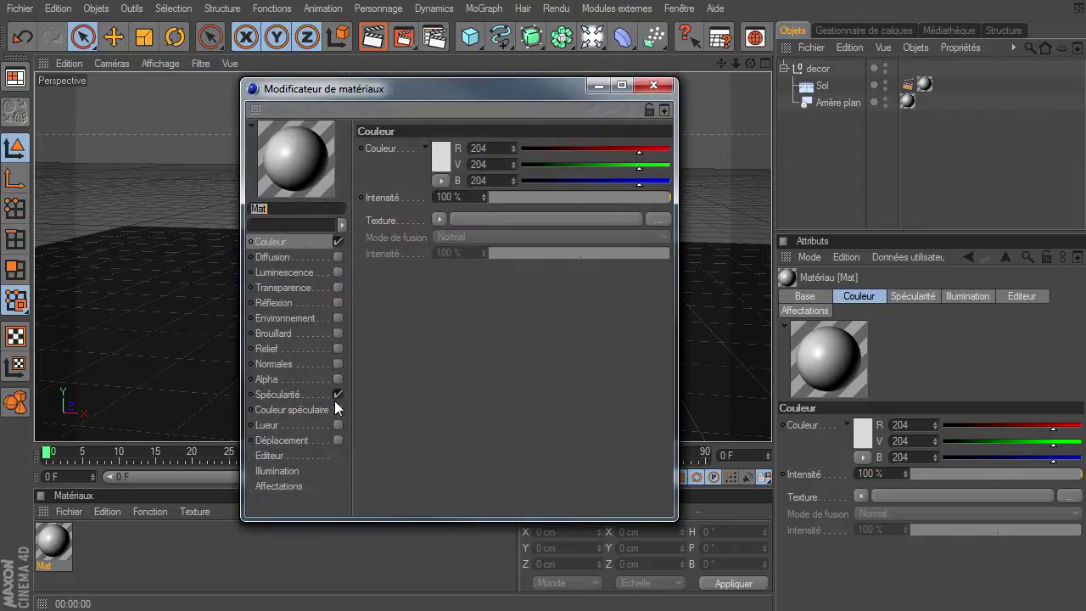
left_click(339, 394)
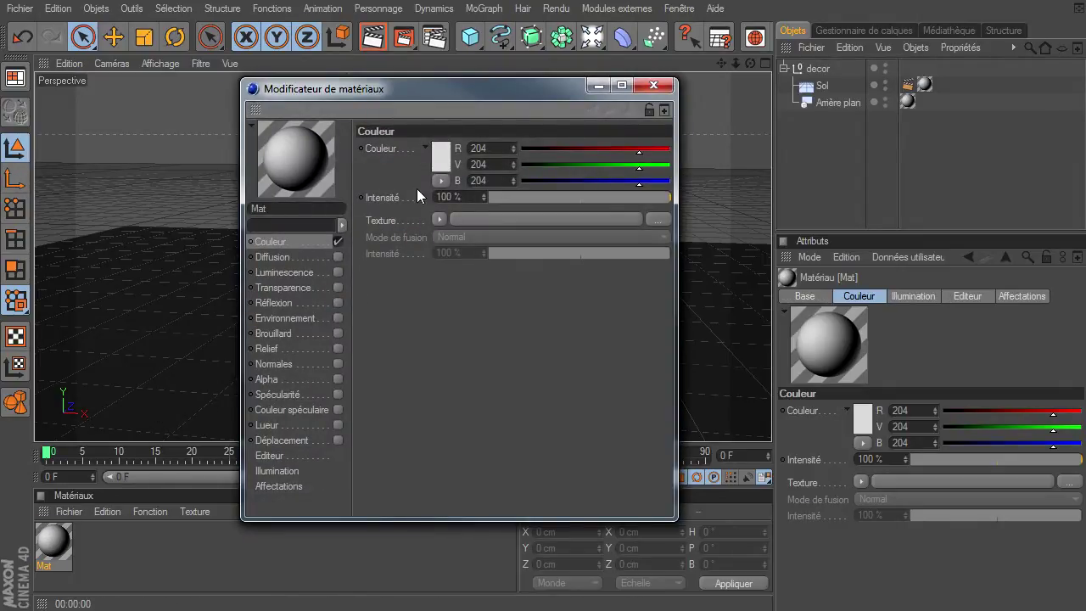
left_click(441, 157)
left_click_drag(346, 128, 343, 125)
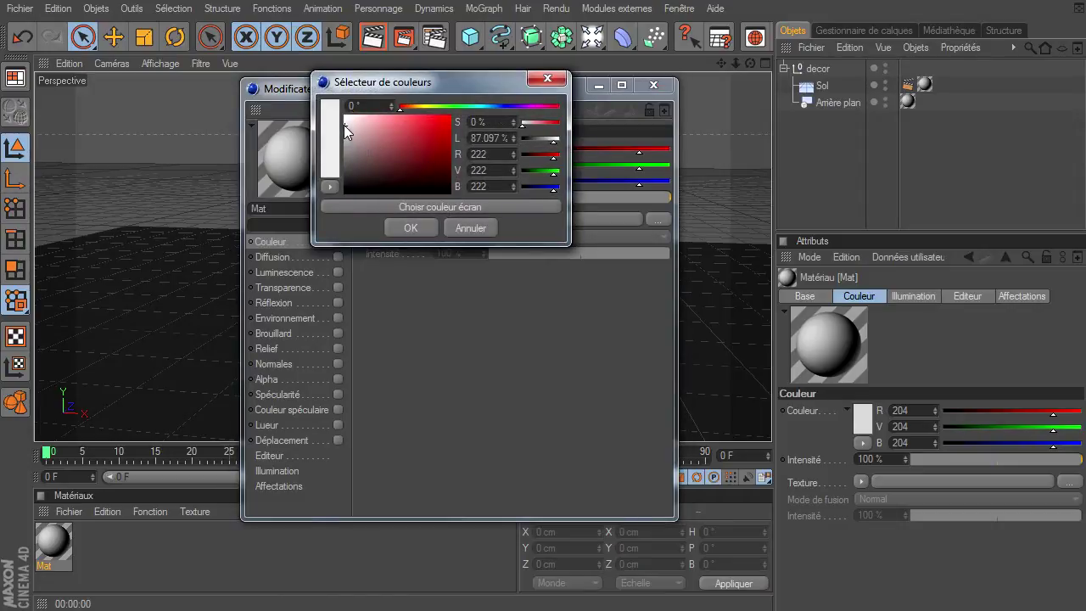
left_click(488, 102)
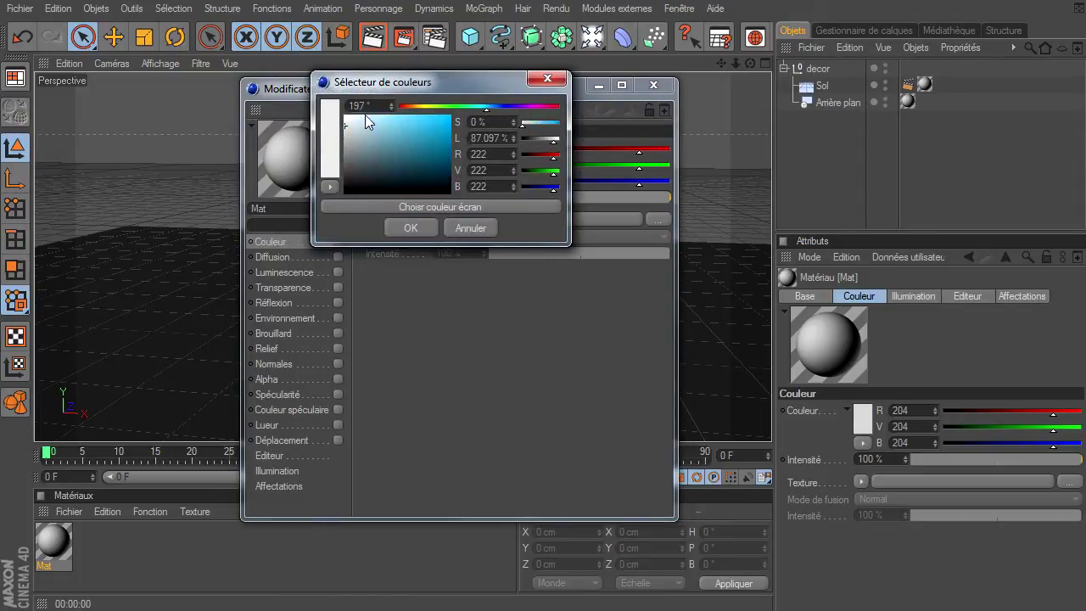
left_click_drag(345, 125, 352, 126)
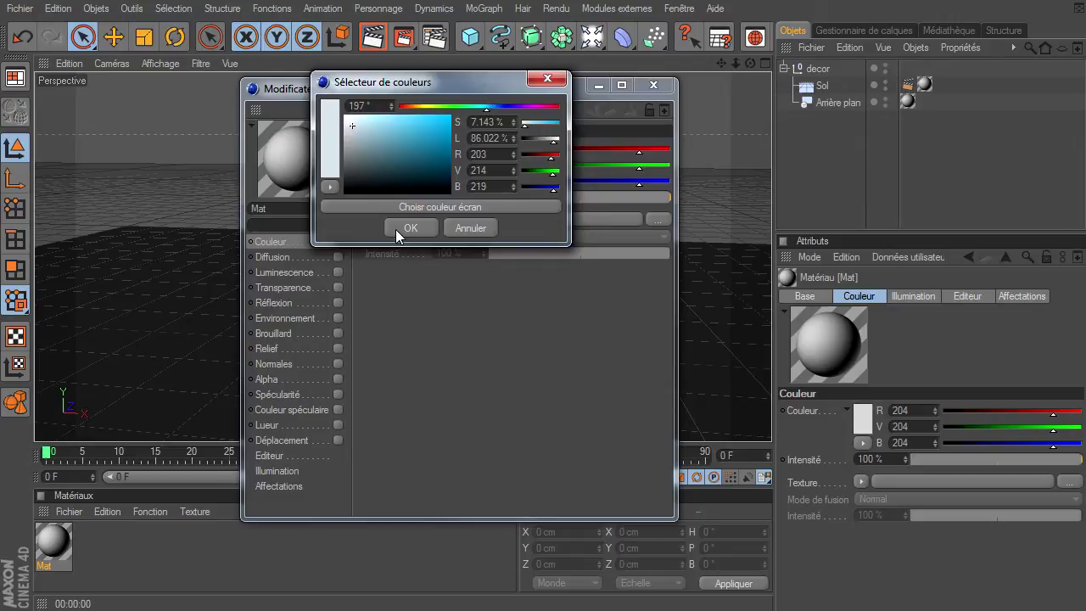
left_click(397, 228)
Close the material editor, render a preview, and collapse the decor group
left_click(649, 88)
left_click(374, 38)
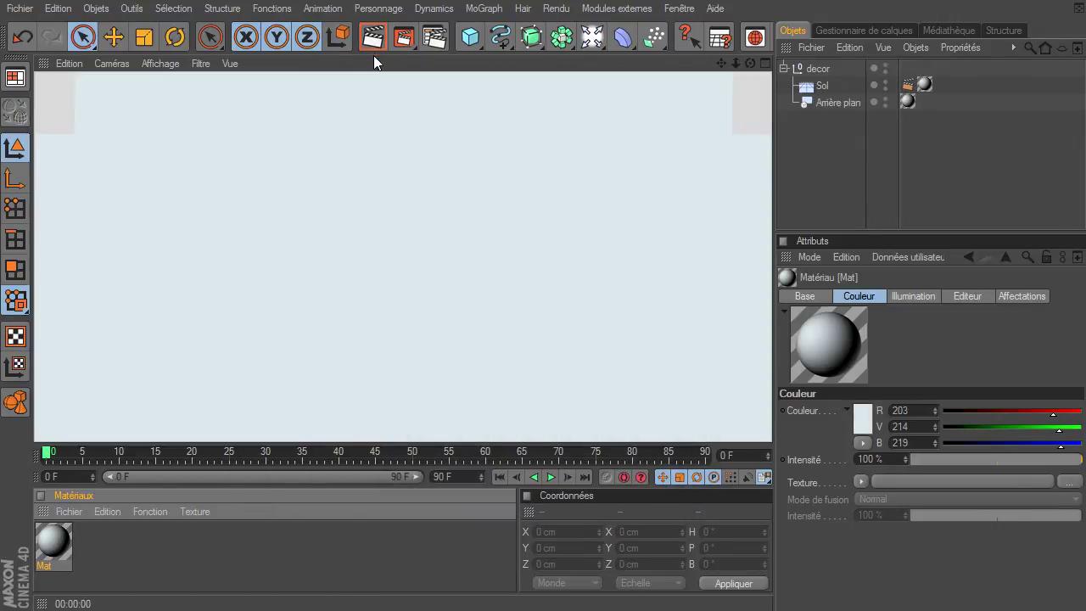
left_click(818, 146)
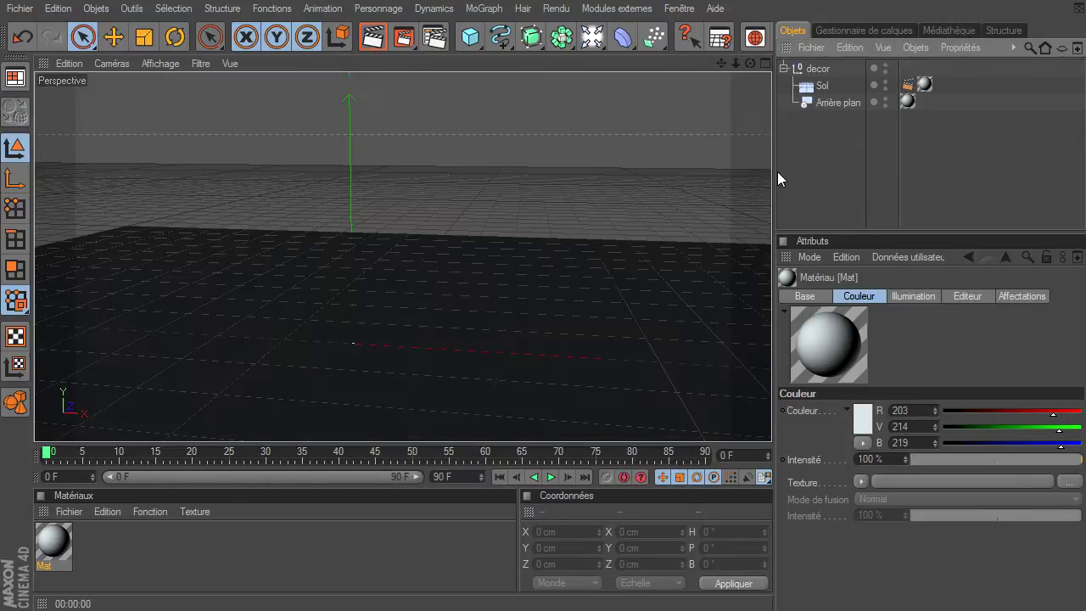
left_click(783, 69)
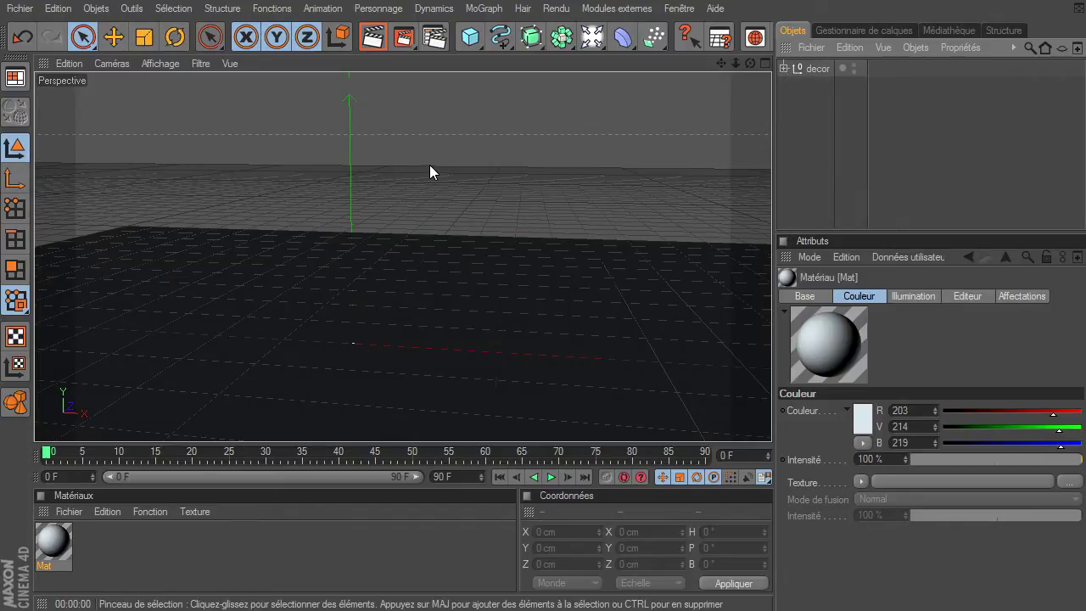
Add a 200 cm cube, raise it to Y 145 cm above the floor, and preview a render
left_click_drag(470, 36, 557, 54)
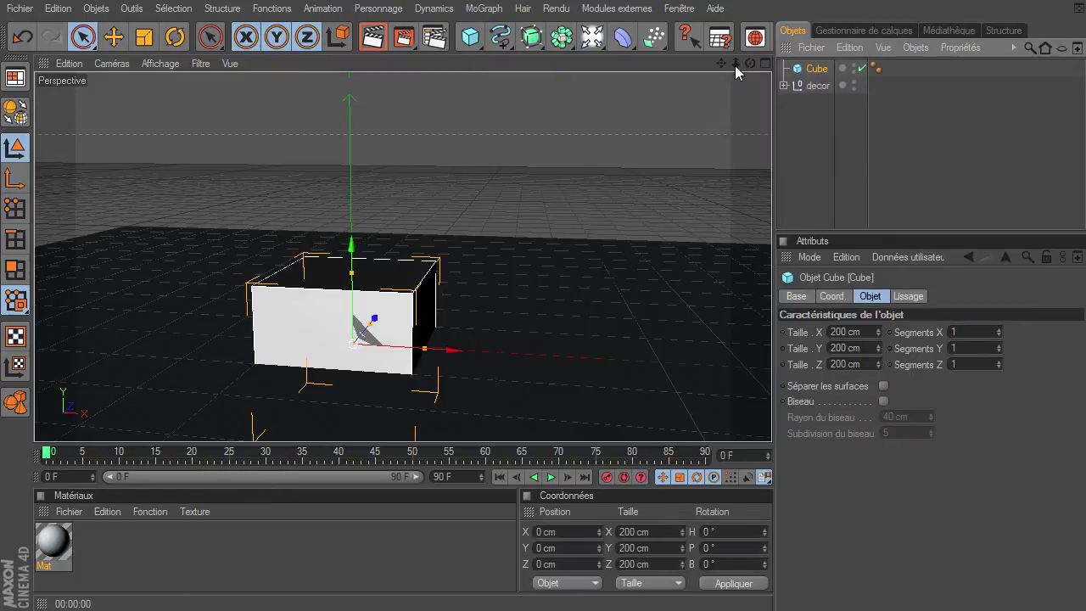
left_click_drag(735, 63, 771, 420)
left_click_drag(721, 63, 772, 427)
left_click_drag(750, 62, 772, 420)
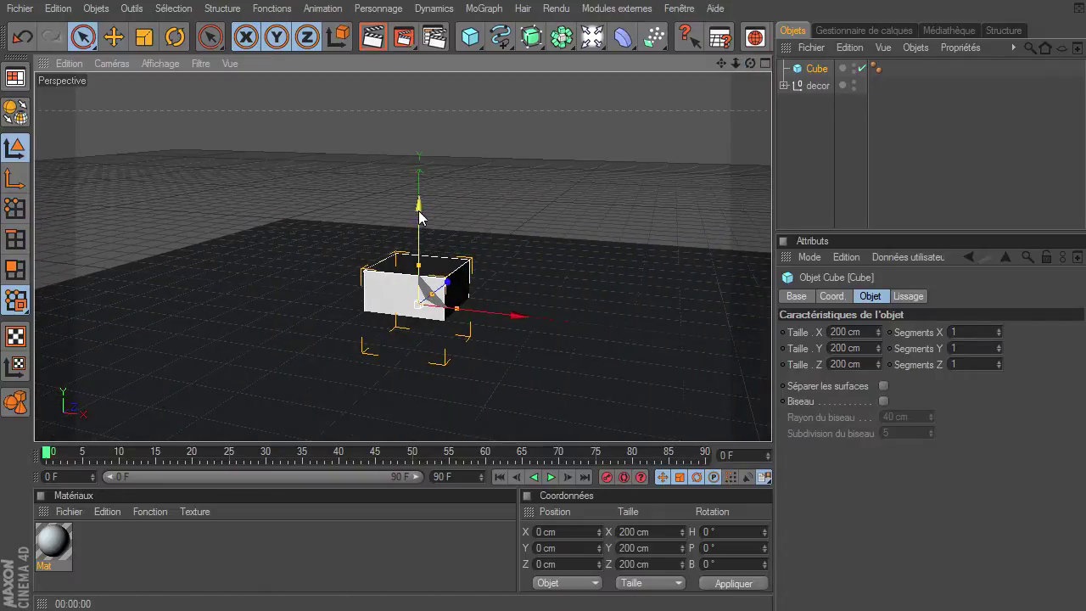
left_click_drag(418, 210, 418, 160)
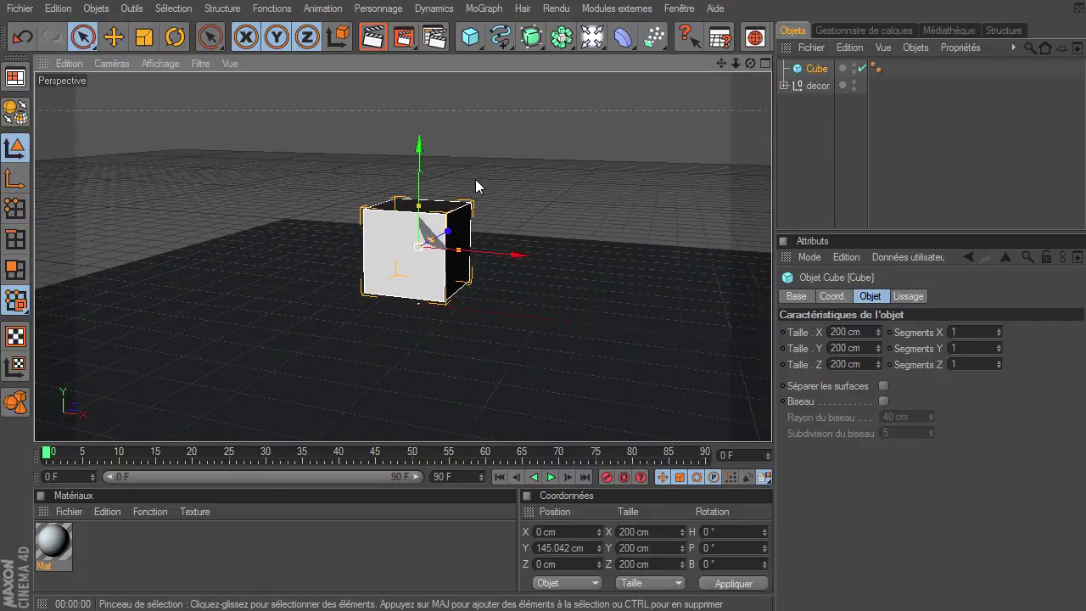
left_click(374, 37)
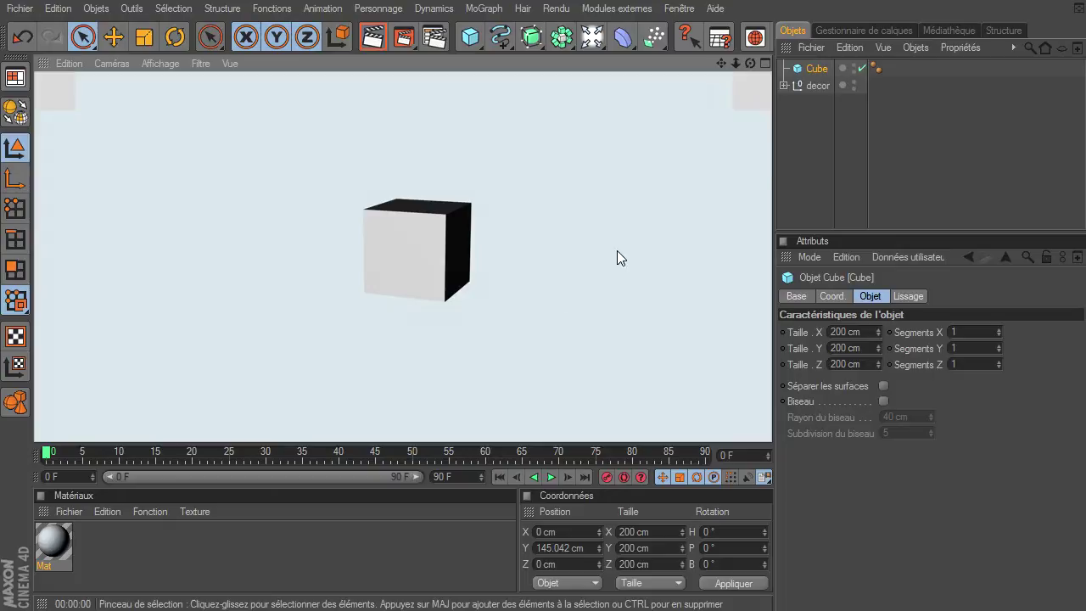
left_click(803, 134)
Add a Lumière light at 23% intensity with Masques d'ombres (ombres diffuses) shadows
left_click_drag(591, 36, 626, 53)
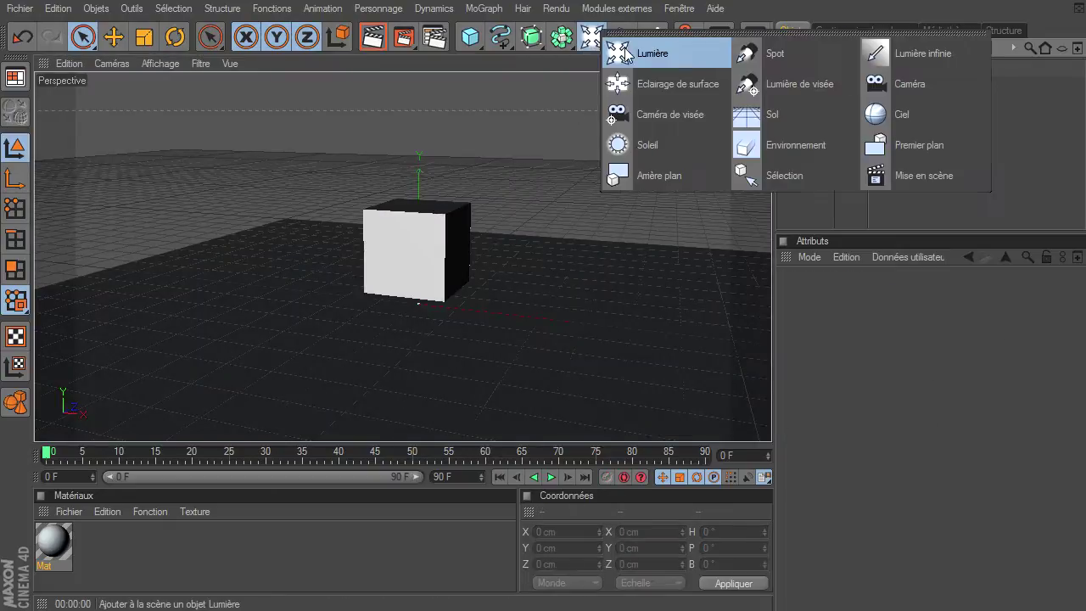
left_click(677, 55)
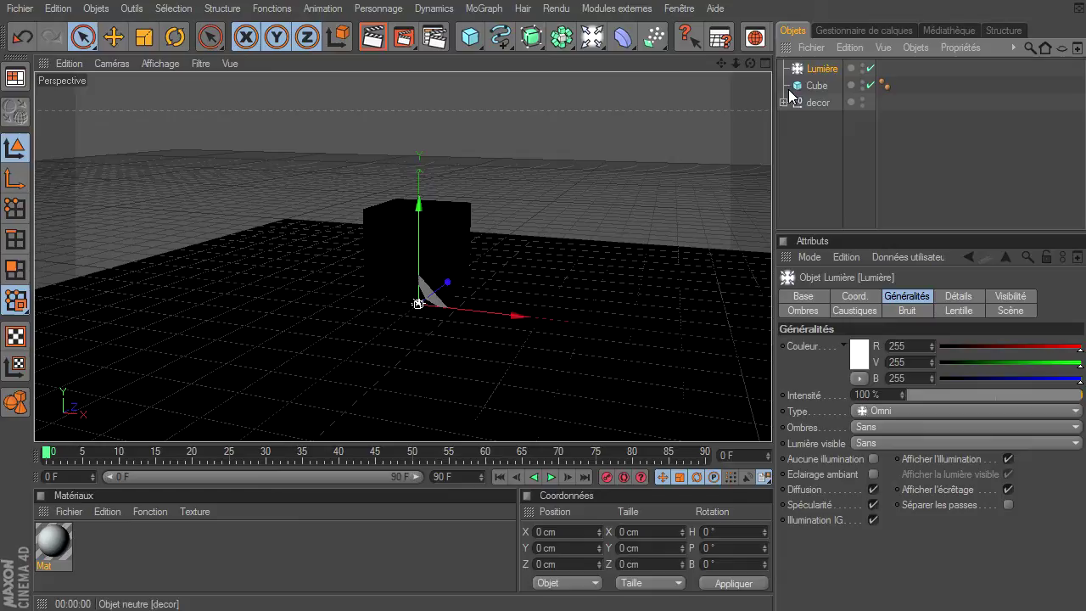
left_click(883, 393)
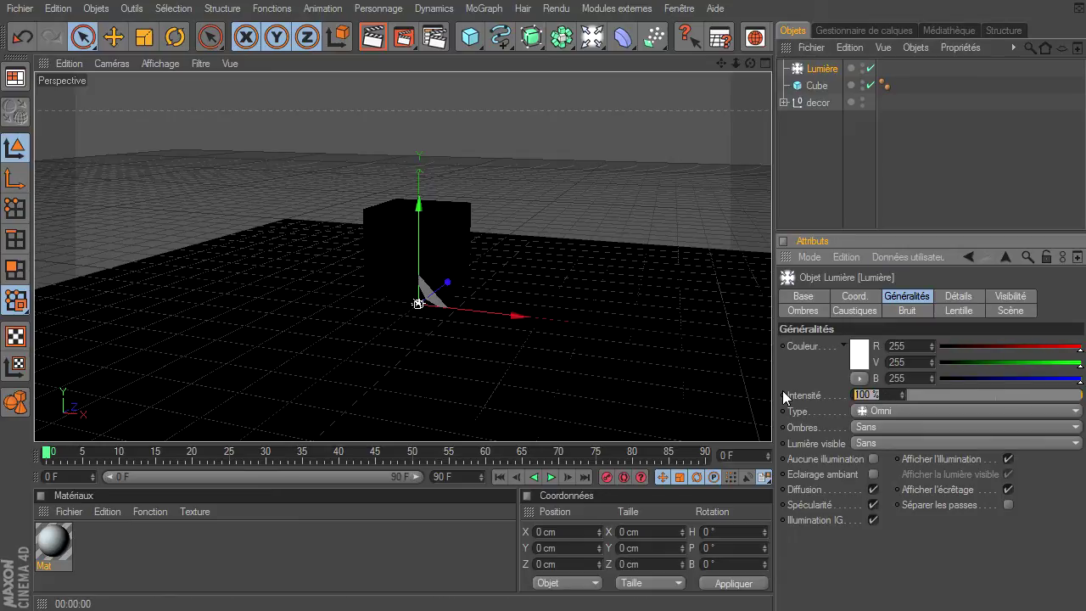
type("23")
key("Return")
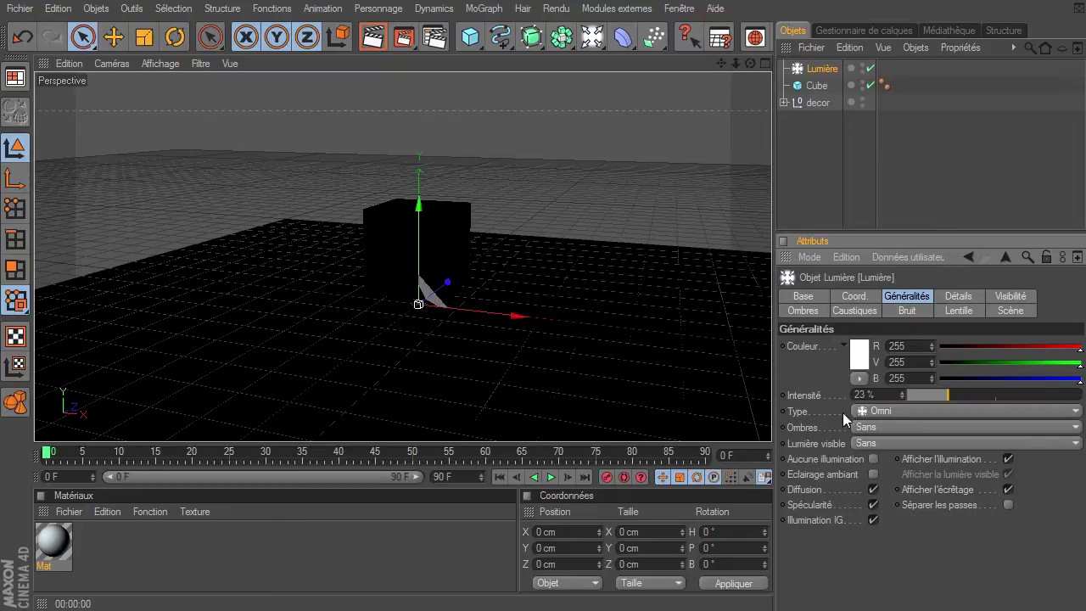
left_click(861, 427)
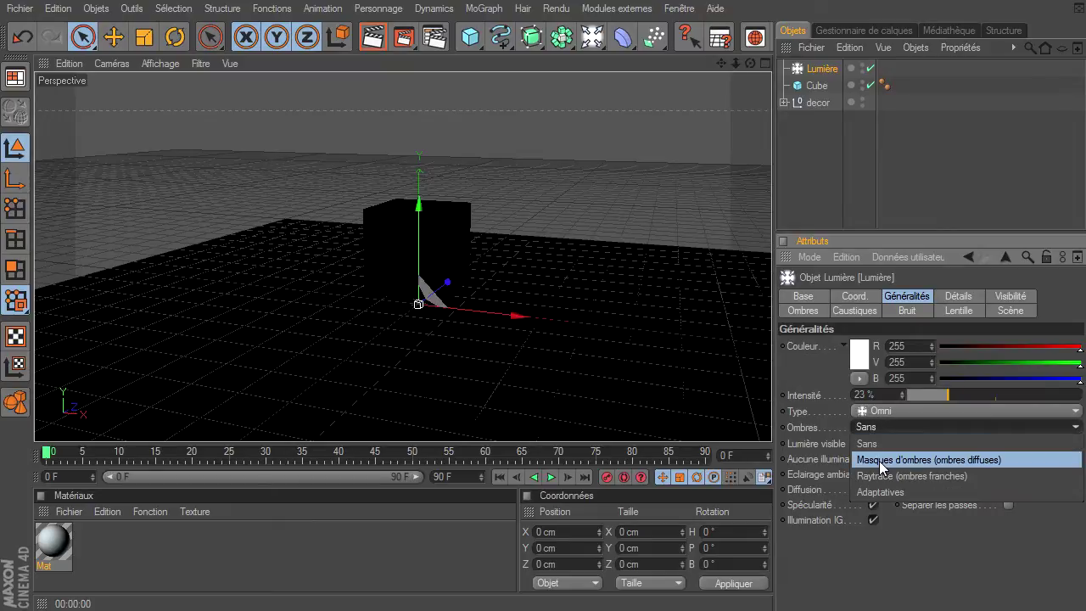
left_click(882, 464)
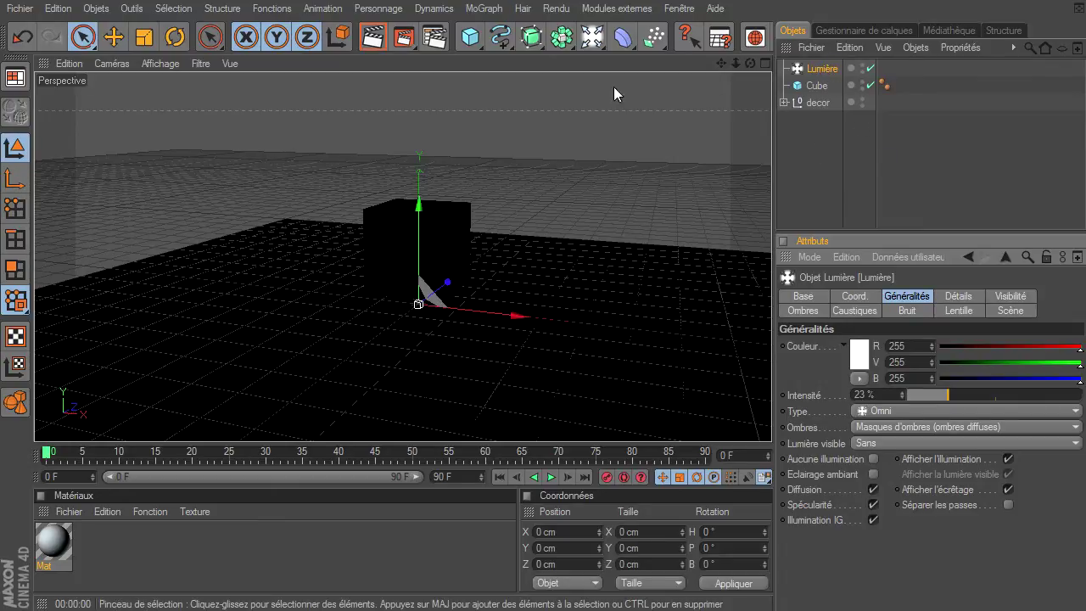
left_click(477, 8)
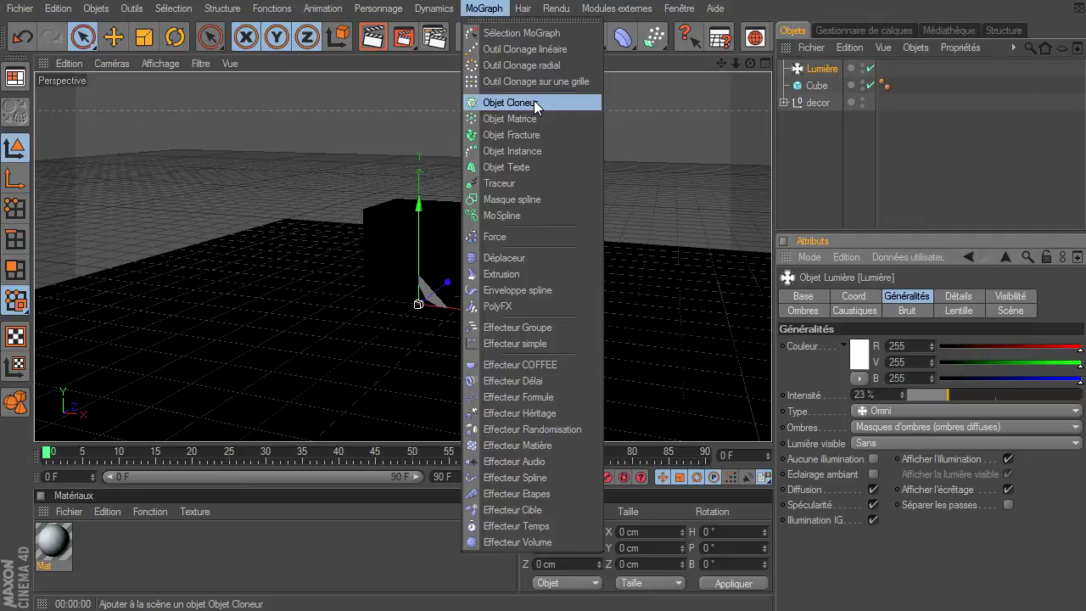
Add an Objet Cloneur holding Lumière as its child, plus a 100 cm Sphère
left_click(533, 102)
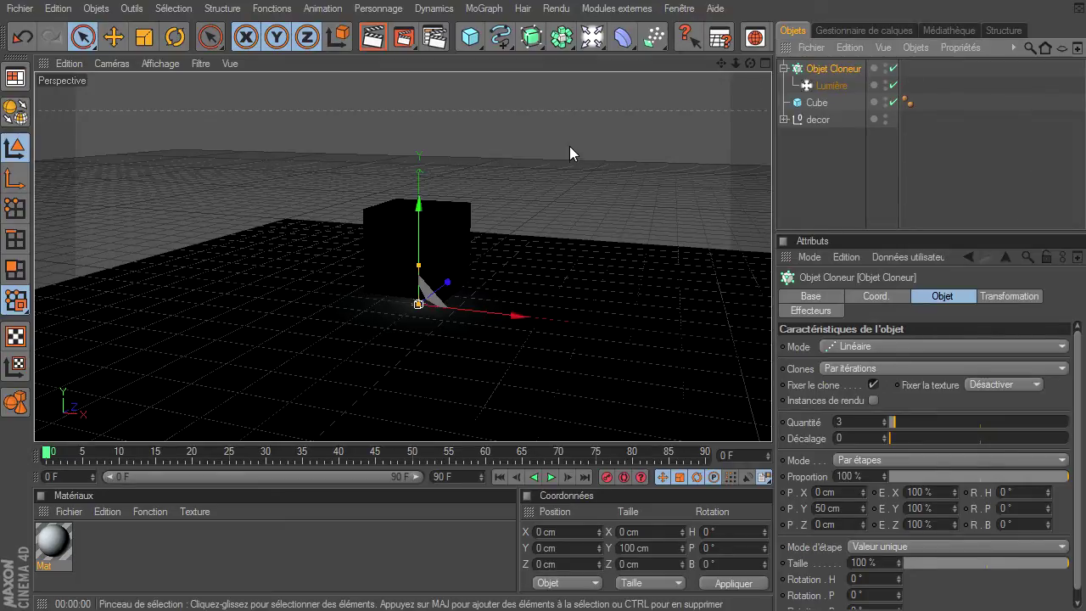
left_click(473, 43)
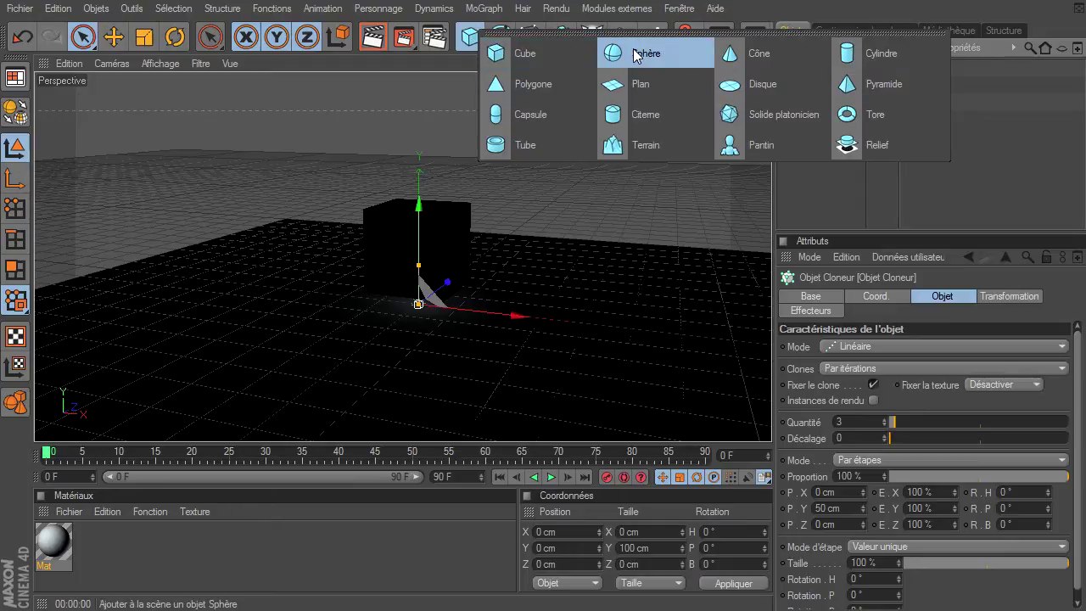
left_click(637, 54)
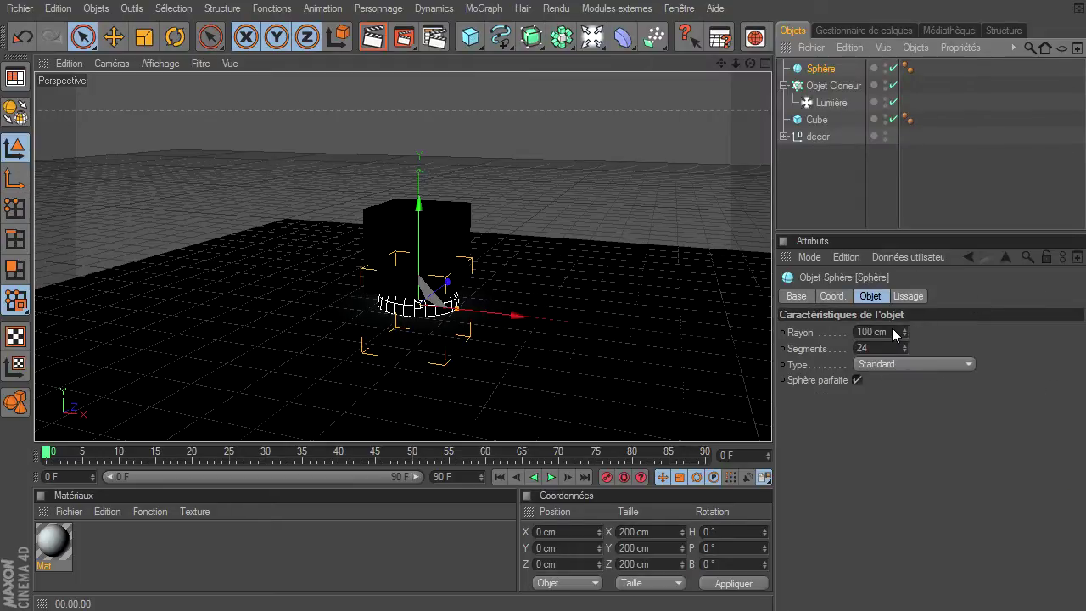
double_click(894, 334)
Make the Sphère a 2500 cm, 7-segment hemisphere and hide it in the editor view
type("2500")
key("Return")
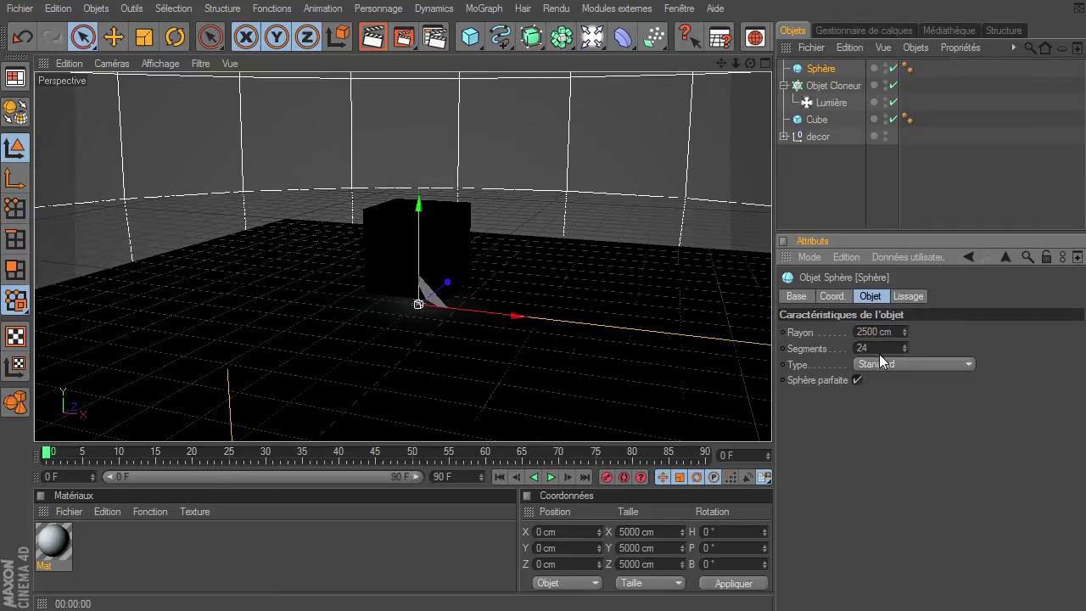
key("Return")
type("7")
key("Return")
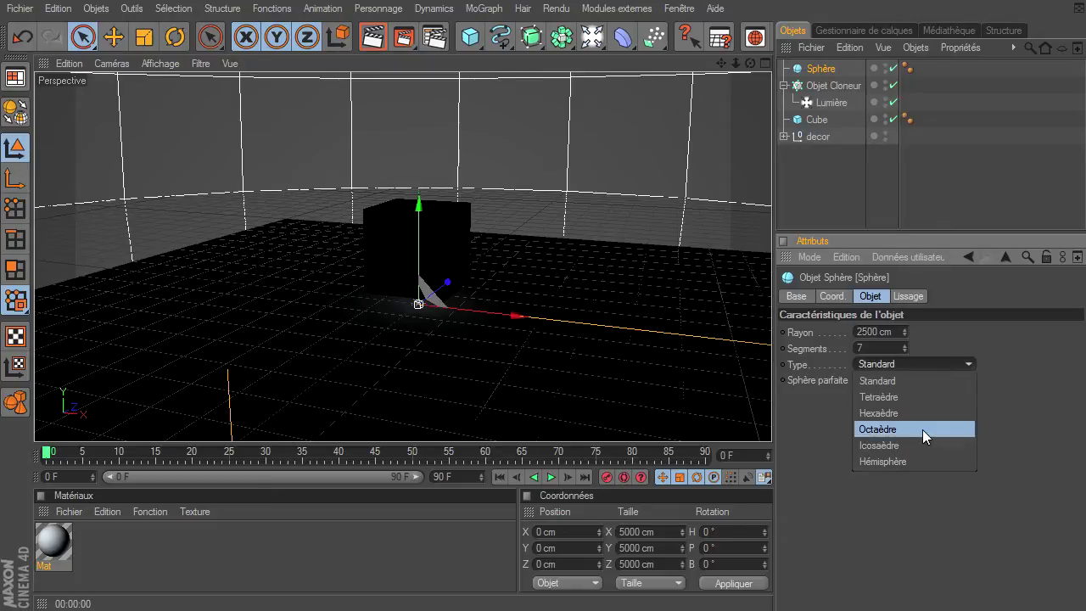
left_click(910, 462)
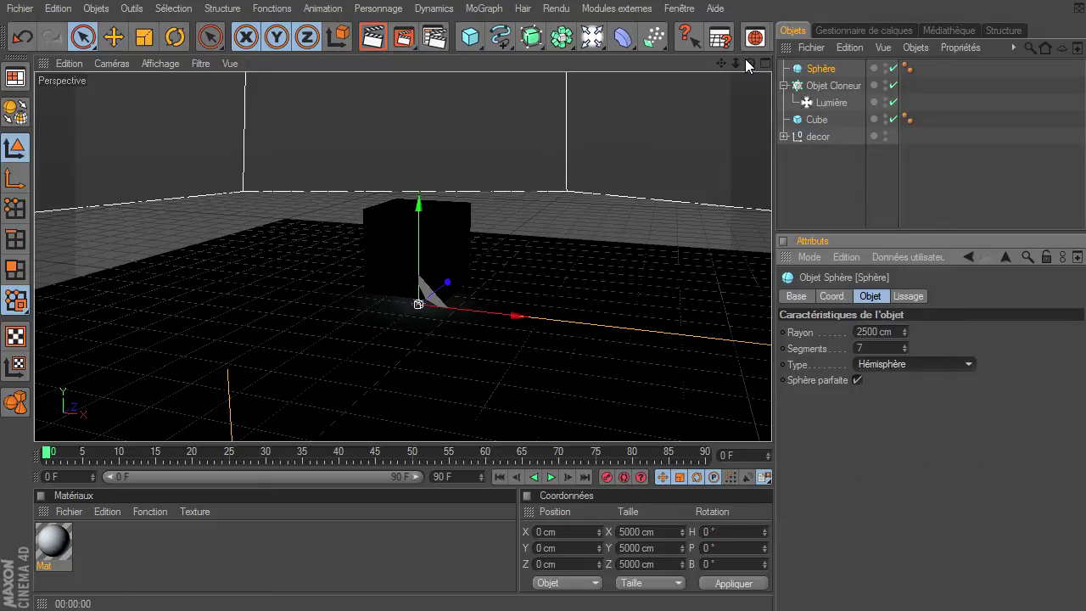
mouse_move(750, 63)
left_mouse_down()
mouse_move(771, 420)
mouse_move(750, 58)
left_mouse_up()
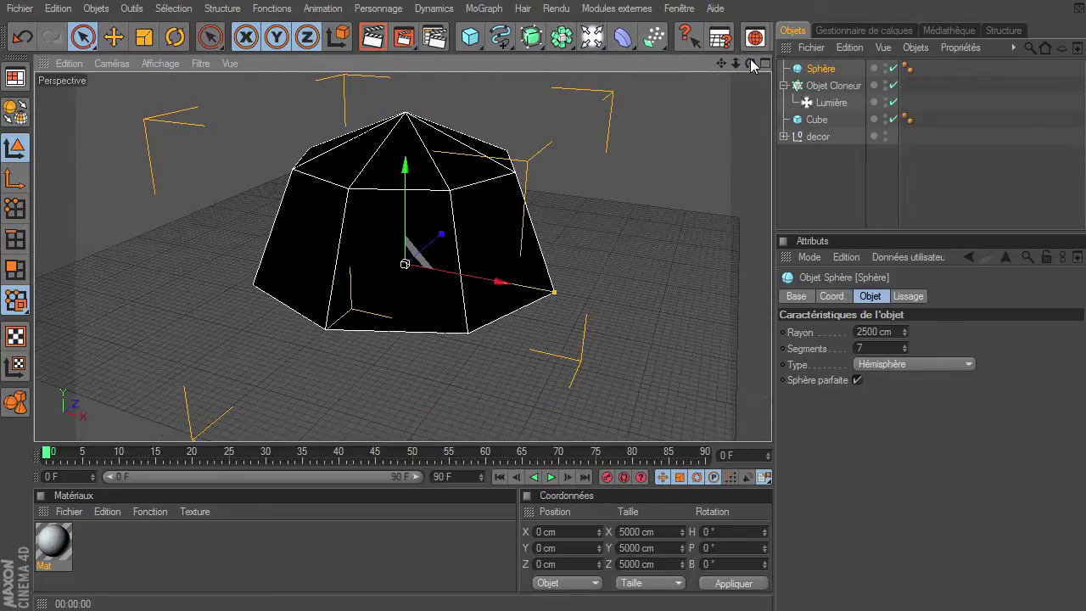
left_click(888, 68)
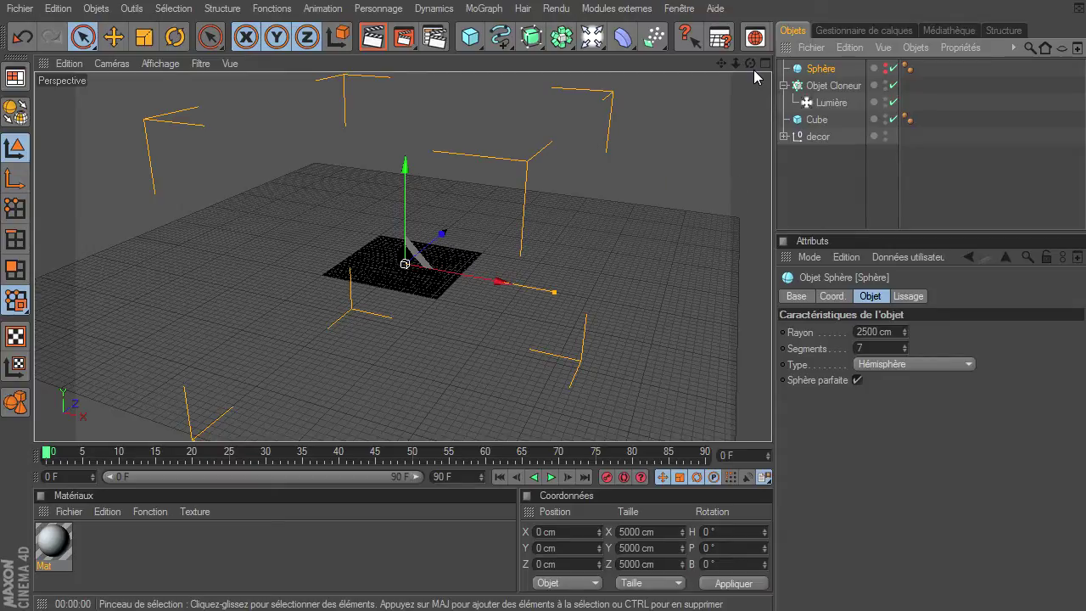
left_click_drag(750, 63, 734, 143)
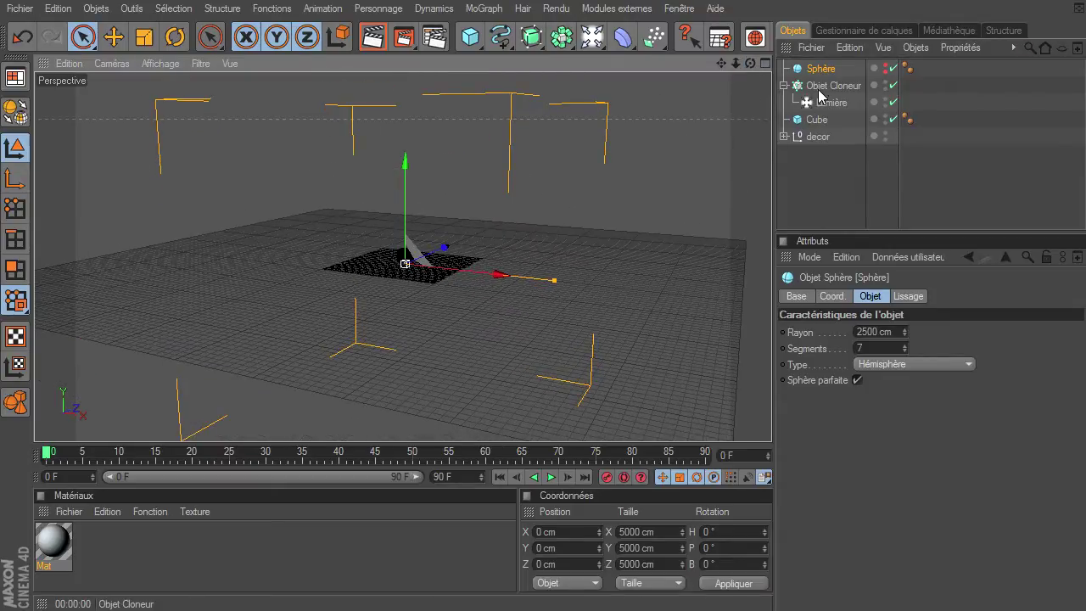
Set the Objet Cloneur mode to Objet with the Sphère as its distribution object
left_click(819, 86)
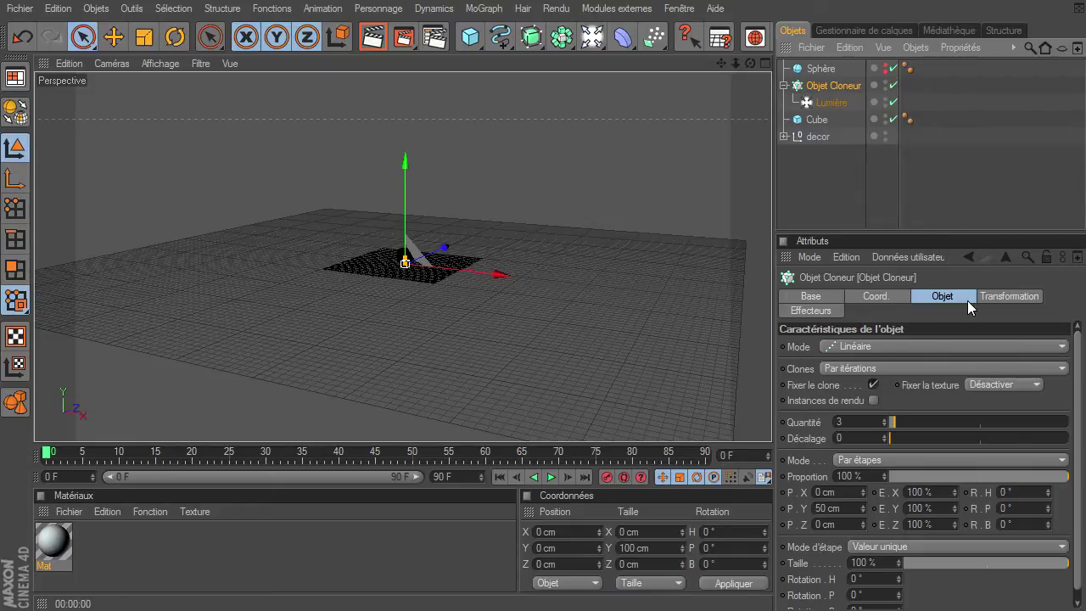
left_click(833, 347)
left_click(838, 364)
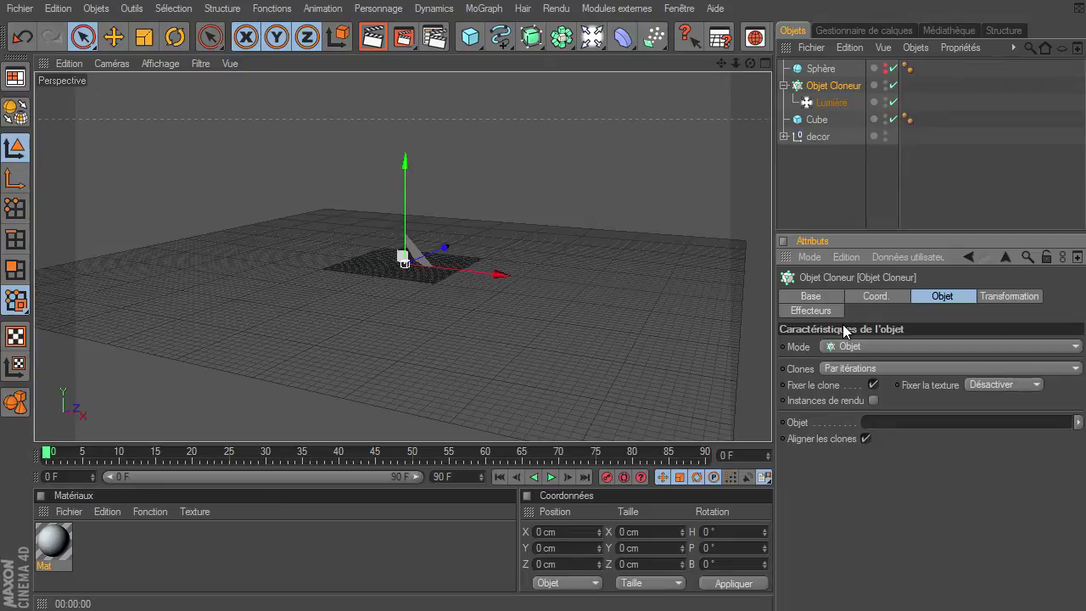
mouse_move(821, 69)
left_mouse_down()
mouse_move(845, 114)
mouse_move(919, 423)
left_mouse_up()
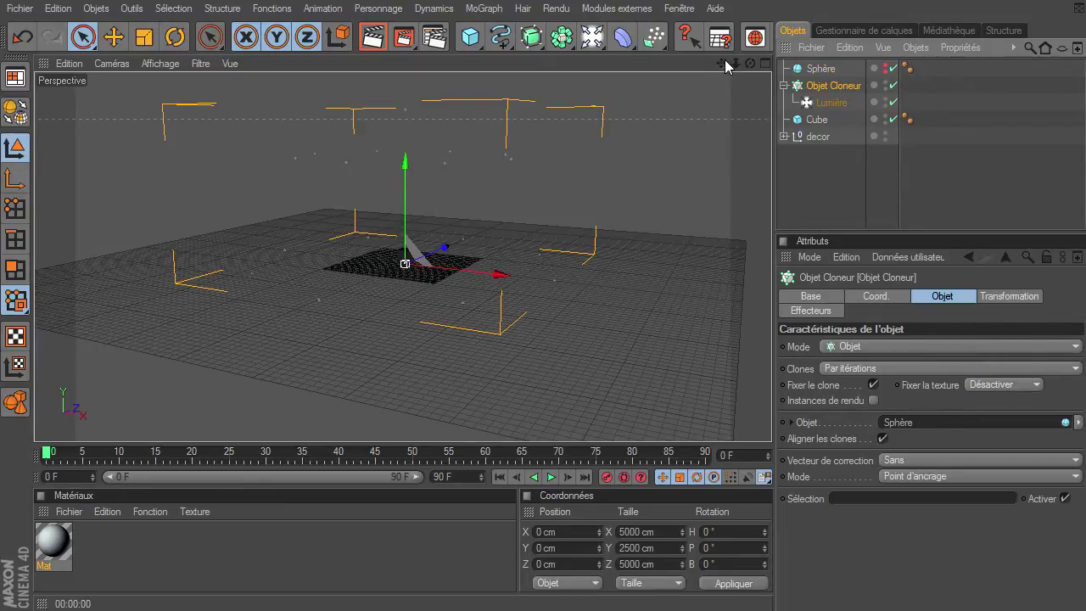
left_click_drag(735, 63, 772, 420)
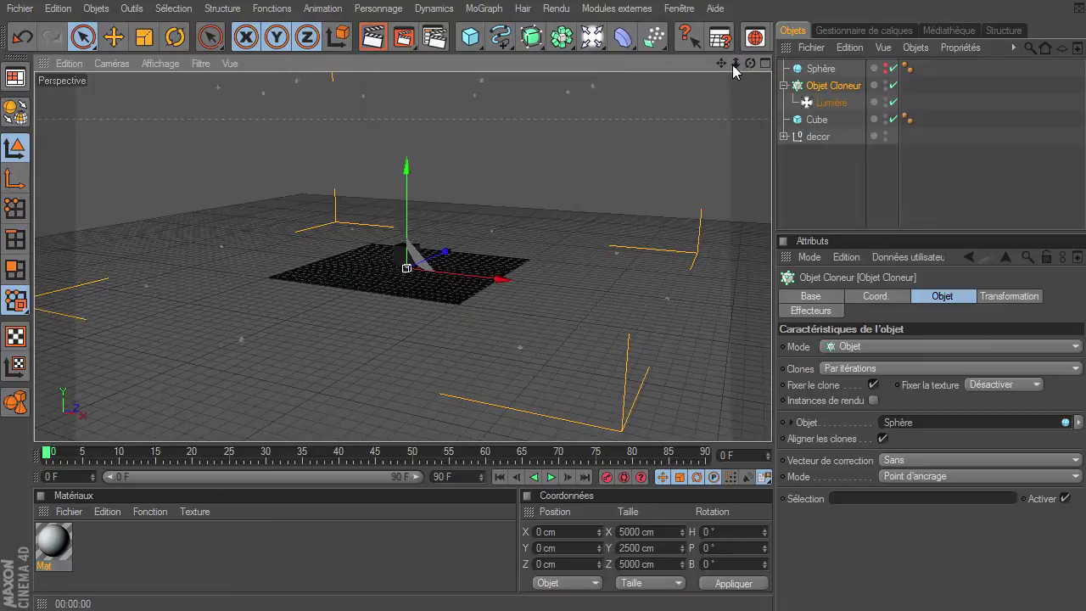
left_click_drag(732, 65, 659, 133)
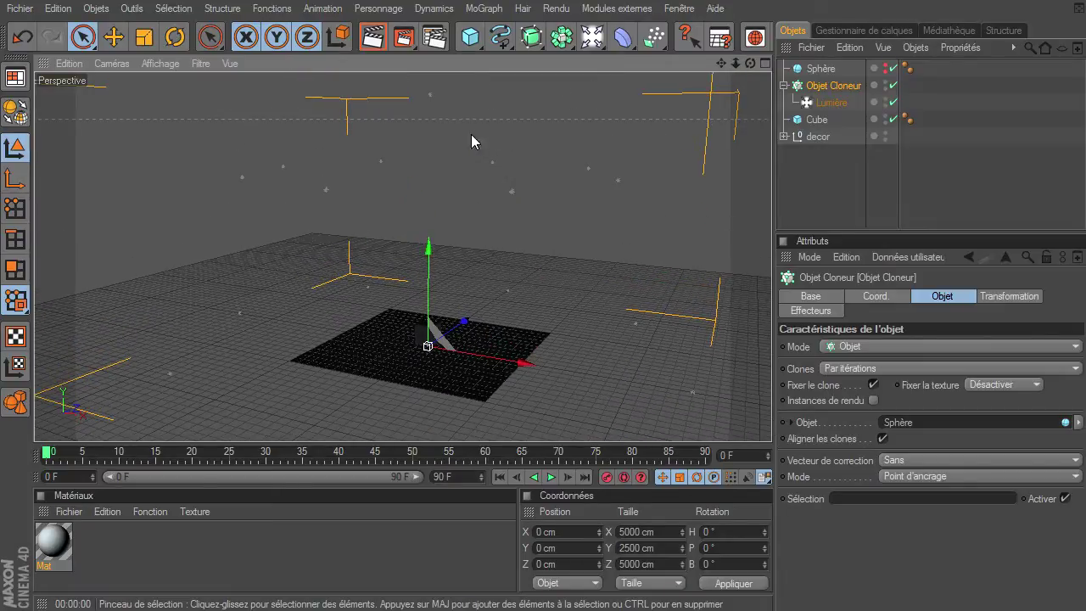
left_click(817, 168)
Render previews of the raised cube's soft shadow, moving the view closer between renders
left_click(374, 41)
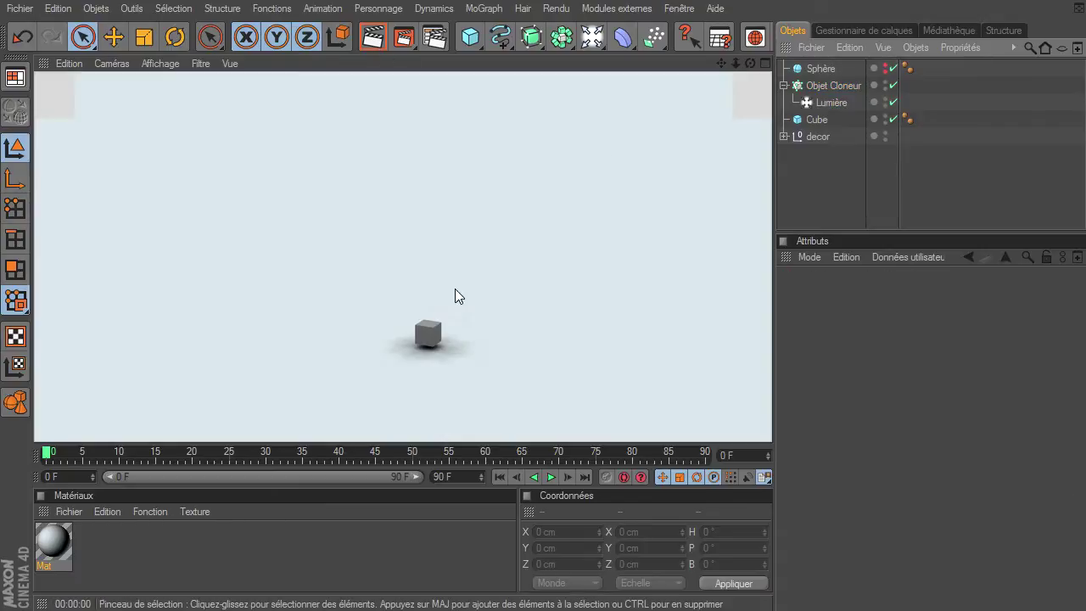
left_click_drag(720, 63, 772, 420)
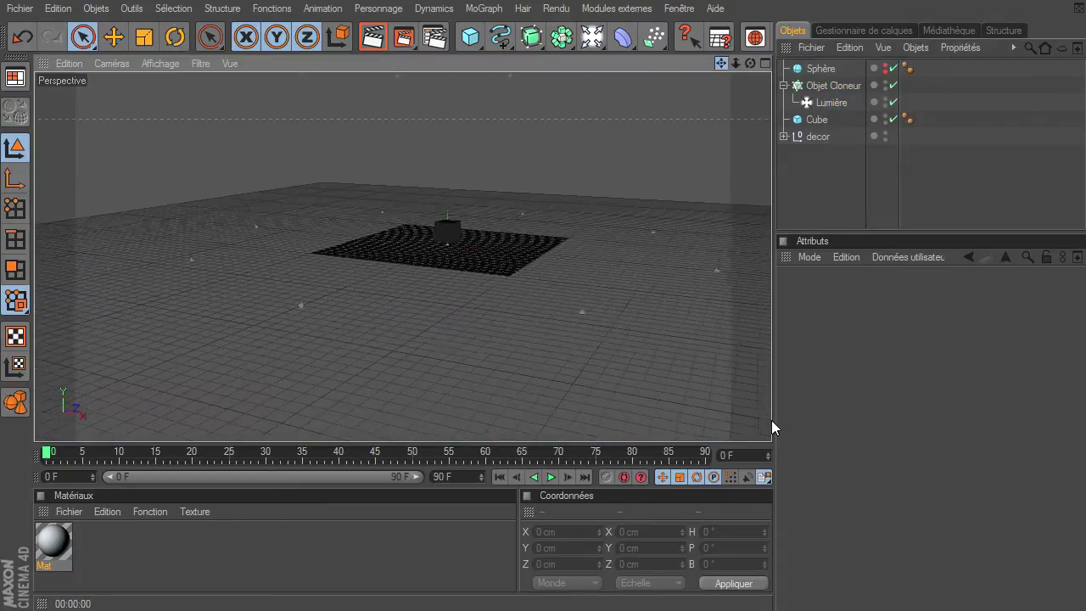
left_click_drag(735, 67, 771, 420)
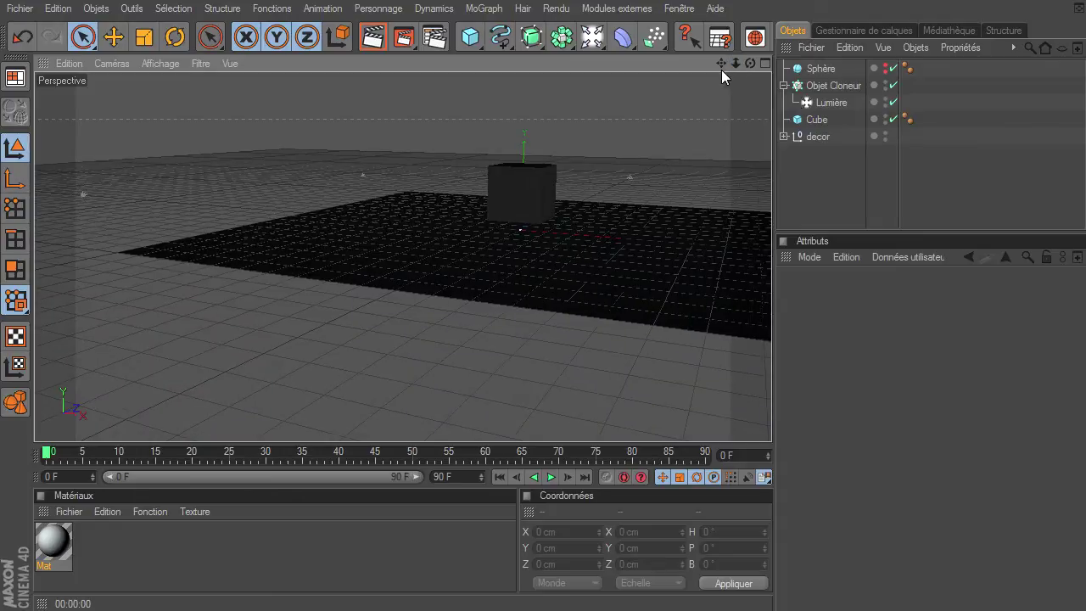
left_click_drag(717, 65, 771, 420)
left_click_drag(743, 63, 772, 420)
left_click(370, 39)
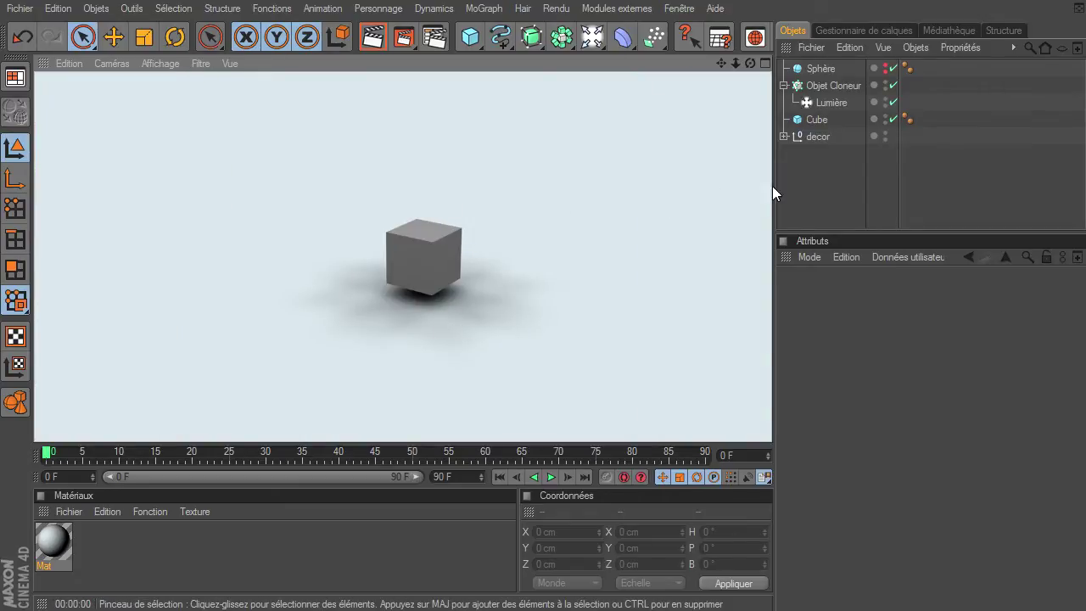
left_click(813, 71)
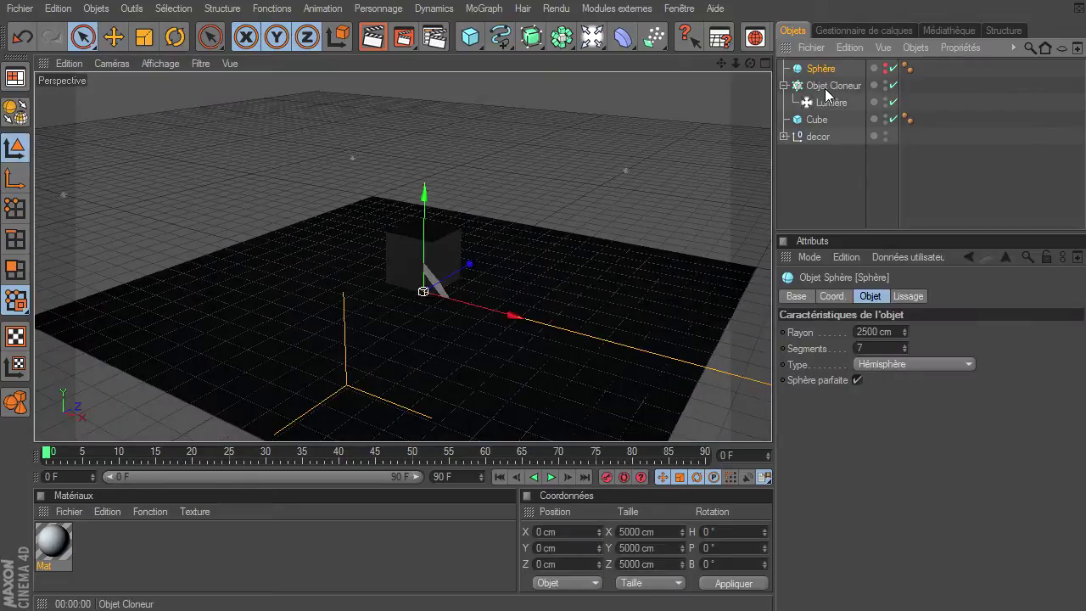
Group Sphère and Objet Cloneur under a new null named eclairage
left_click(825, 85, "ctrl")
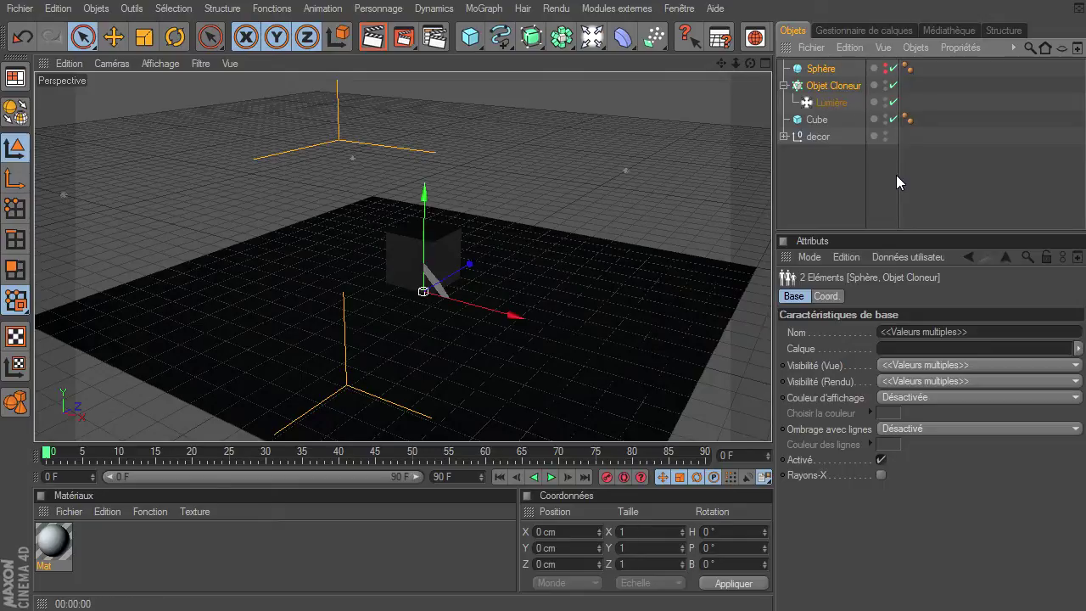
key("alt+g")
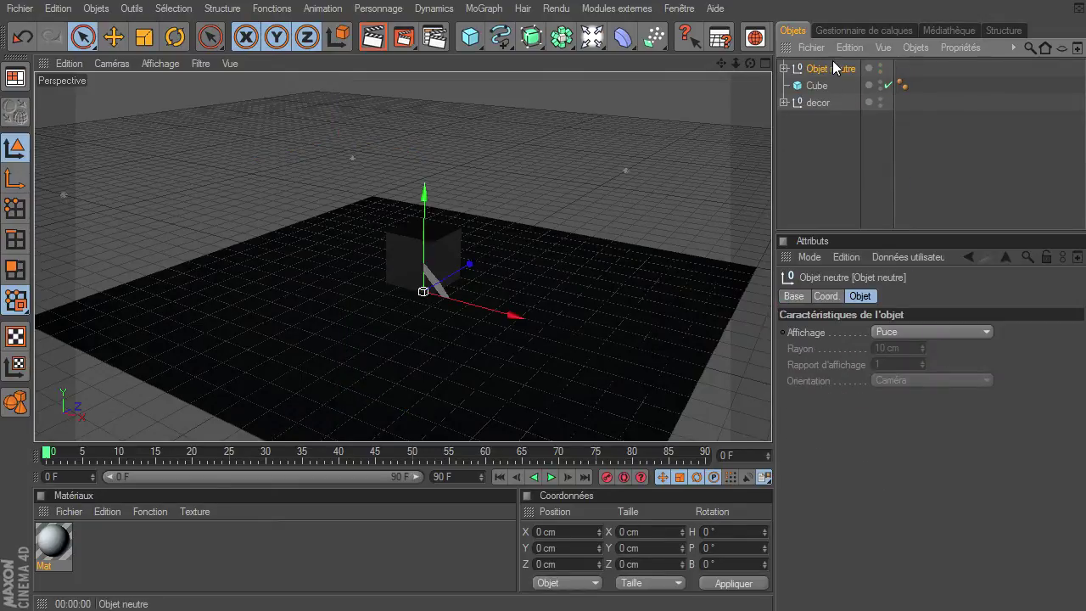
double_click(828, 68)
type("clairage")
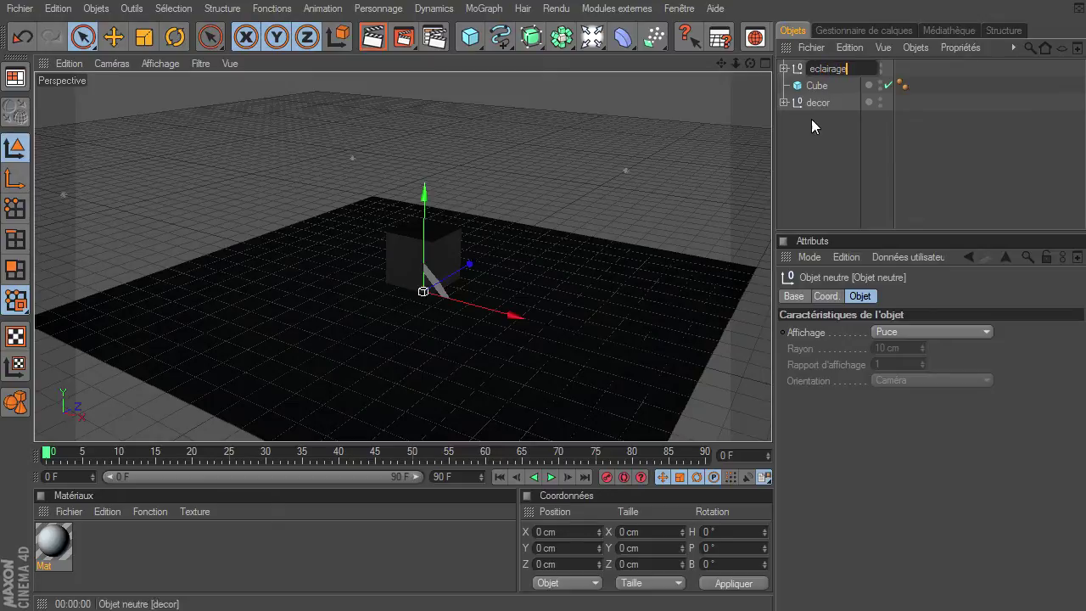
key("Return")
Delete the Cube, then select both eclairage and decor
left_click(818, 86)
key("Delete")
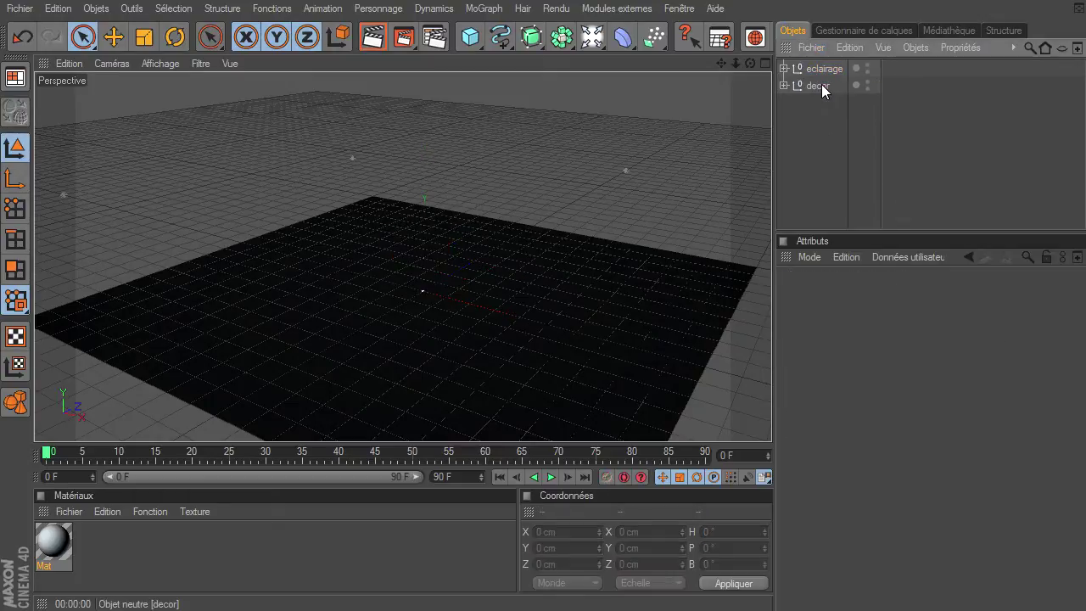
left_click_drag(806, 131, 827, 66)
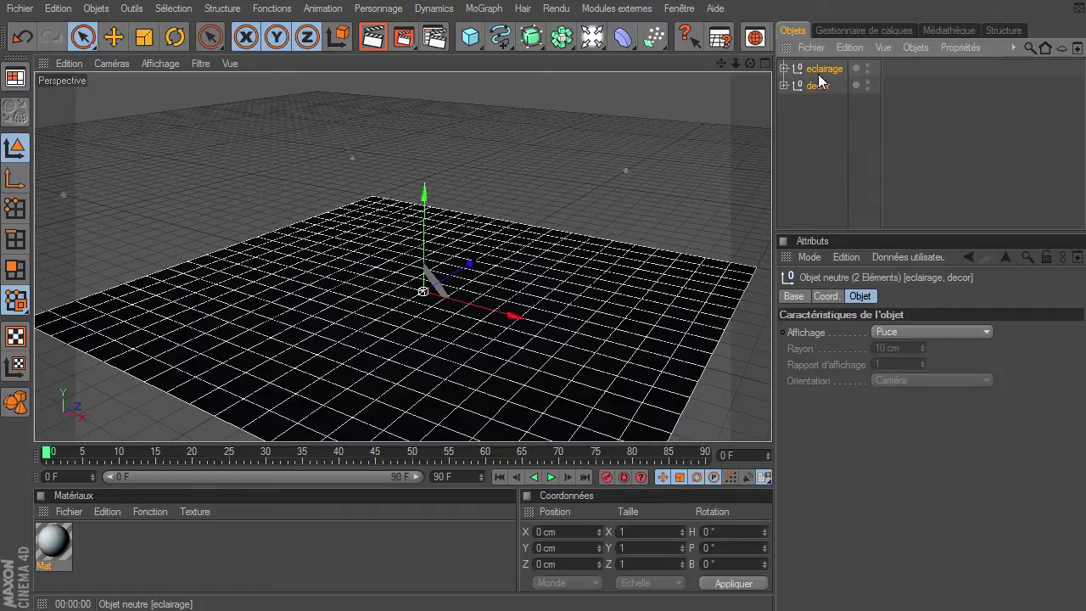
Put eclairage and decor on a new layer and check it in the Layer Manager
right_click(795, 75)
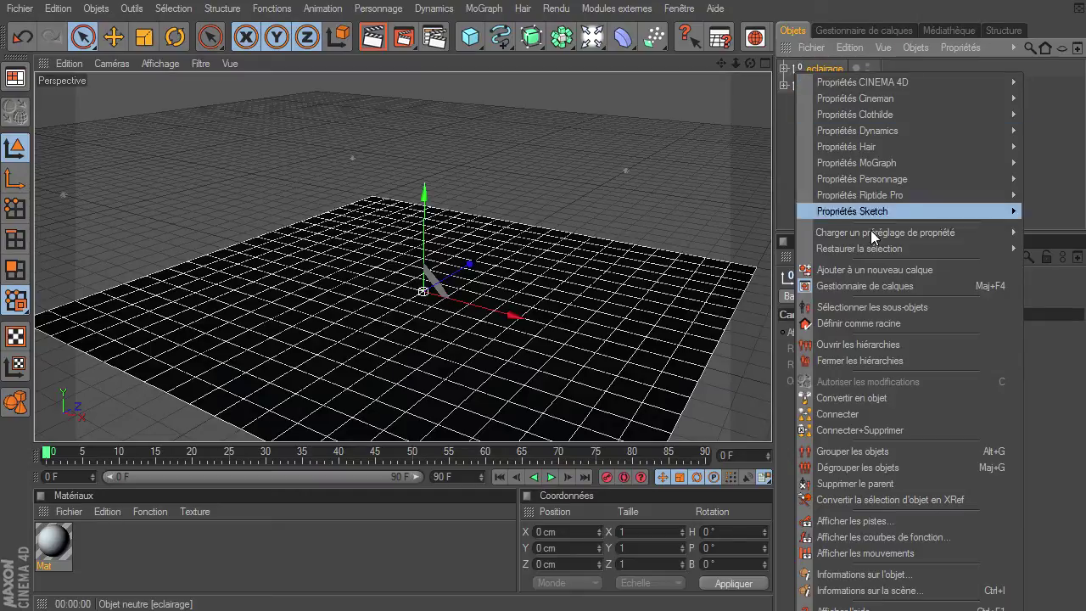
left_click(866, 271)
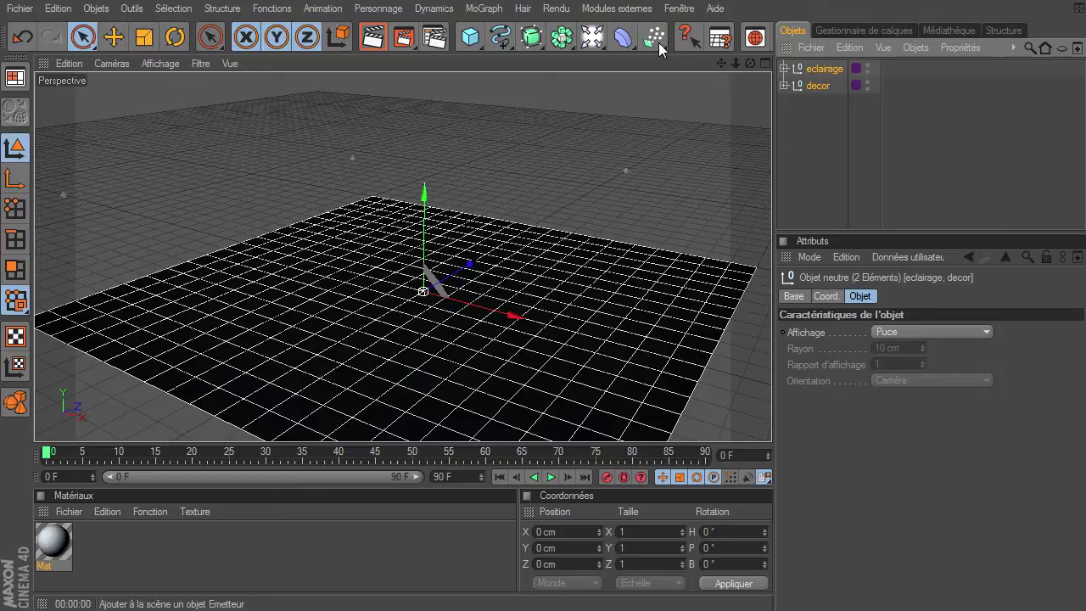
left_click(678, 10)
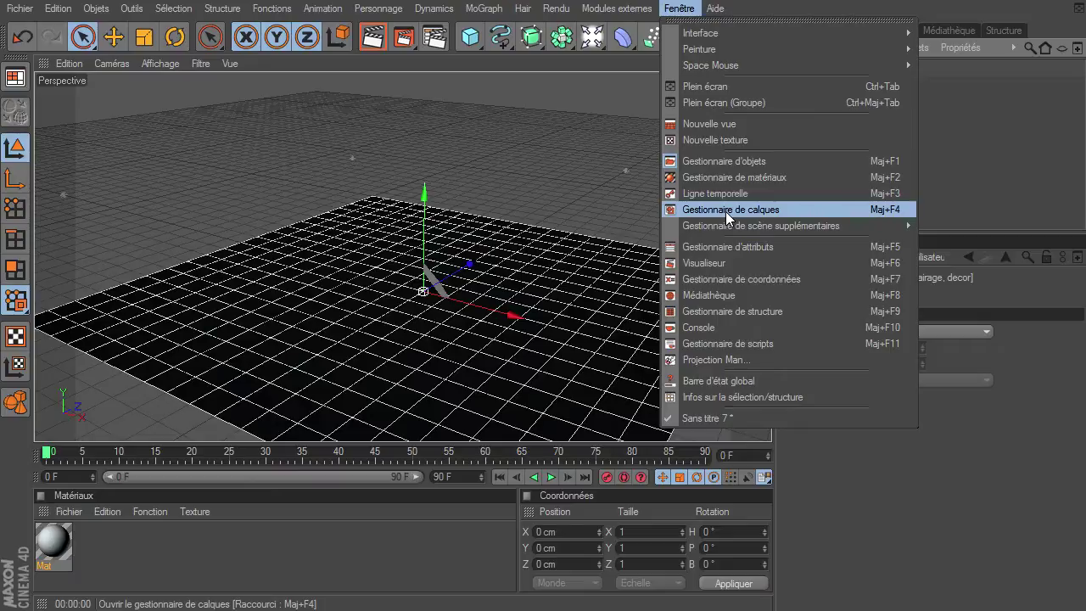
left_click(726, 211)
left_click(850, 28)
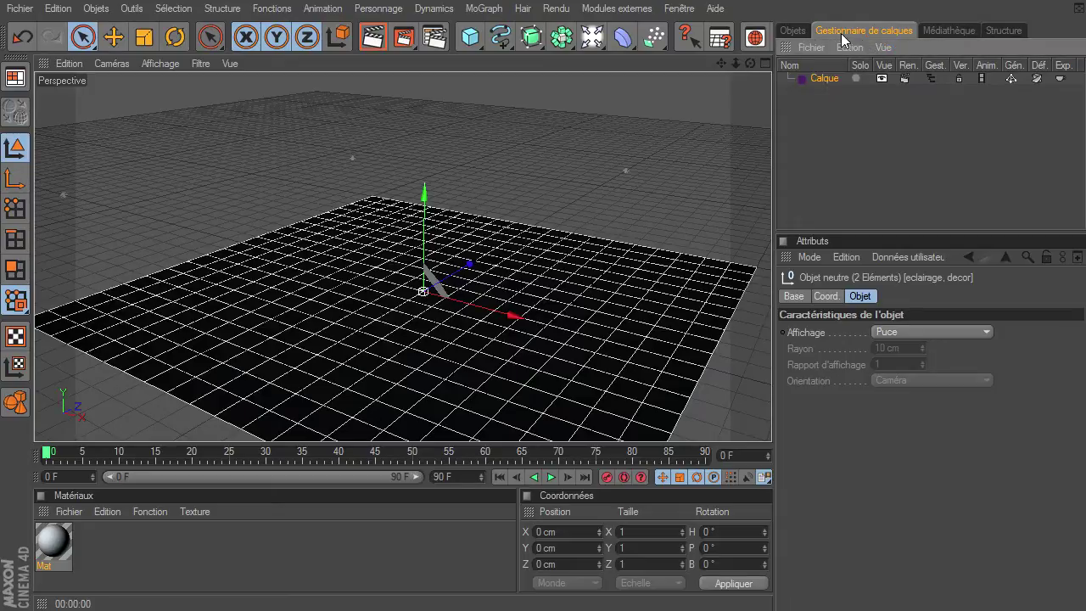
left_click(797, 31)
Rename the Calque layer to base, hide its objects from the Object manager, and render
left_click(802, 136)
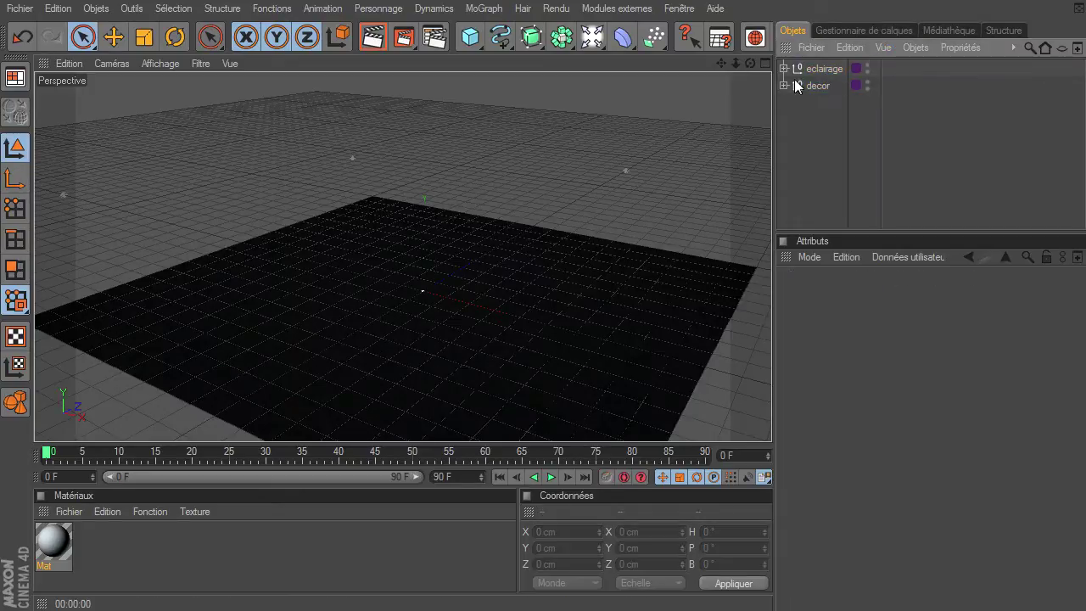
left_click(679, 8)
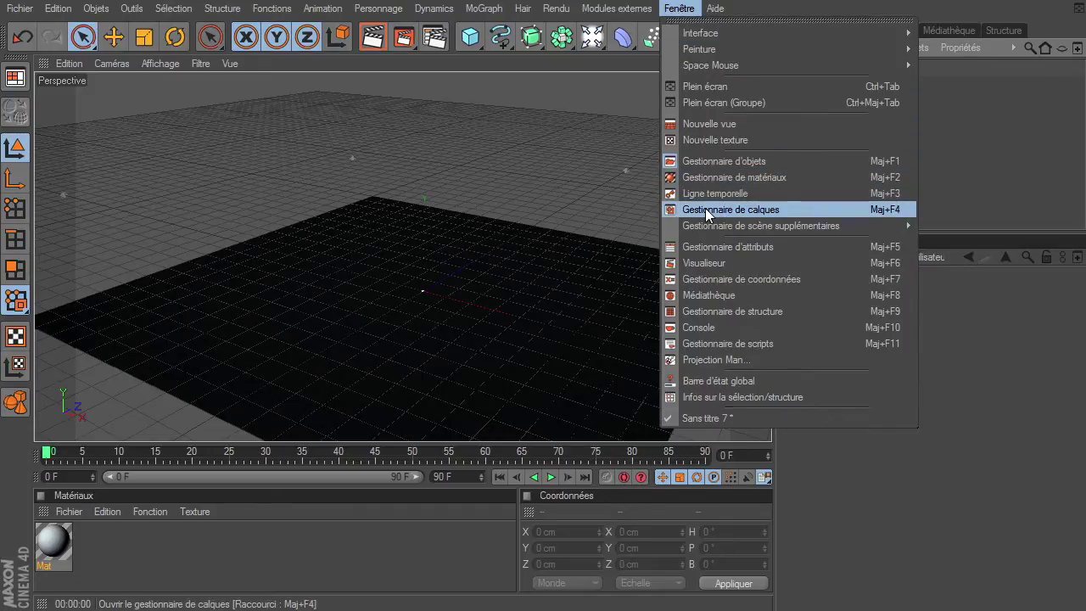
left_click(705, 209)
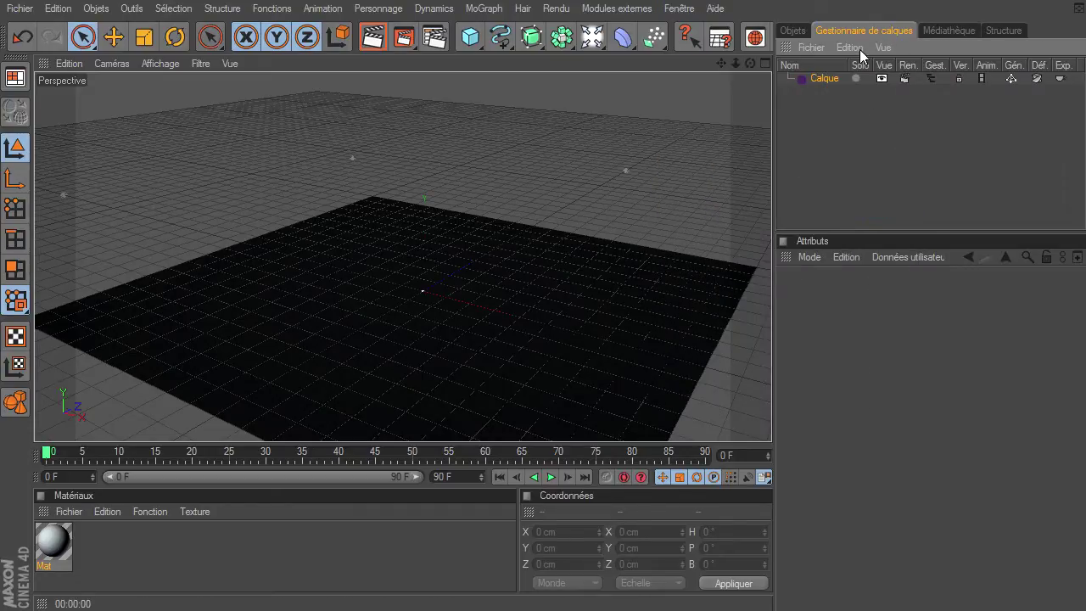
double_click(824, 78)
type("base")
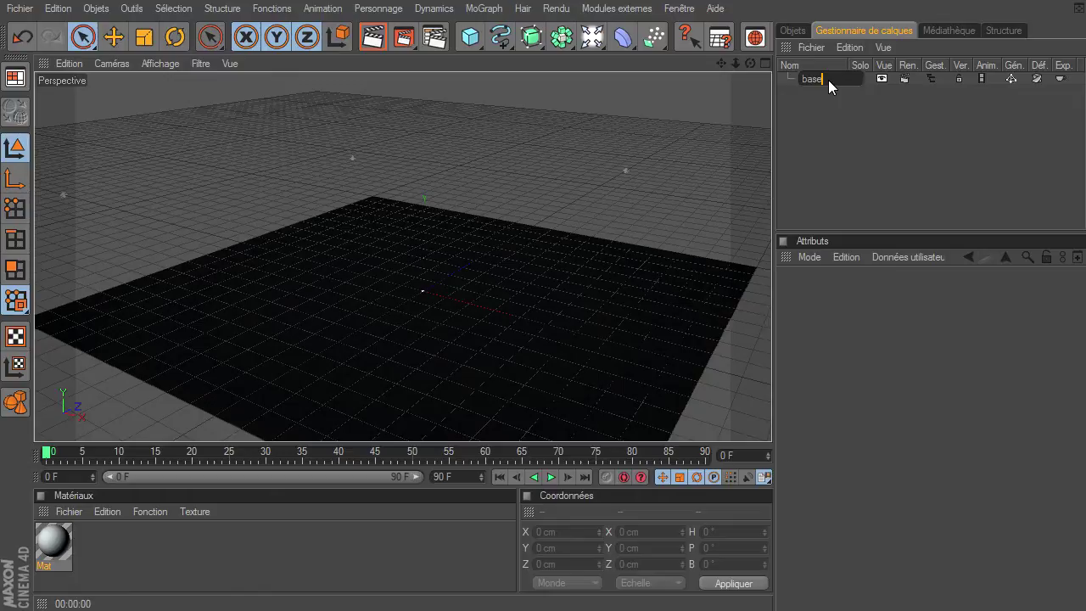
key("Return")
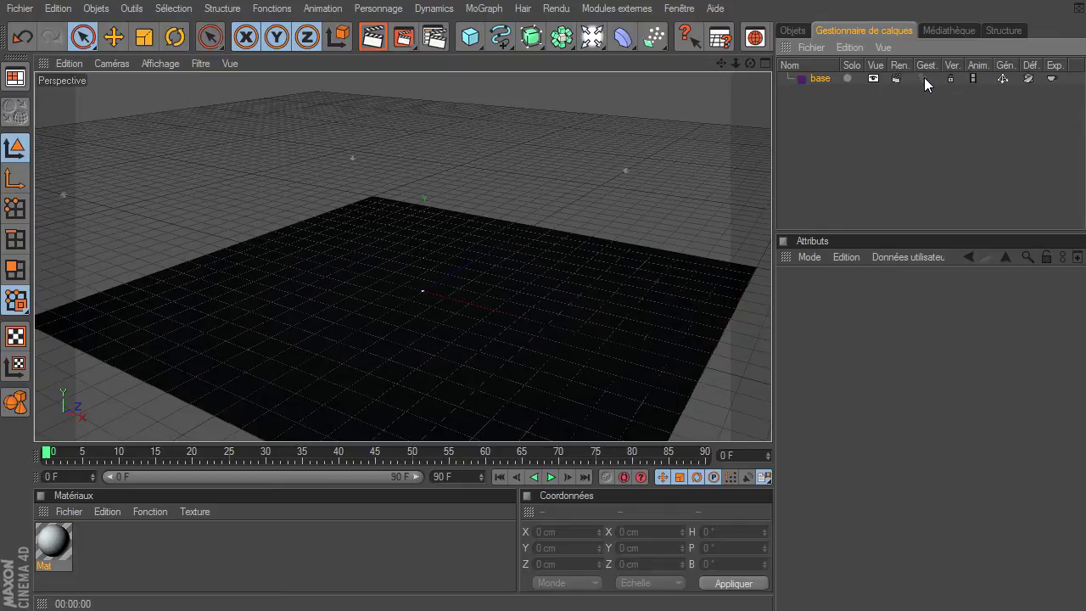
left_click(802, 35)
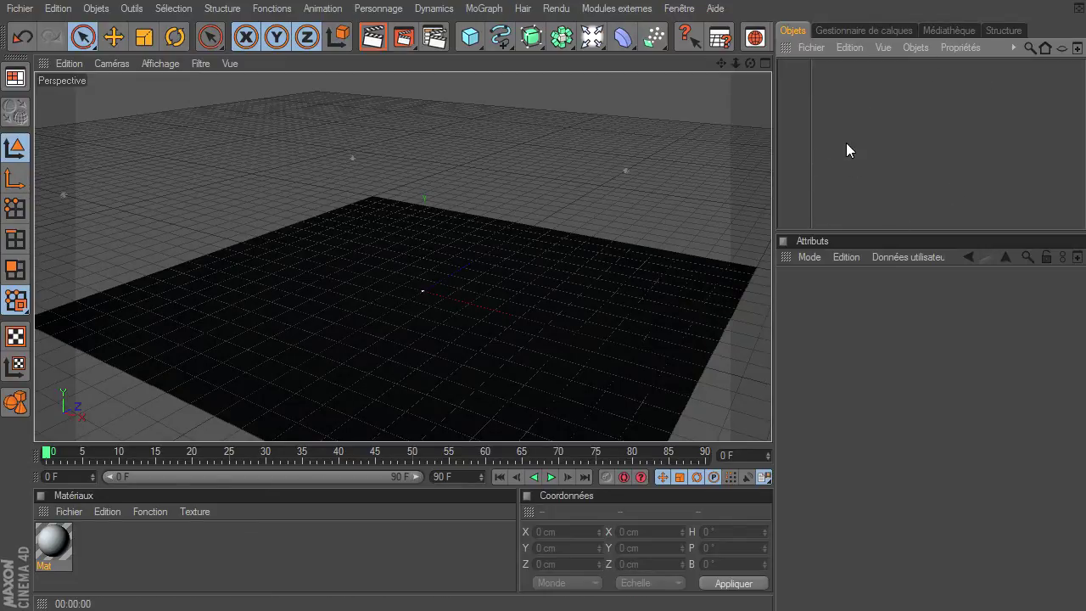
left_click(378, 39)
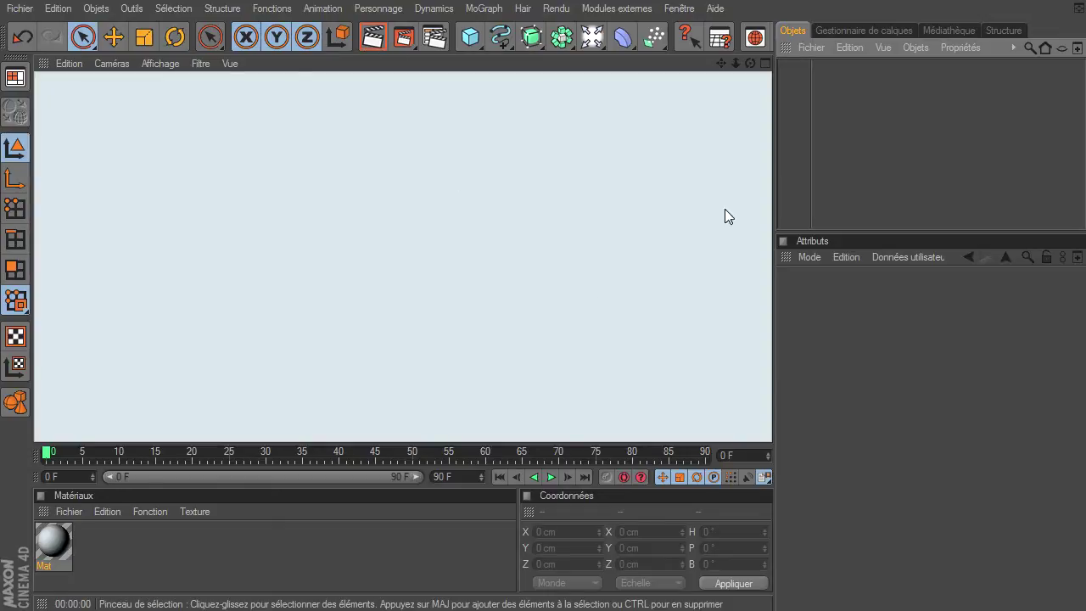
left_click(829, 91)
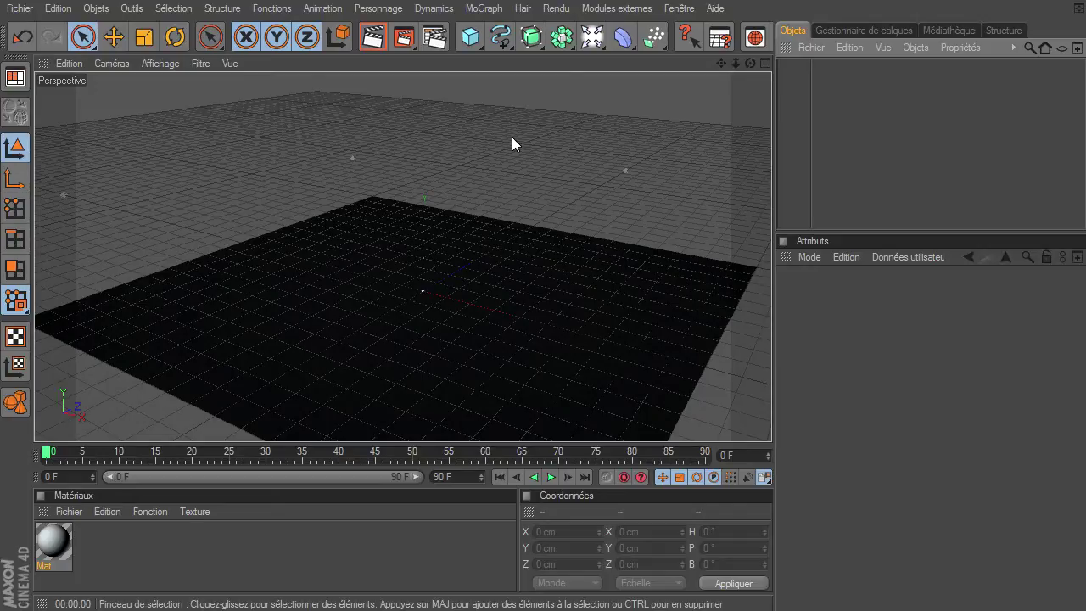
Add a Texte spline and raise it along Y to 168.65 cm
left_click(501, 44)
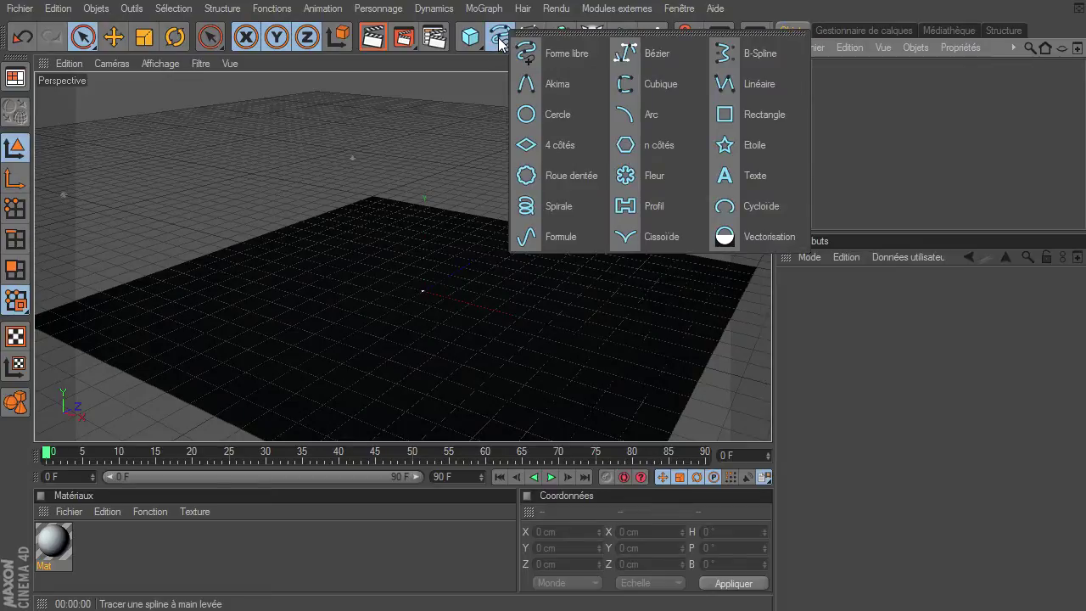
left_click(945, 123)
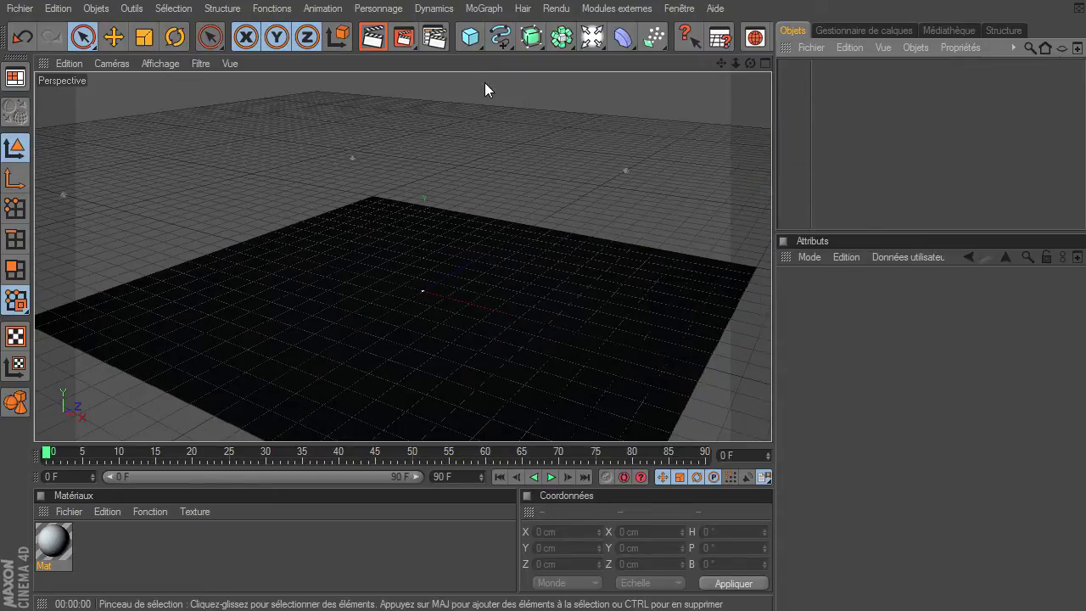
left_click(500, 38)
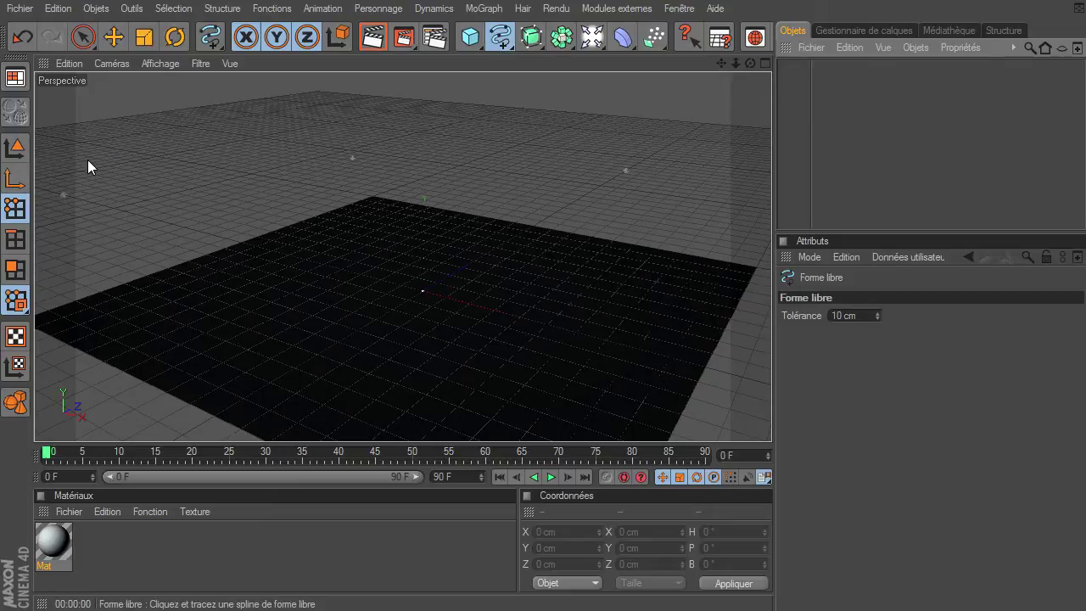
left_click(15, 147)
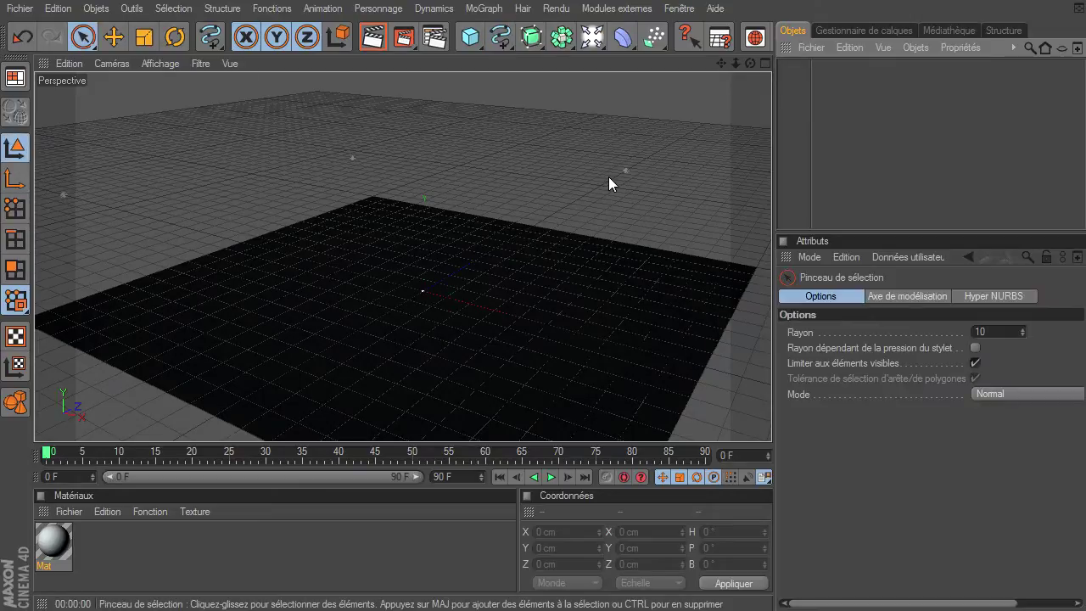
left_click(496, 37)
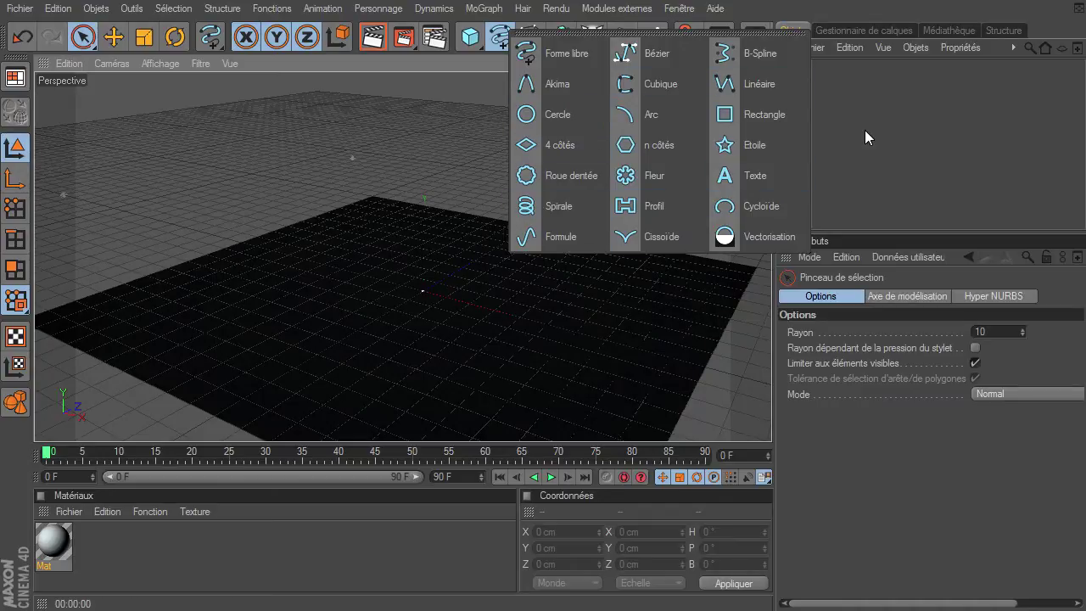
left_click(499, 39)
left_click(496, 36)
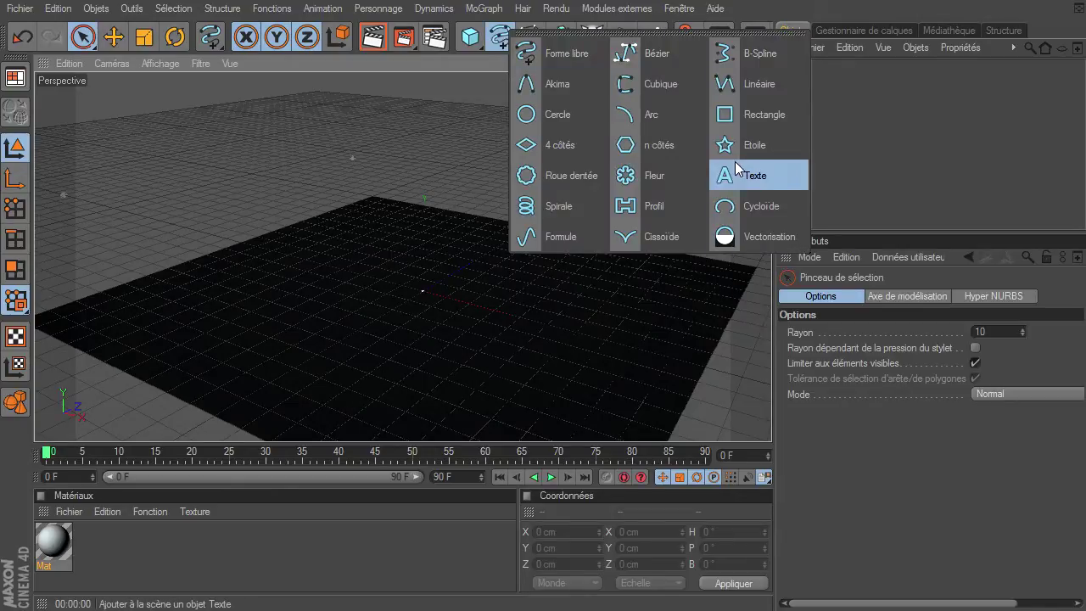
left_click(789, 181)
left_click_drag(427, 197, 447, 213)
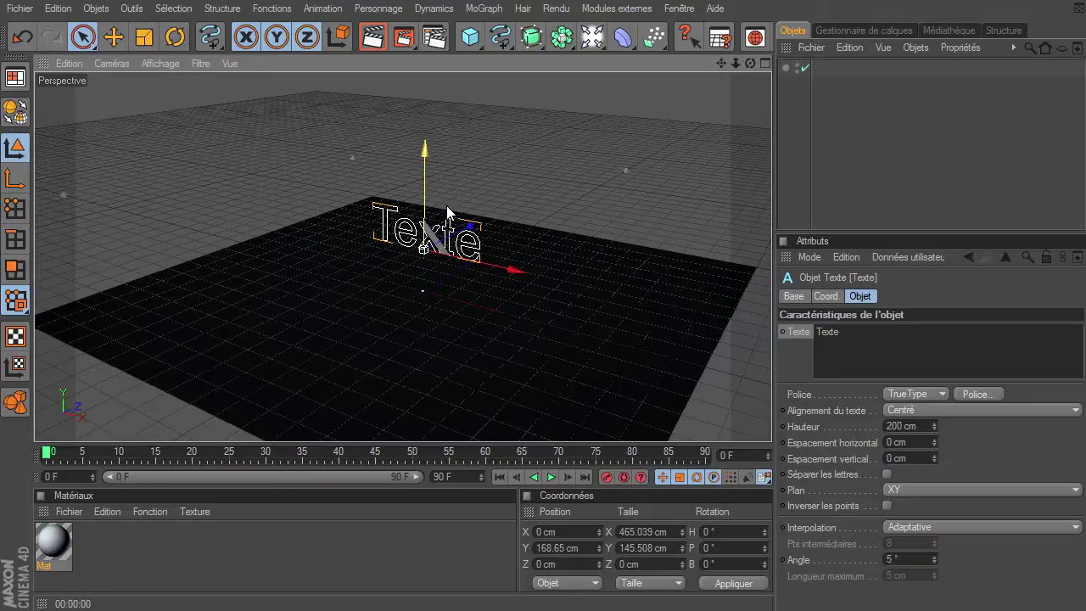
Set the text height to 400 cm and bring up the Police font chooser
double_click(905, 429)
type("400")
key("Return")
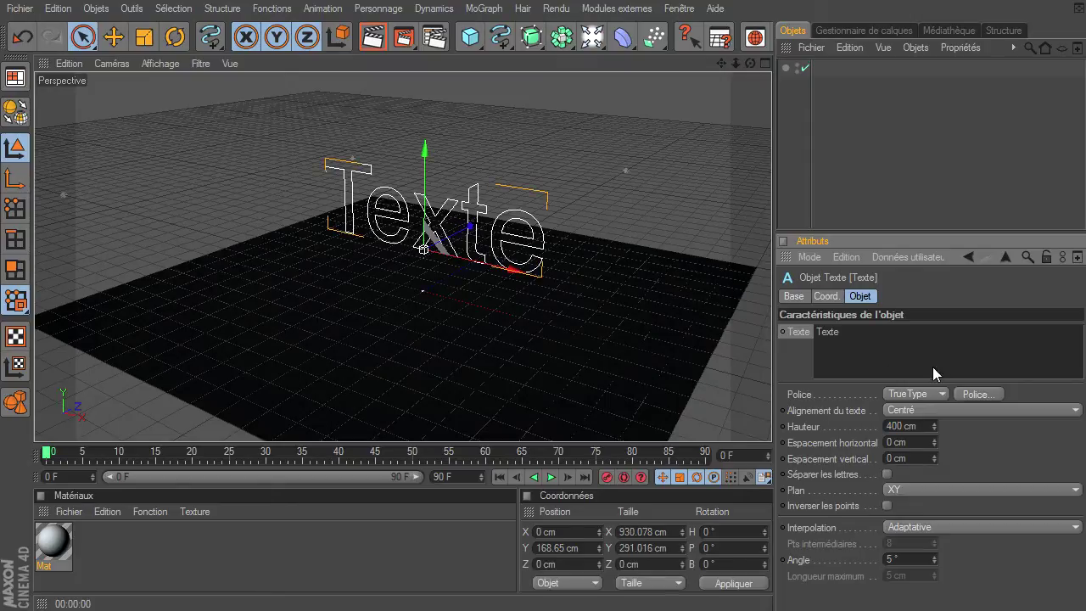
left_click(967, 393)
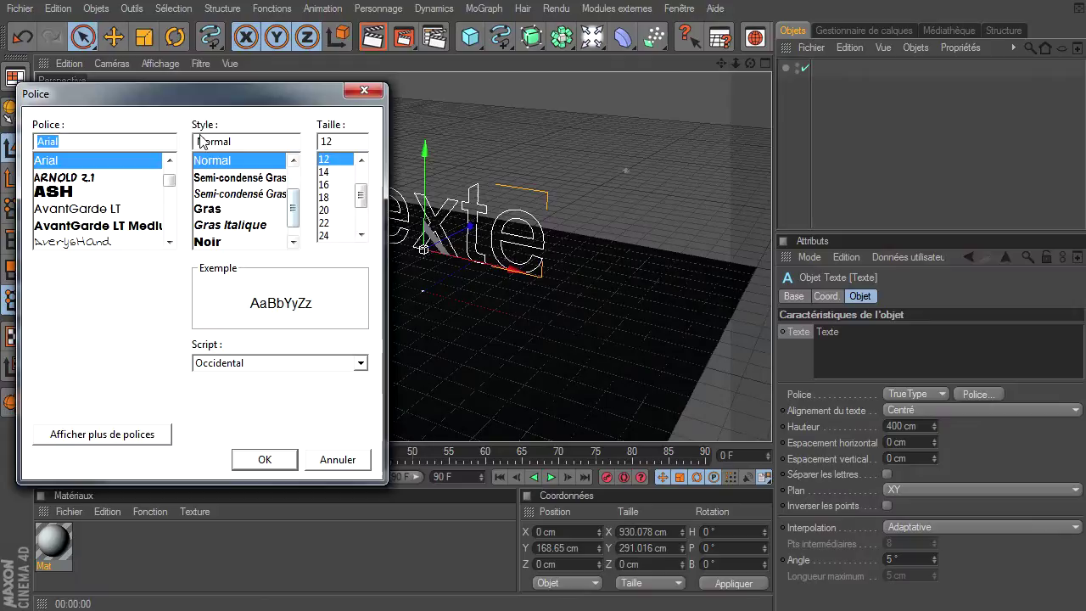
Try the CODE and Eras ITC fonts, then apply Code to the TEXTE spline
left_click_drag(205, 96, 625, 79)
type("c")
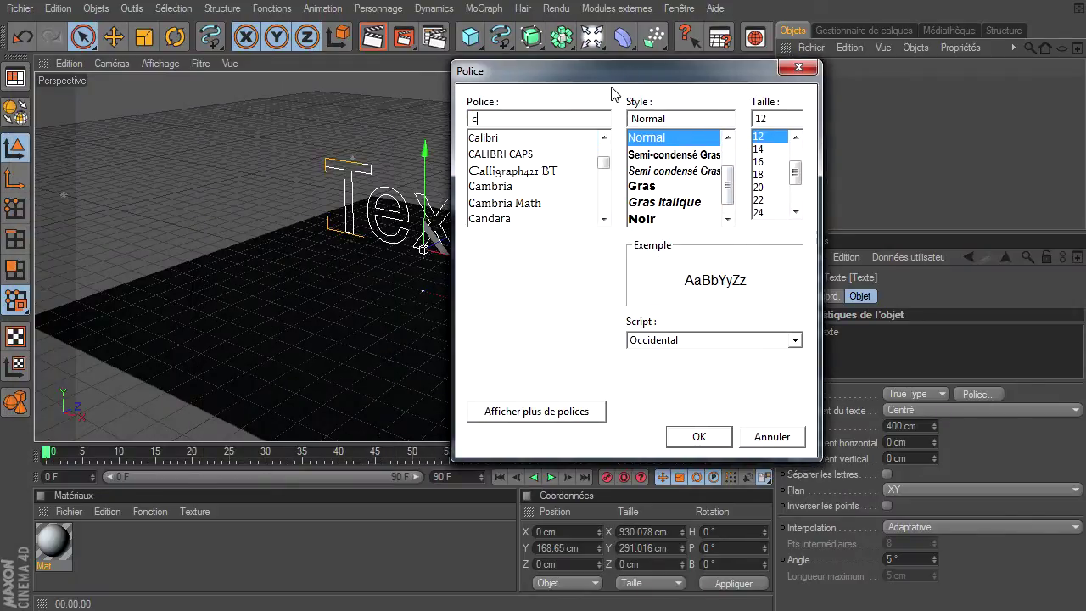
type("o")
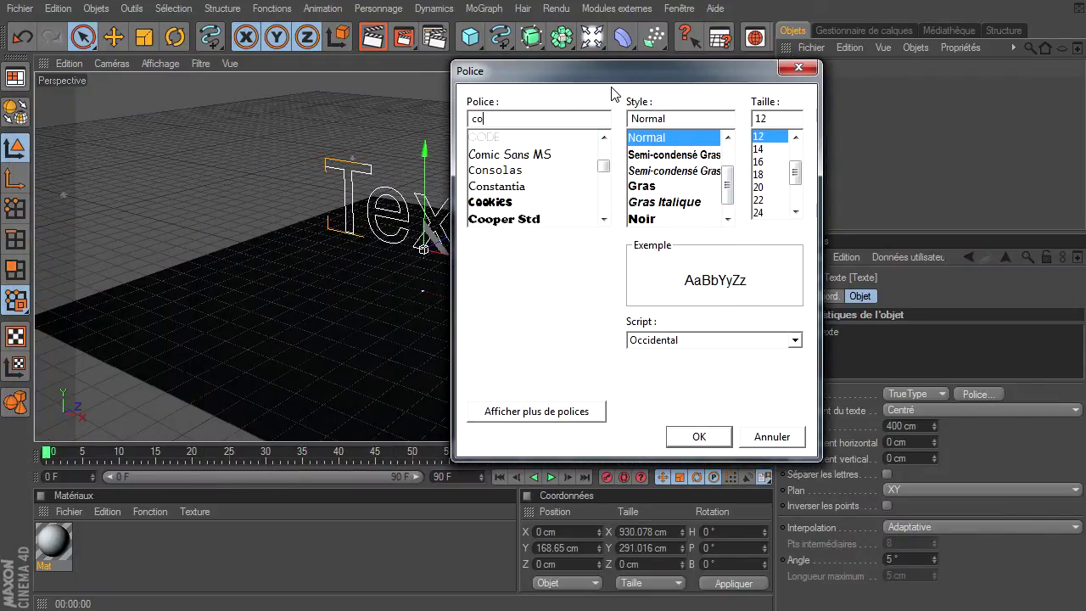
left_click(503, 137)
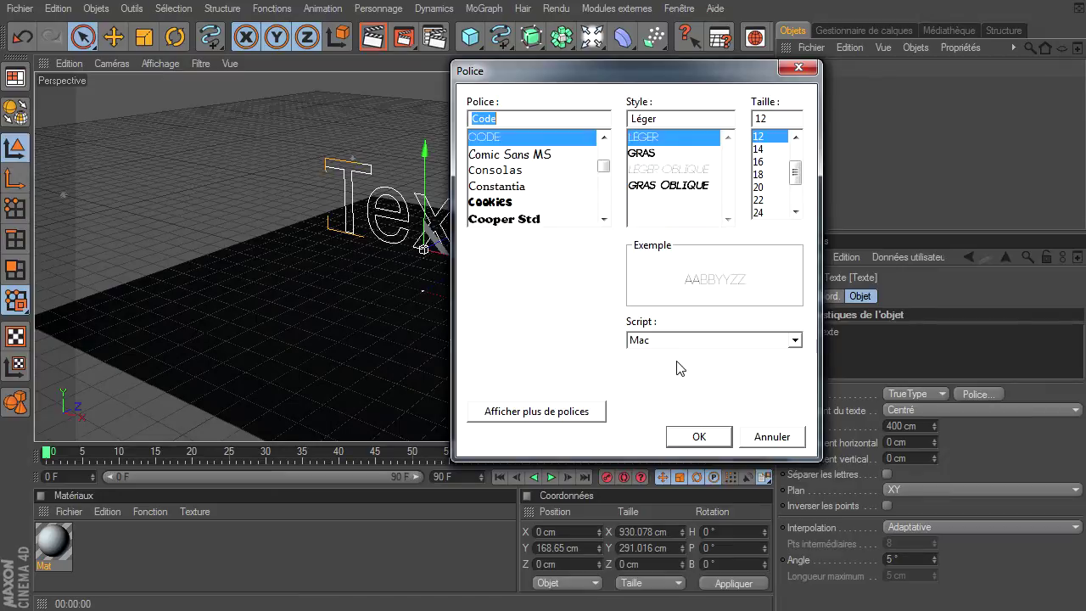
type("er")
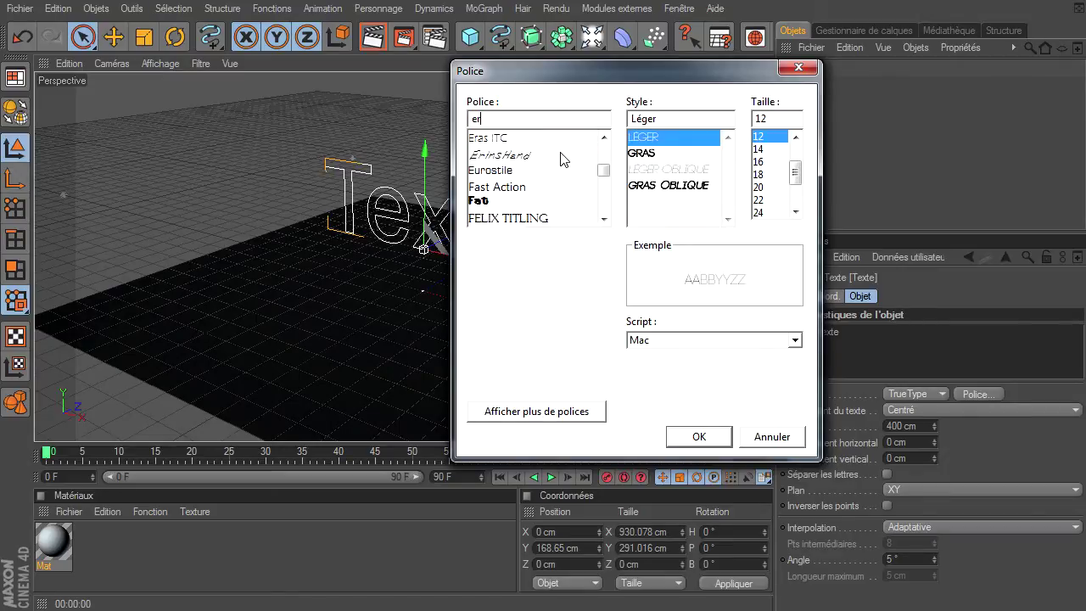
left_click(518, 138)
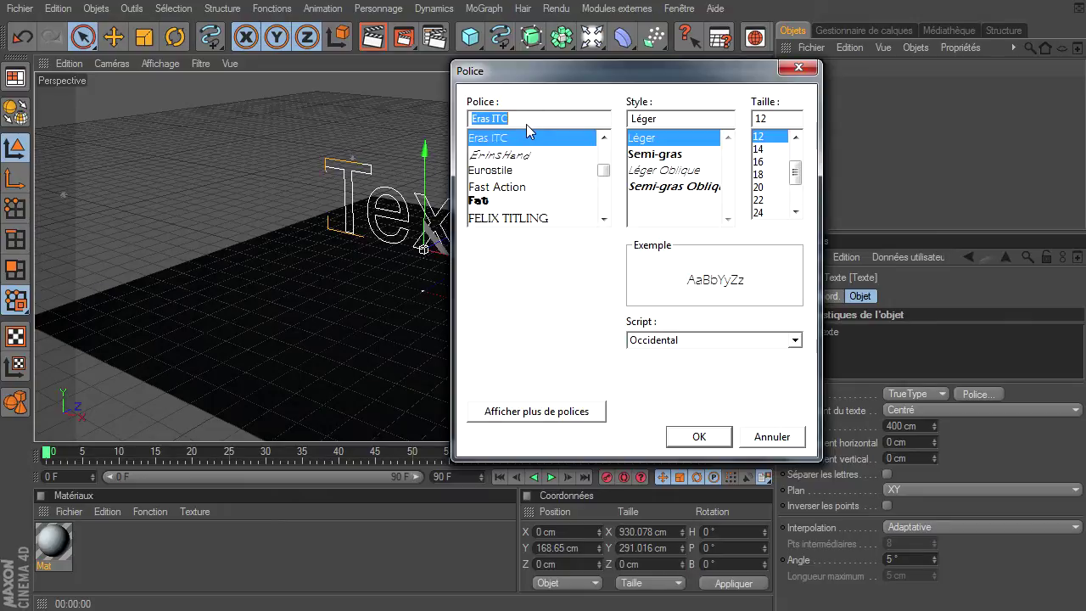
type("code")
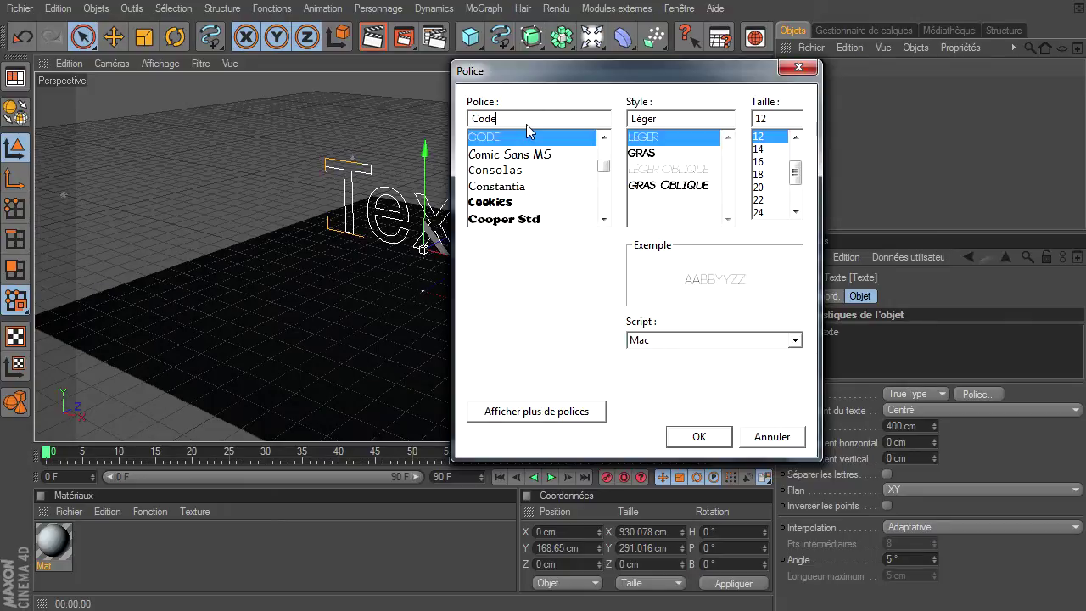
left_click(512, 138)
left_click(699, 437)
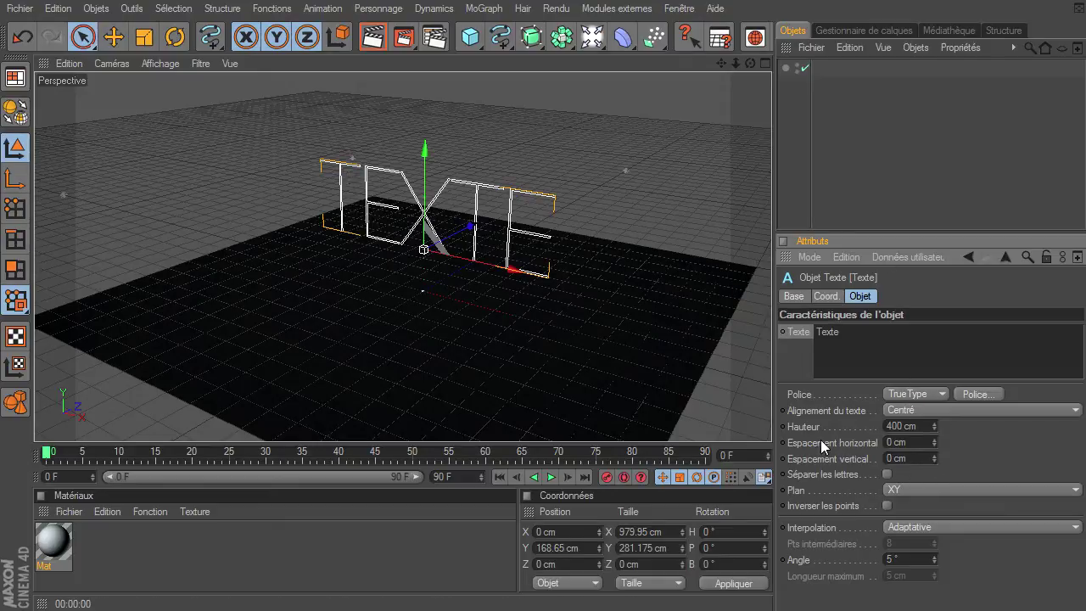
Set the text's horizontal spacing to 130 cm and its height to 500 cm
left_click_drag(936, 442, 933, 443)
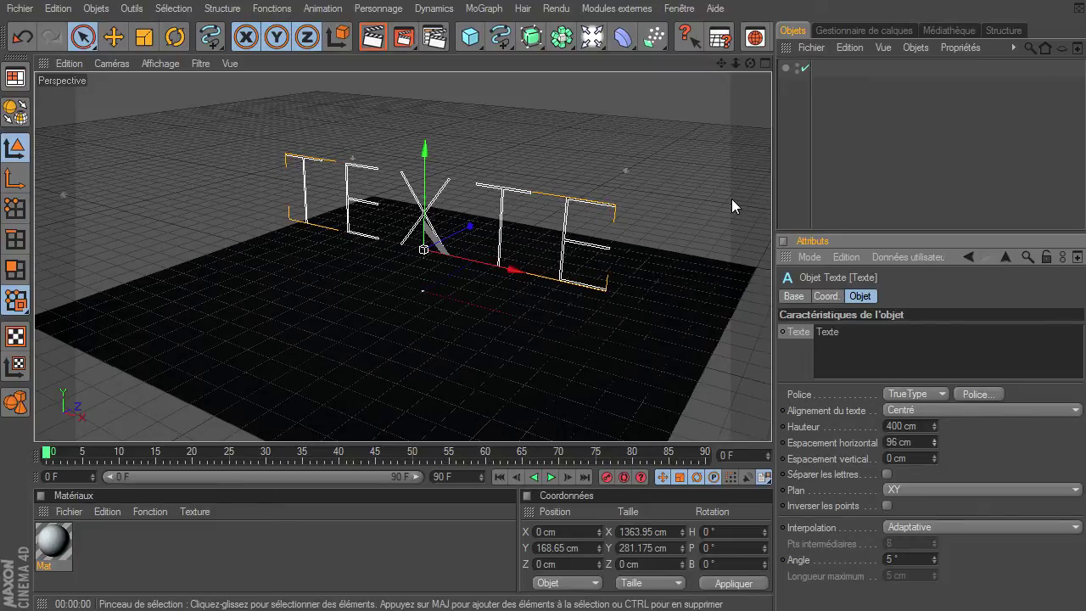
left_click_drag(934, 440, 934, 440)
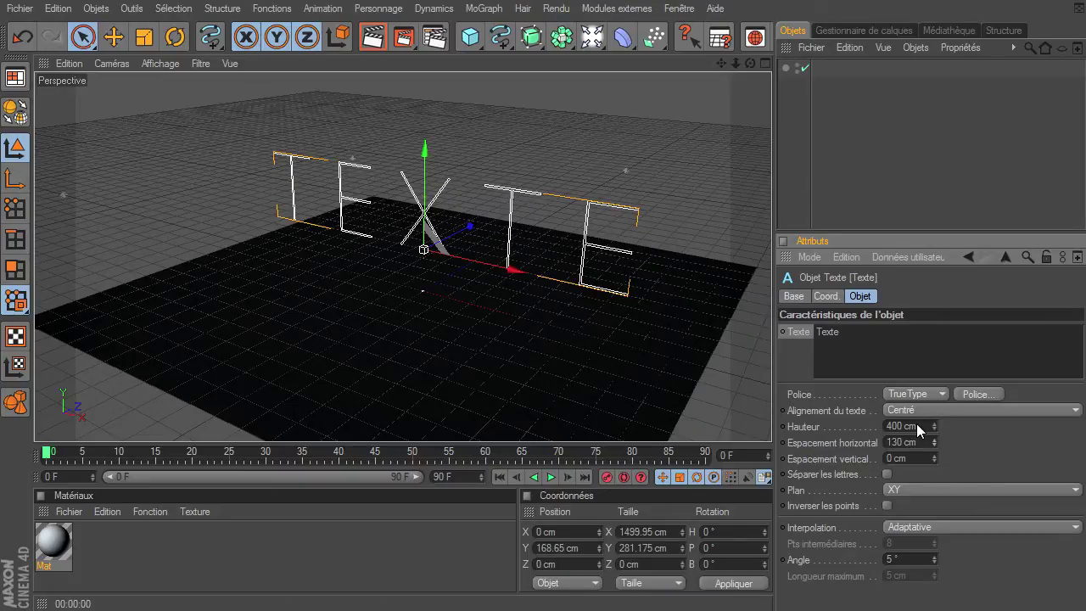
double_click(923, 423)
type("500")
key("Return")
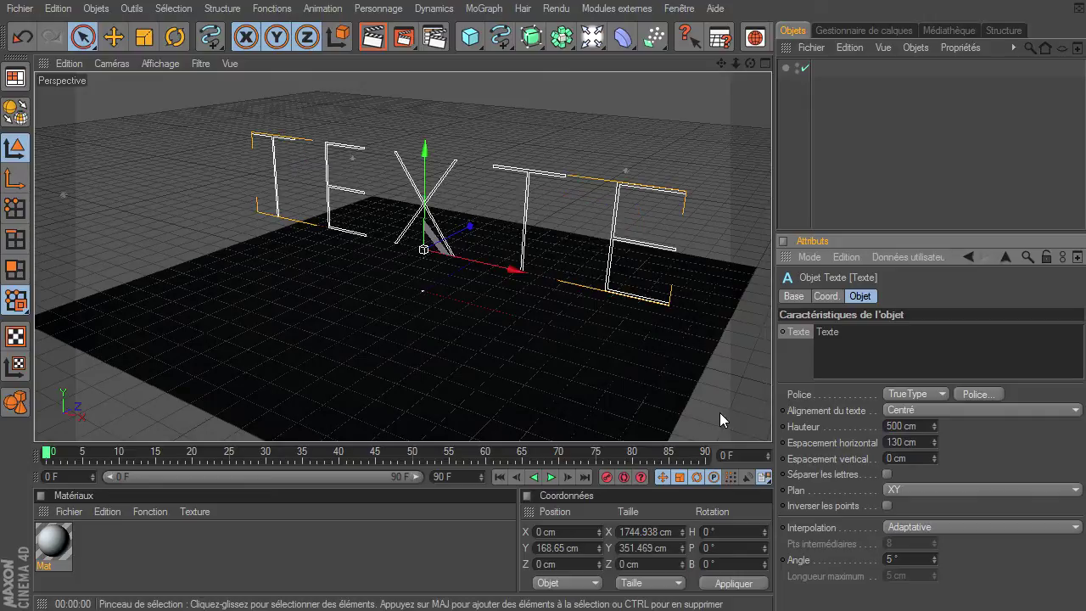
Replace the text content with ABC
left_click_drag(721, 63, 772, 420)
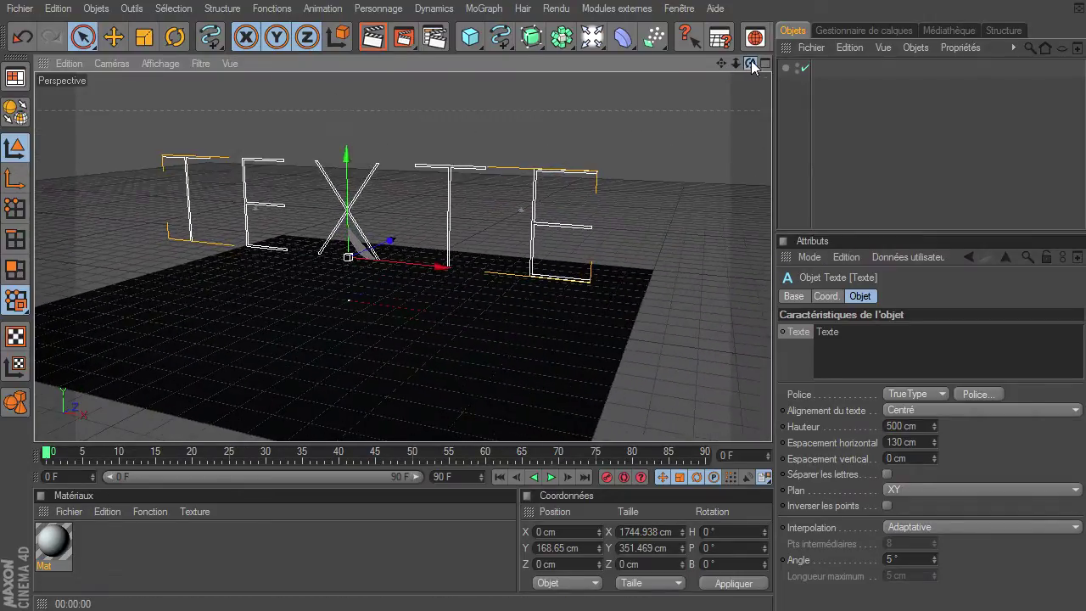
double_click(864, 339)
type("ABC")
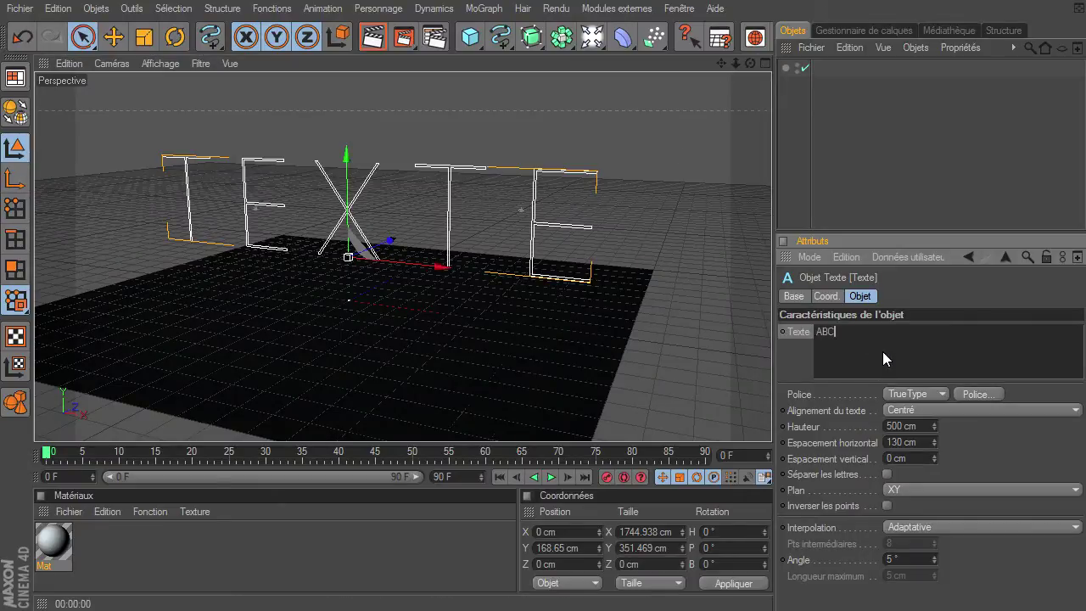
Apply the ABC text and set the text height to 600 cm
left_click(837, 203)
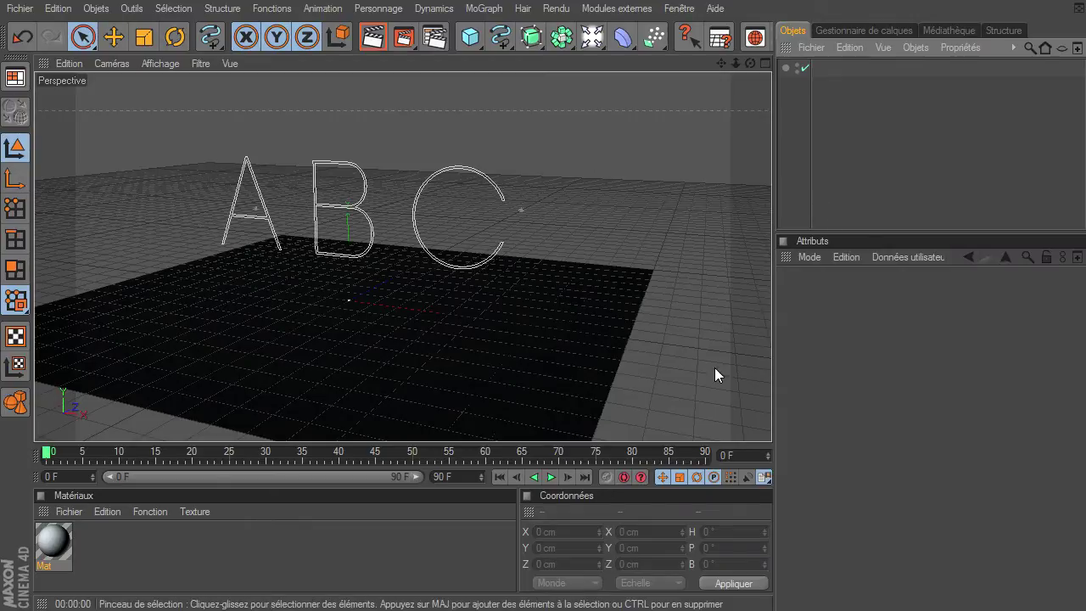
left_click(788, 67)
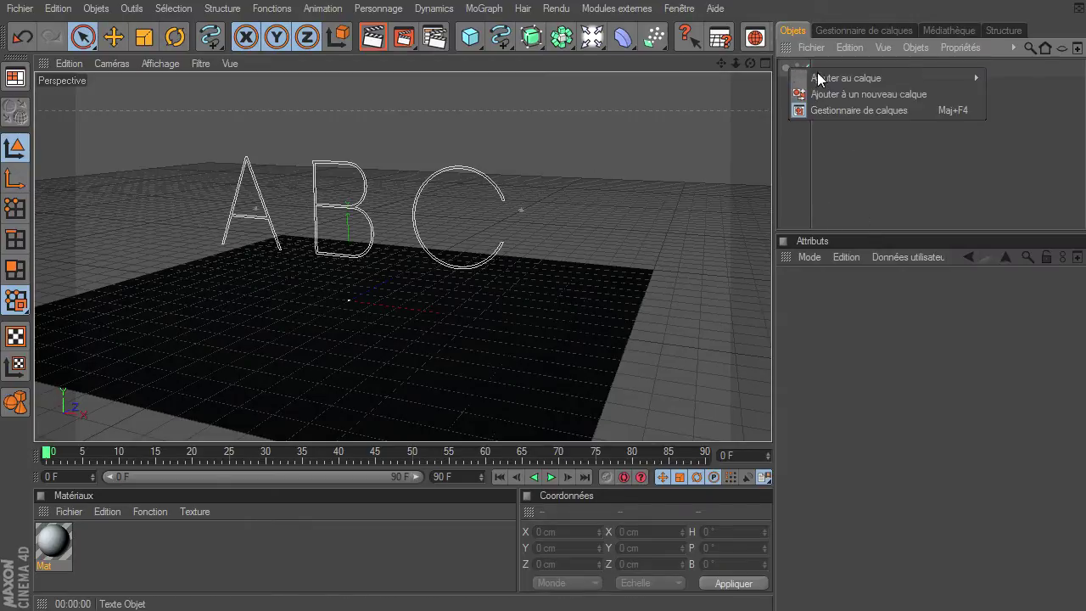
left_click(883, 67)
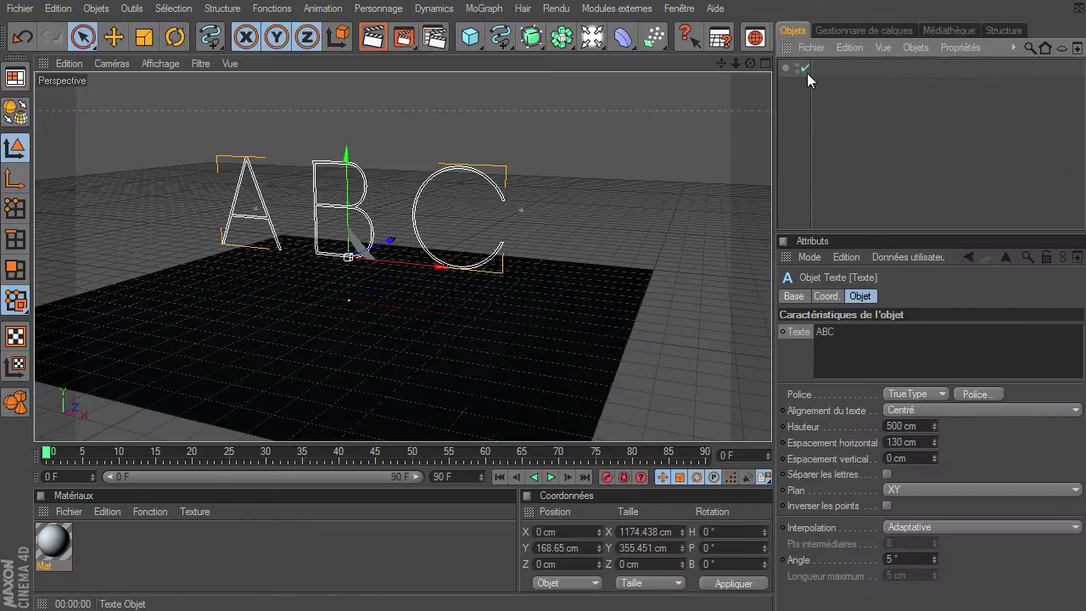
left_click_drag(810, 85, 897, 92)
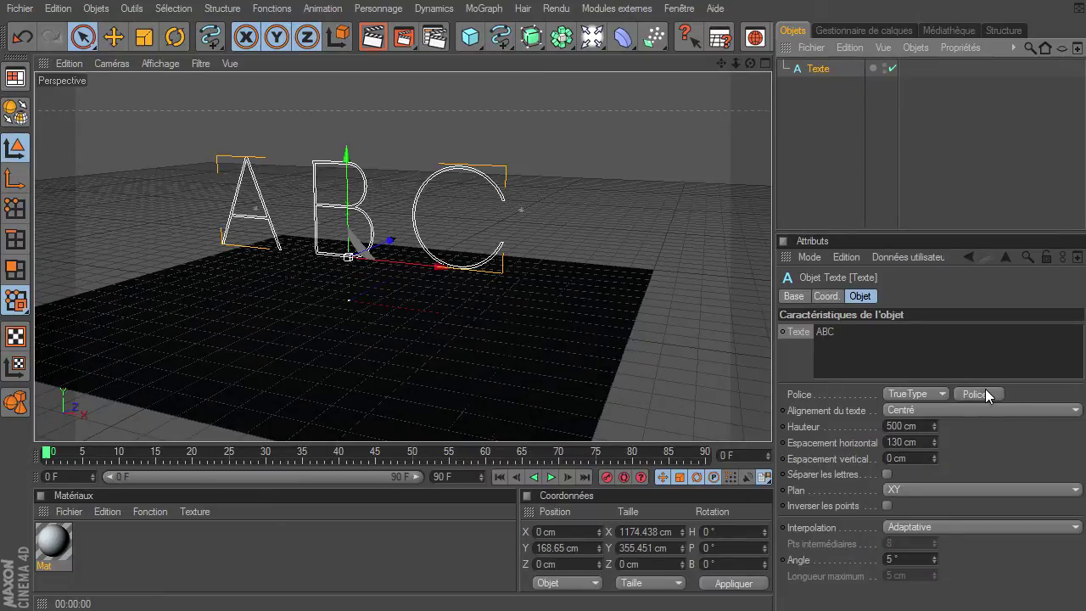
left_click(930, 425)
type("600")
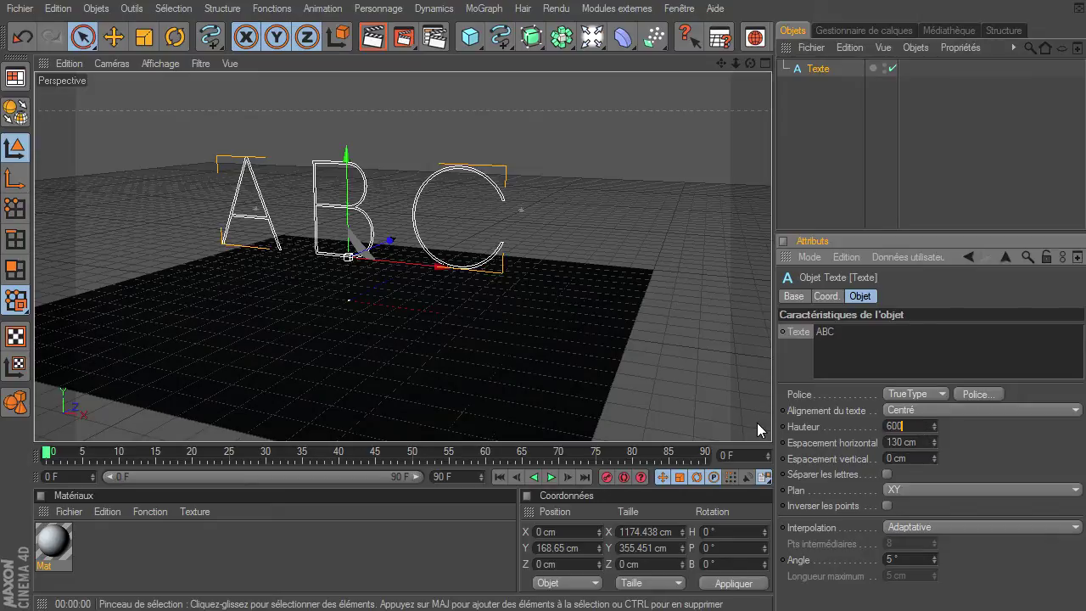
key("Return")
Preview the text as 123, then change it back to ABC
left_click_drag(721, 63, 731, 130)
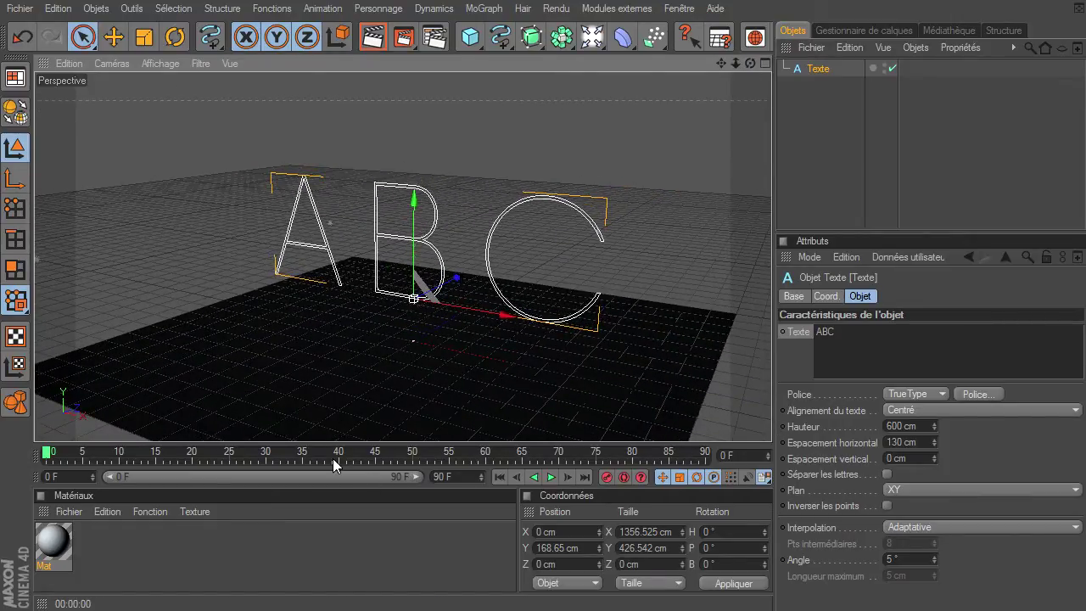
left_click(877, 345)
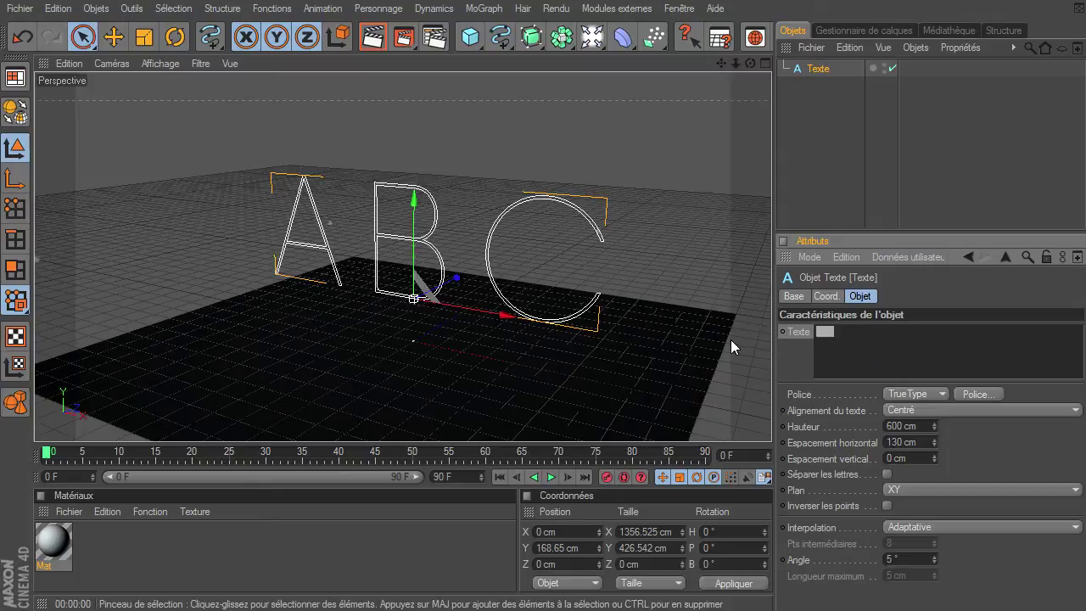
type("123")
key("Return")
left_click(879, 226)
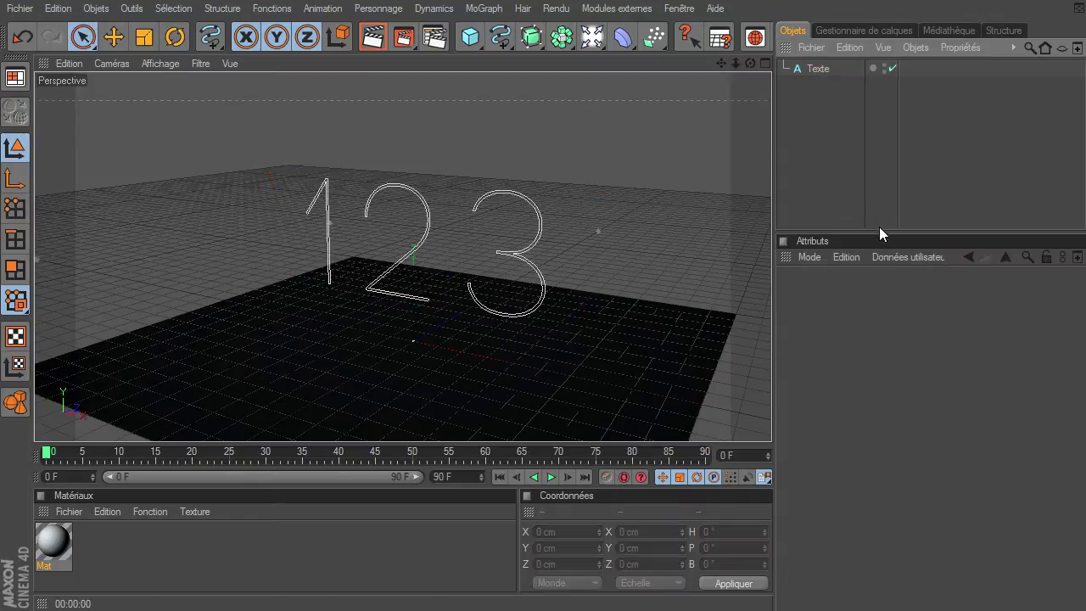
left_click(814, 70)
type("ABC")
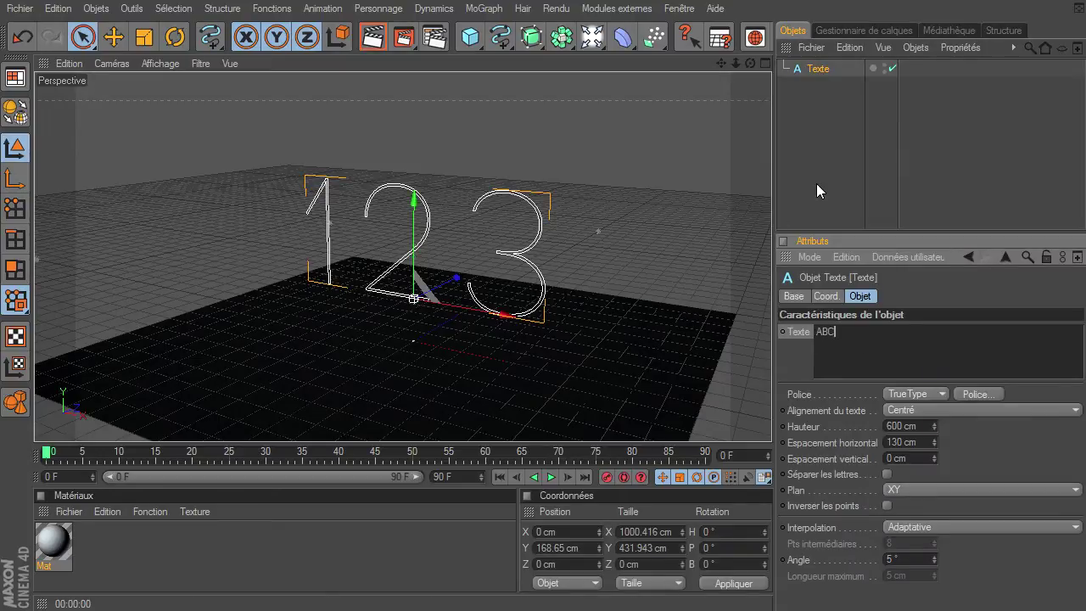
left_click(814, 187)
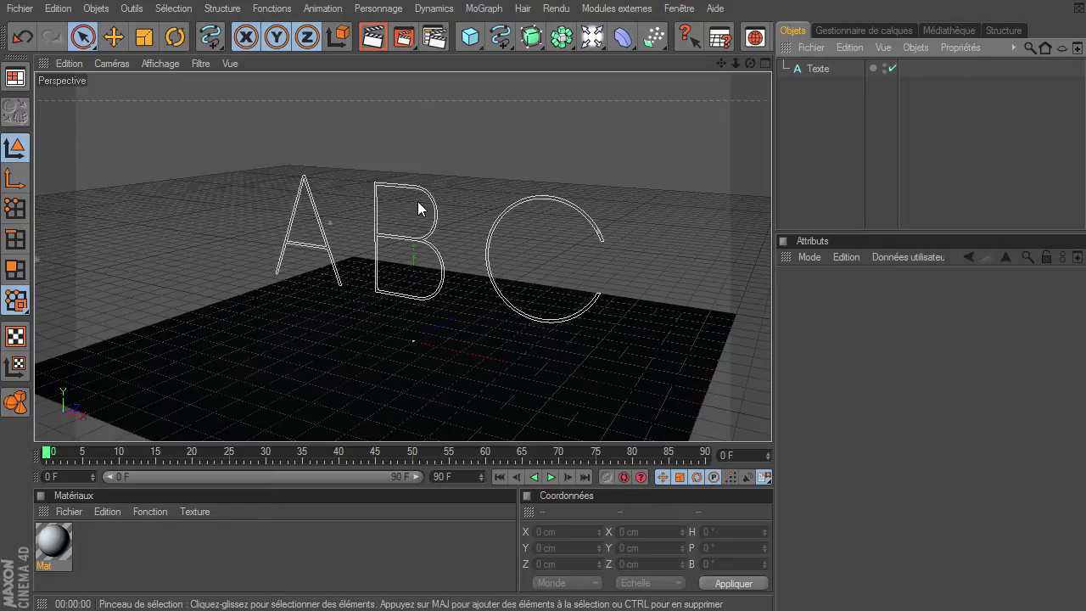
Add a Sphère and settle its radius at 25 cm after trying 20 and 30
left_click_drag(470, 37, 654, 47)
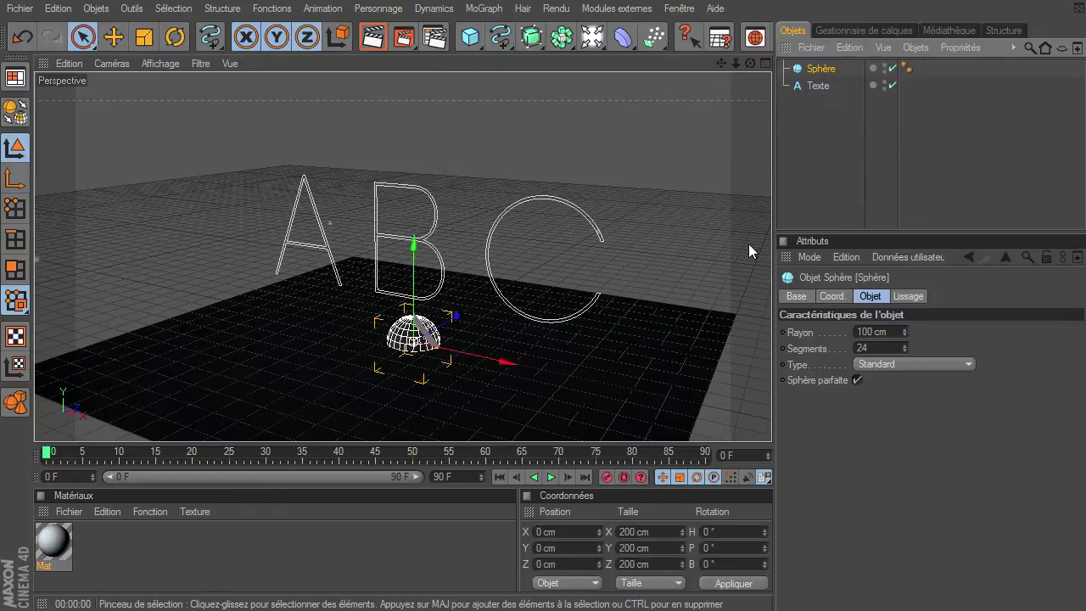
left_click(878, 332)
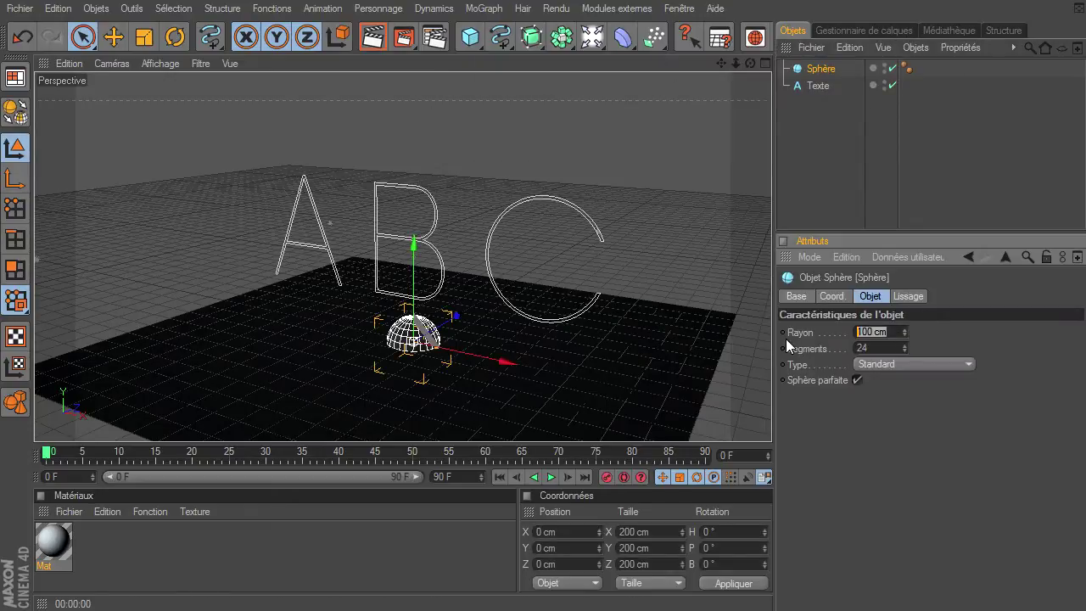
type("20")
key("Return")
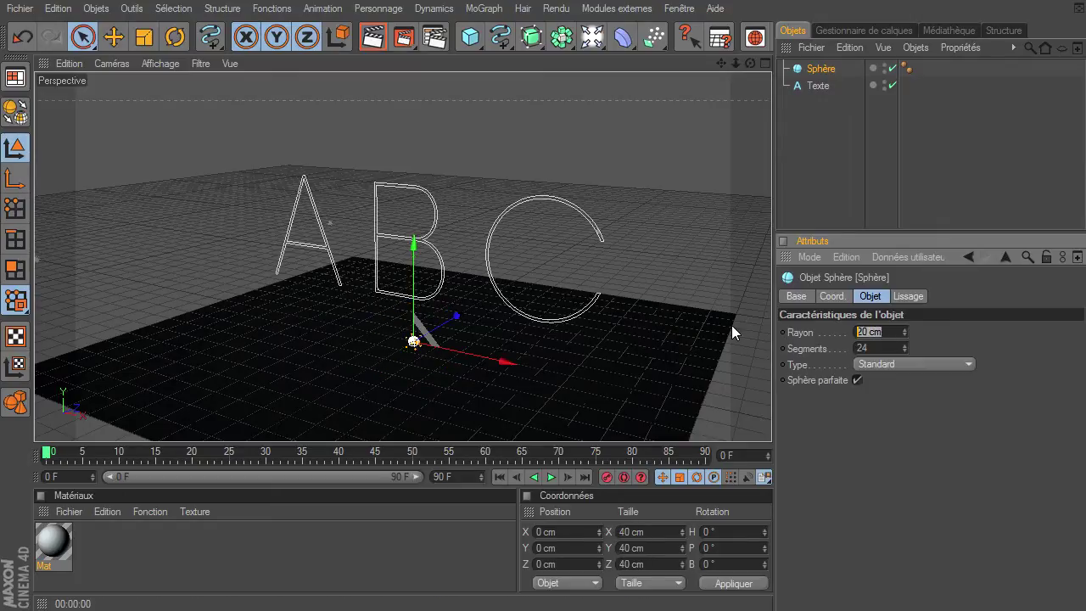
type("30")
key("Return")
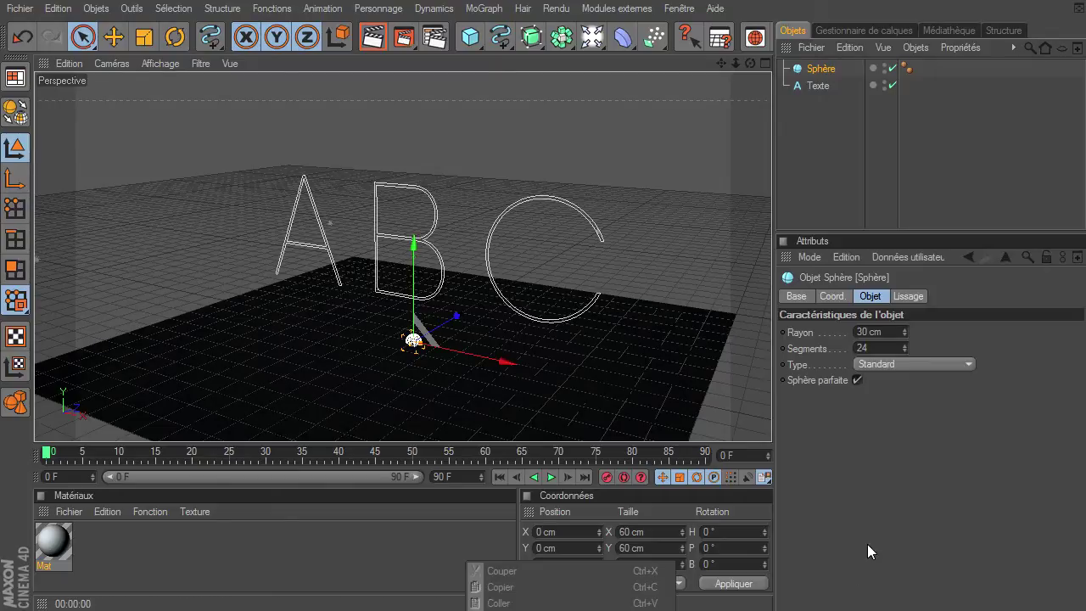
left_click(882, 332)
type("25")
key("Return")
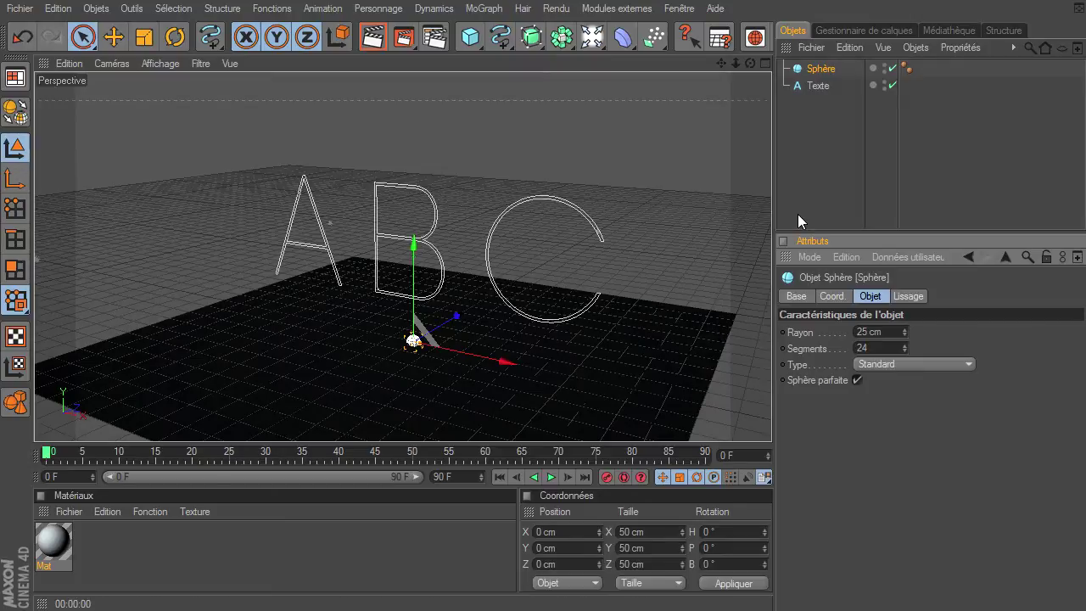
left_click(797, 208)
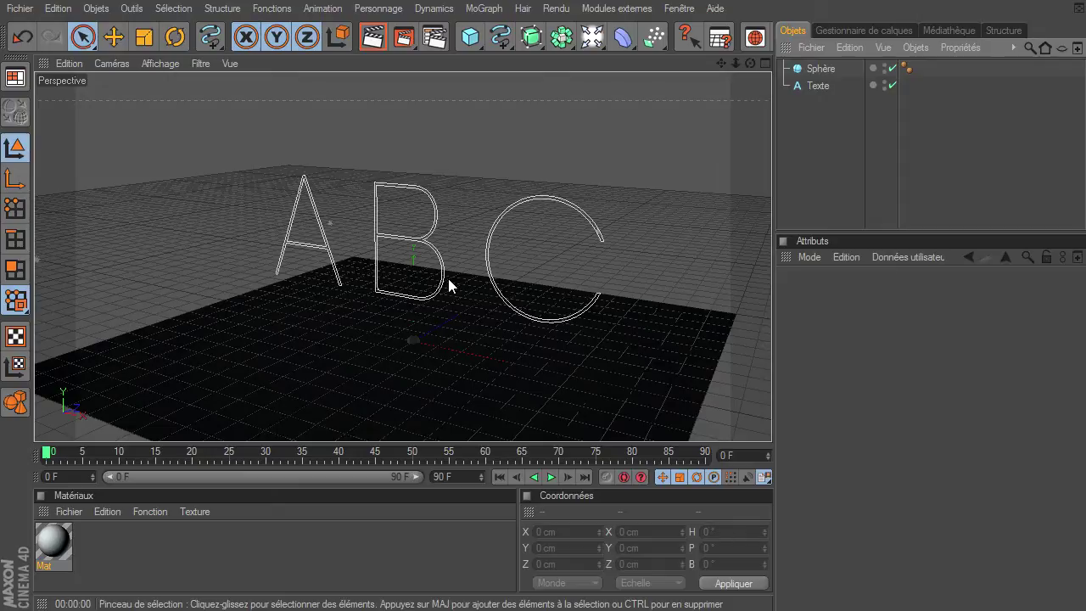
Add a Cube and scale it to about 634 × 473 × 921 cm
left_click(471, 37)
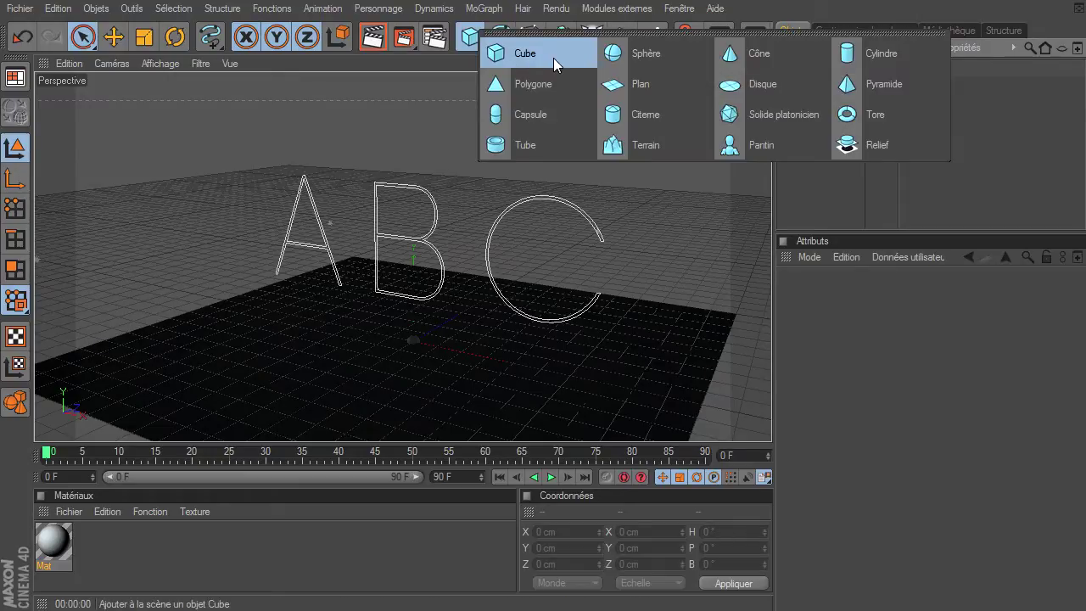
left_click(553, 53)
left_click_drag(433, 345, 771, 420)
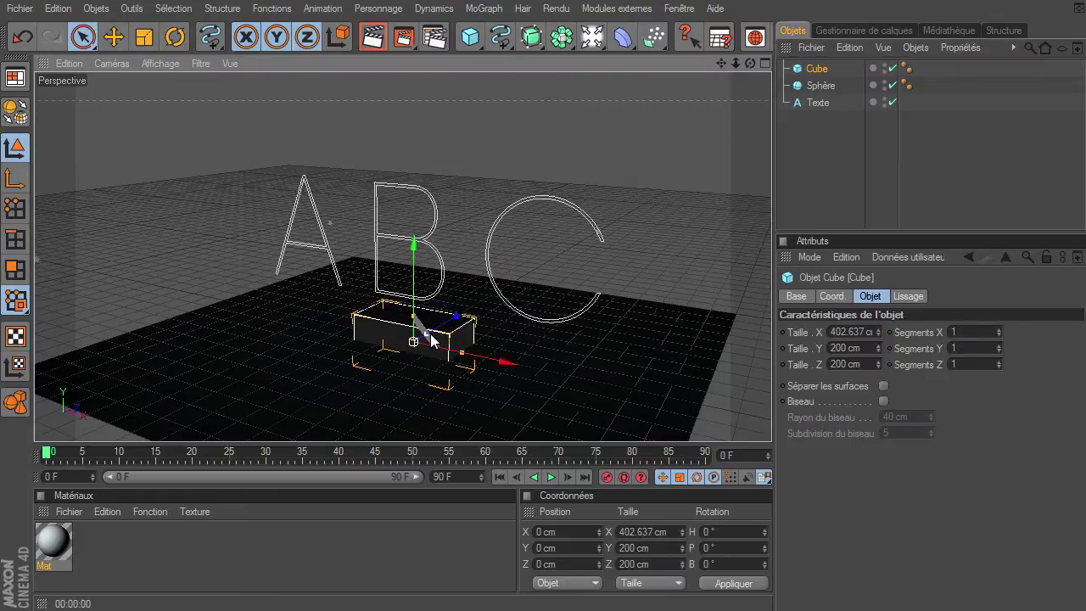
mouse_move(412, 340)
left_mouse_down()
mouse_move(436, 327)
mouse_move(774, 422)
left_mouse_up()
left_click_drag(413, 287, 413, 115)
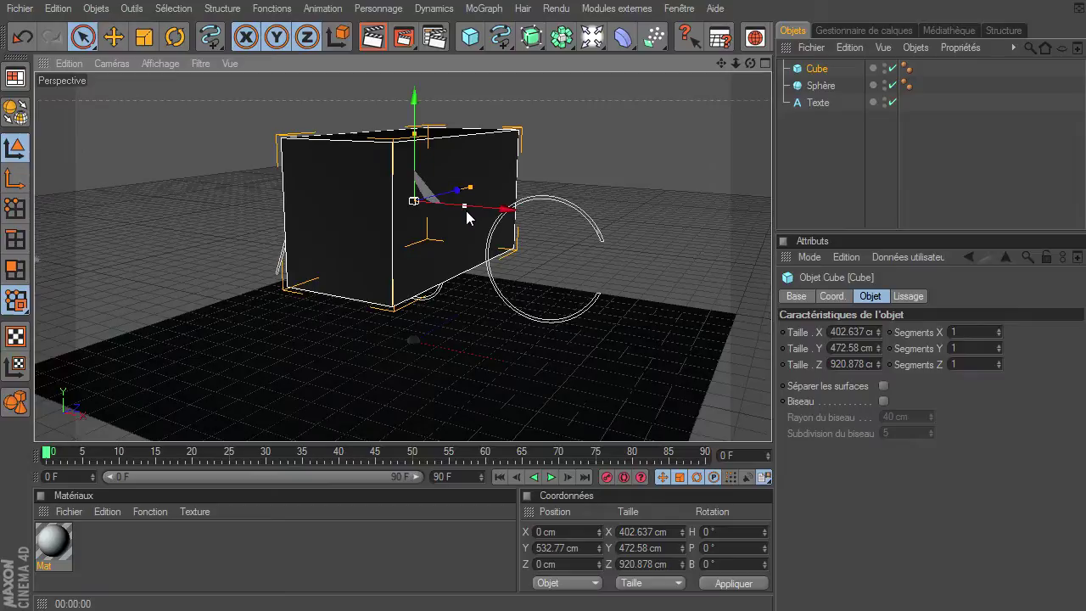
left_click_drag(466, 210, 771, 420)
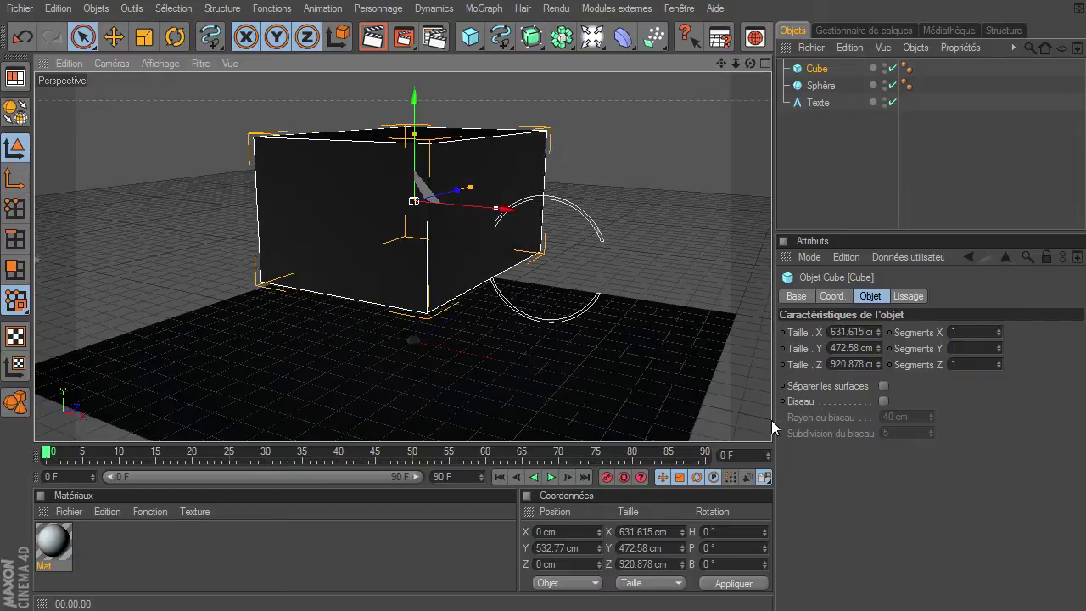
Hide the cube in the viewport, rename it conteneur, and move it forward along Z
left_click(883, 67)
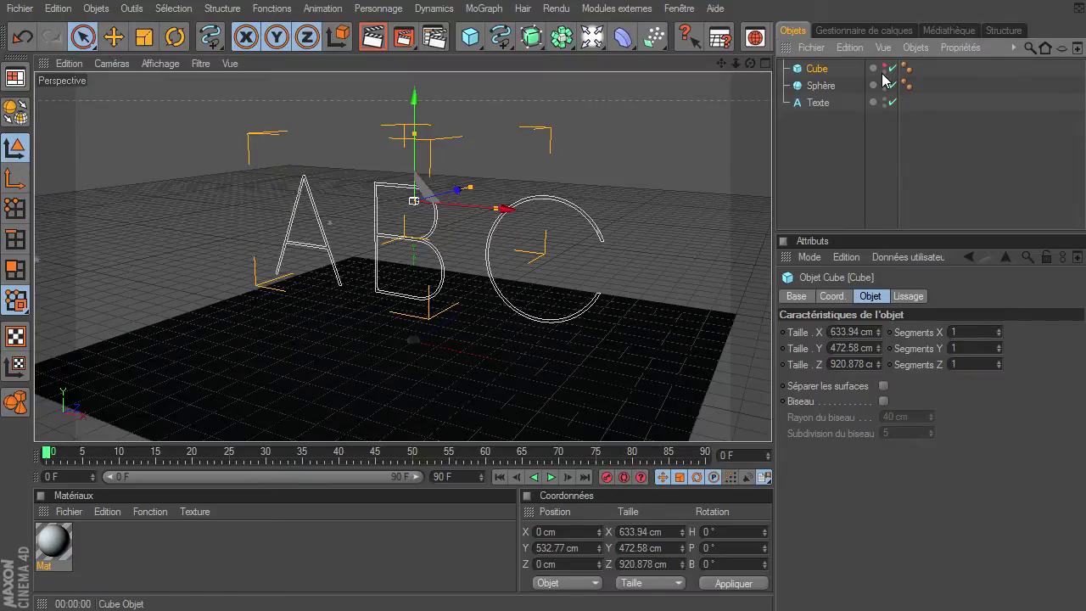
double_click(819, 69)
type("conteneur")
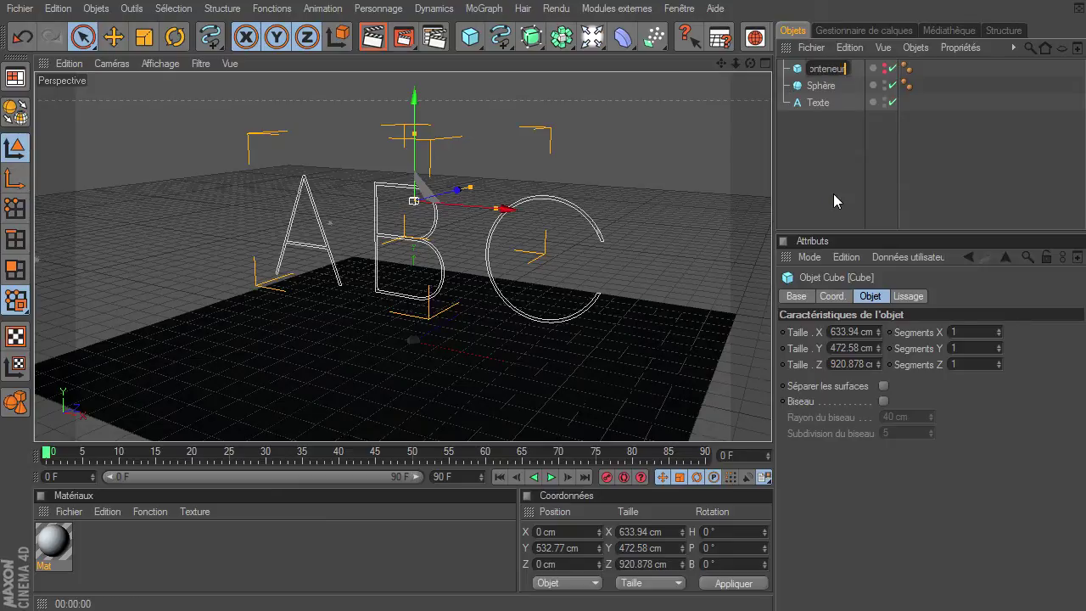
key("Return")
mouse_move(462, 188)
left_mouse_down()
mouse_move(771, 420)
mouse_move(624, 198)
left_mouse_up()
left_click(808, 156)
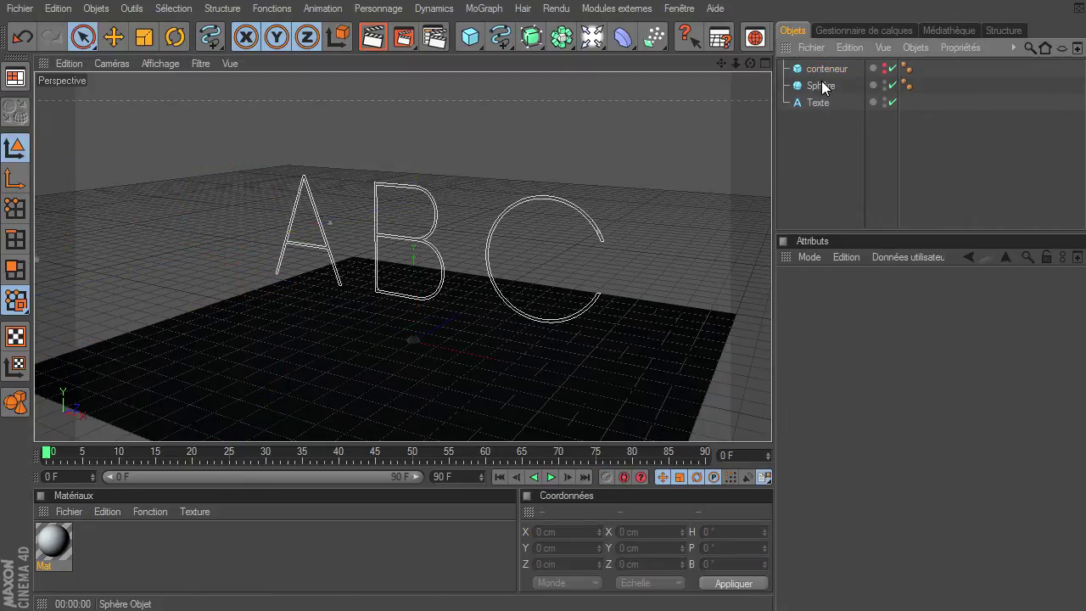
left_click(821, 85)
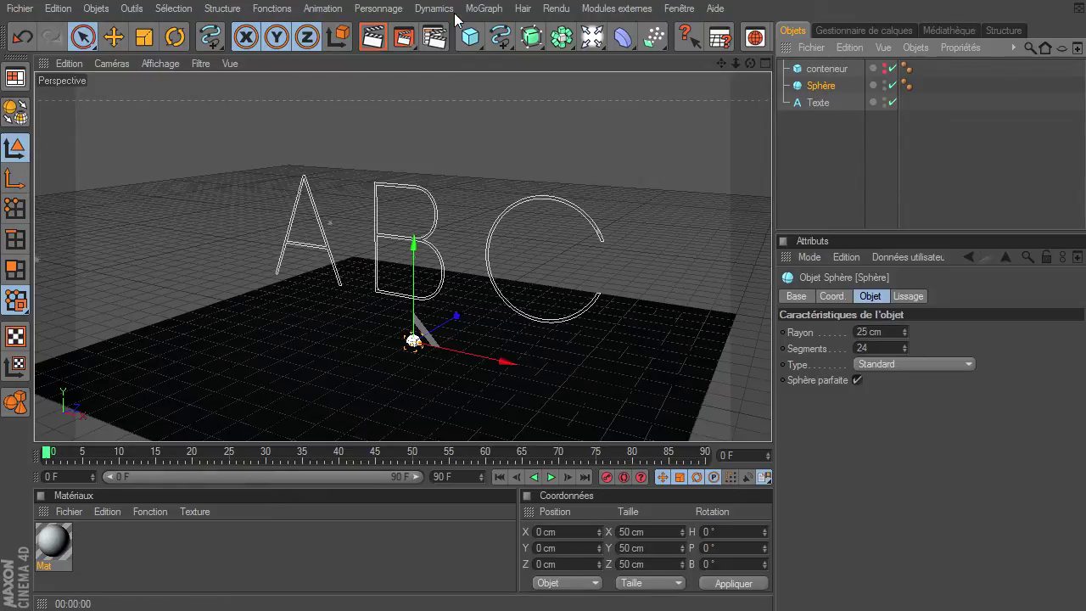
Put Sphère in a new cloner set to Objet mode, linked to conteneur
left_click(483, 9)
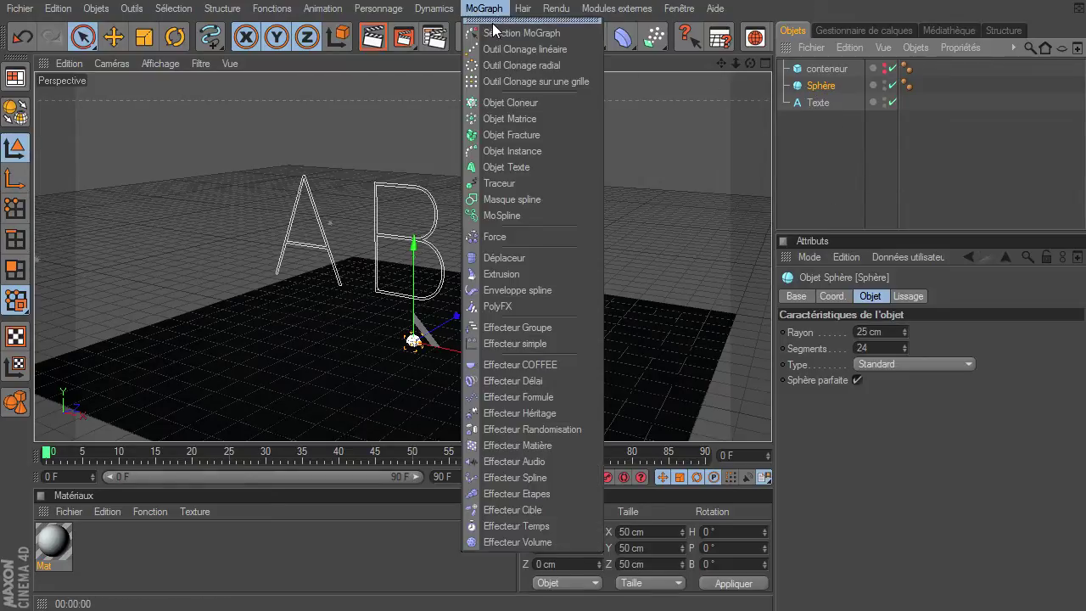
left_click(517, 103, "alt")
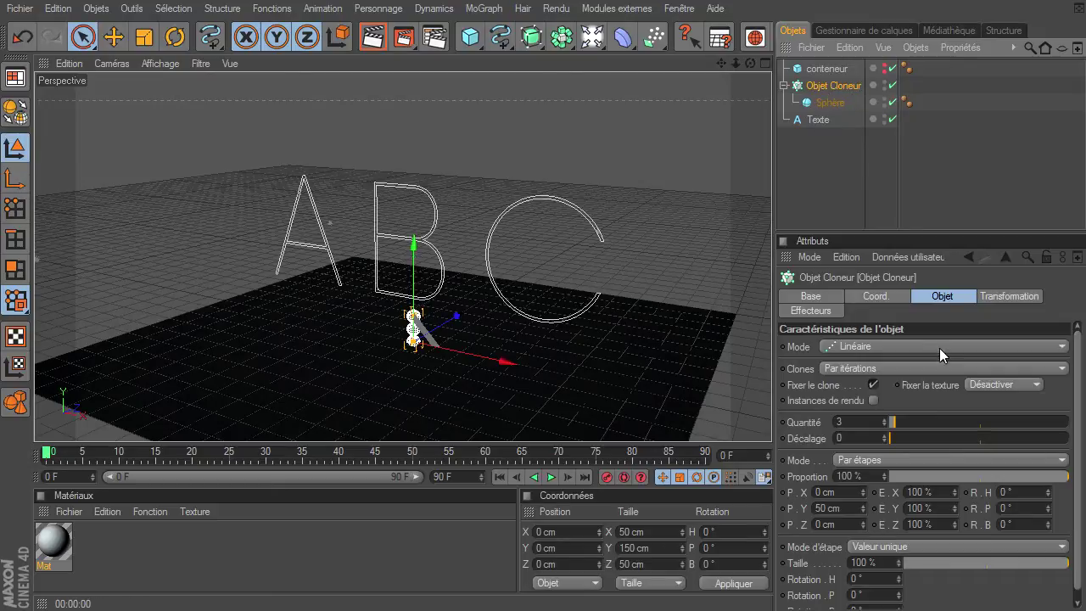
left_click(854, 346)
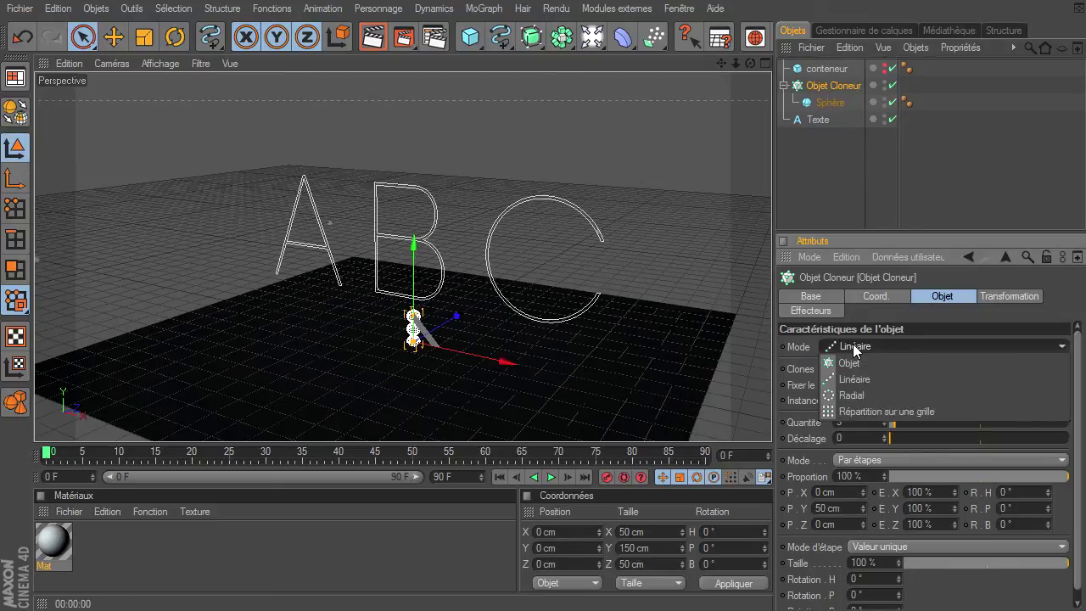
left_click(852, 363)
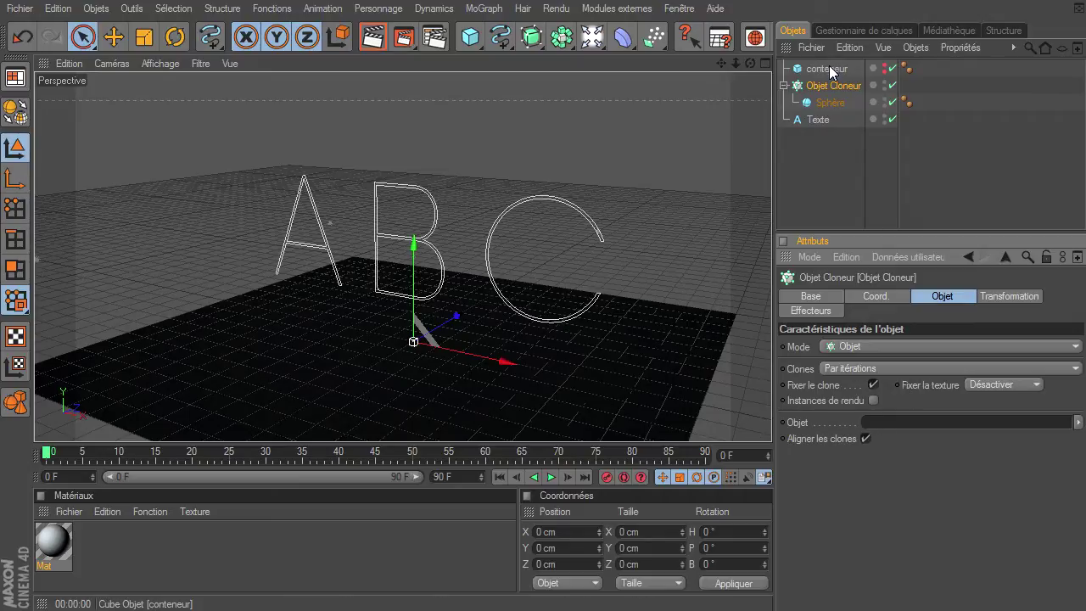
left_click_drag(829, 67, 906, 420)
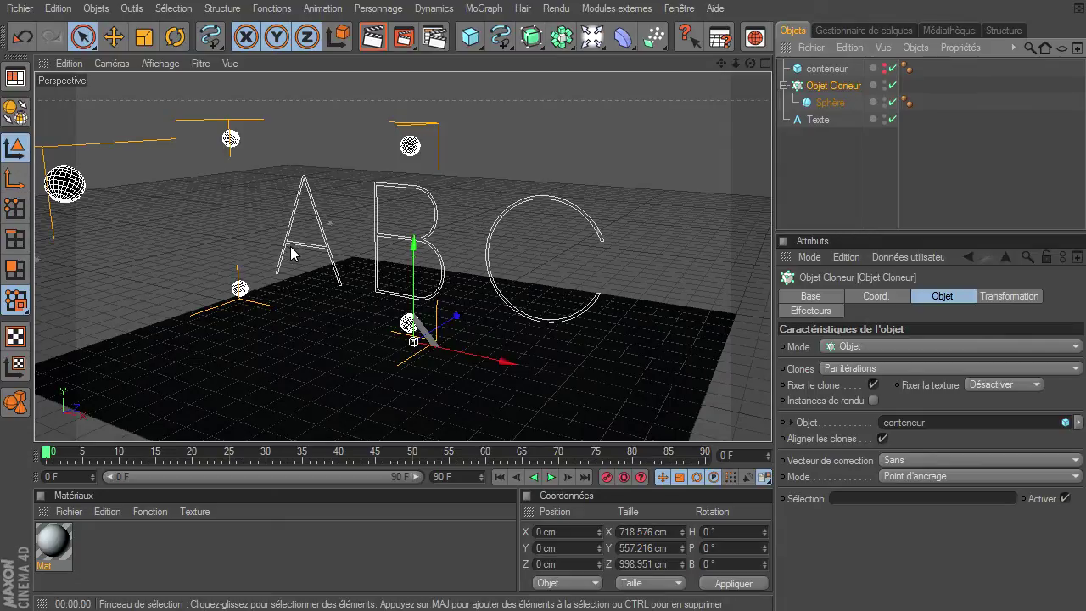
left_click(817, 70)
left_click(816, 86)
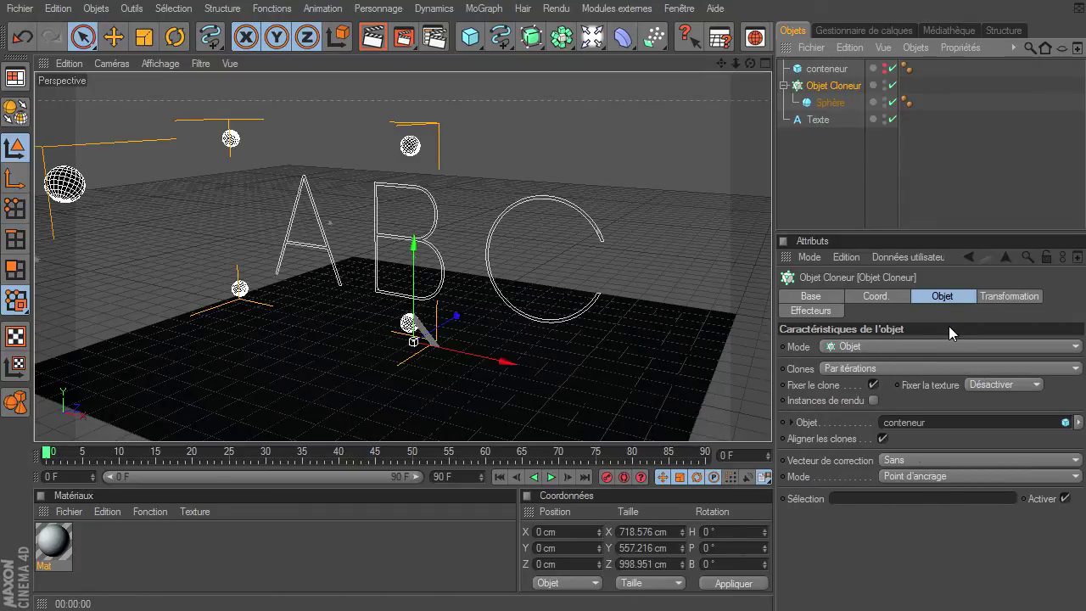
Switch the cloner to Volume mode with 200 sphere clones, then select the conteneur cube
left_click(922, 476)
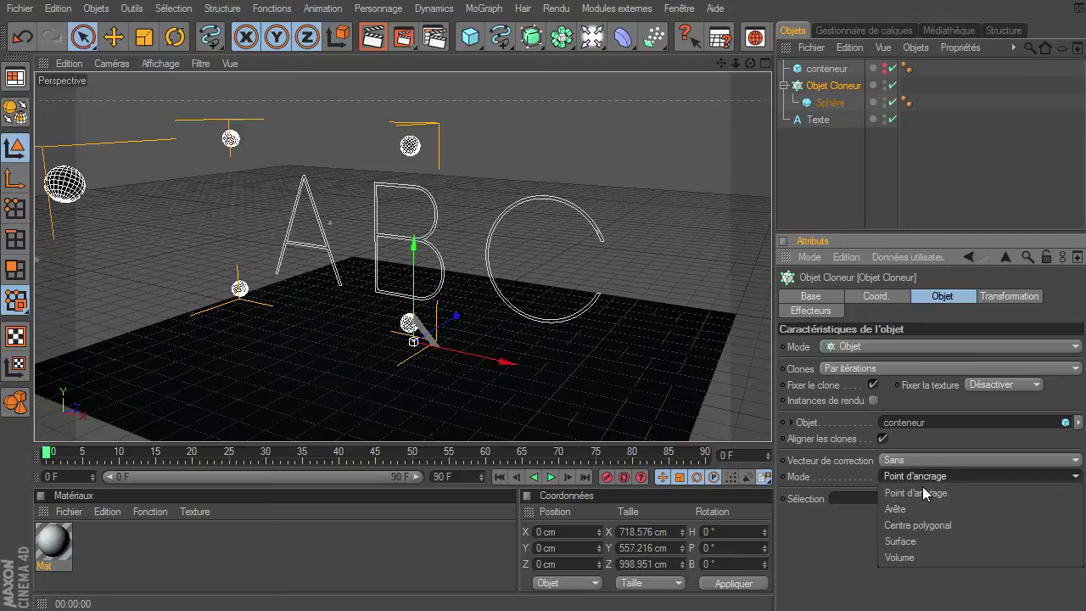
left_click(911, 556)
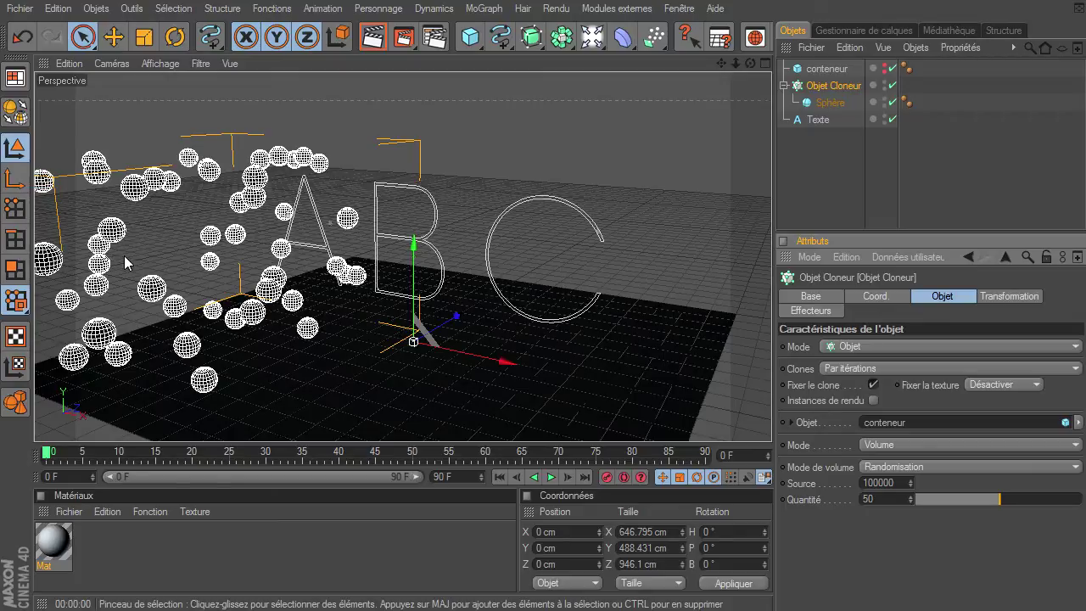
mouse_move(997, 502)
left_mouse_down()
mouse_move(1061, 499)
mouse_move(943, 500)
left_mouse_up()
left_click_drag(978, 492, 1082, 499)
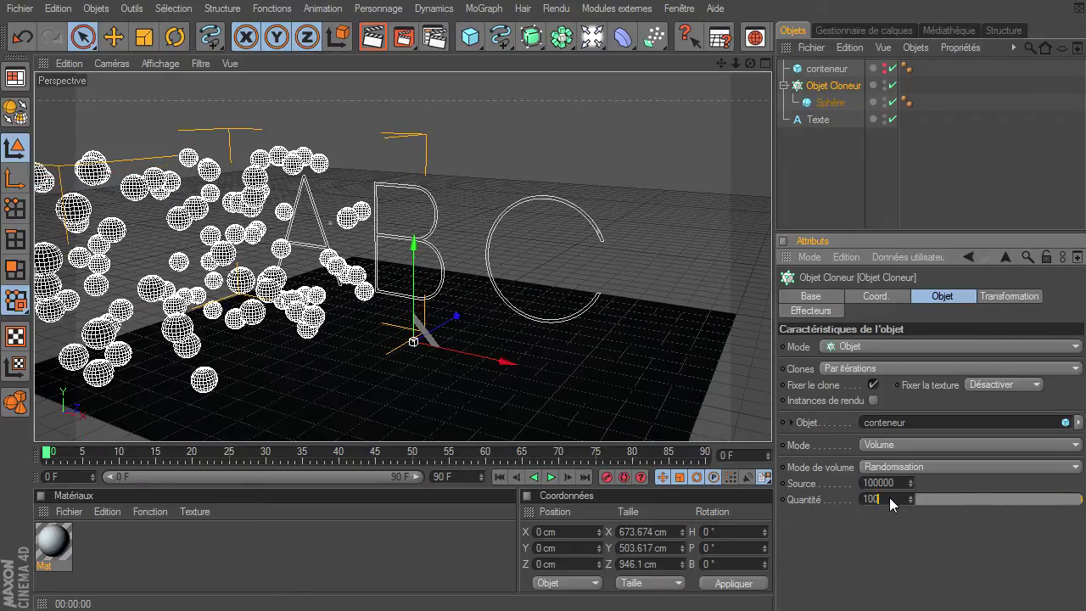
type("200")
key("Return")
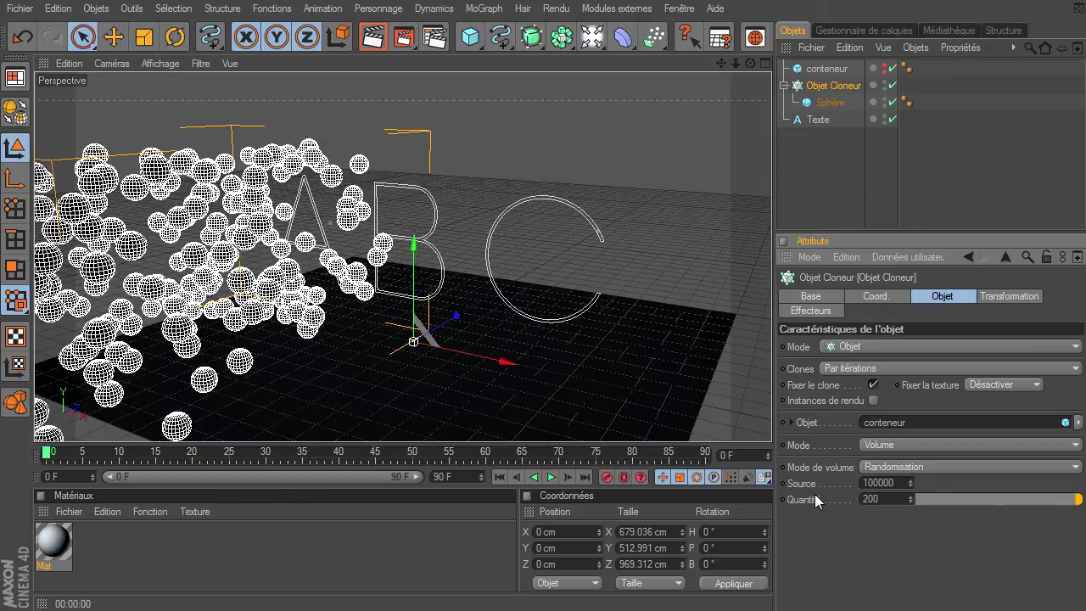
left_click(823, 158)
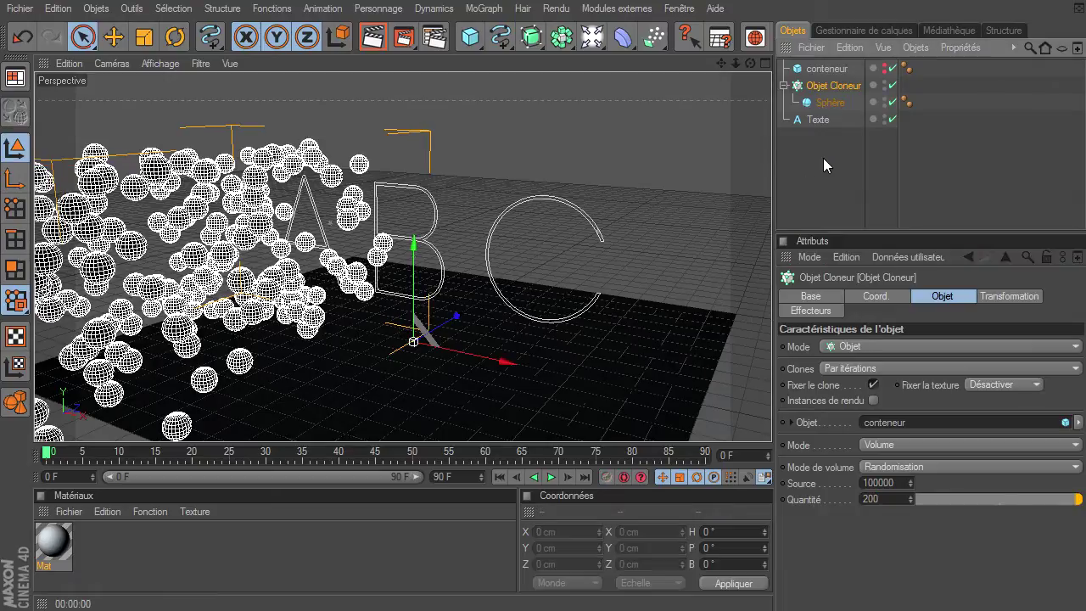
left_click(824, 69)
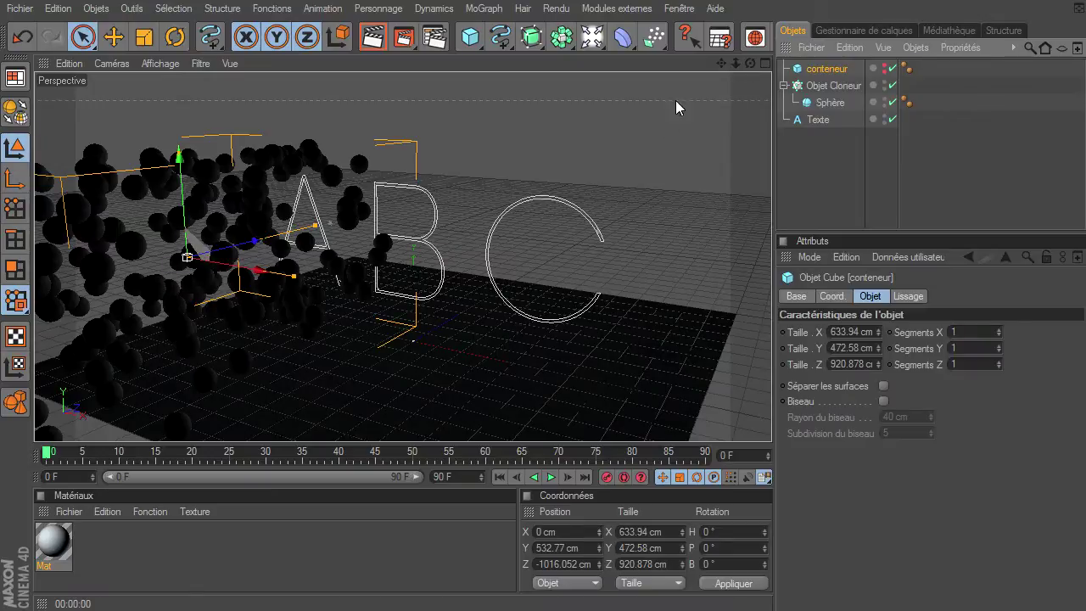
Add a Caméra with a Protection tag that frames the ABC letters
left_click(604, 47)
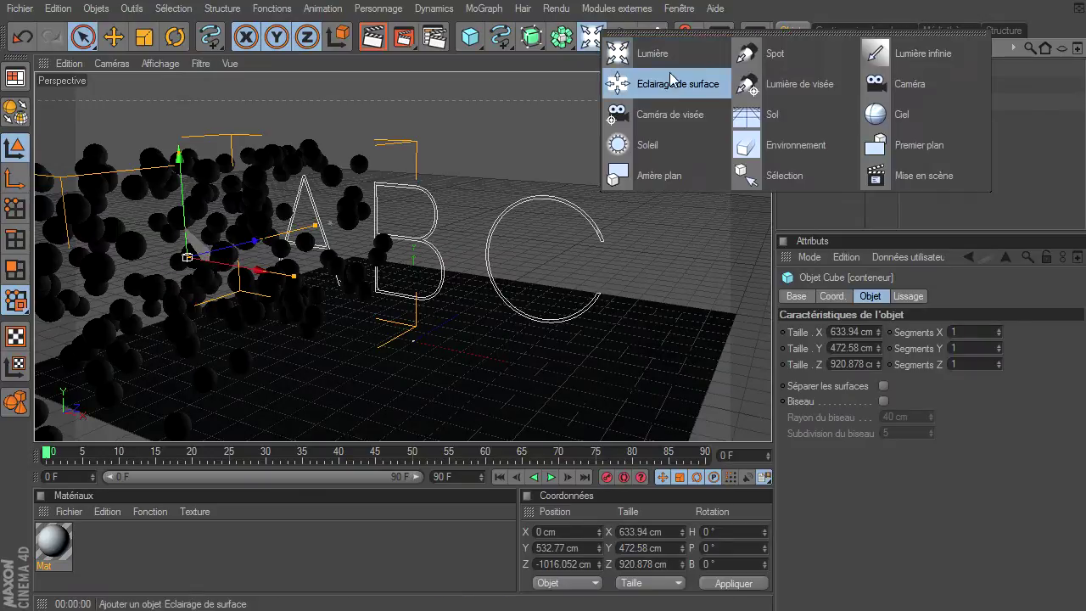
left_click(901, 88)
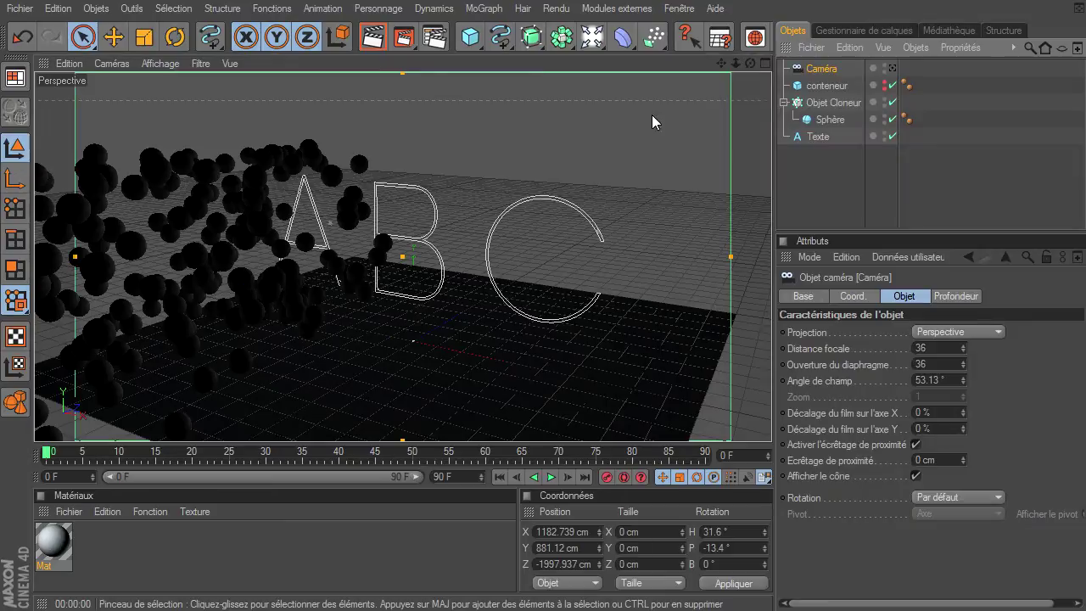
right_click(815, 75)
mouse_move(878, 82)
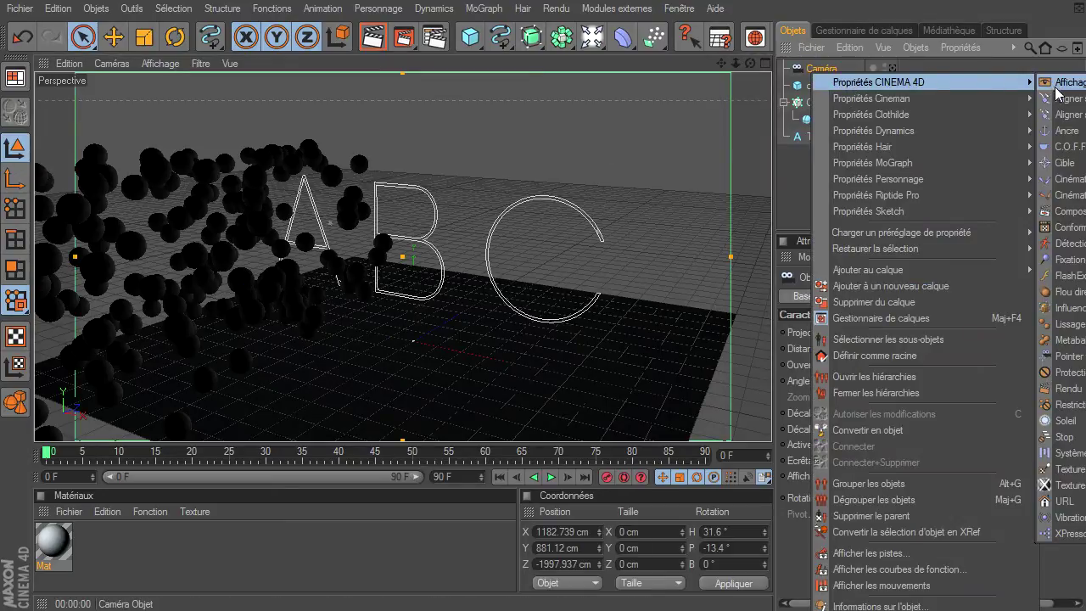
left_click(1058, 375)
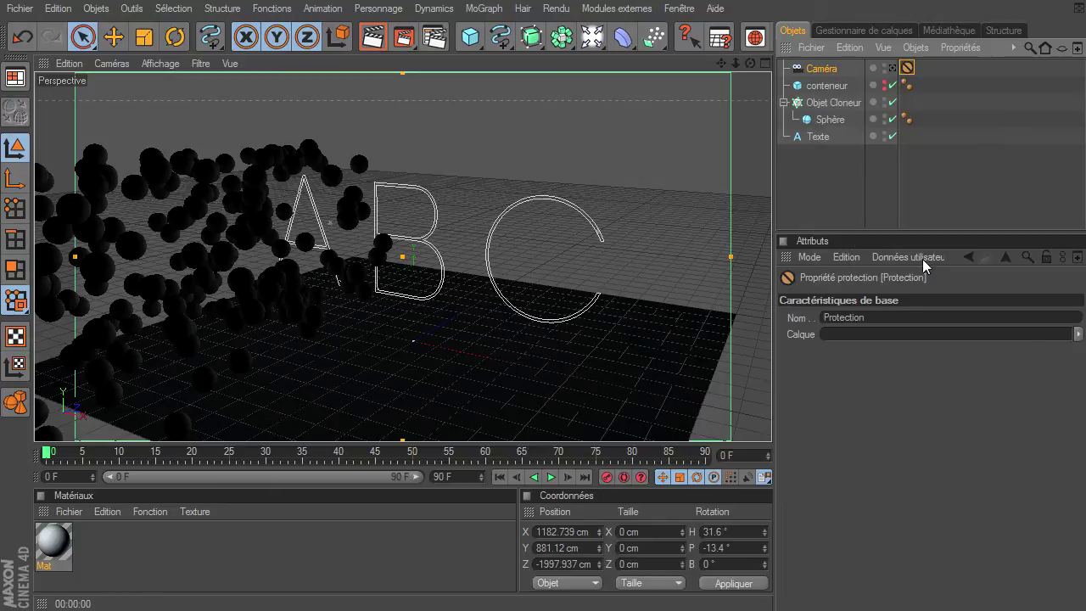
left_click(828, 185)
left_click_drag(735, 62, 771, 427)
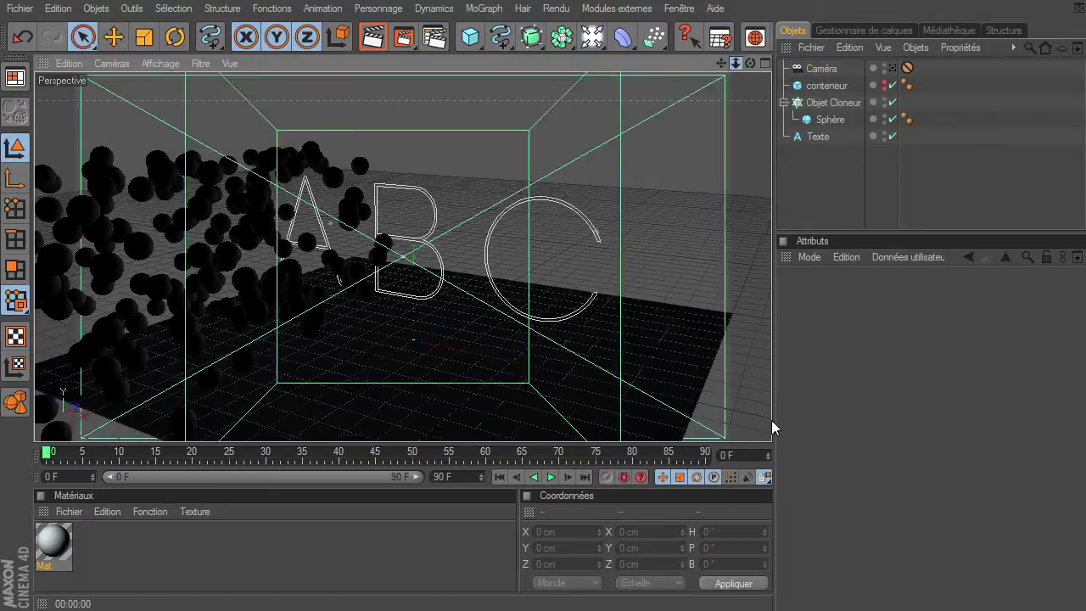
left_click_drag(750, 63, 772, 420)
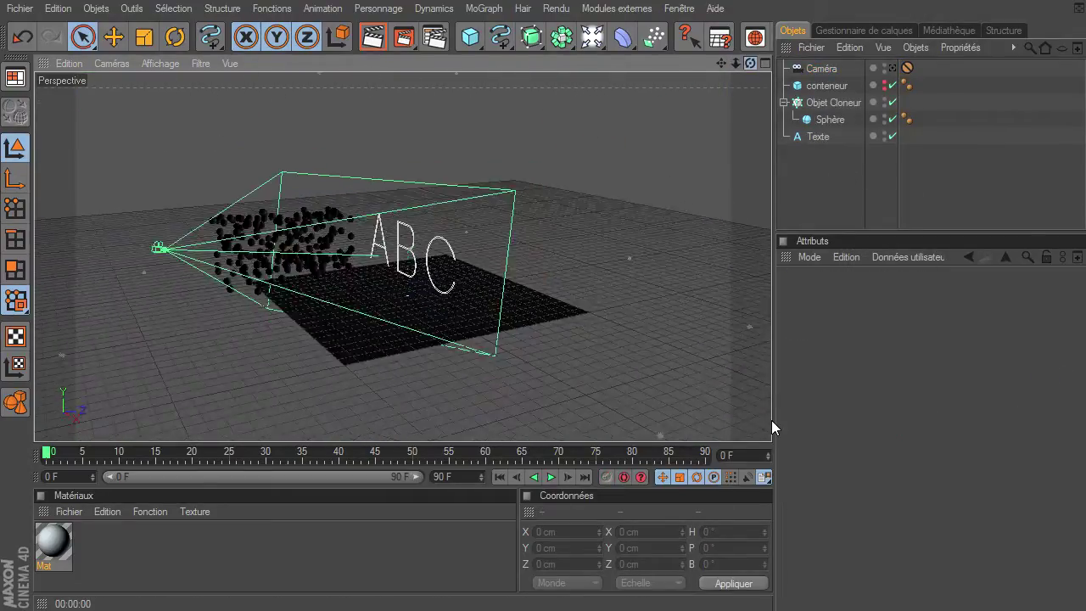
left_click(893, 69)
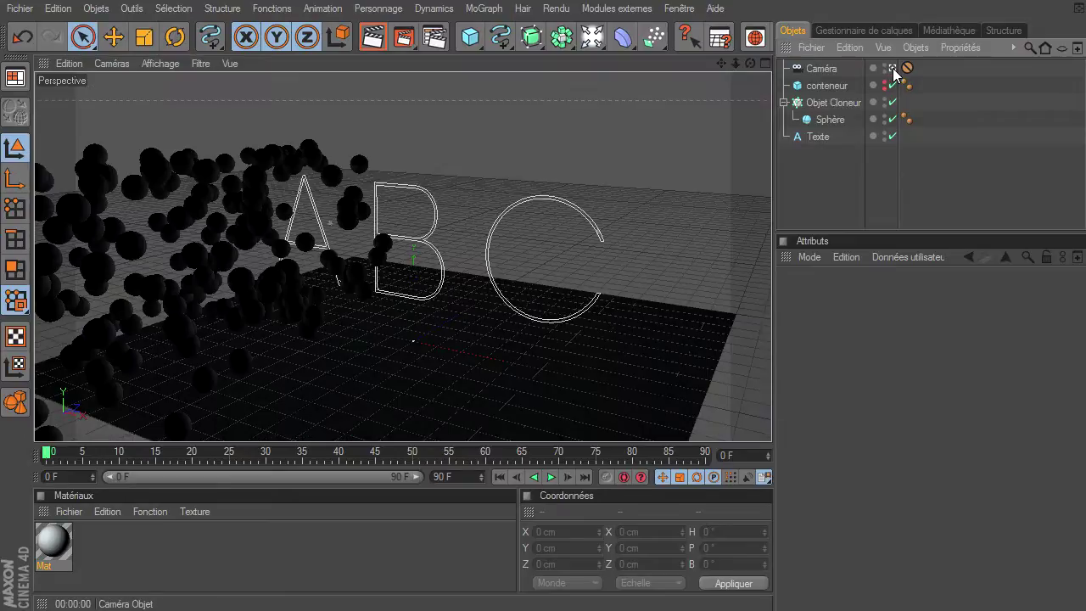
left_click(892, 68)
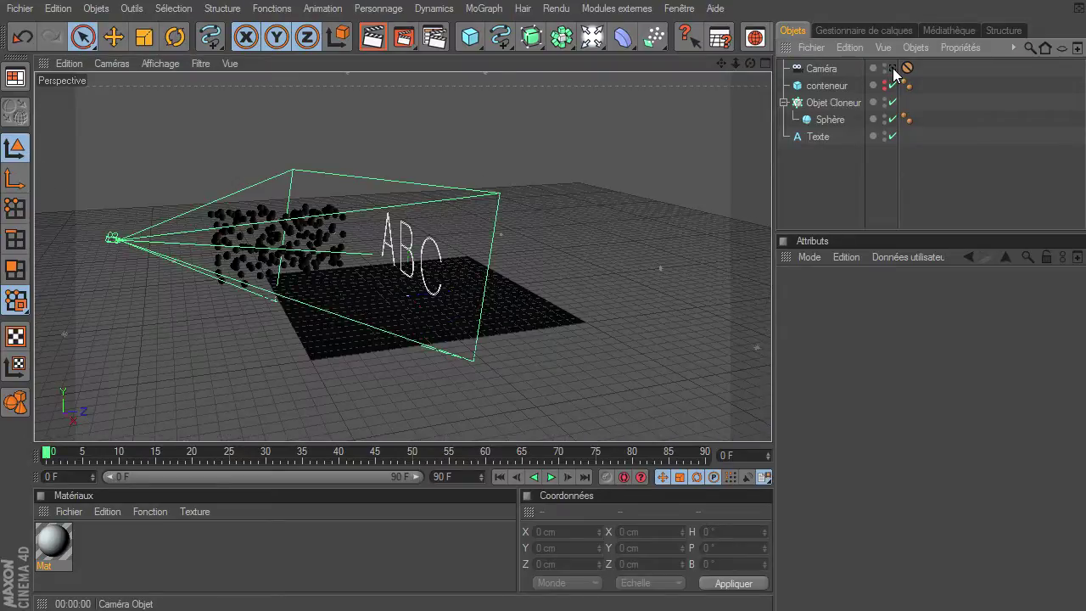
Push the conteneur cube back along Z to −2547.91 cm, away from the letters
left_click(829, 88)
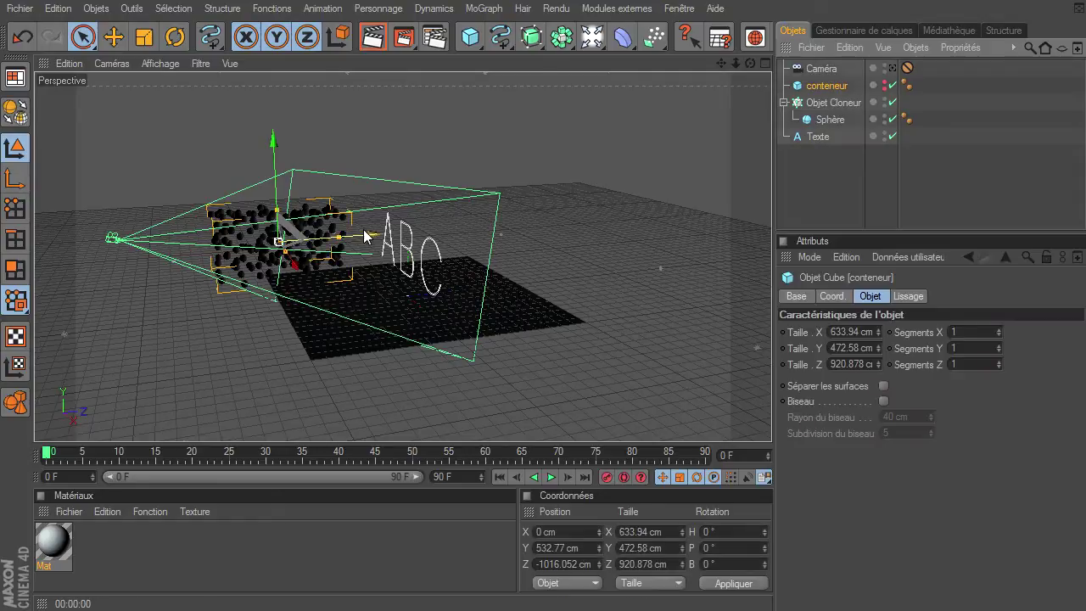
left_click_drag(749, 421, 774, 420)
left_click_drag(716, 63, 323, 268)
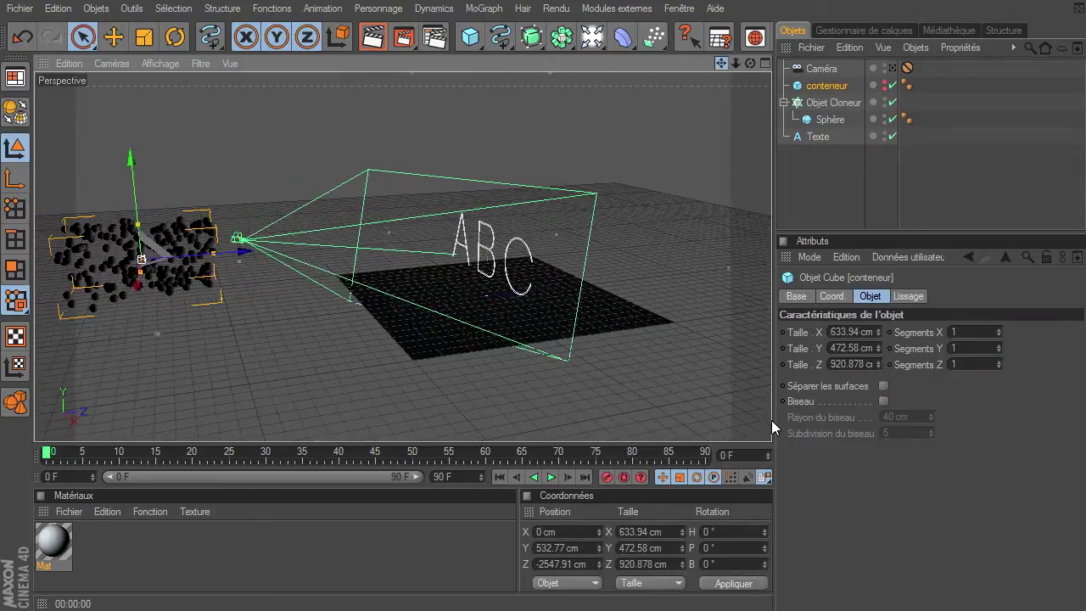
left_click(827, 102)
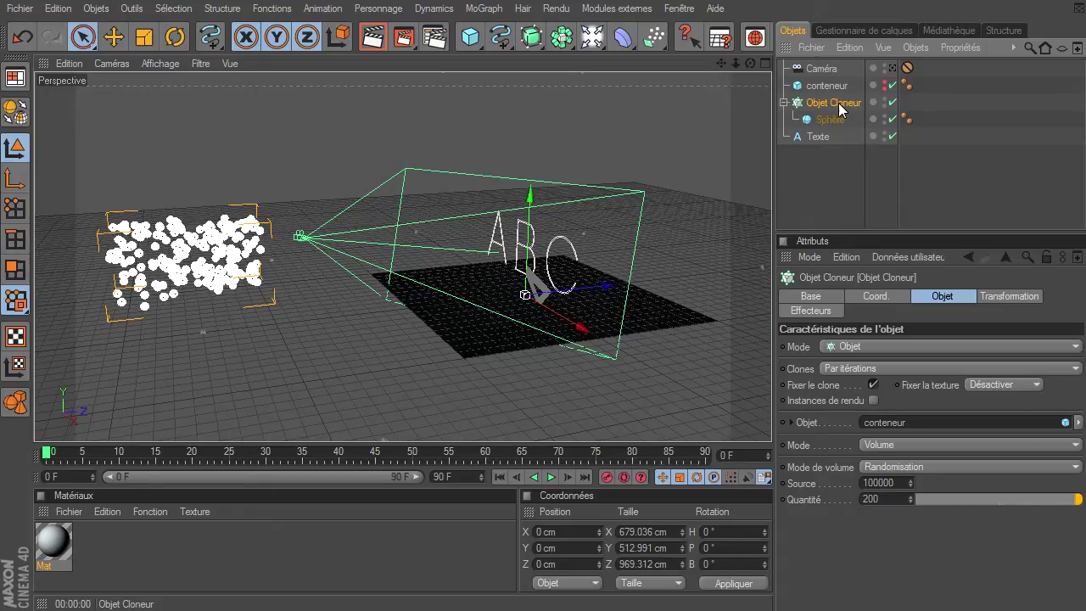
Add an Effecteur Spline to Objet Cloneur, using Texte as its spline
left_click(481, 9)
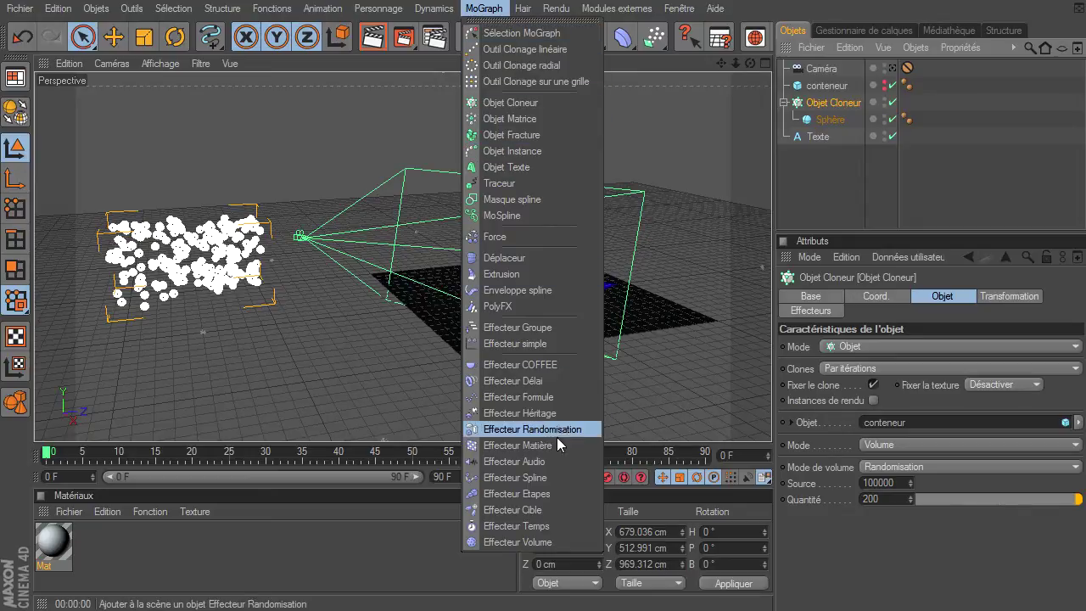
left_click(513, 477)
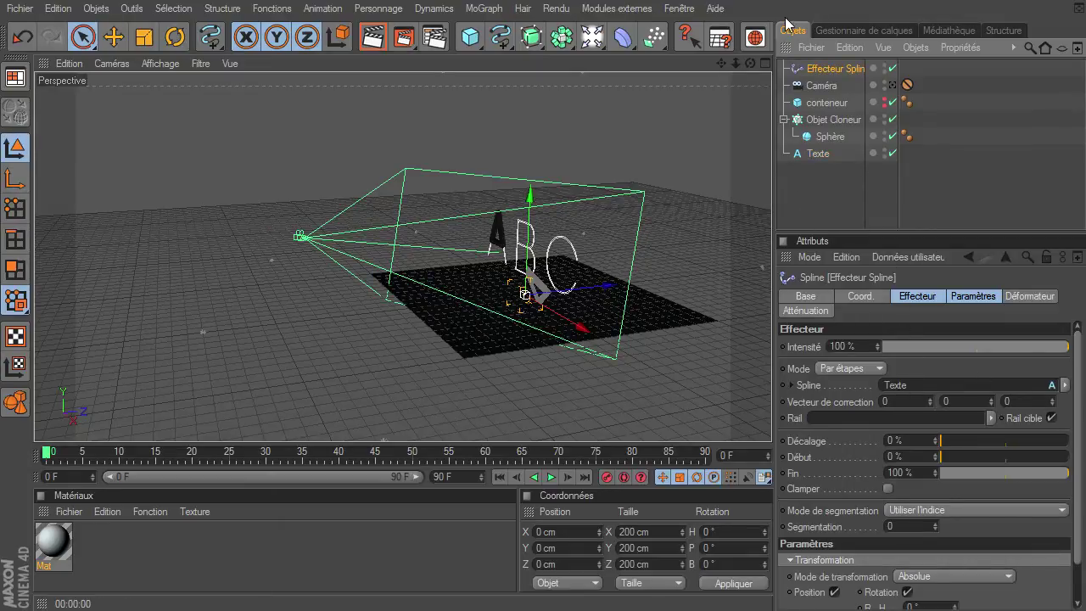
Set the Spline effector's segmentation so spheres are spaced evenly along the ABC letters
left_click_drag(747, 65, 814, 69)
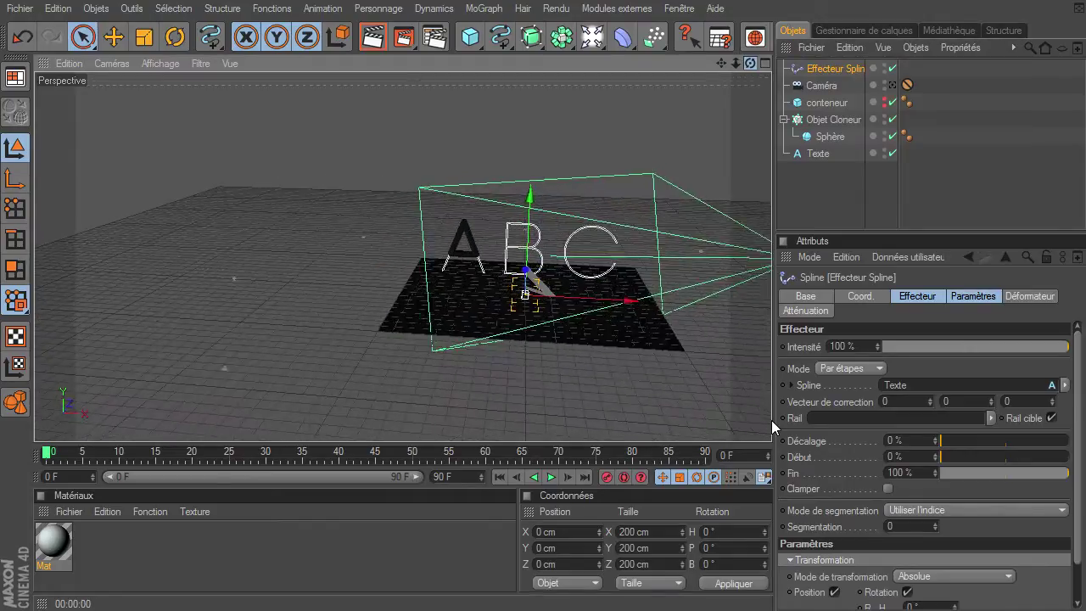
left_click(892, 85)
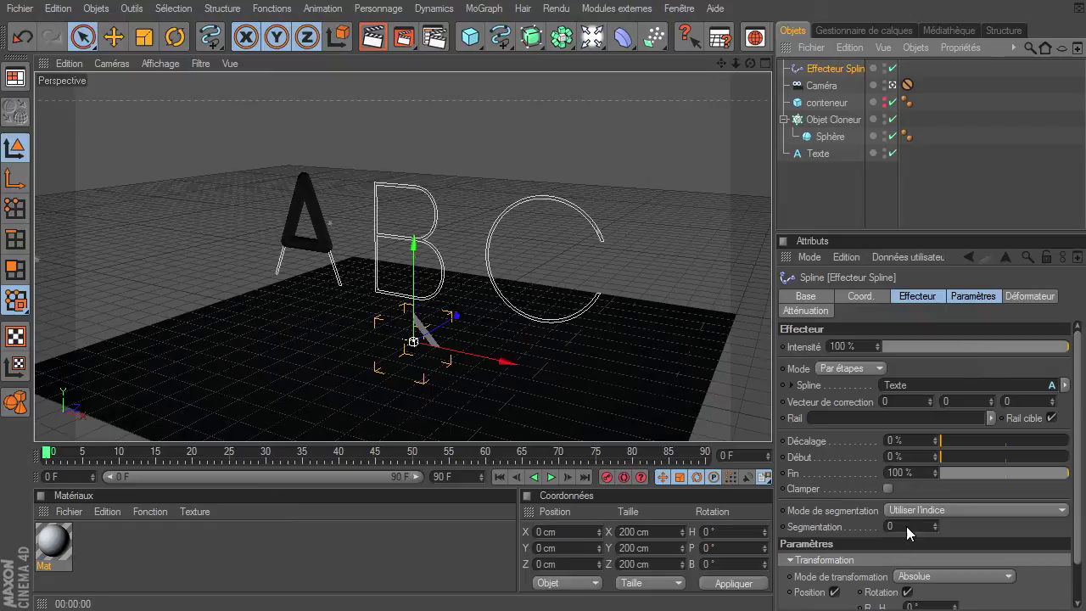
left_click(937, 511)
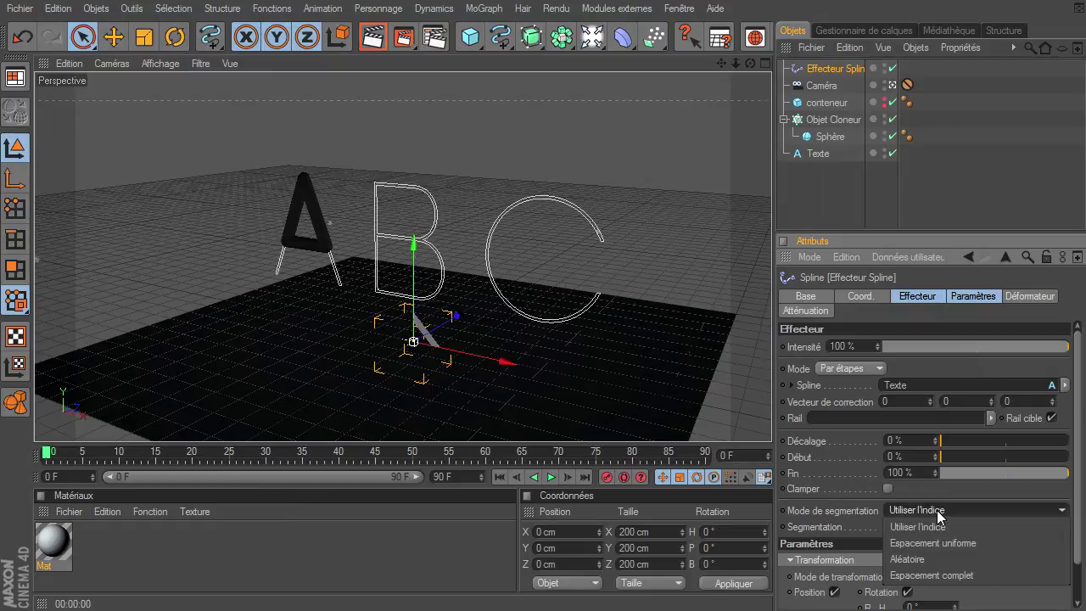
left_click(919, 574)
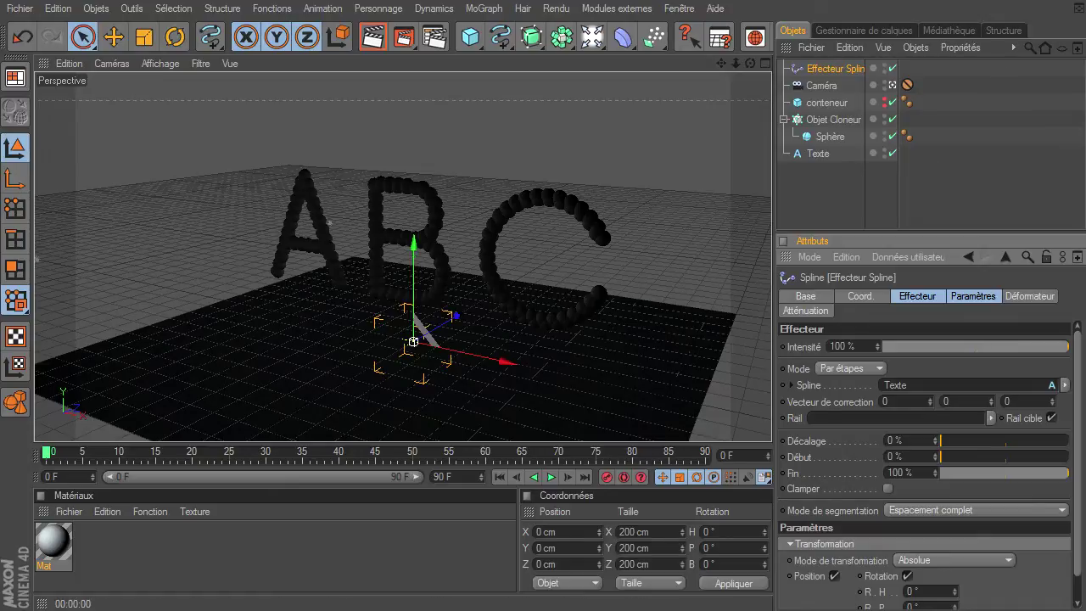
Render a preview through the scene camera of the dark-sphere ABC letters
left_click(891, 85)
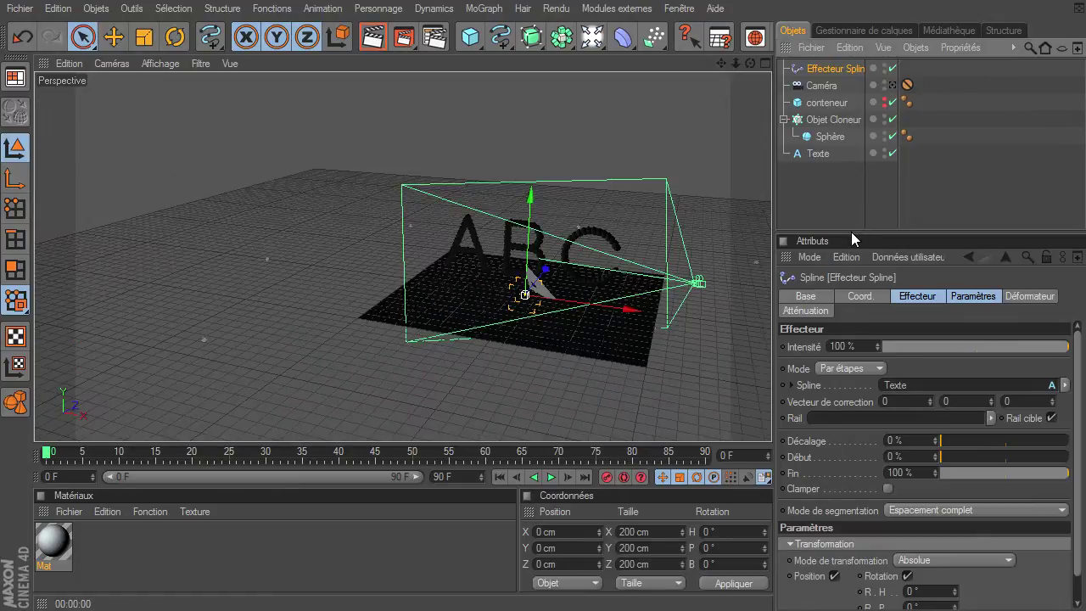
left_click(846, 203)
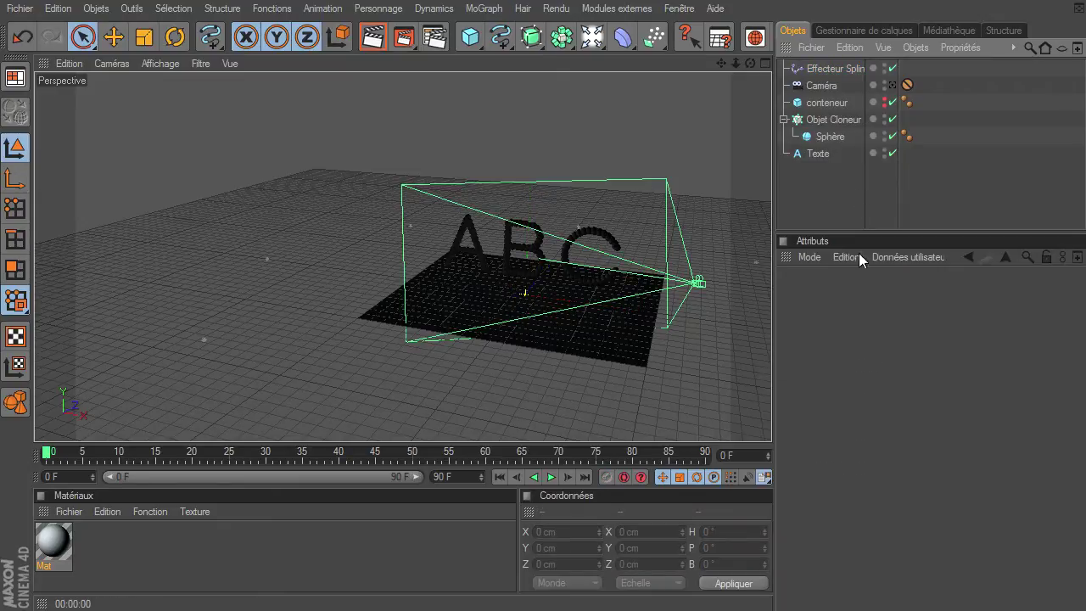
left_click(835, 71)
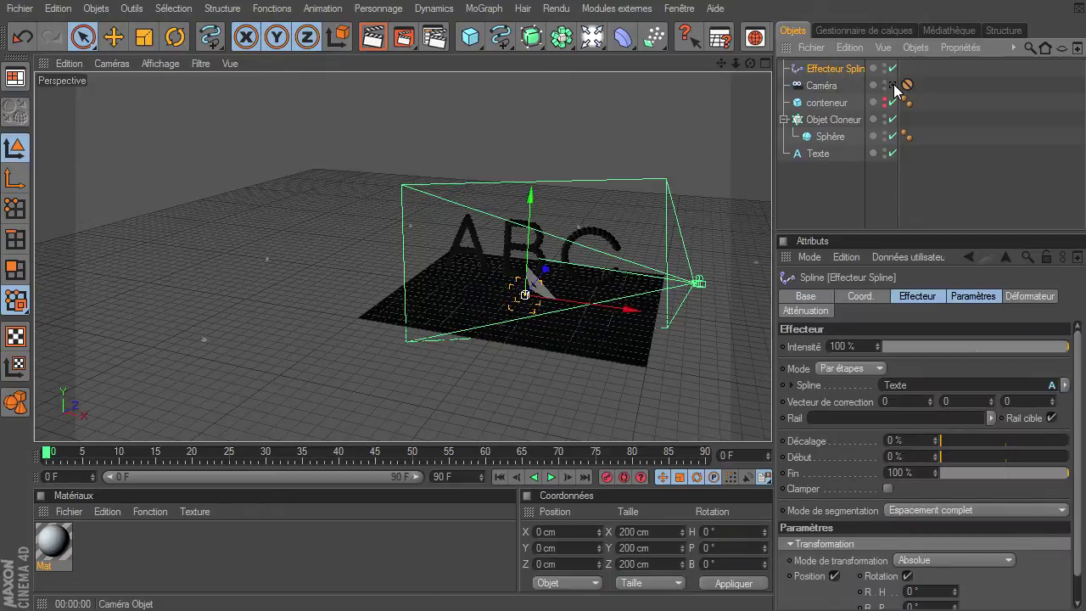
left_click(891, 85)
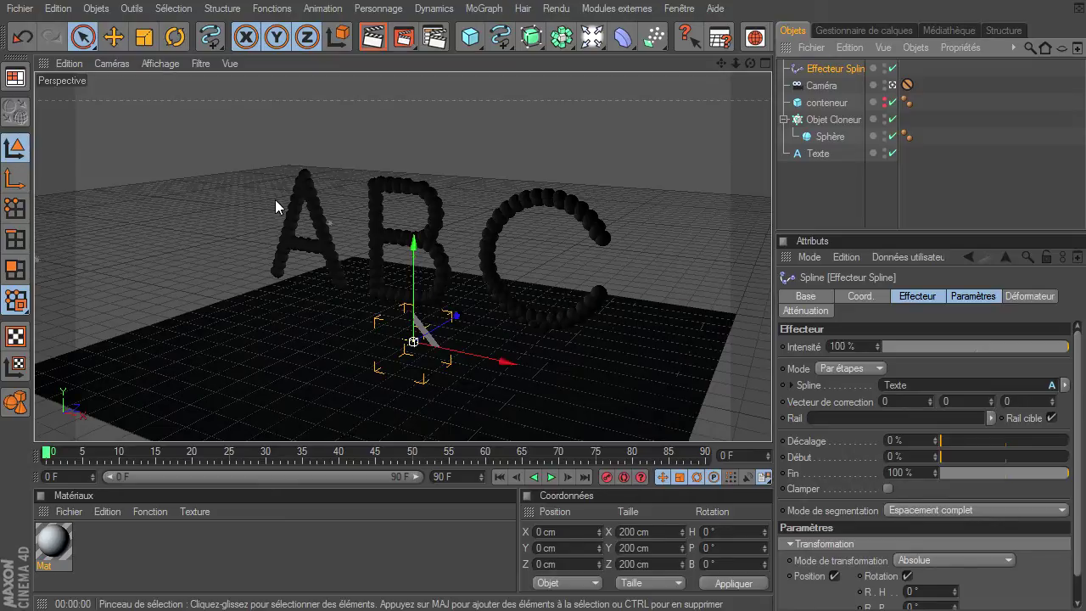
left_click(379, 39)
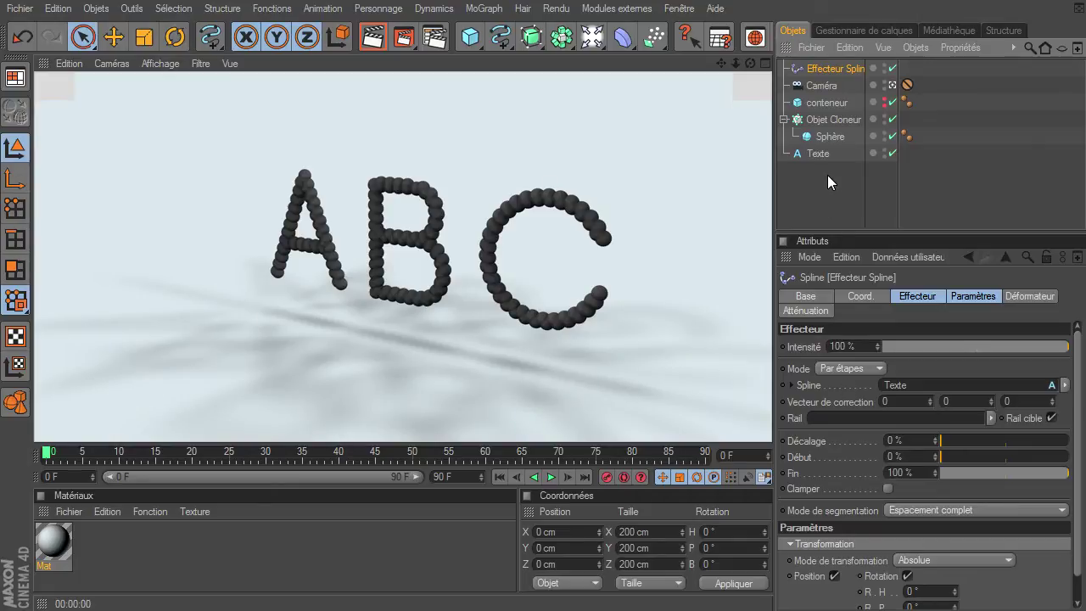
Add a Corps rigide tag to Objet Cloneur with force following animation by Position uniquement
left_click(828, 119)
right_click(808, 120)
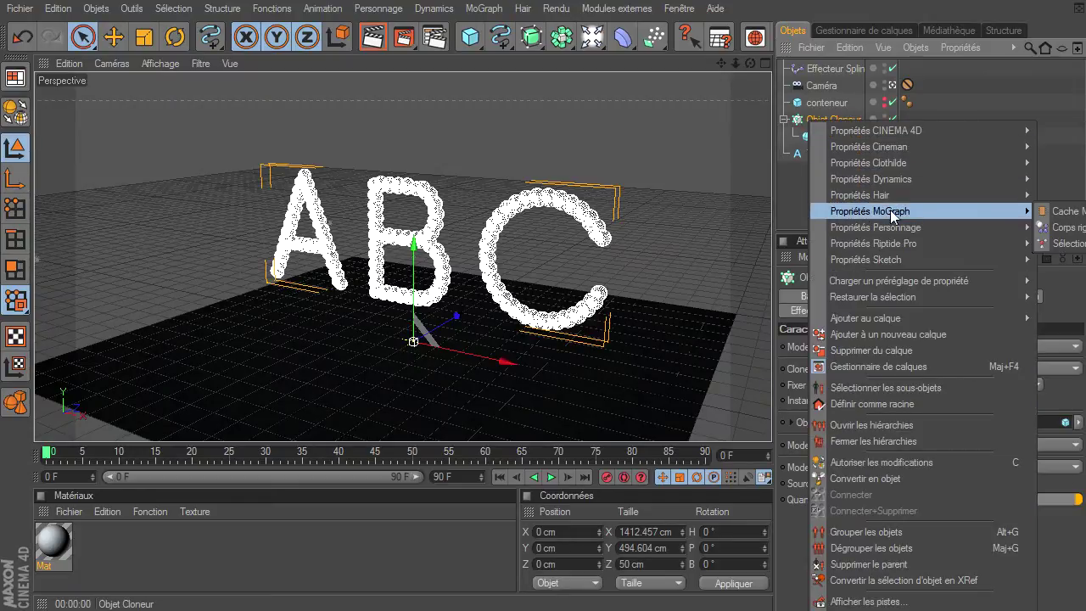
mouse_move(869, 210)
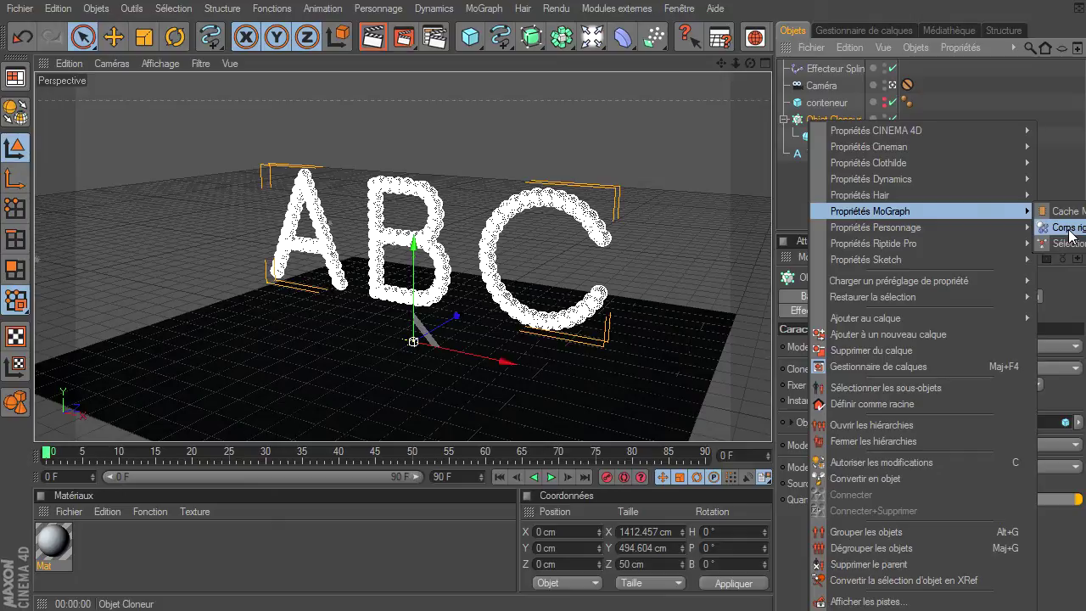
left_click(1071, 229)
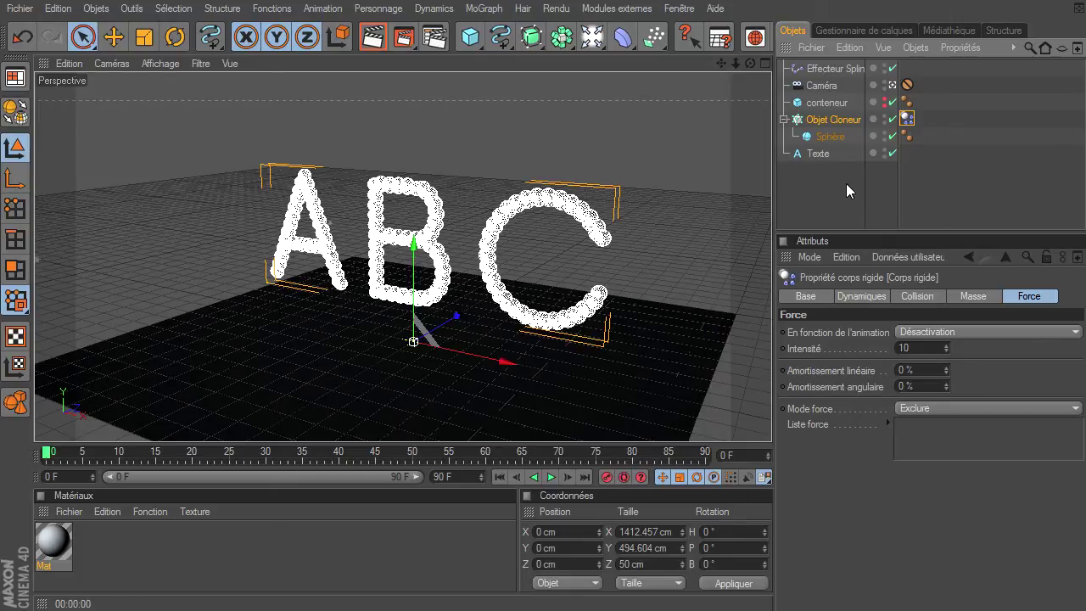
right_click(830, 120)
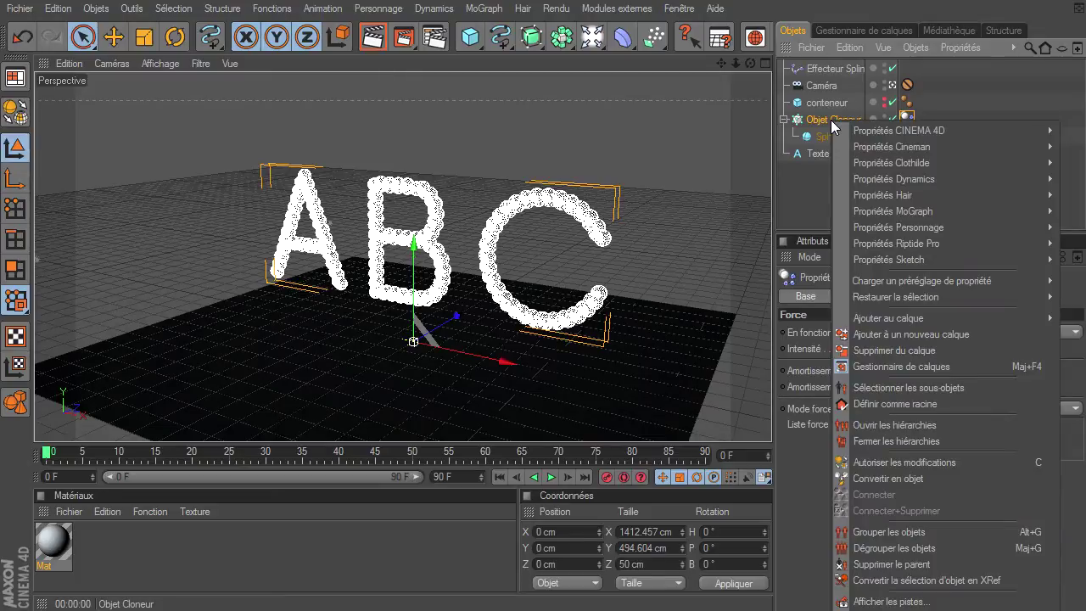
mouse_move(898, 227)
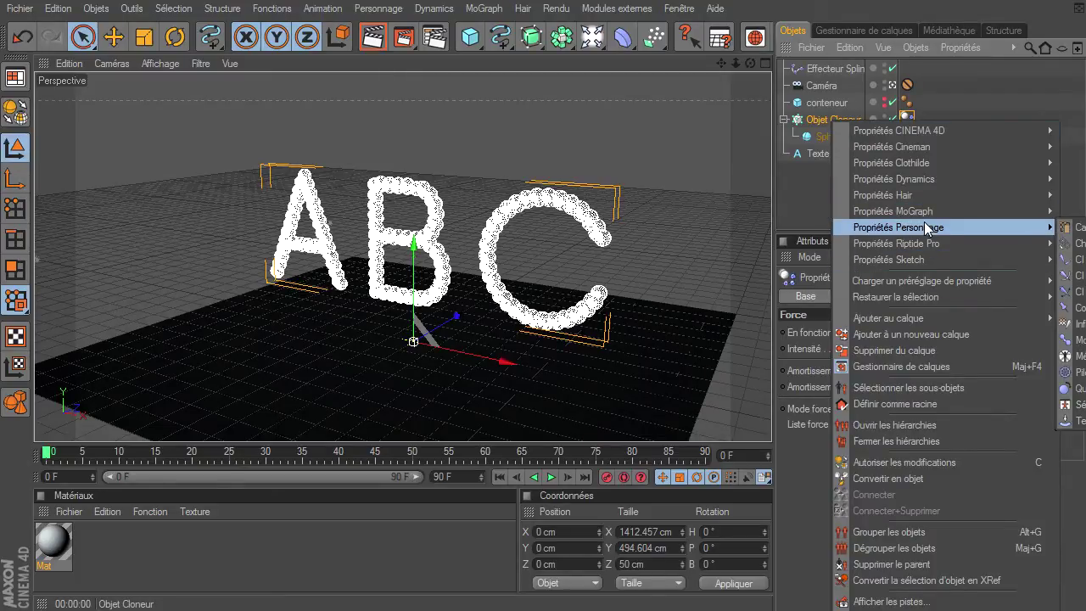
left_click(797, 202)
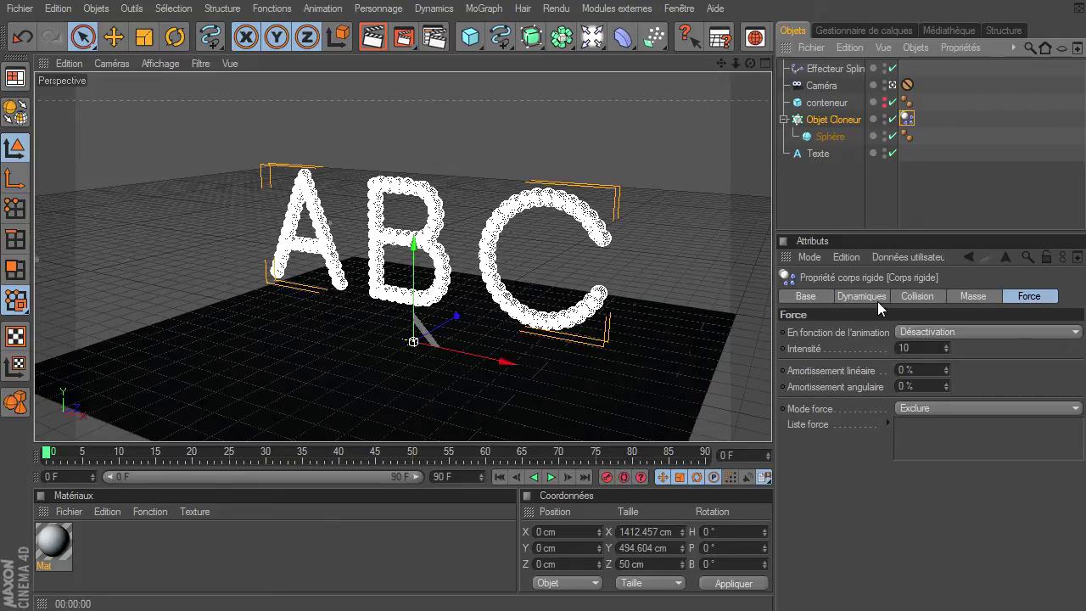
left_click(1039, 301)
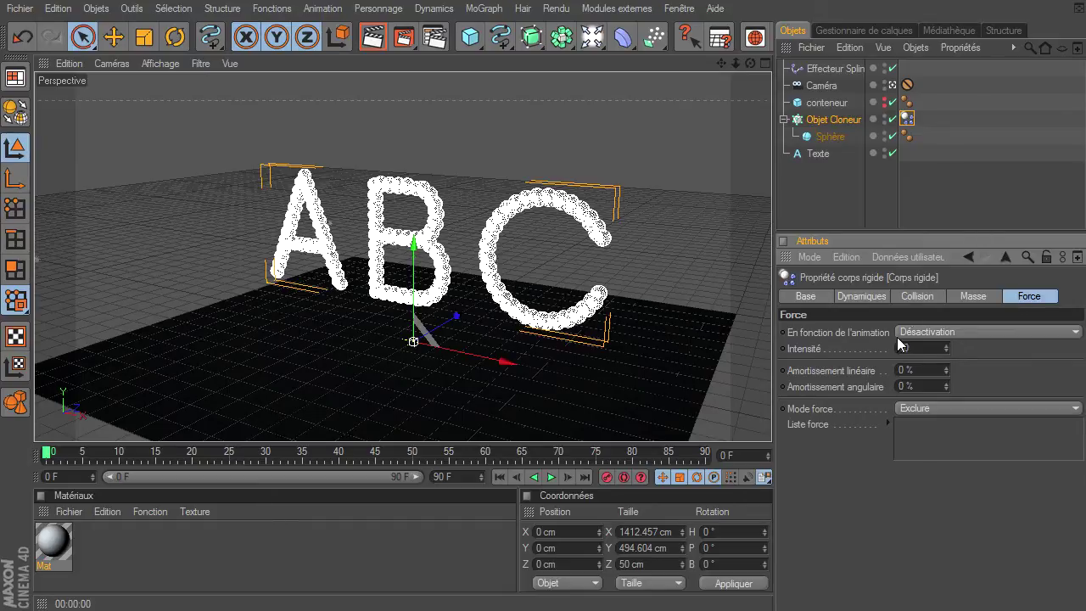
left_click(962, 333)
left_click(952, 365)
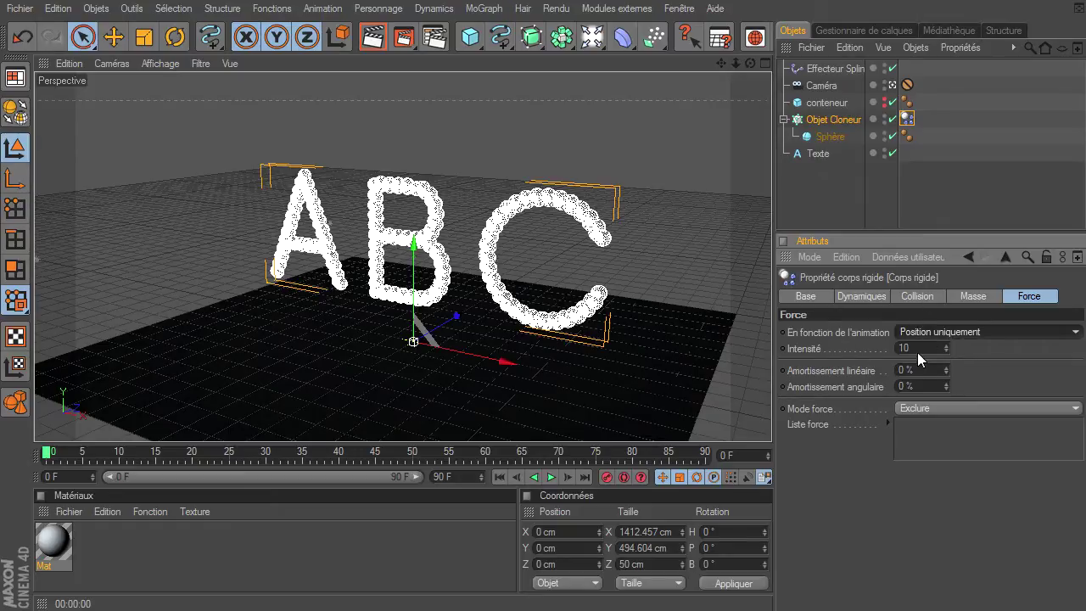
Play the simulation to frame 19 and render a preview of the rigid-body ABC spheres
left_click(917, 350)
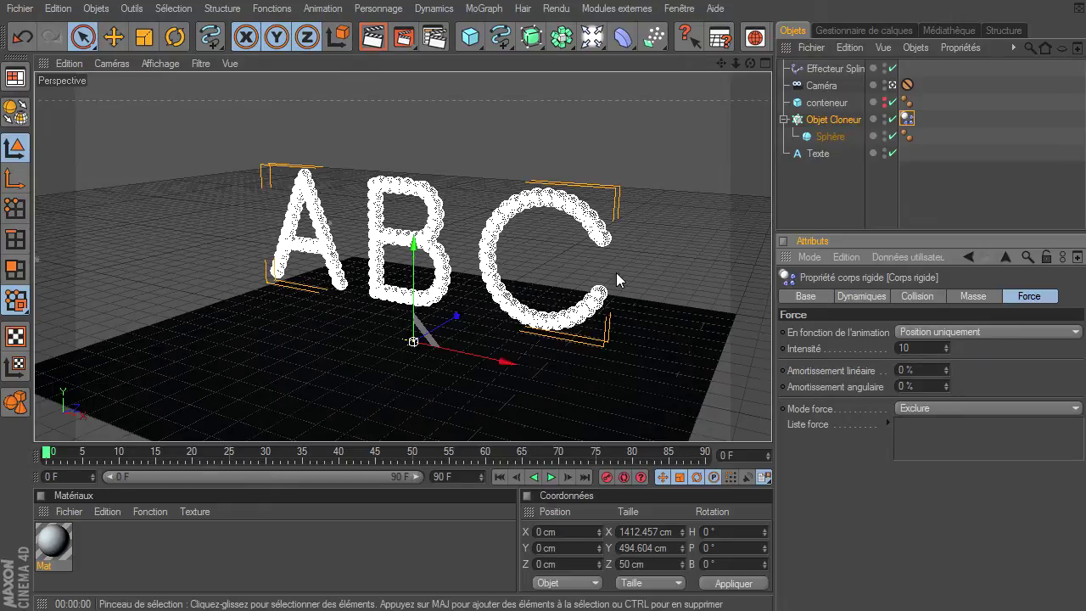
left_click(549, 479)
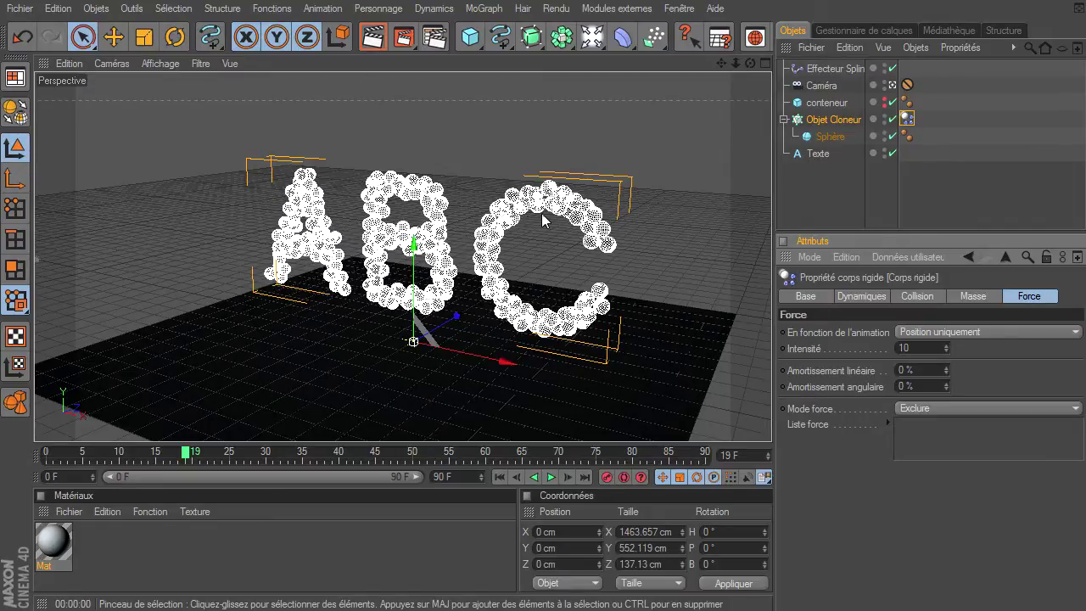
left_click(386, 41)
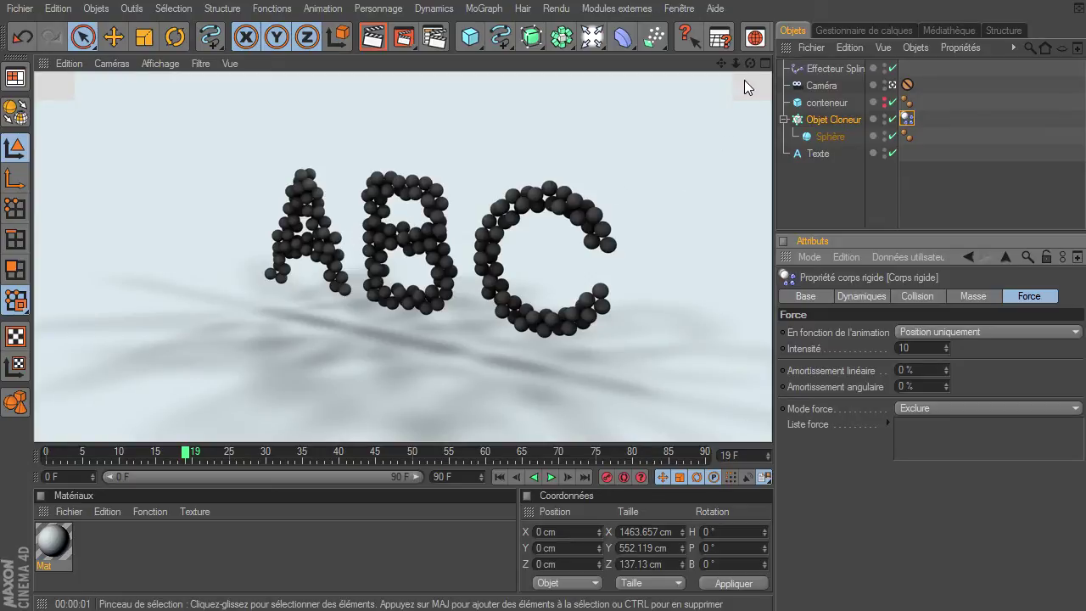
left_click(891, 87)
left_click_drag(750, 63, 771, 420)
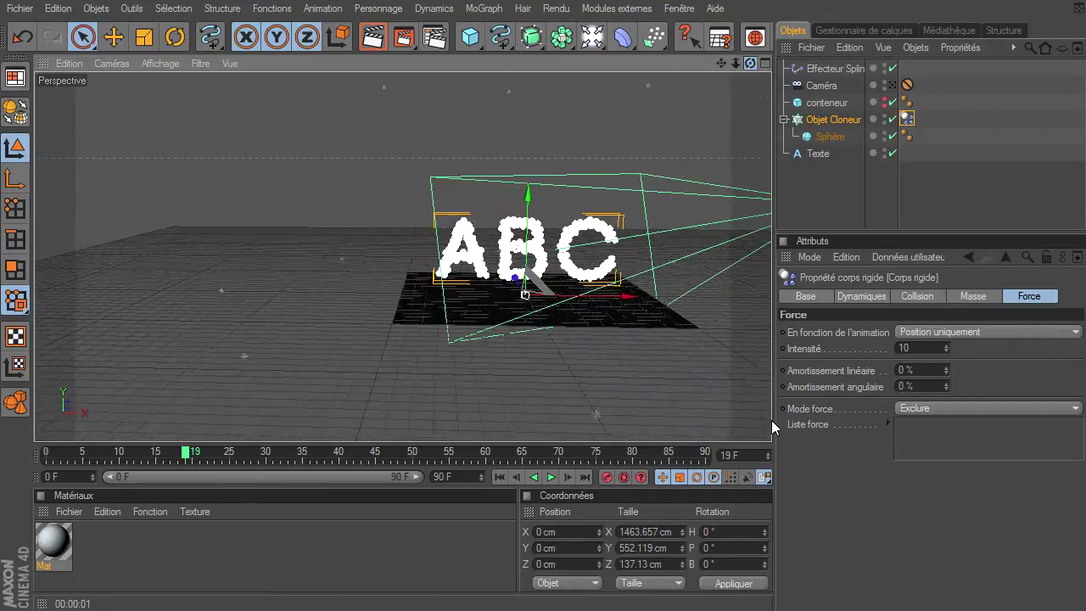
left_click(891, 86)
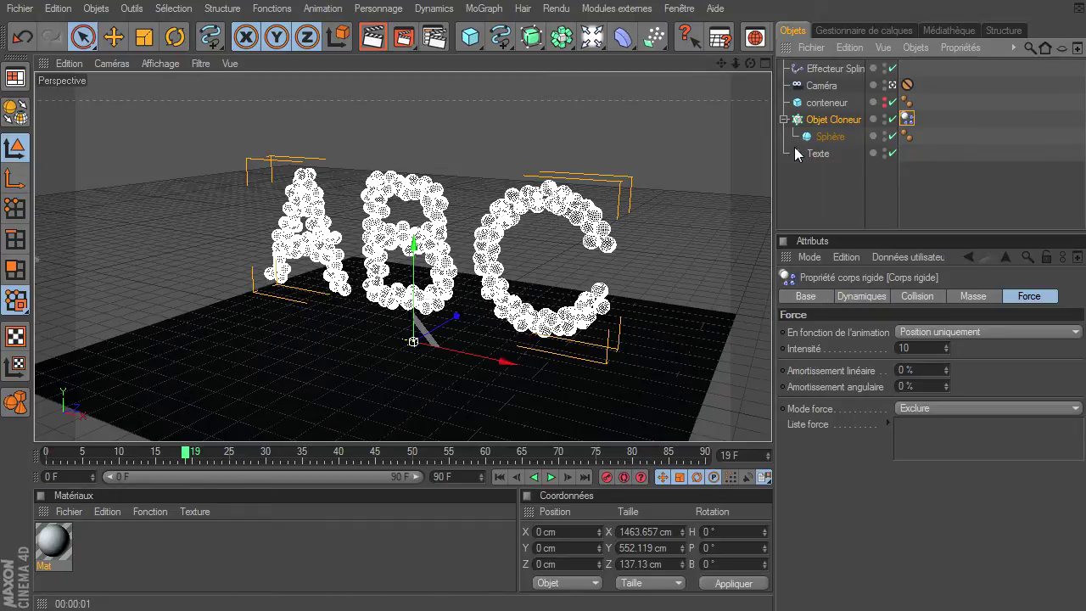
left_click(837, 119)
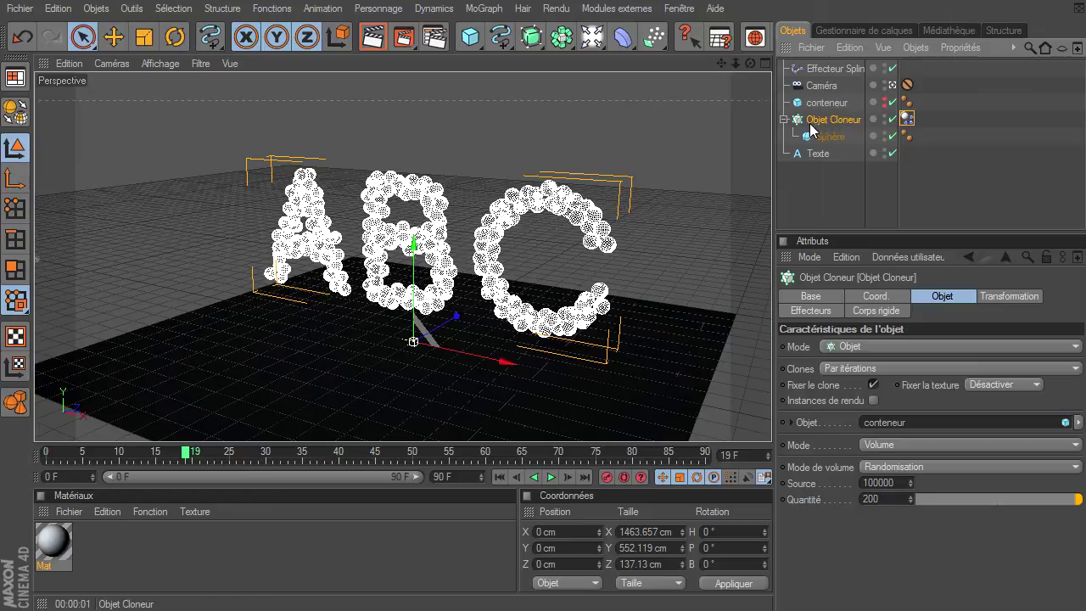
Add an Effecteur Randomisation with 10 cm P.X, P.Y, P.Z variation and uniform scale 0.4
left_click(482, 8)
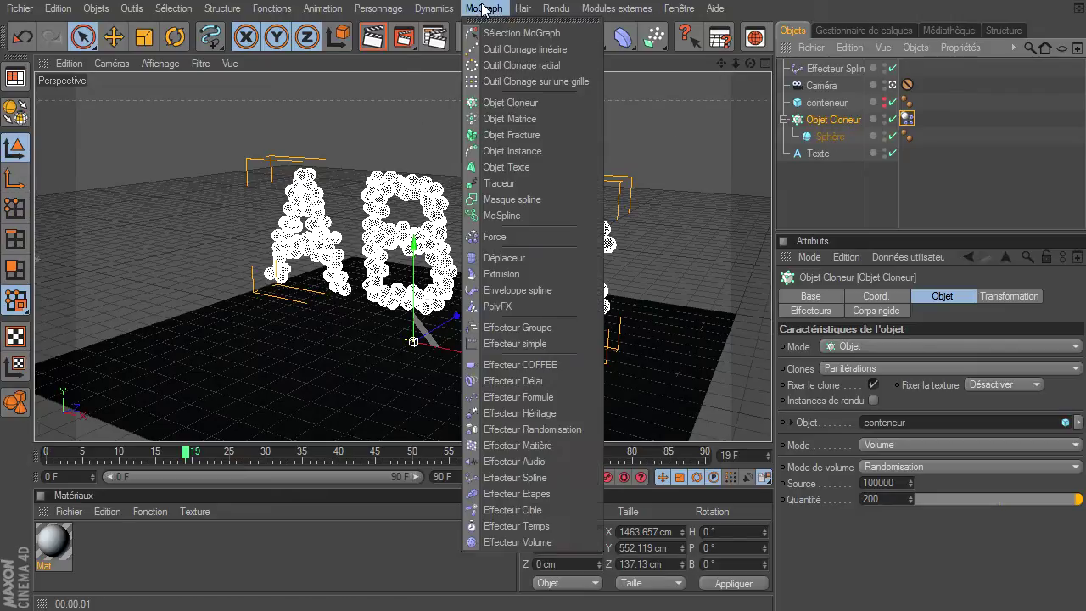
left_click(534, 429)
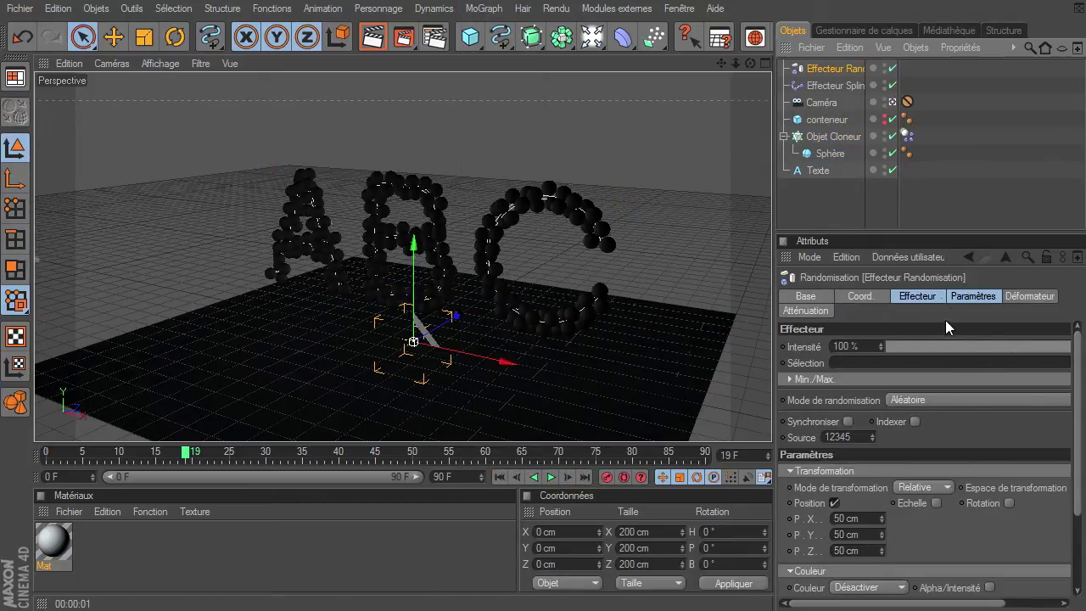
left_click(957, 299)
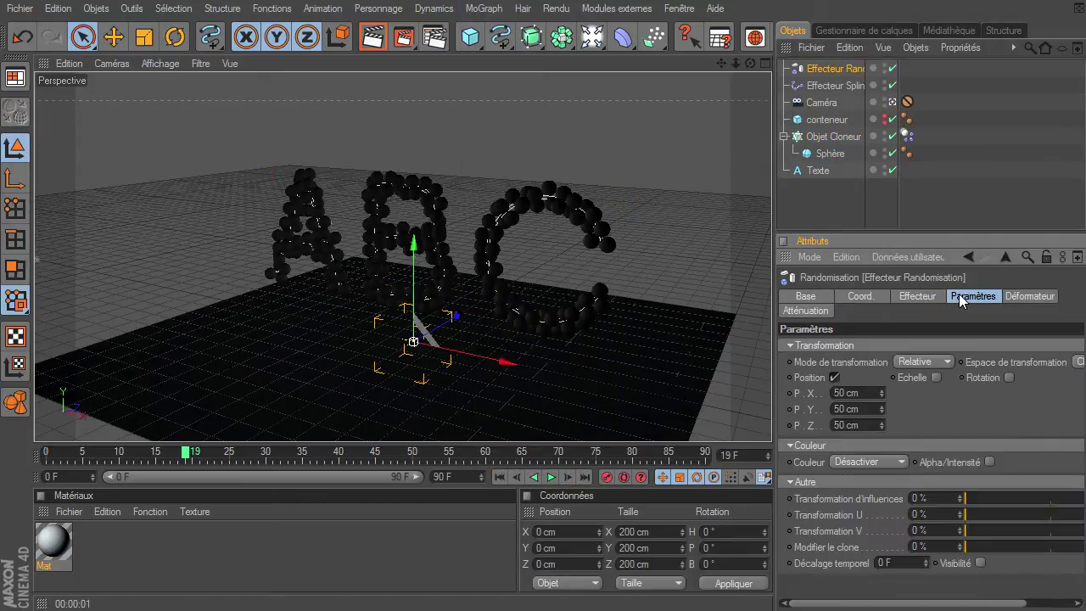
left_click(872, 392)
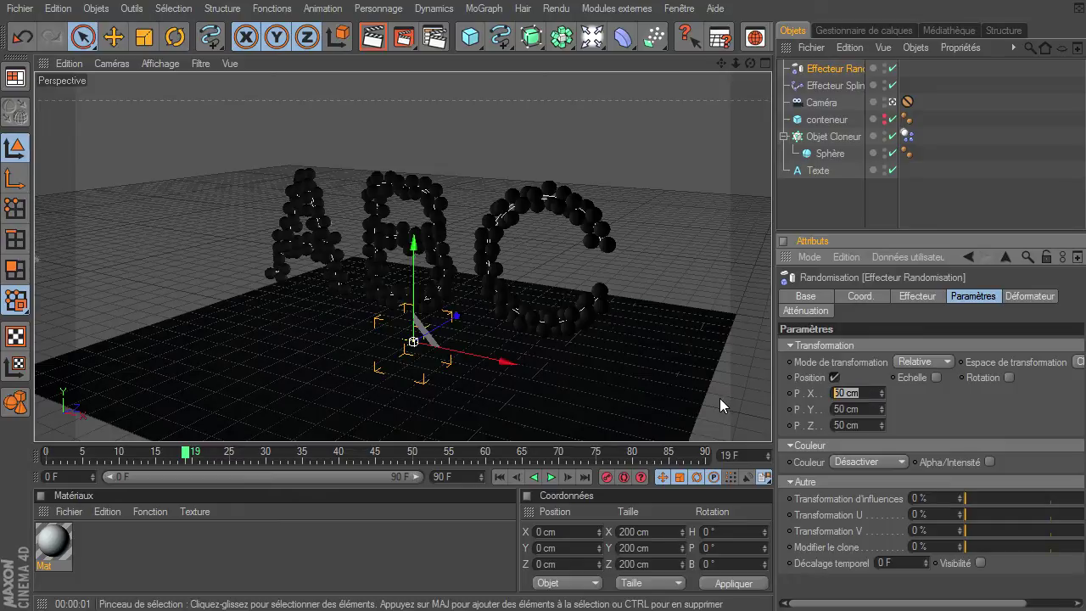
type("10")
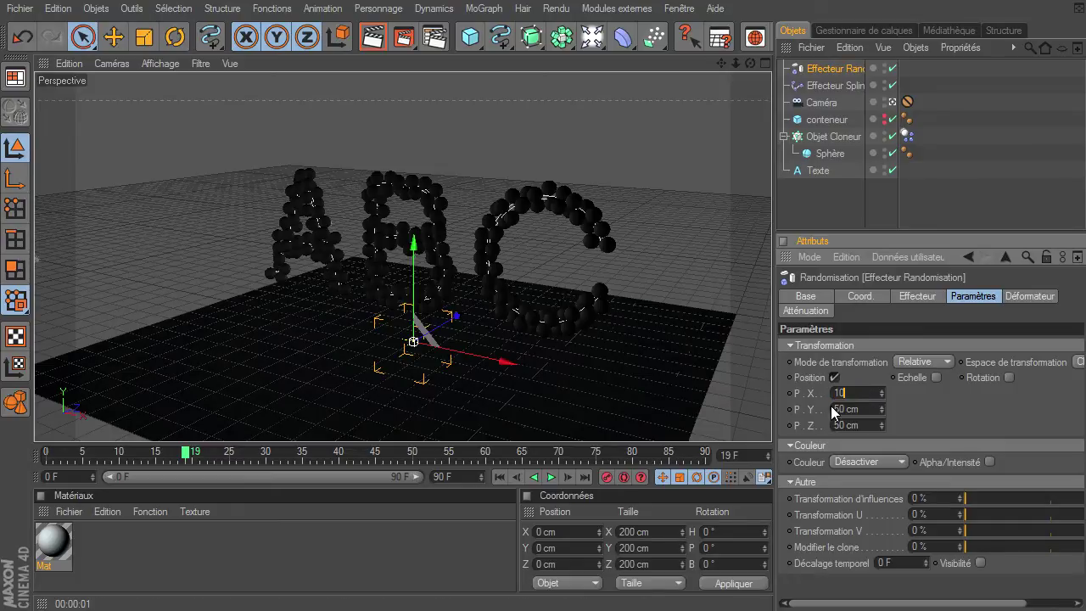
type("10")
left_click(867, 423)
type("10")
left_click(936, 409)
left_click(937, 378)
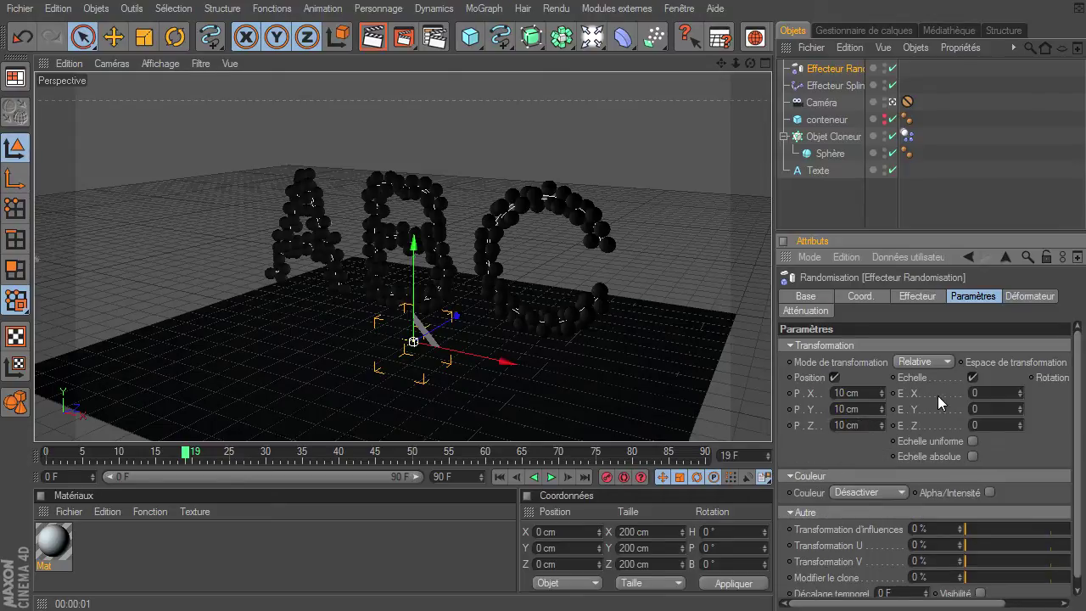
left_click(972, 429)
double_click(974, 392)
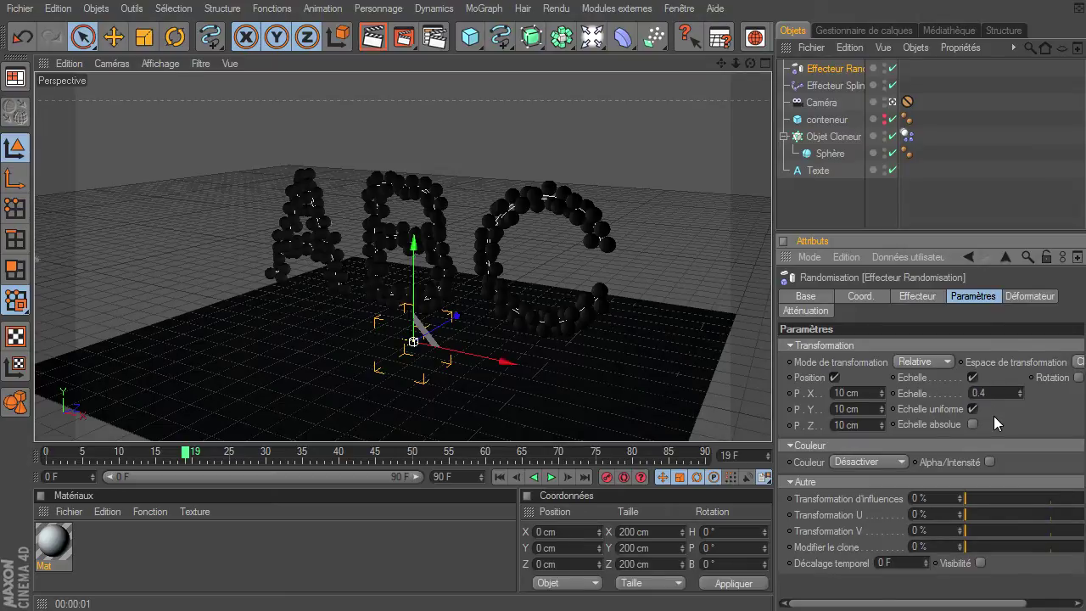
left_click(500, 477)
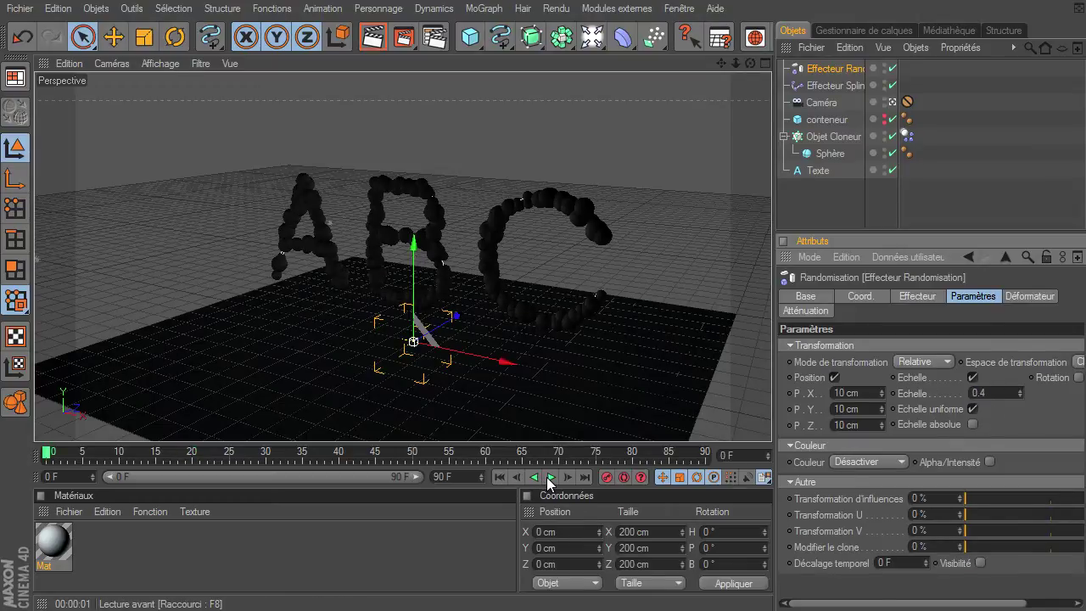
Play to frame 27, render a preview, and orbit the perspective view around the varied spheres
left_click(549, 478)
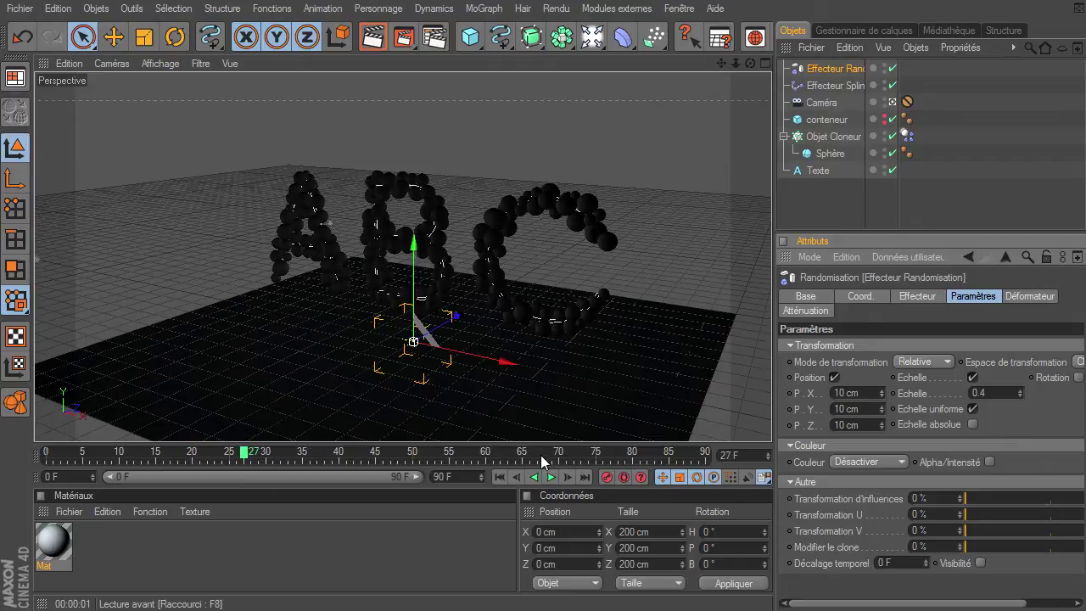
left_click(373, 37)
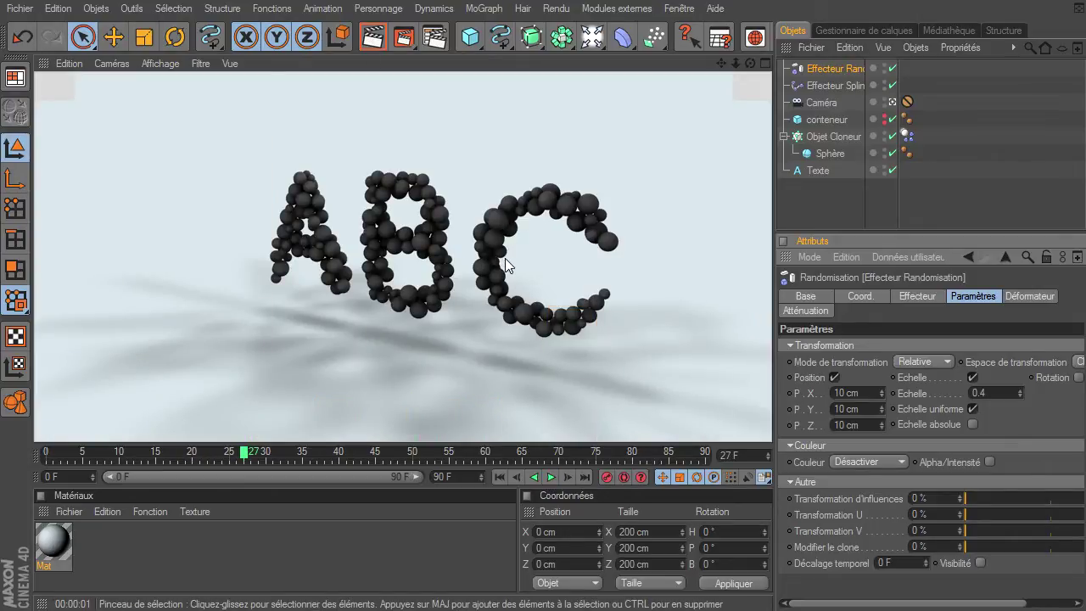
left_click(892, 103)
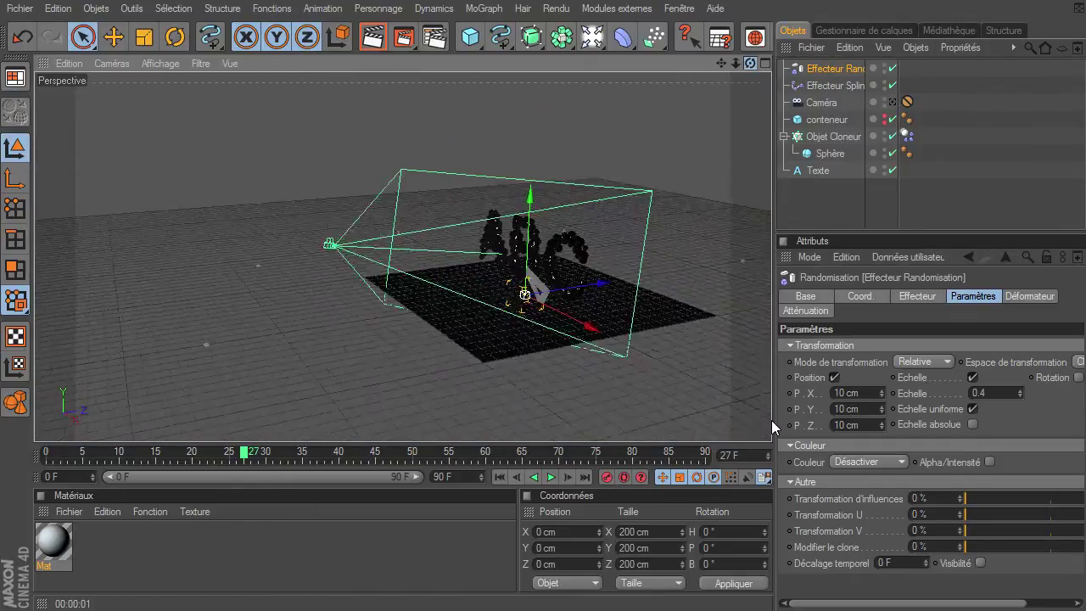
left_click_drag(735, 63, 771, 420)
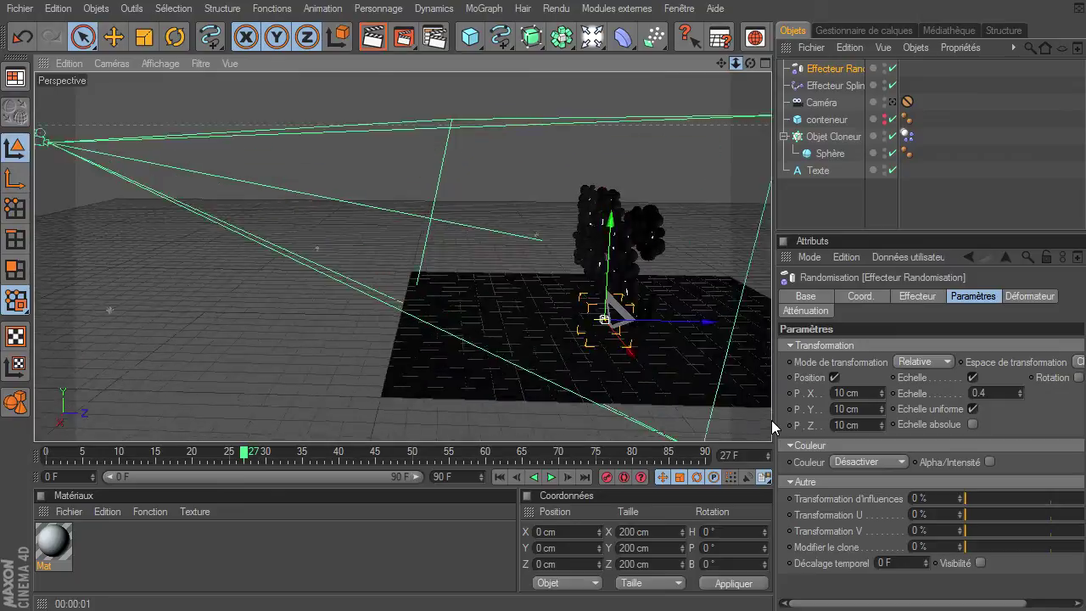
left_click_drag(722, 65, 777, 419)
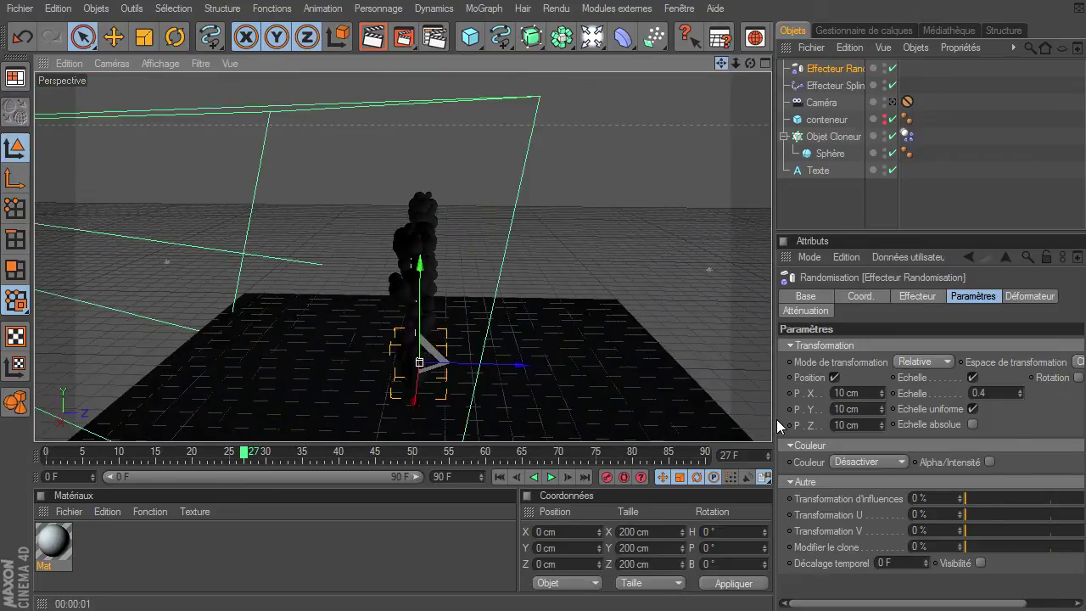
left_click_drag(750, 65, 771, 420)
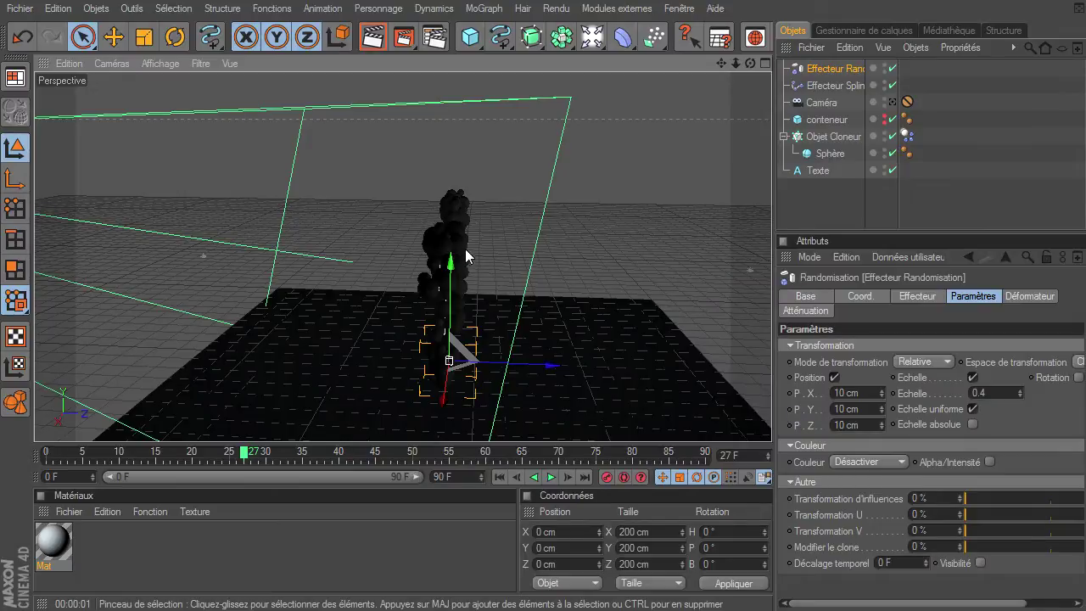
left_click_drag(750, 63, 772, 420)
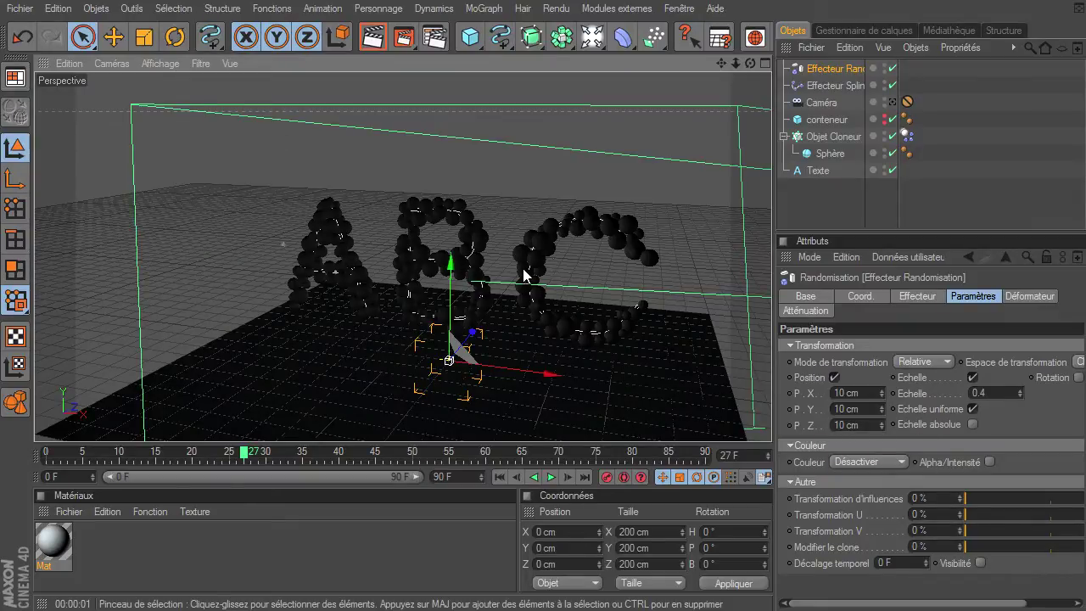
Create a new material Mat.1 and apply it to Objet Cloneur
left_click(893, 103)
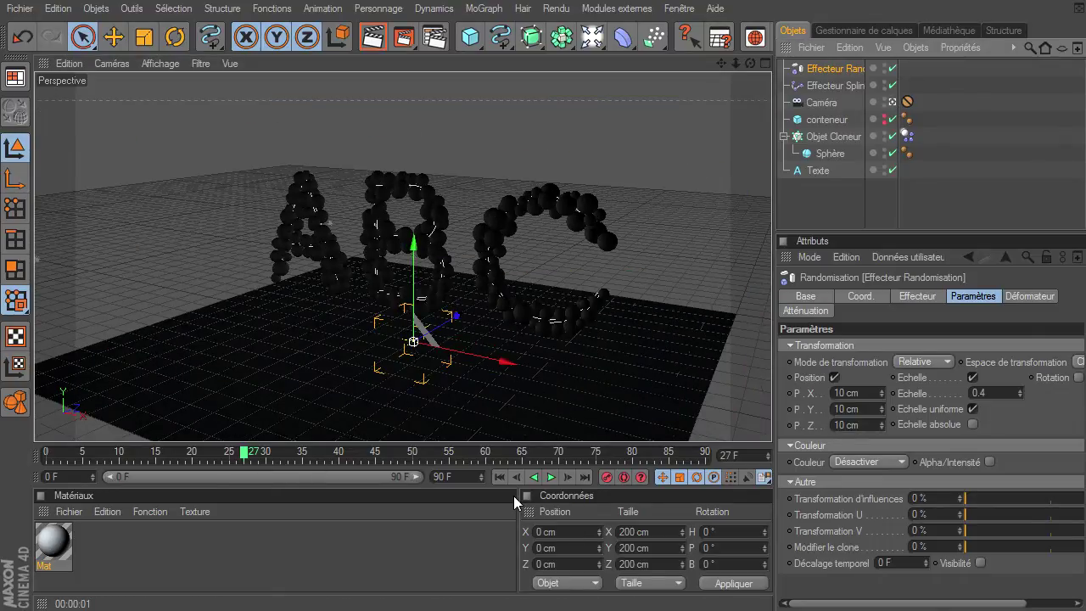
left_click(500, 476)
double_click(343, 559)
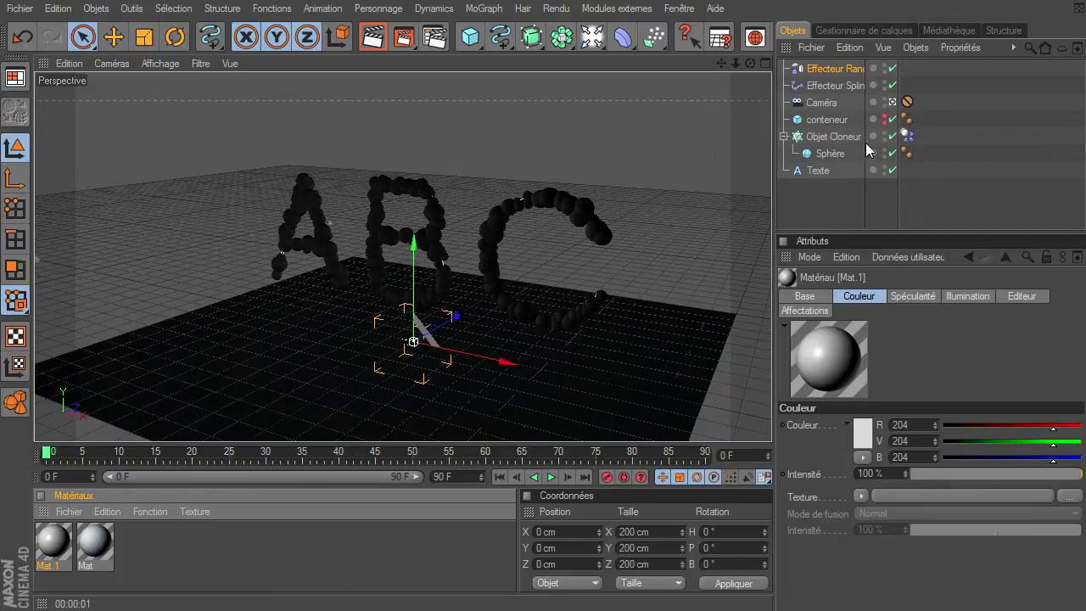
left_click_drag(845, 135, 845, 136)
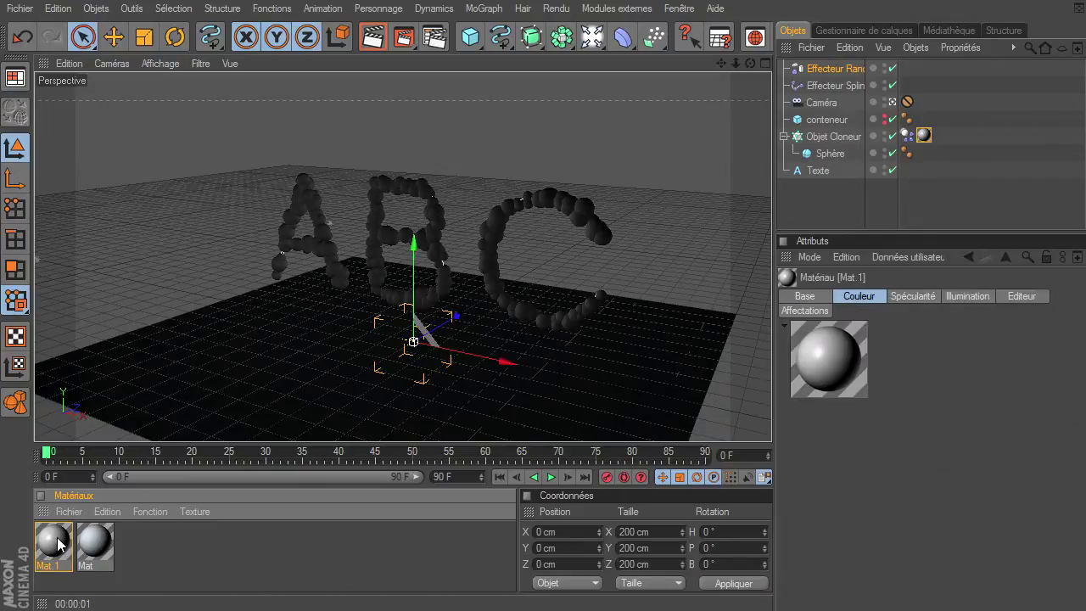
Give Mat.1 colour 246 grey and a Fresnel reflection at 11% intensity, 19% blend
double_click(57, 537)
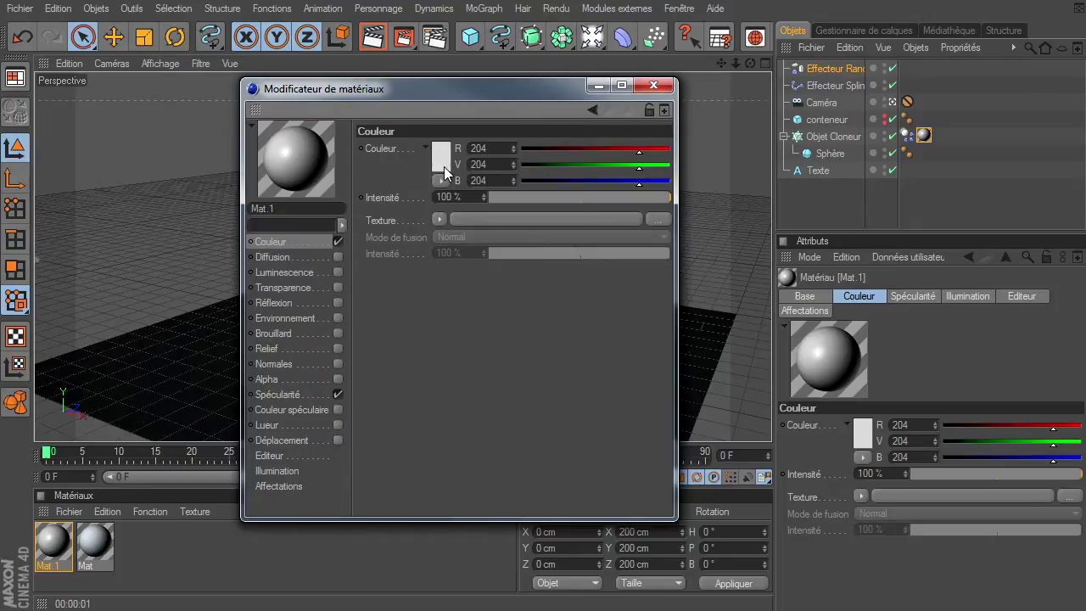
left_click(443, 166)
left_click_drag(355, 133, 346, 118)
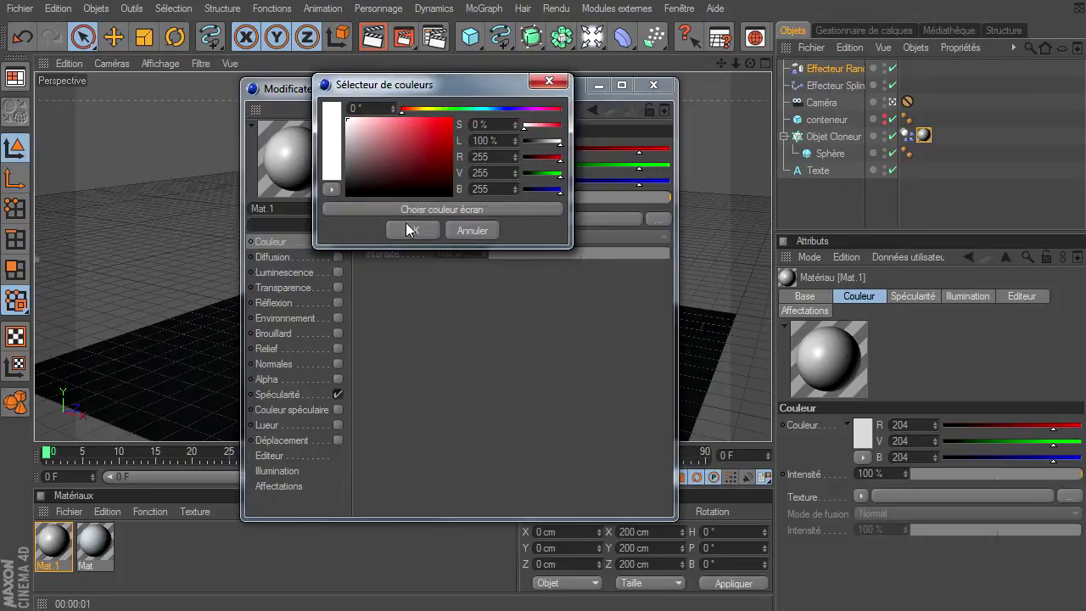
left_click(346, 122)
left_click(419, 227)
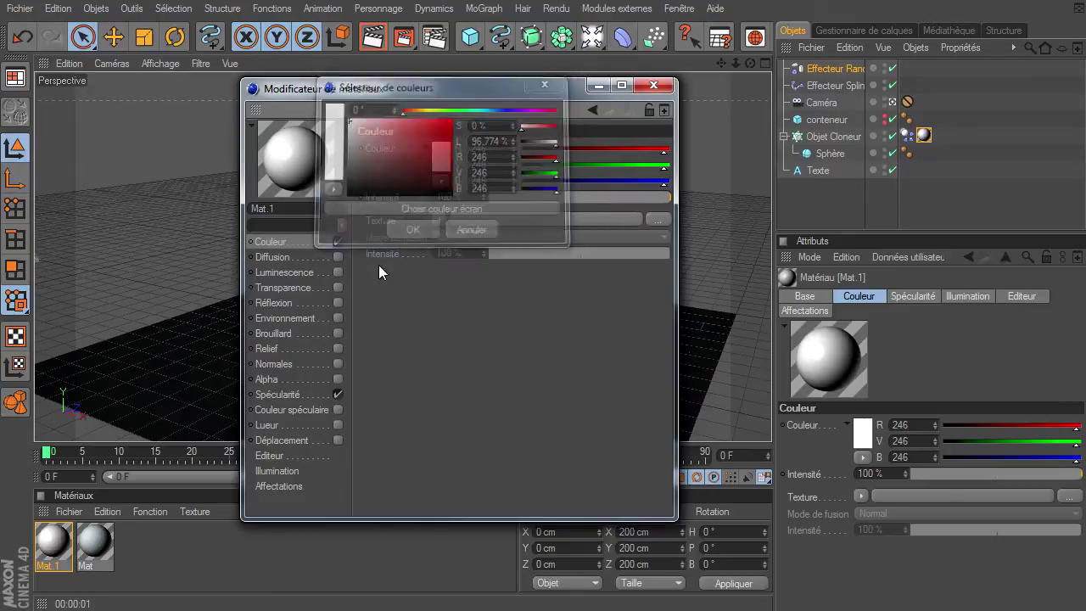
left_click(338, 303)
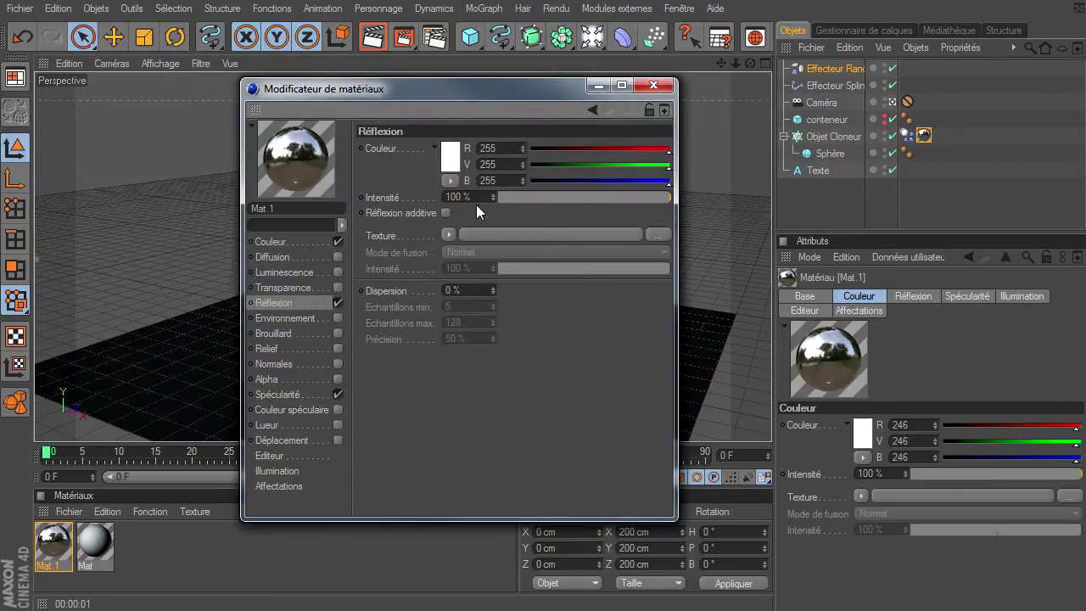
left_click(447, 235)
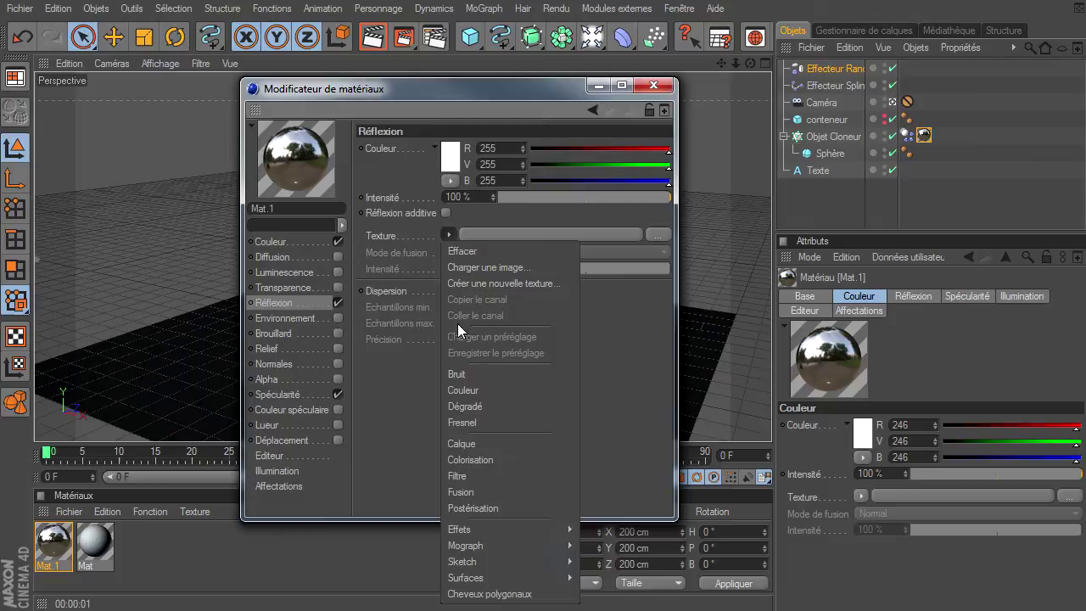
left_click(465, 419)
left_click_drag(530, 197, 518, 198)
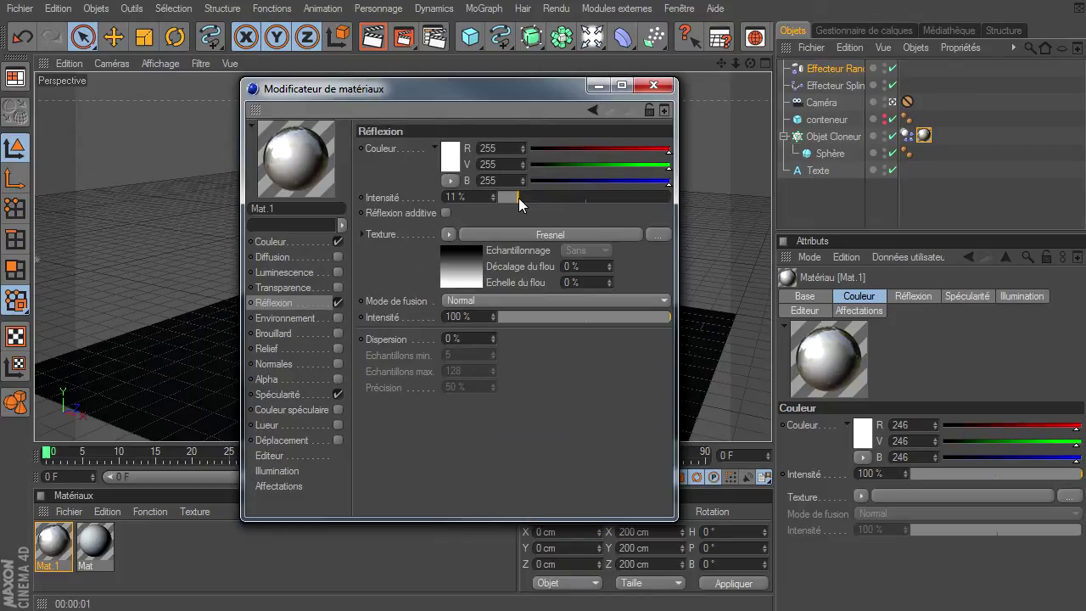
left_click_drag(519, 317, 532, 321)
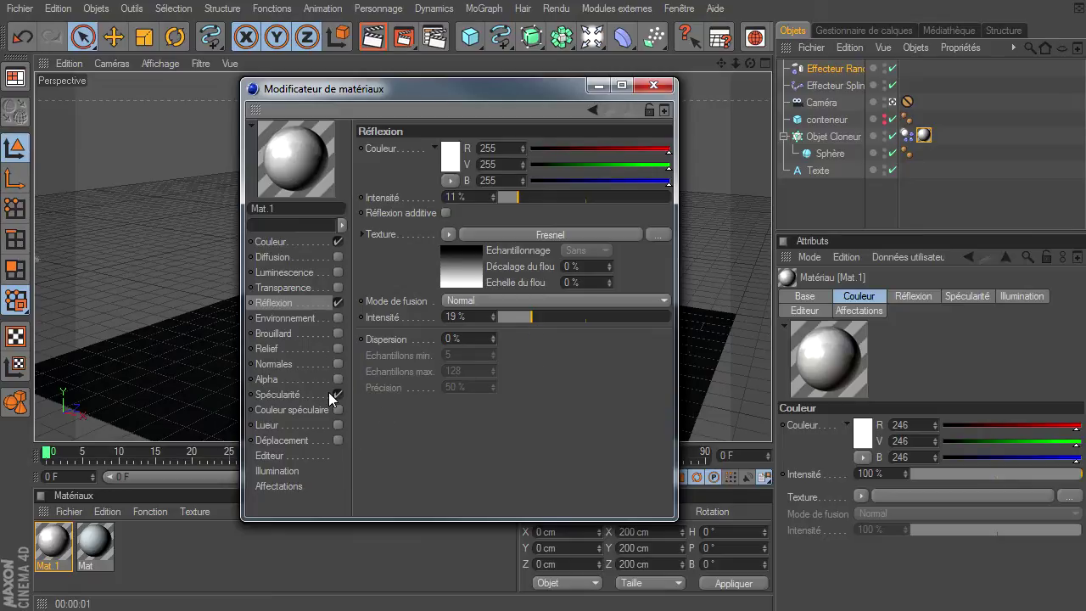
Stop the animation at frame 18 and render the viewport with Ctrl+R
left_click(654, 84)
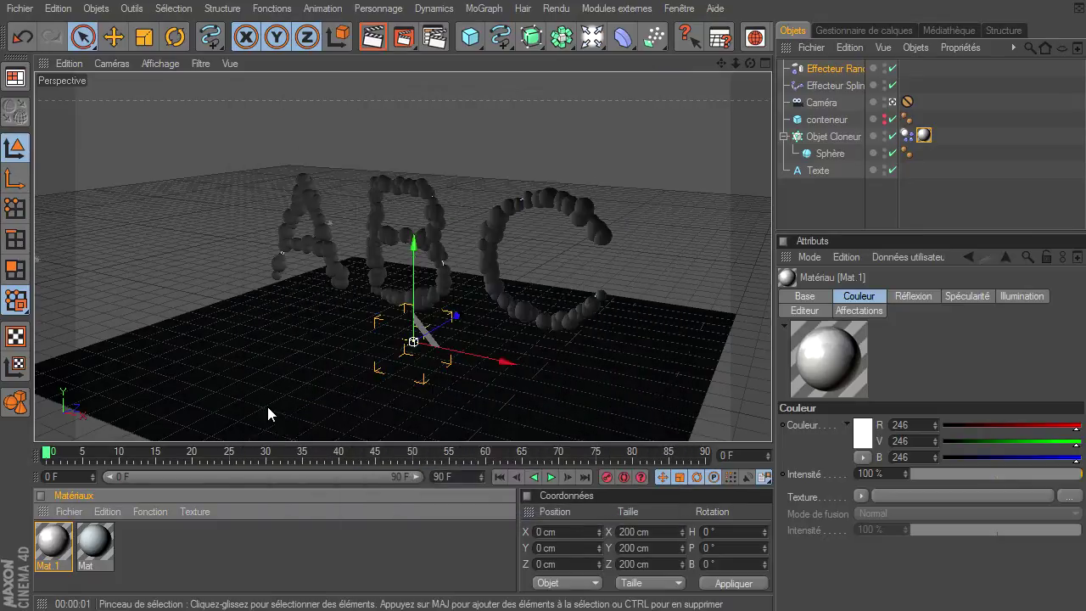
left_click(376, 37)
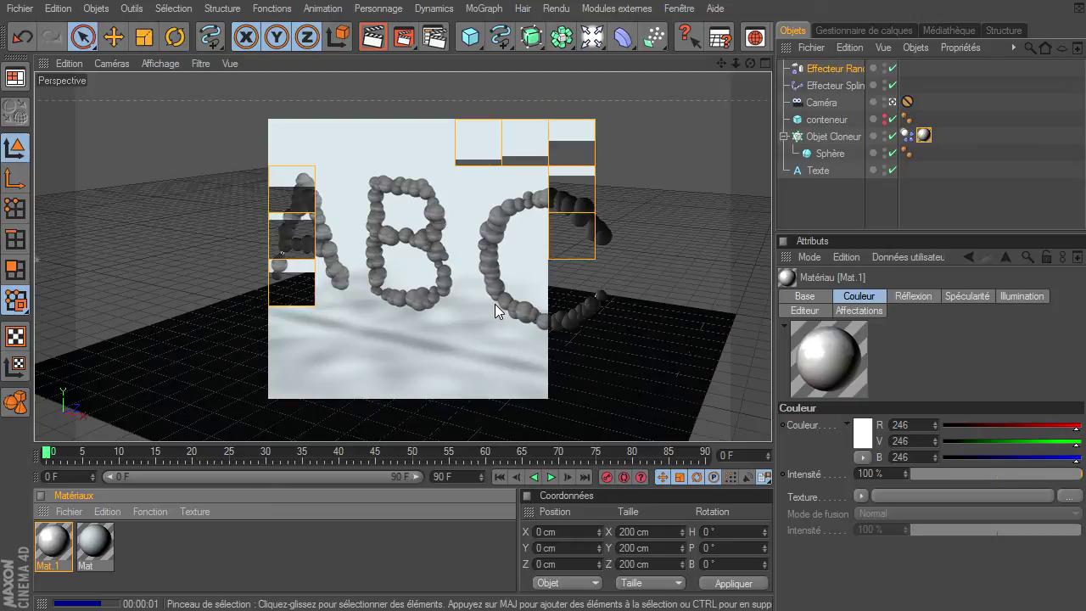
left_click(498, 476)
left_click(551, 477)
left_click(551, 477)
key("ctrl+r")
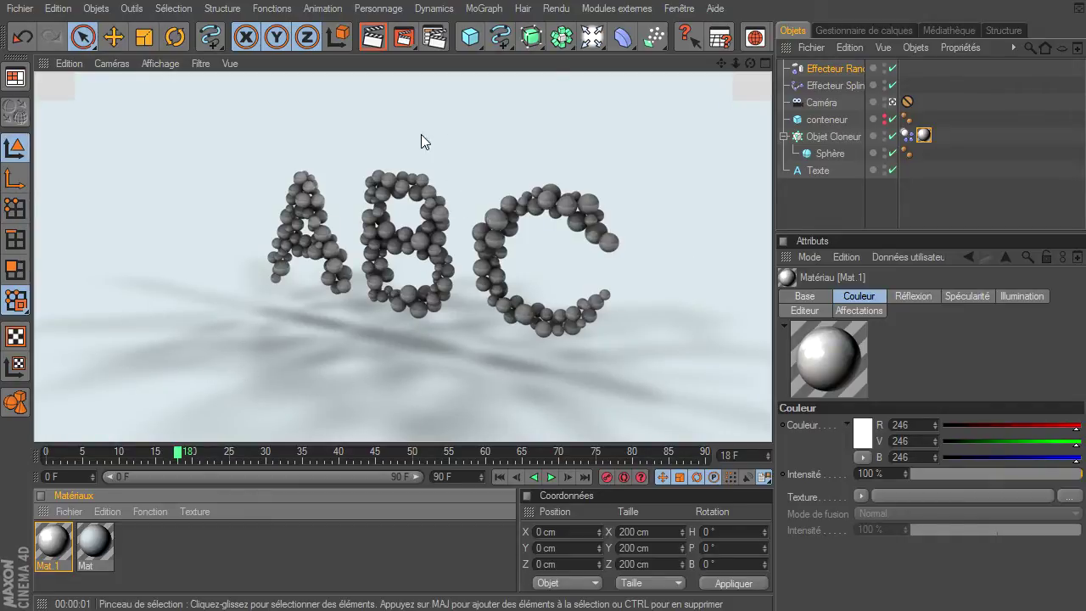
Set the Sortie output to 1280×720 at 25 fps, rendering all frames 0 F to 90 F
left_click(434, 38)
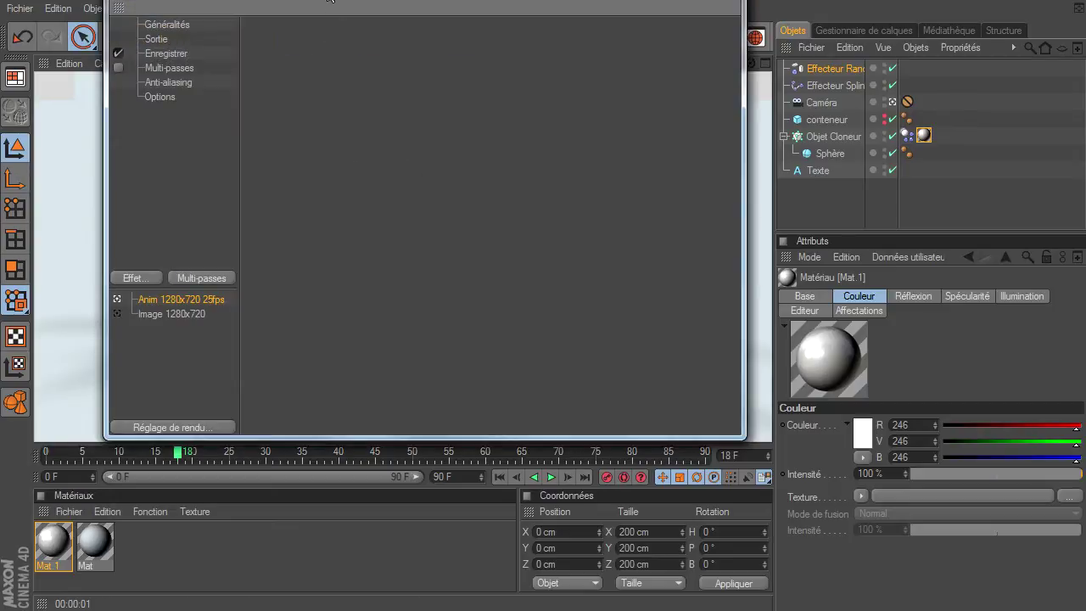
left_click_drag(329, 3, 390, 10)
left_click(216, 45)
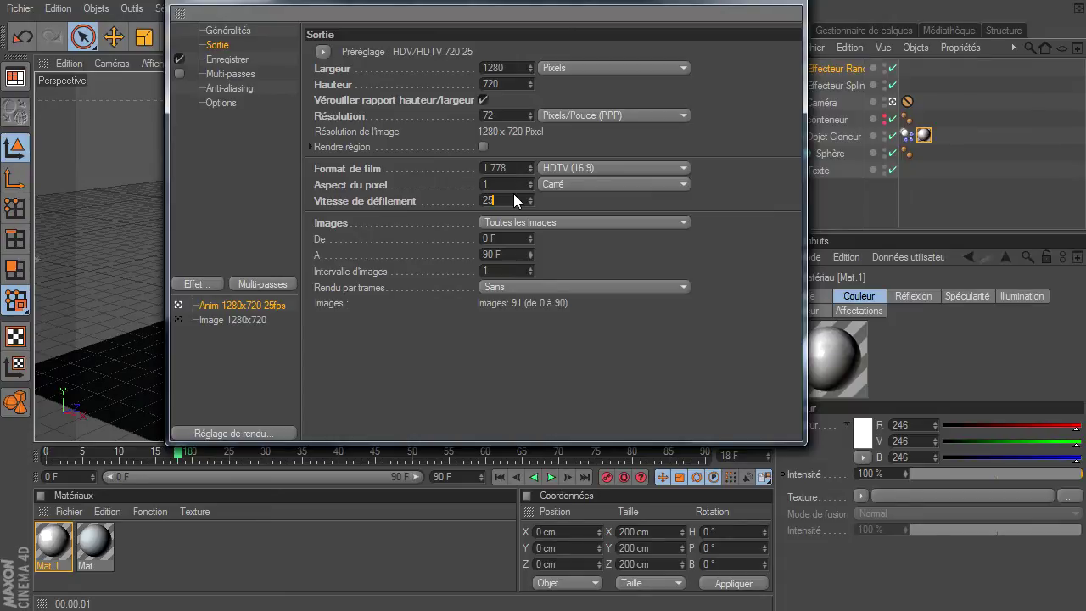
left_click(571, 222)
left_click(569, 223)
left_click(506, 239)
Add Illumination globale and set Echantillons stochastiques and Densité d'enregistrements to Basse
left_click(188, 285)
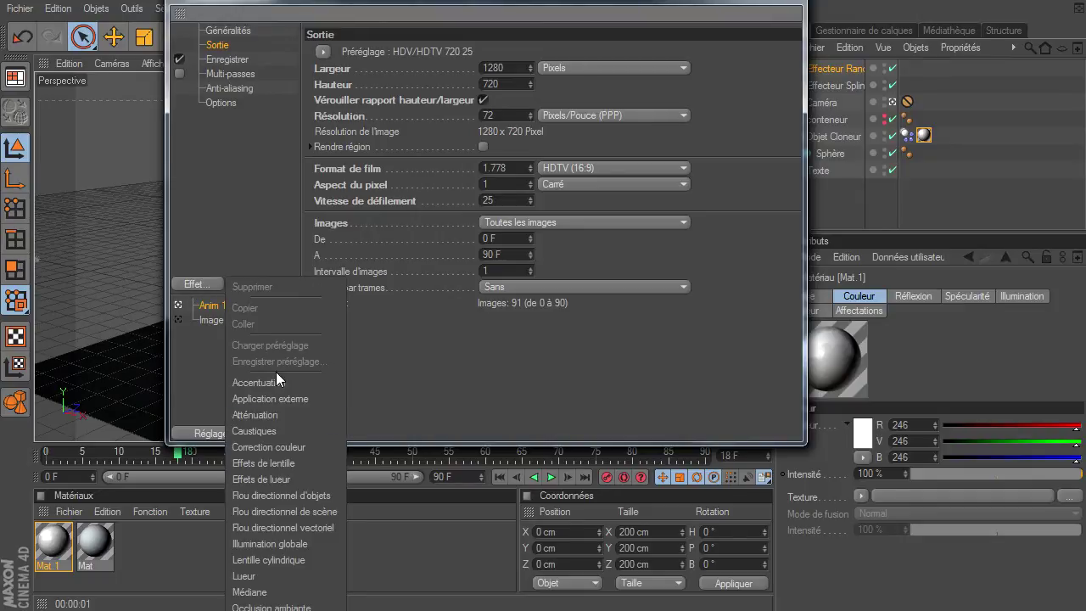
left_click(296, 546)
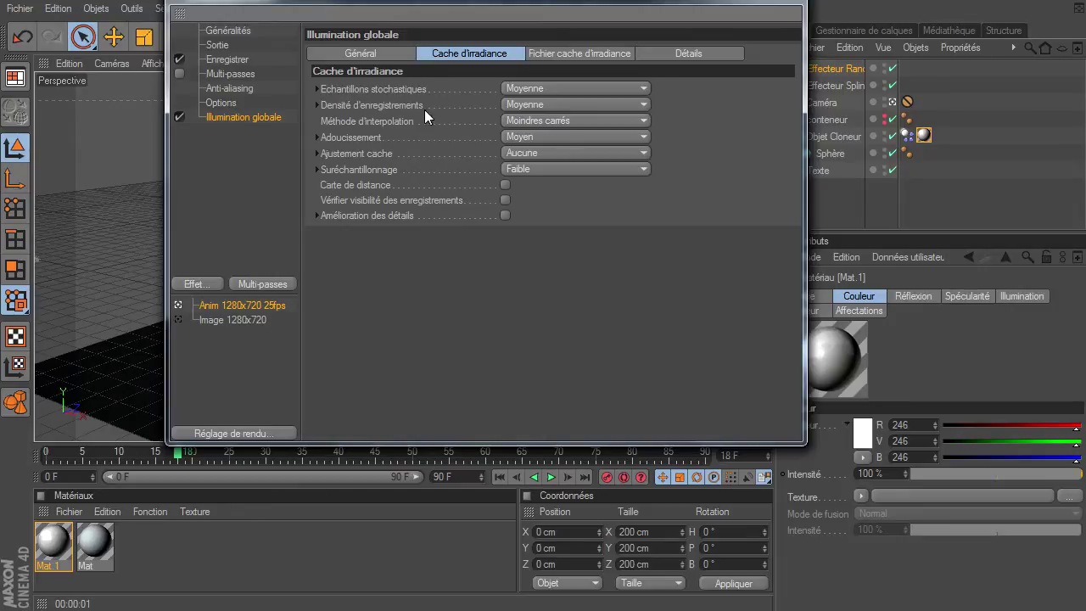
left_click(550, 87)
left_click(541, 138)
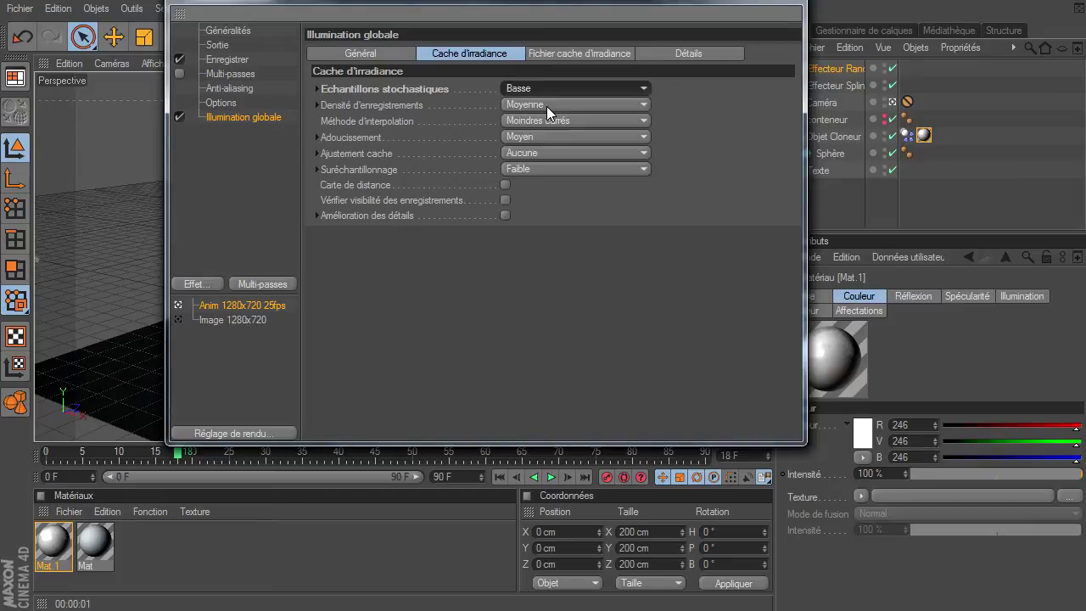
left_click(546, 105)
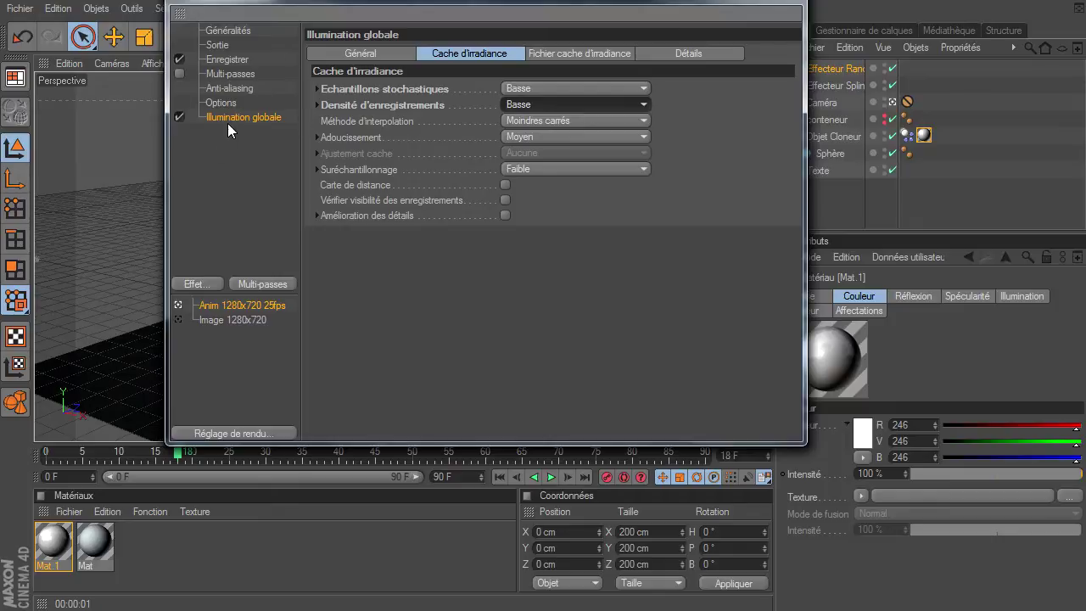
left_click(242, 159)
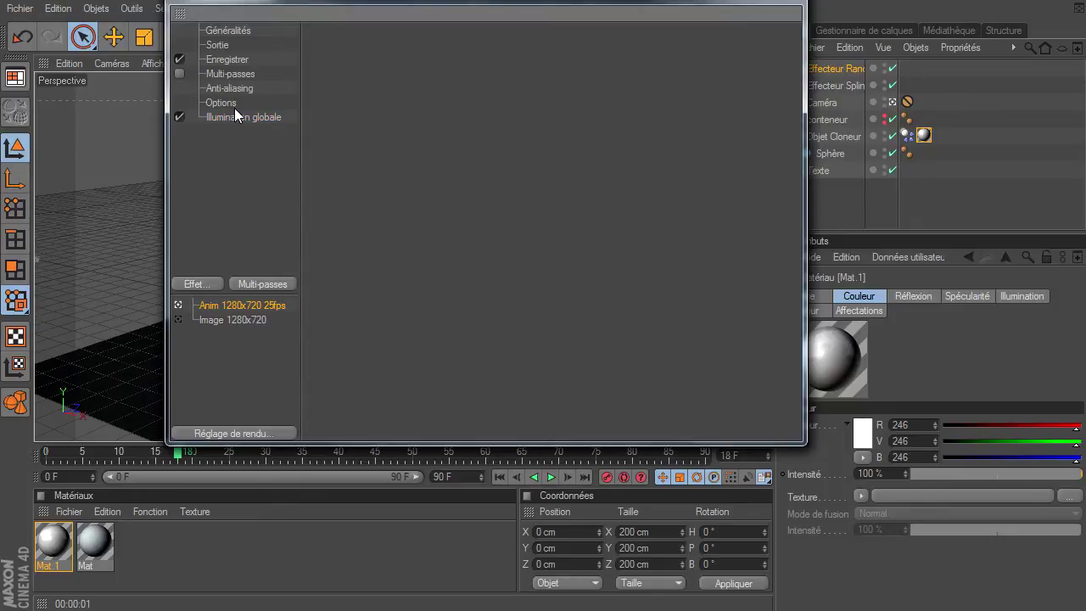
Add Occlusion ambiante, make the gradient's dark knot RGB 46 grey, and move the midpoint left
left_click(190, 284)
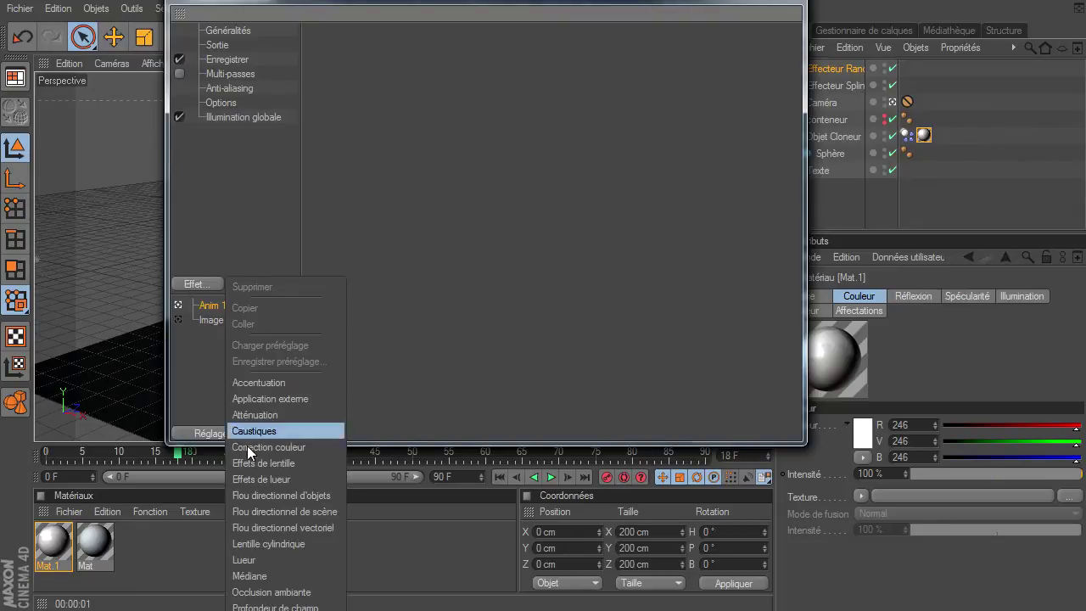
left_click(272, 593)
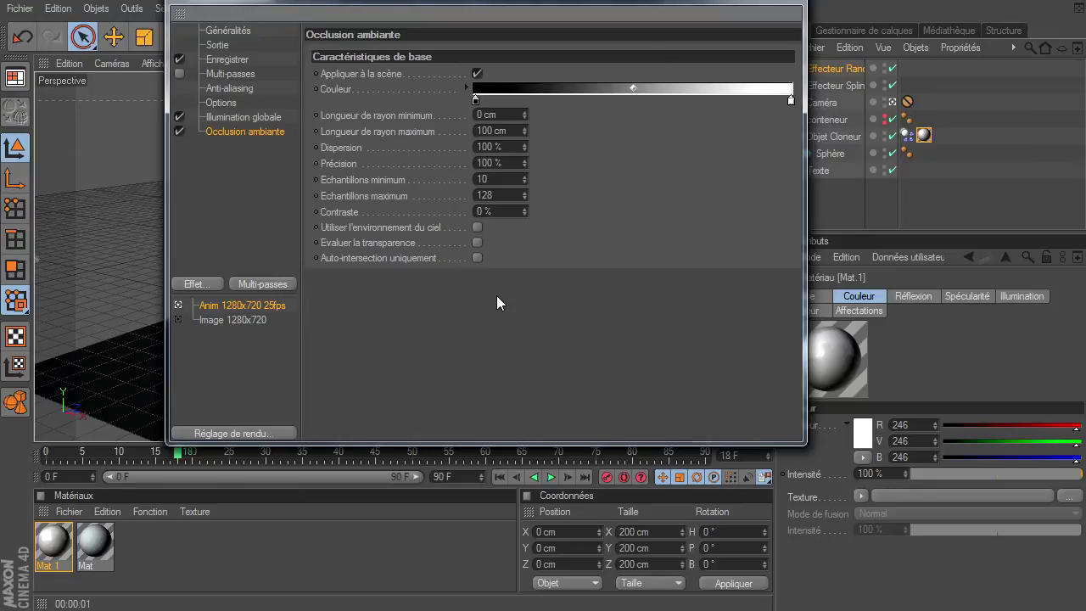
double_click(475, 101)
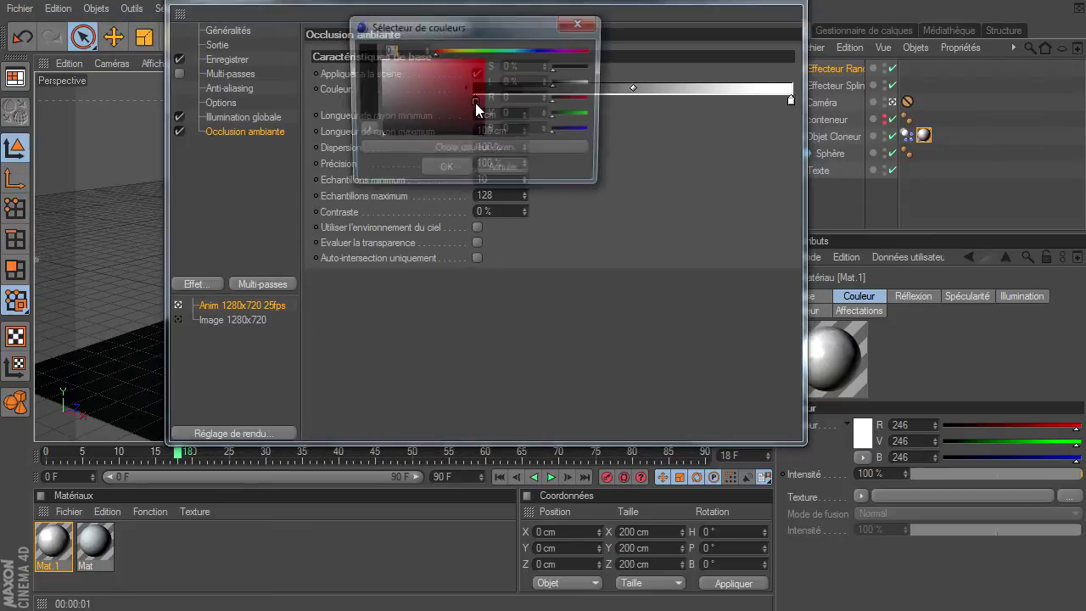
left_click_drag(384, 125, 378, 124)
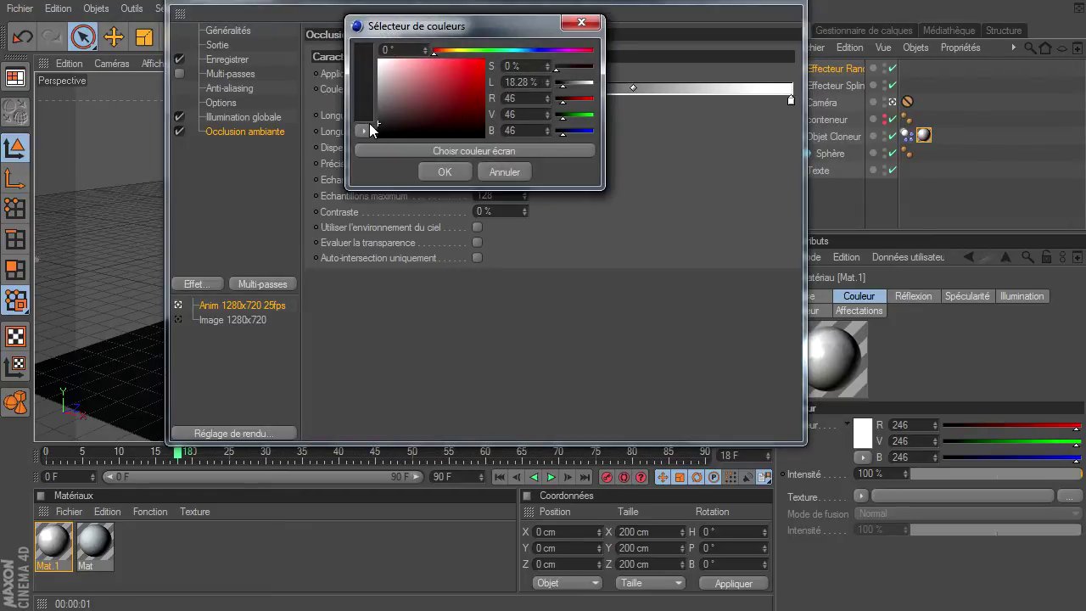
left_click(444, 172)
left_click_drag(631, 91, 558, 87)
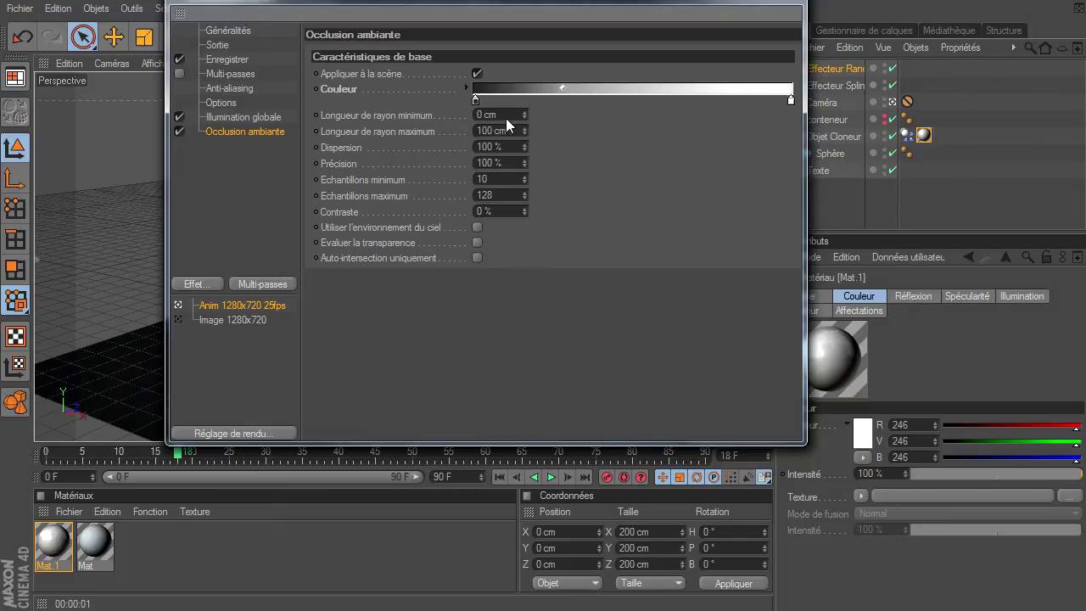
left_click(205, 176)
Test-render the viewport with global illumination and ambient occlusion enabled
left_click(789, 4)
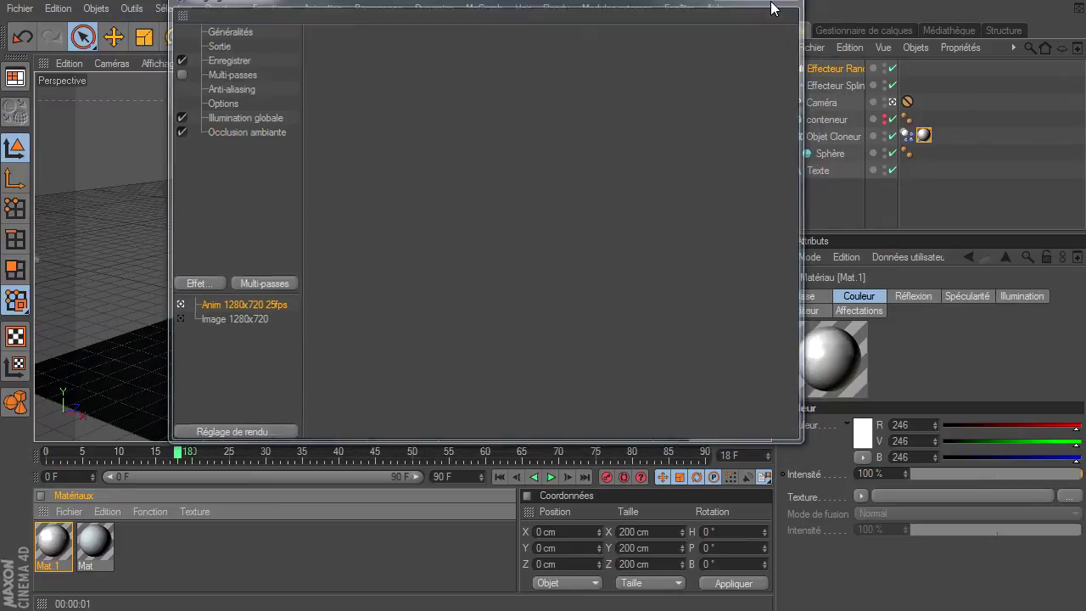
left_click(373, 37)
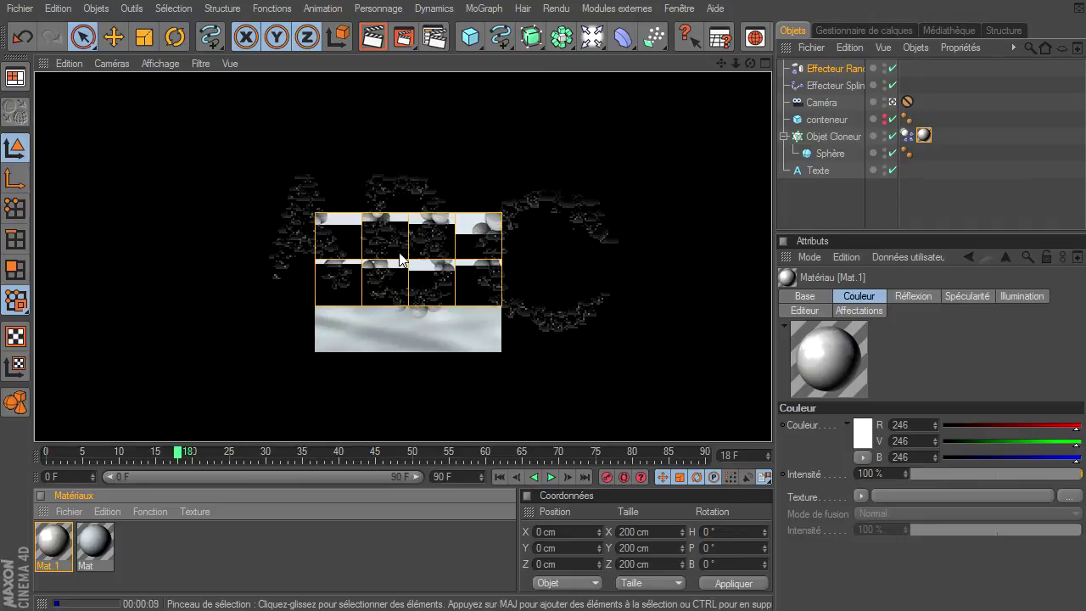
left_click(828, 195)
Turn off both effects, re-render the viewport, and move the timeline to frame 45
left_click(435, 37)
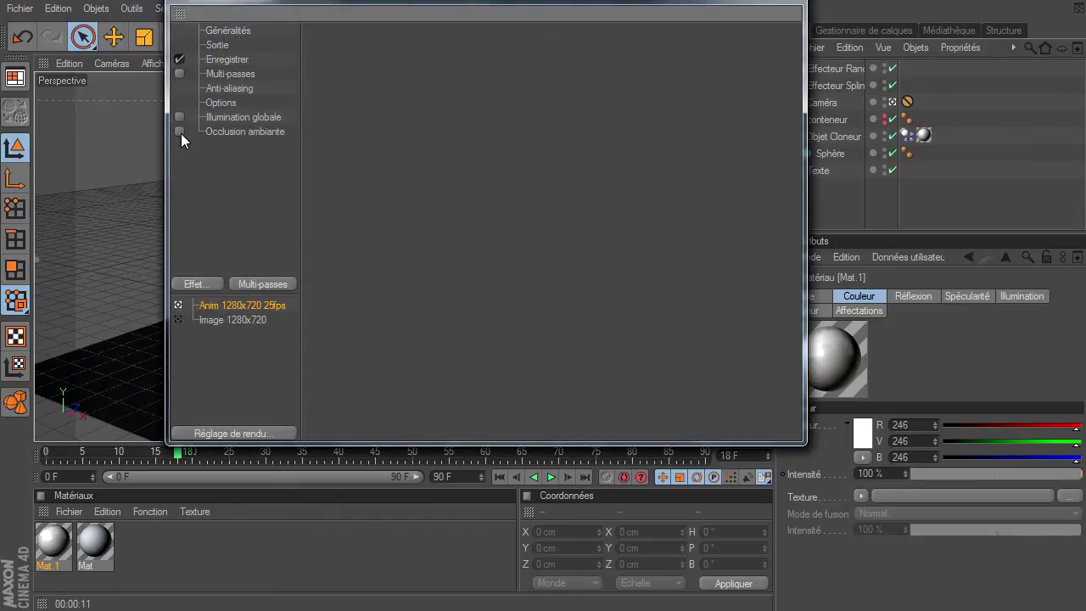
left_click(788, 6)
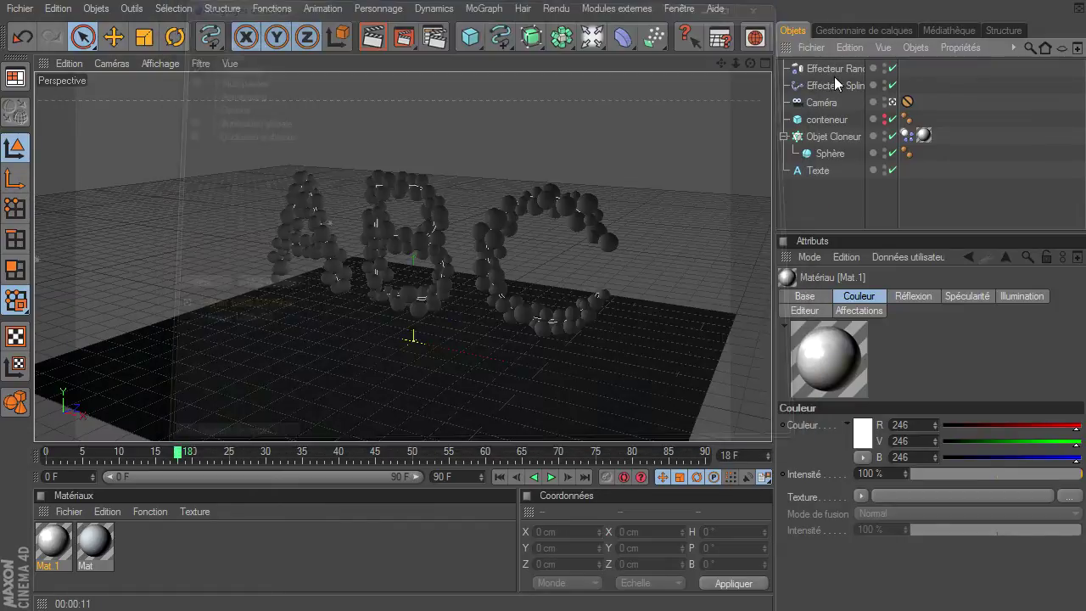
left_click(380, 42)
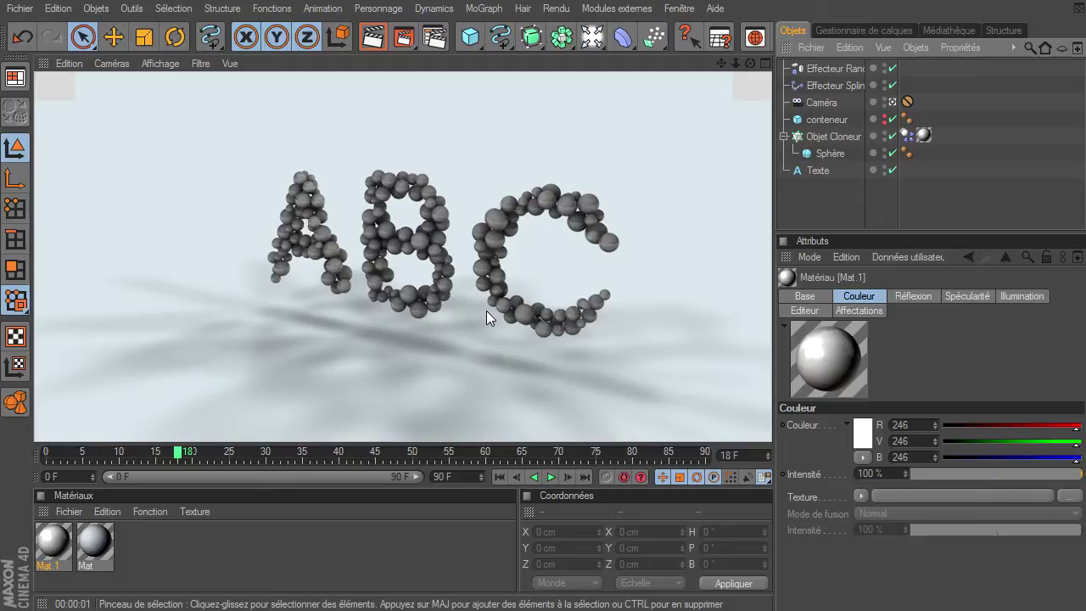
left_click(376, 453)
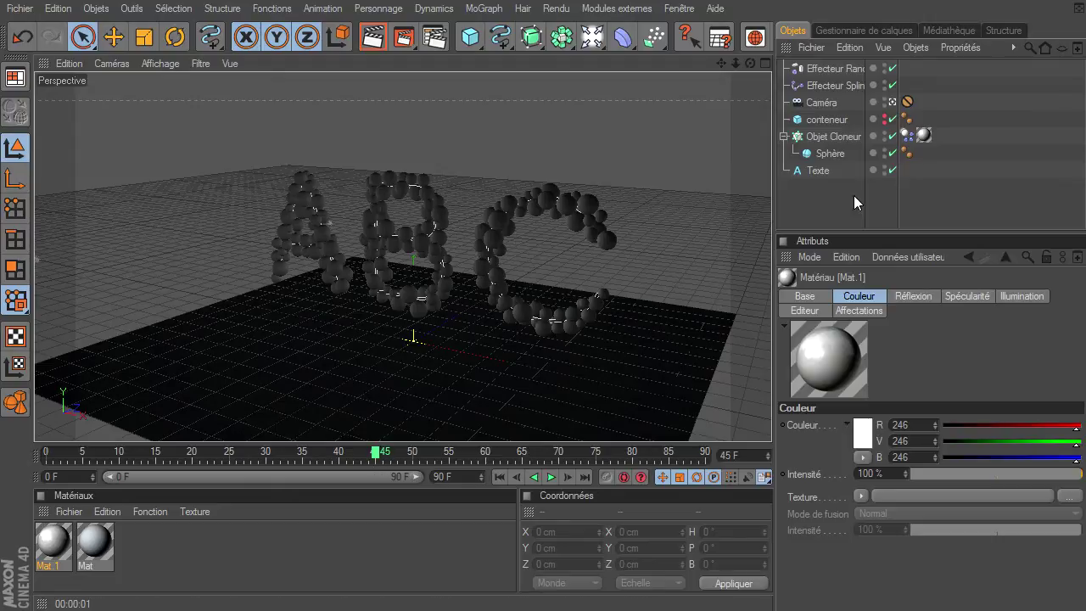
Keyframe the Texte object's ABC content and step forward to frame 46
left_click(819, 171)
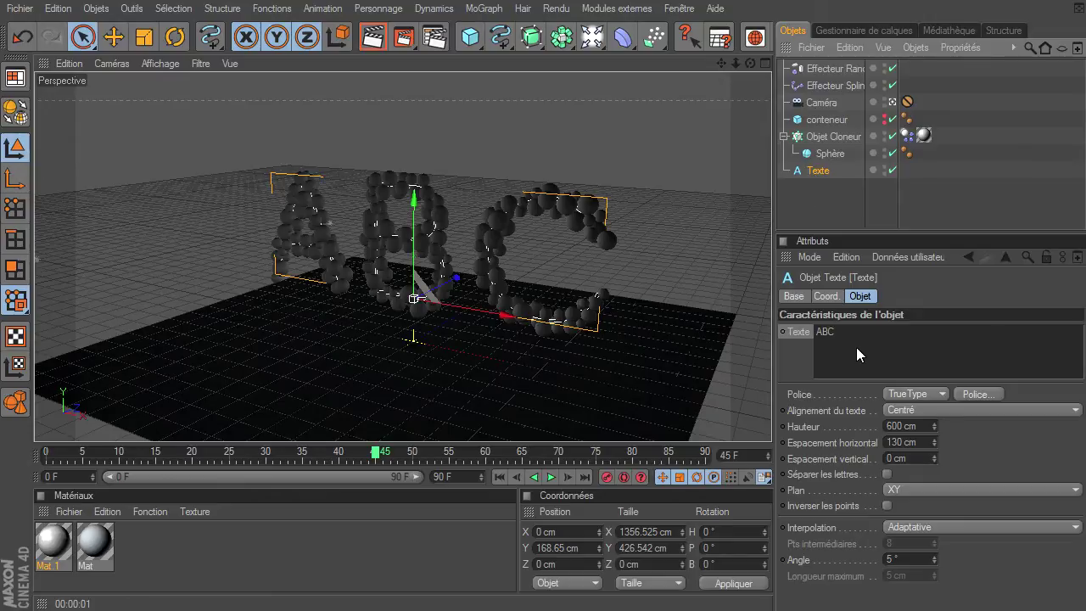
left_click(782, 333, "ctrl")
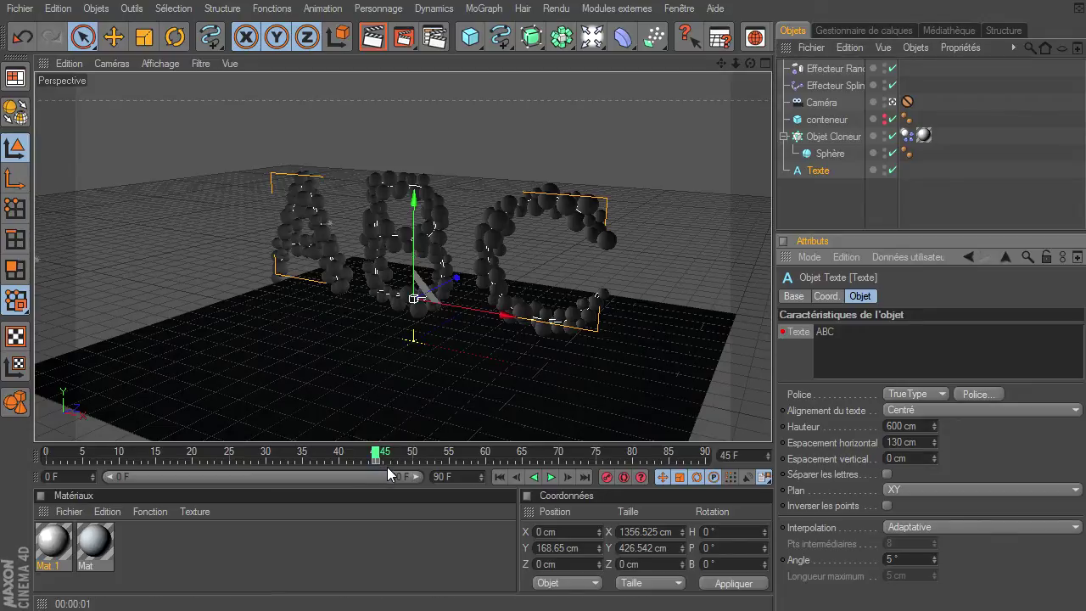
mouse_move(420, 477)
left_mouse_down()
mouse_move(256, 487)
mouse_move(310, 472)
left_mouse_up()
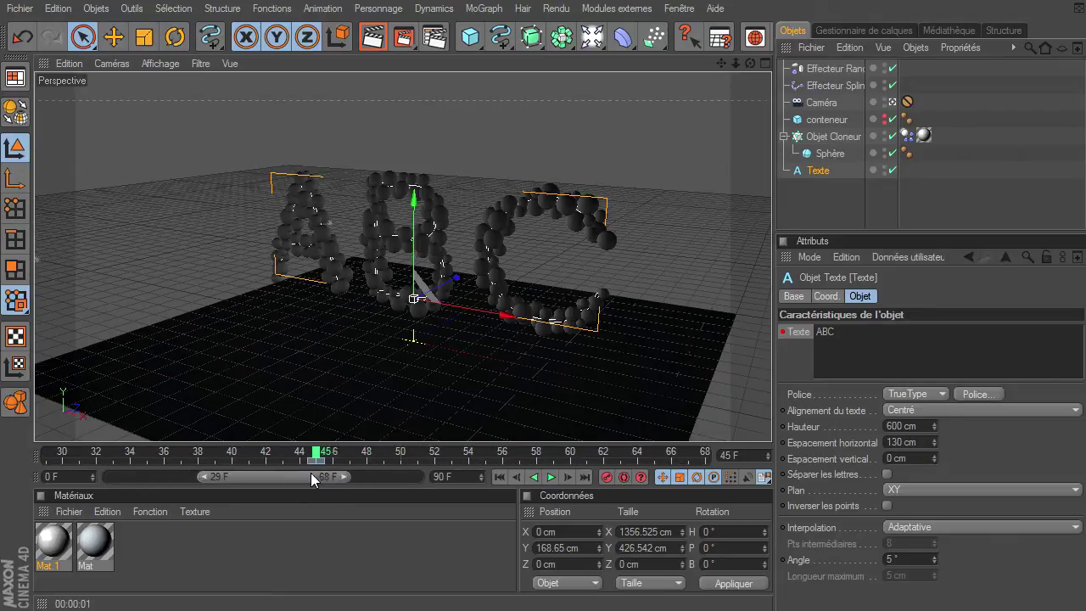
left_click_drag(204, 477, 251, 474)
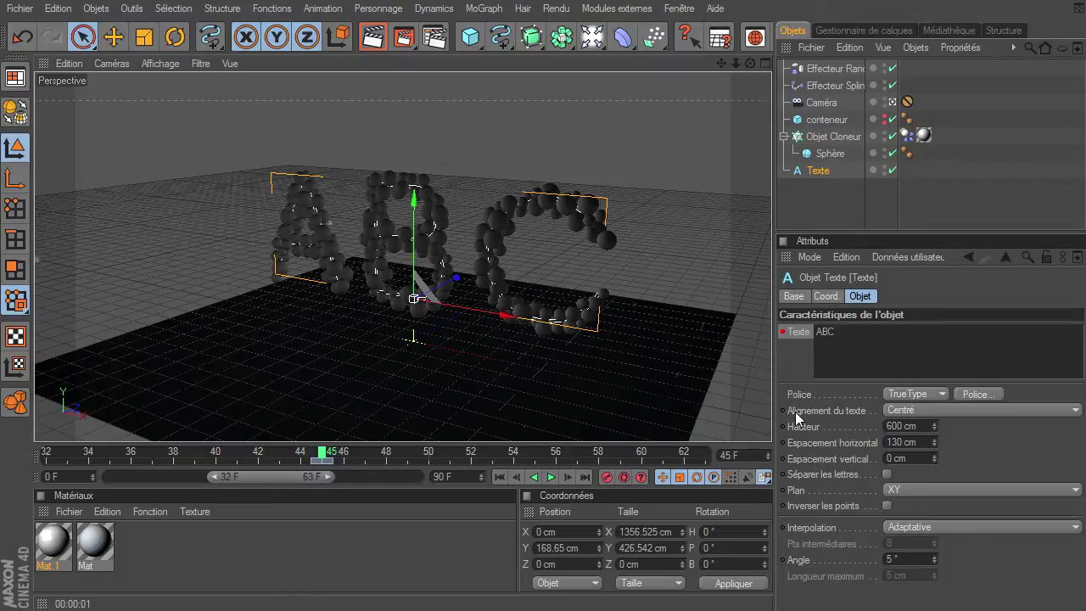
left_click(565, 476)
left_click_drag(269, 475, 283, 477)
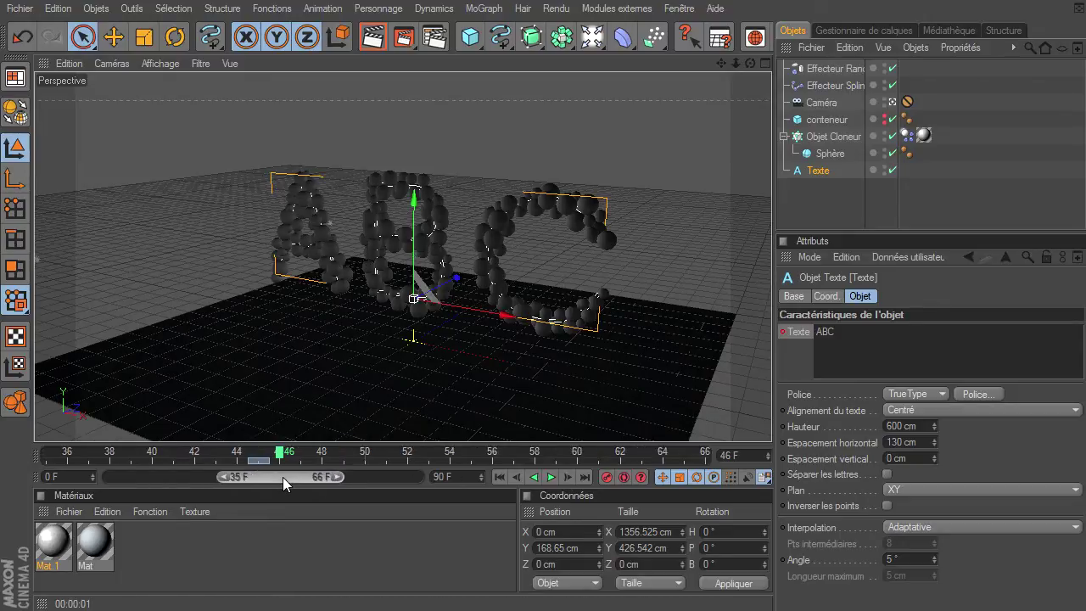
Replace the text with 123, keyframe it, and widen the preview range to 0–90
double_click(845, 337)
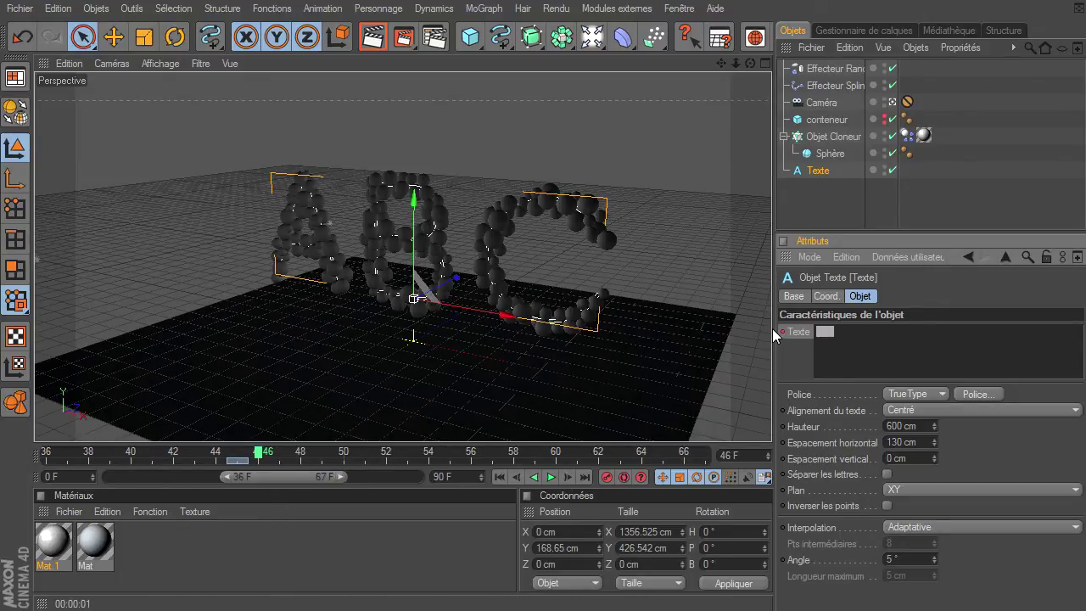
type("123")
left_click(782, 332, "ctrl")
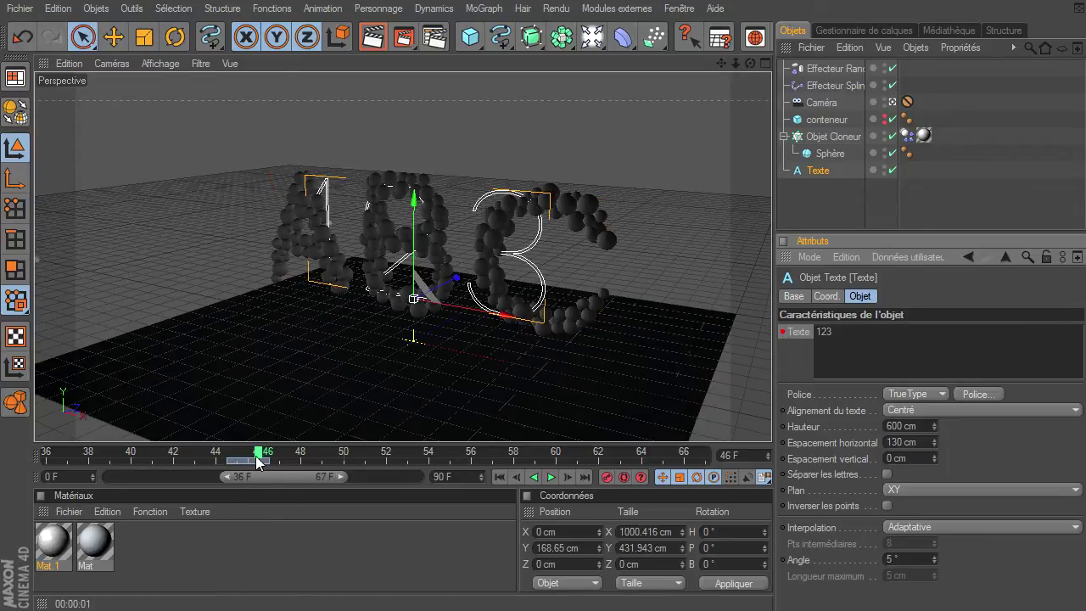
double_click(341, 476)
left_click_drag(227, 475, 48, 495)
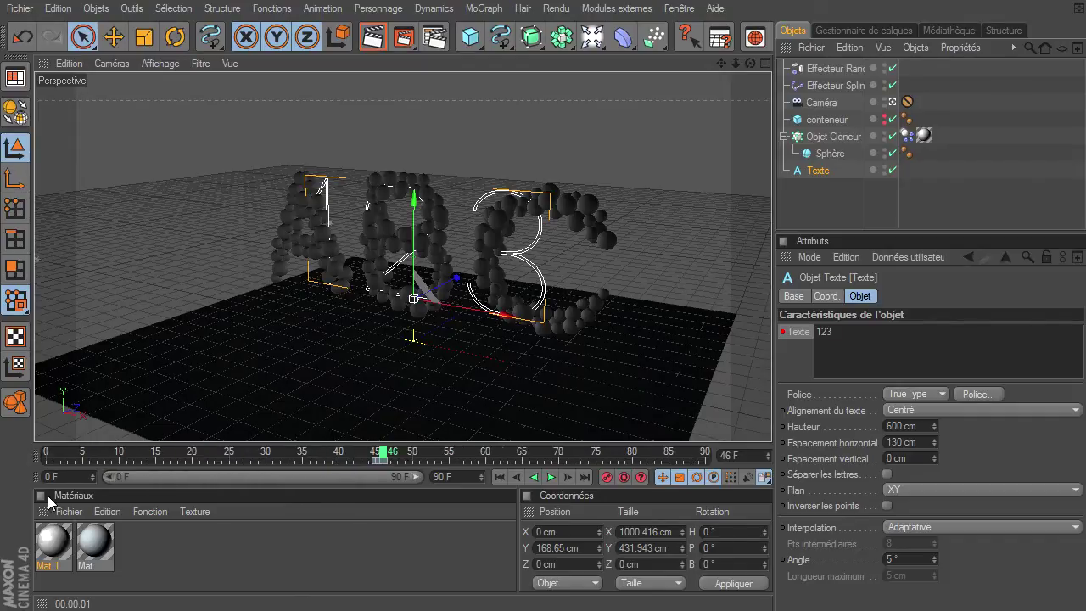
Play the animation from frame 0, pause, and render a preview frame
left_click(499, 476)
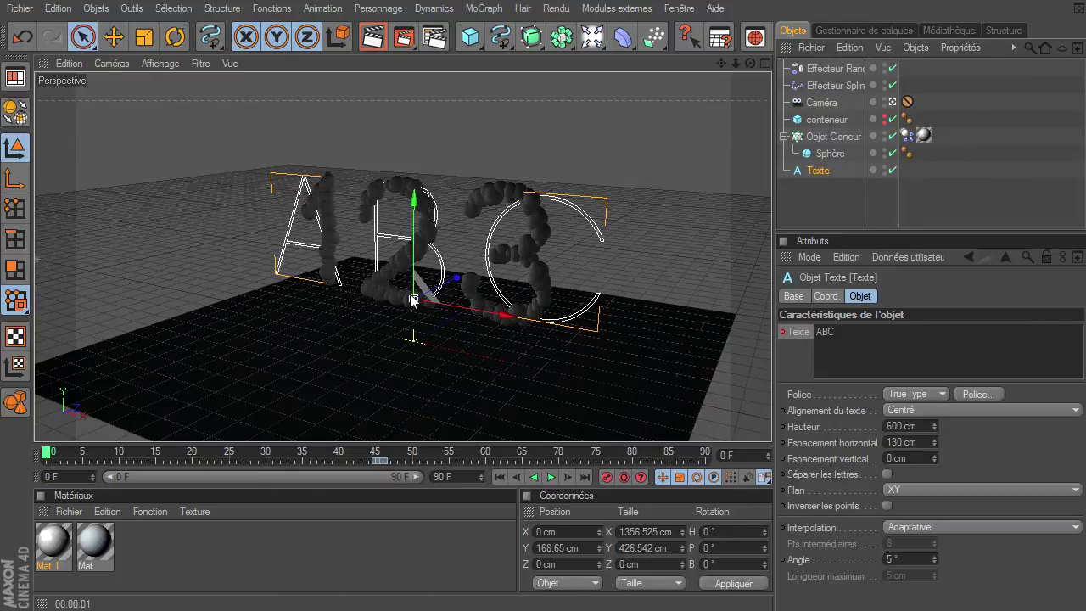
left_click(551, 479)
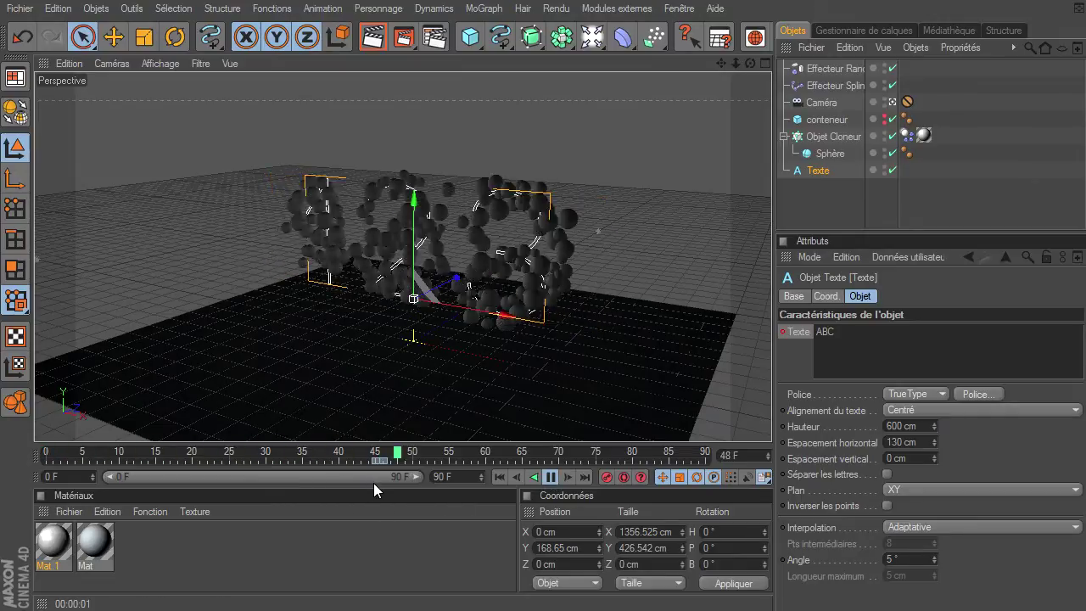
left_click(551, 478)
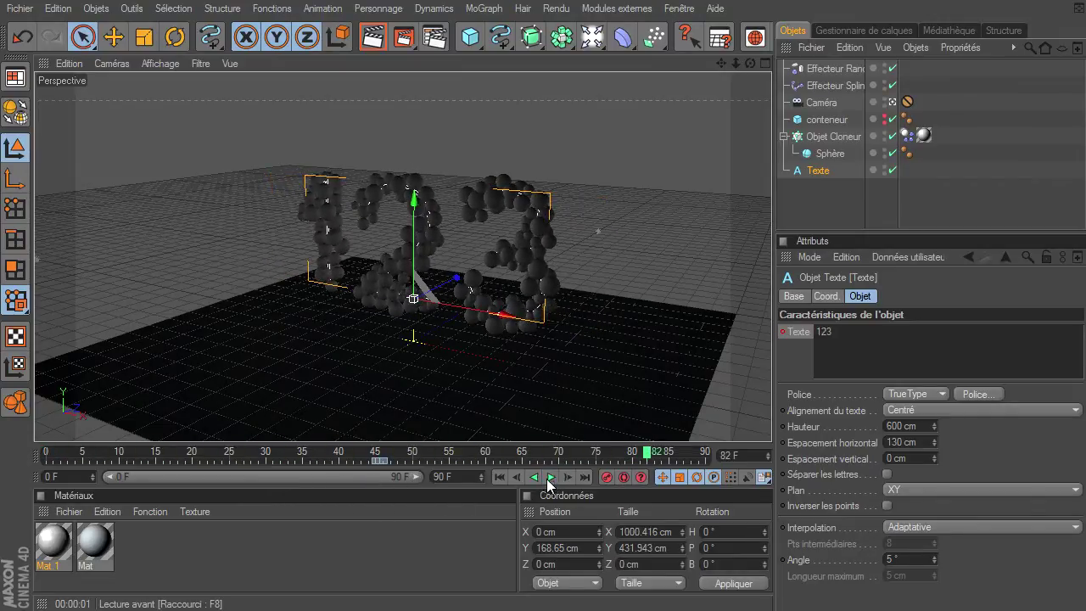
left_click(370, 37)
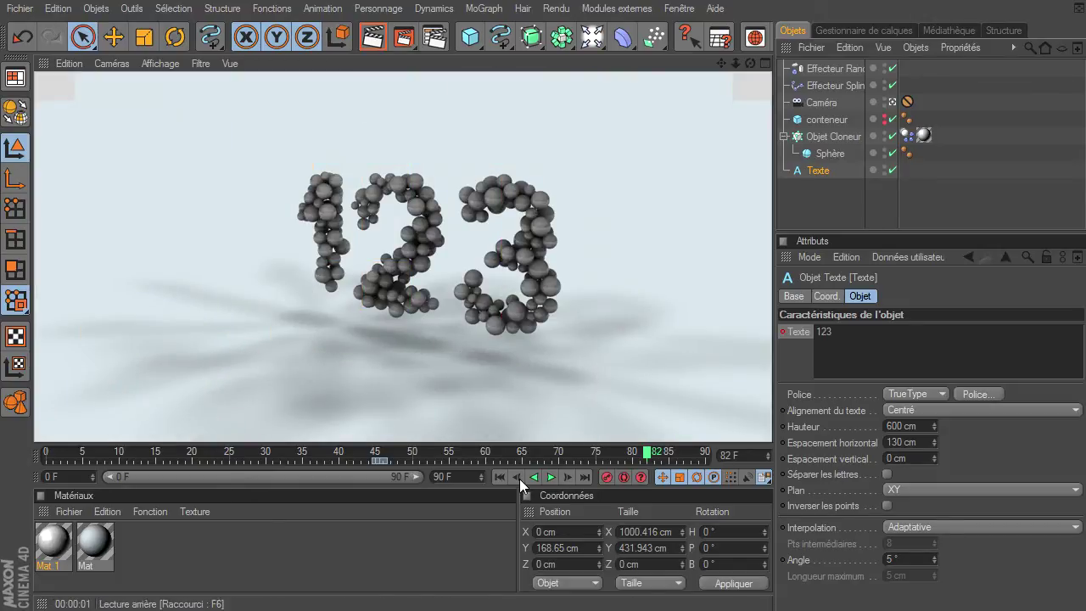
Return to the start, replay the animation, and stop at frame 34
left_click(497, 478)
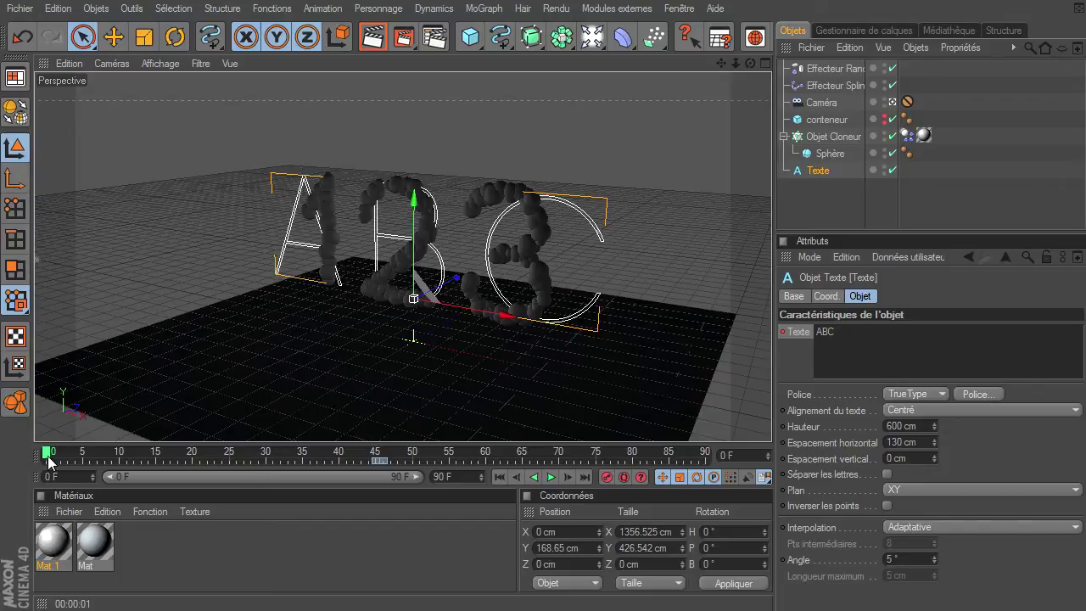
left_click(66, 480)
left_click(550, 477)
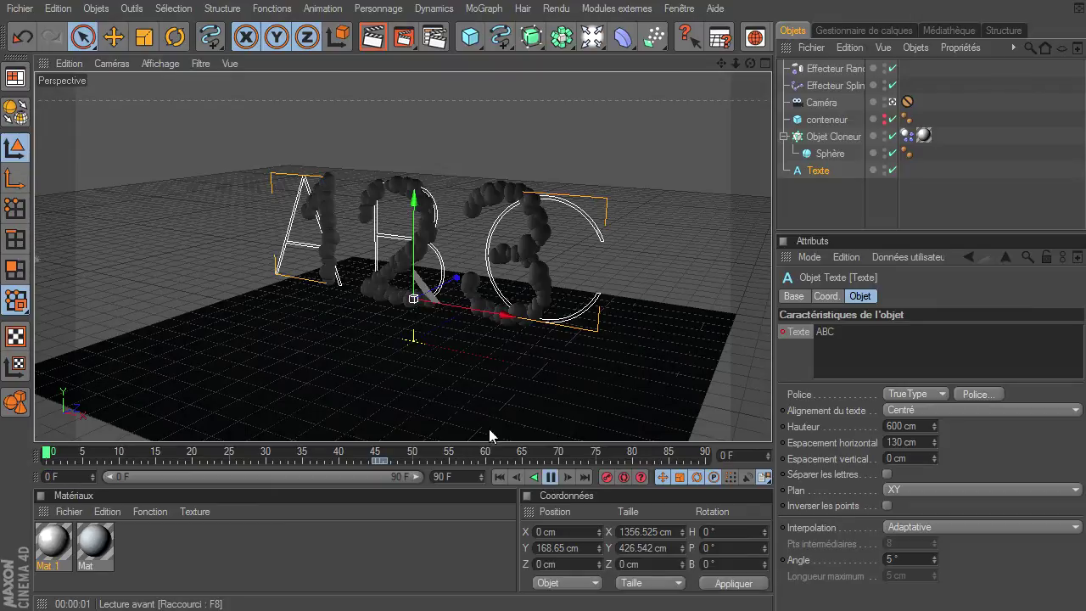
left_click(550, 477)
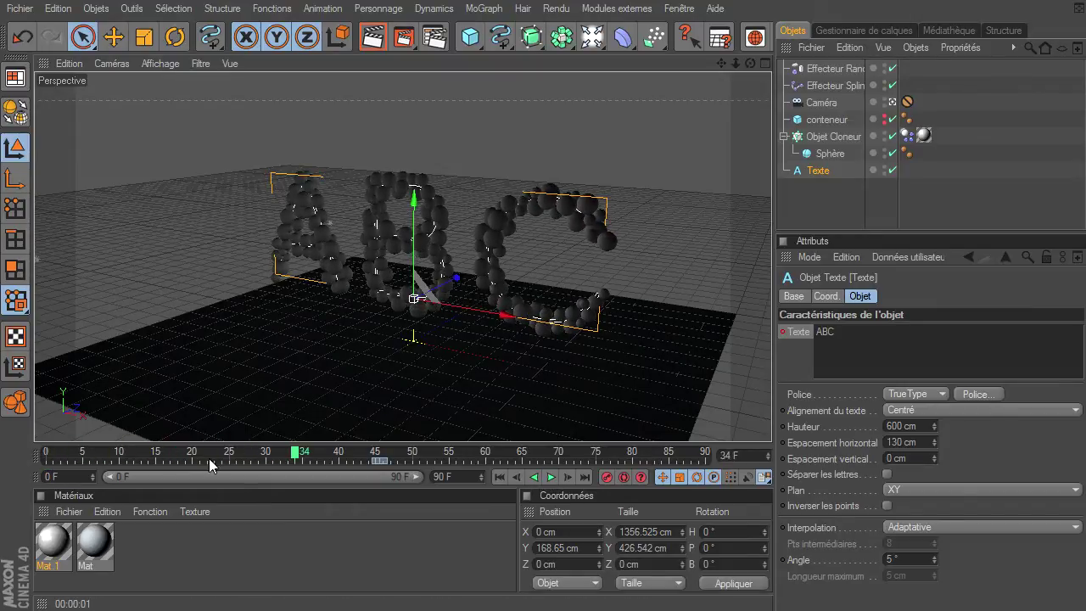
Enter -10 as the timeline's minimum frame and extend the range slider to -10
left_click(500, 476)
double_click(48, 477)
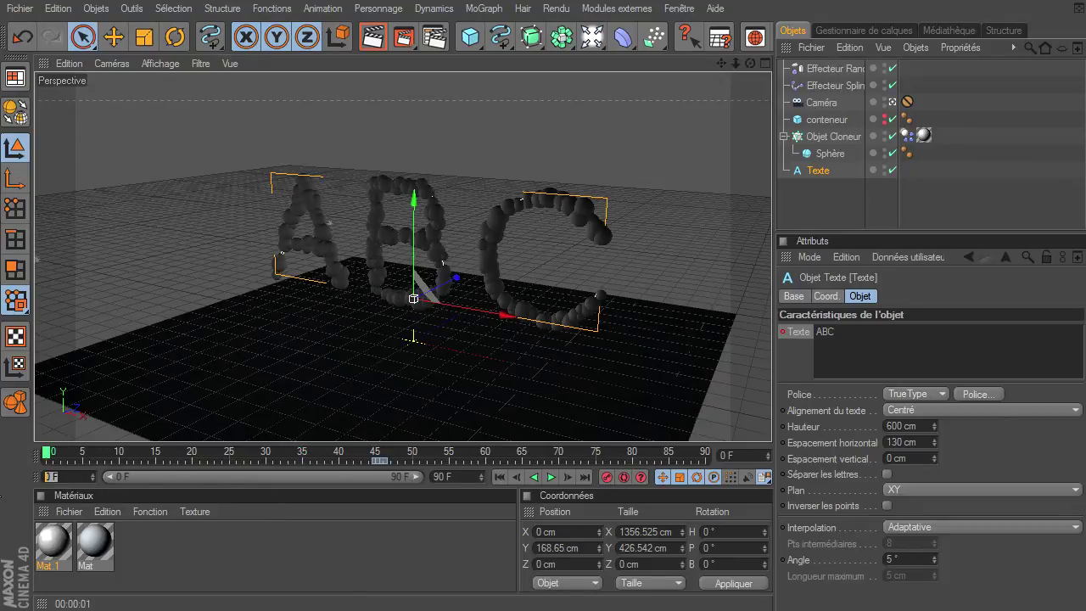
type("-10")
key("Return")
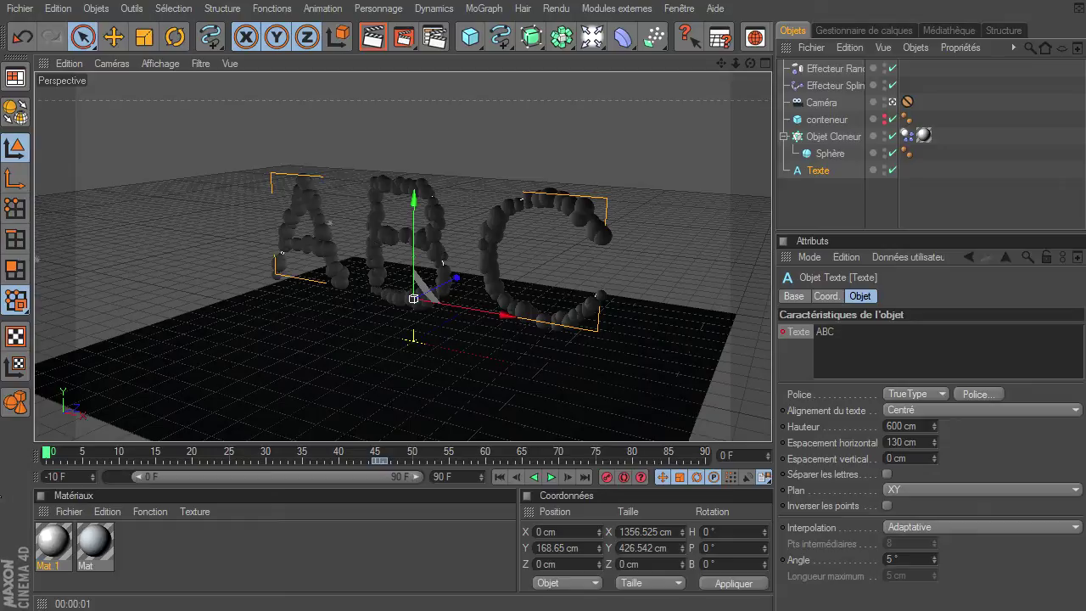
mouse_move(135, 477)
left_mouse_down()
mouse_move(90, 449)
mouse_move(129, 452)
mouse_move(106, 464)
mouse_move(114, 458)
left_mouse_up()
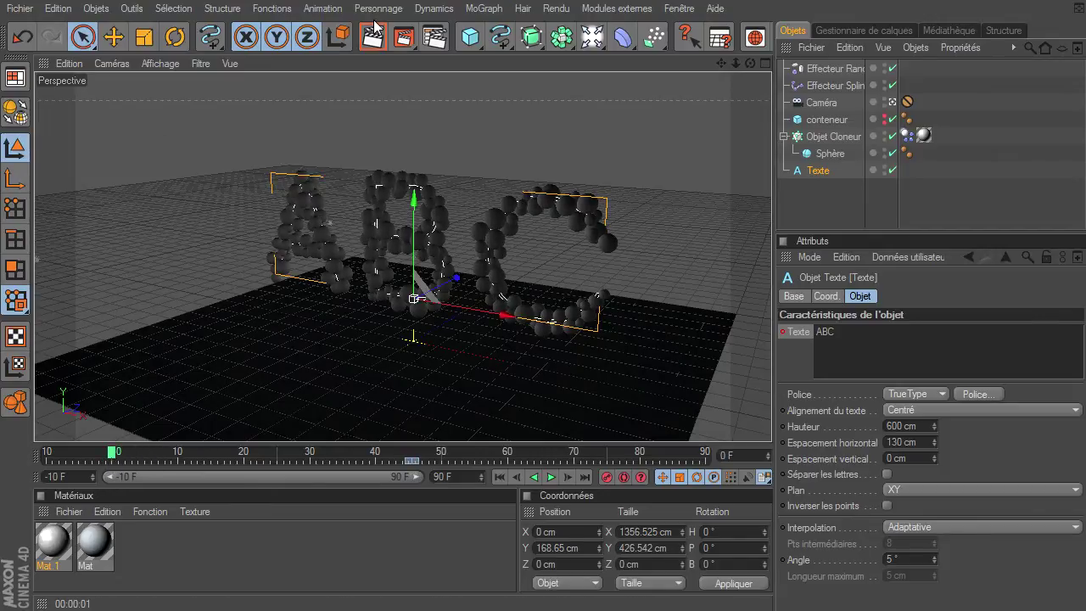
left_click(440, 40)
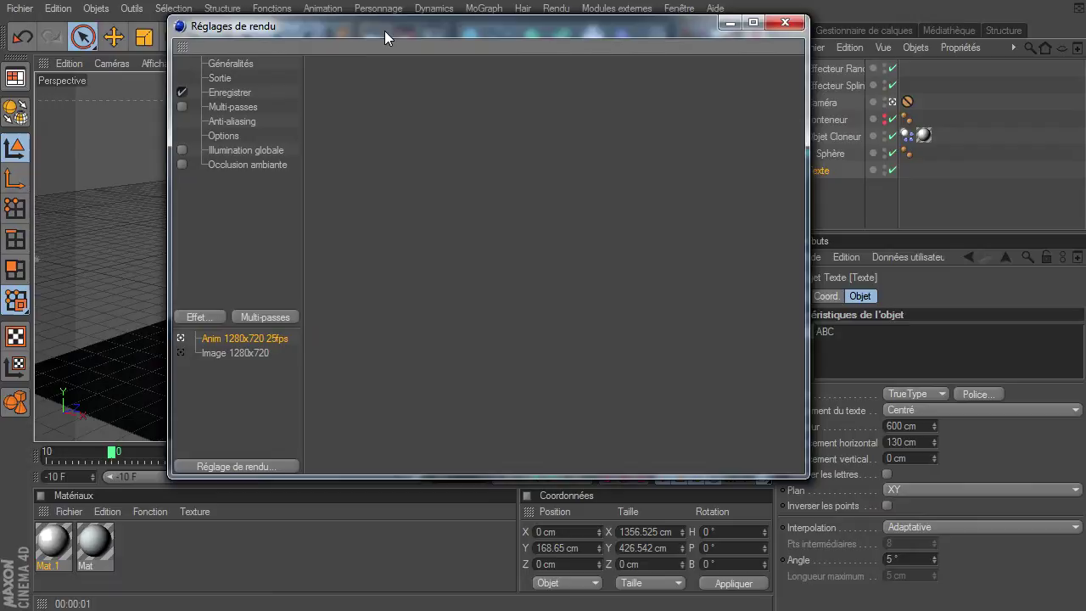
left_click(236, 90)
left_click(229, 79)
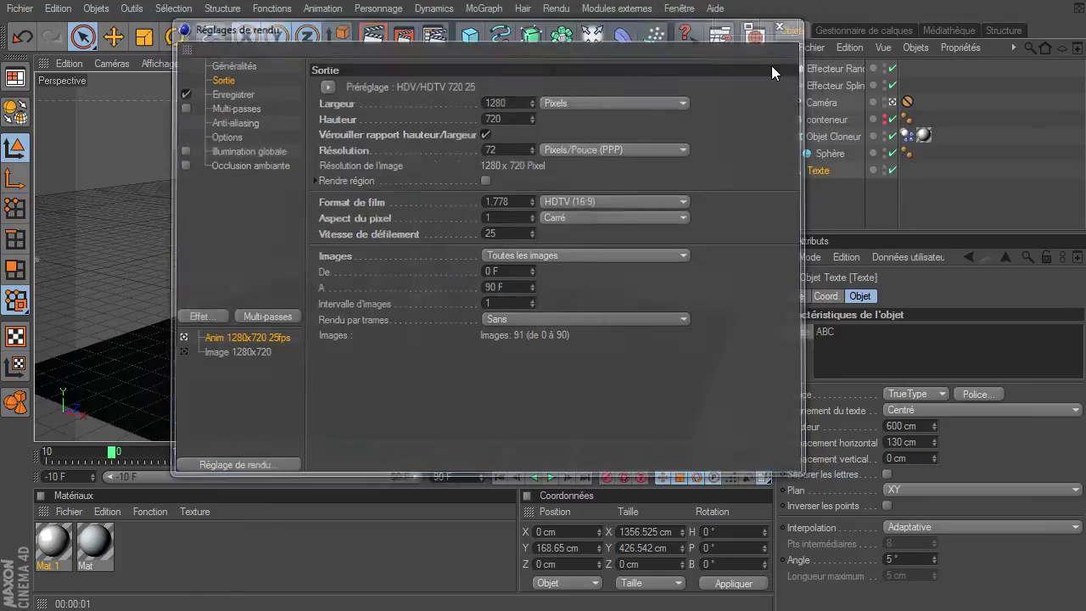
left_click(785, 23)
Replay from frame -10, pause at frame 15, and render the ABC spheres
left_click(499, 480)
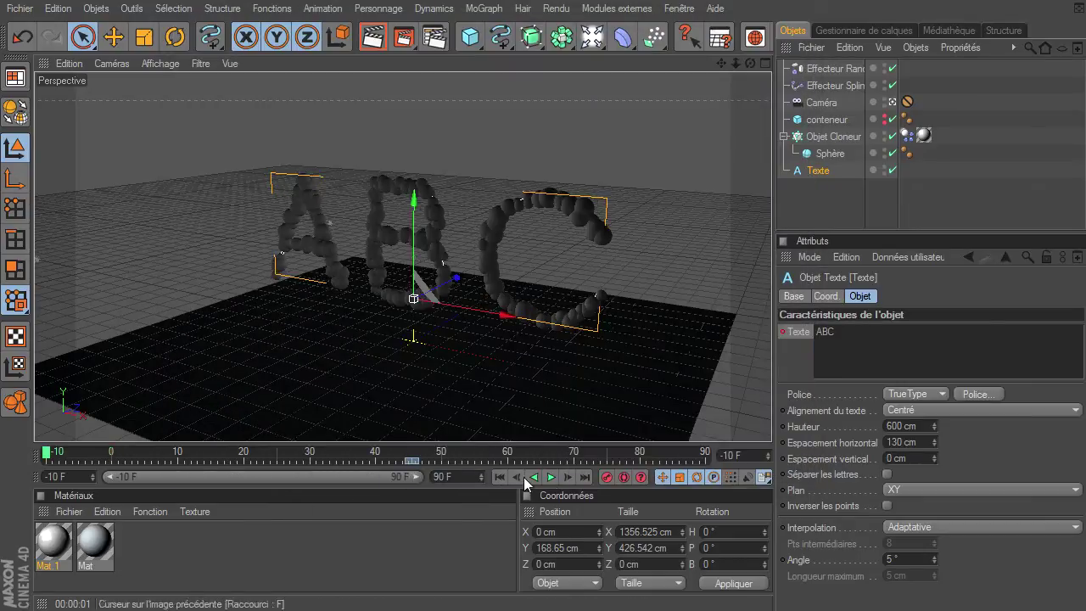
left_click(549, 478)
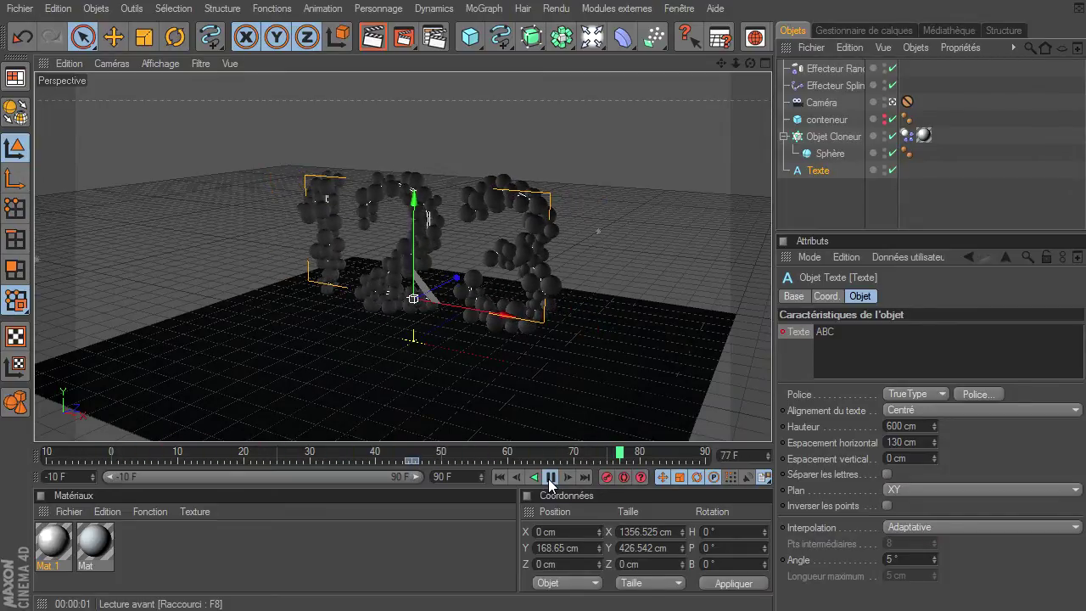
left_click(550, 477)
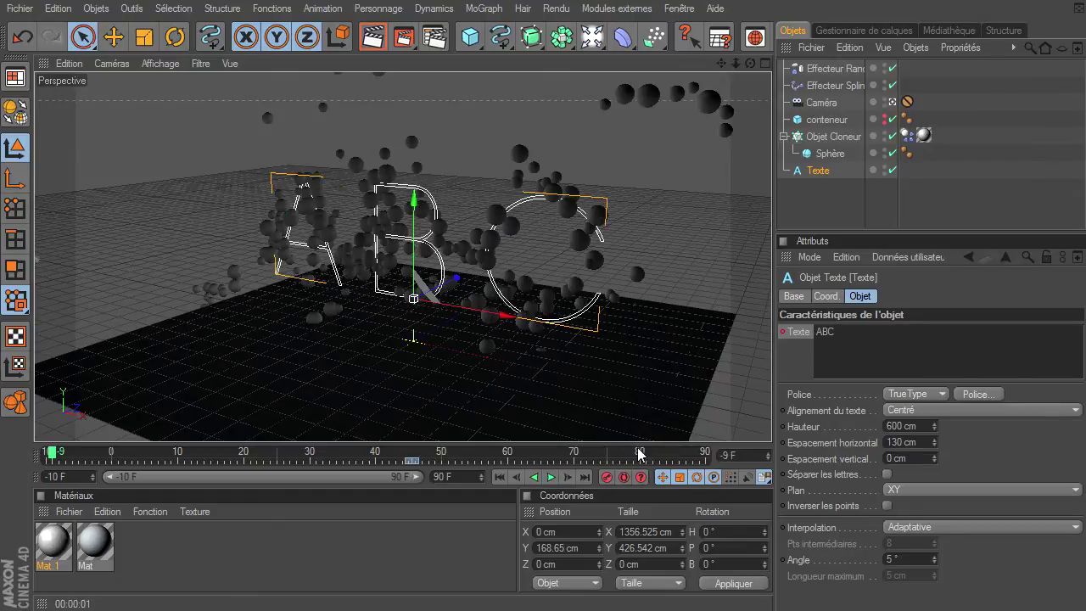
left_click(509, 477)
left_click(551, 478)
left_click(551, 478)
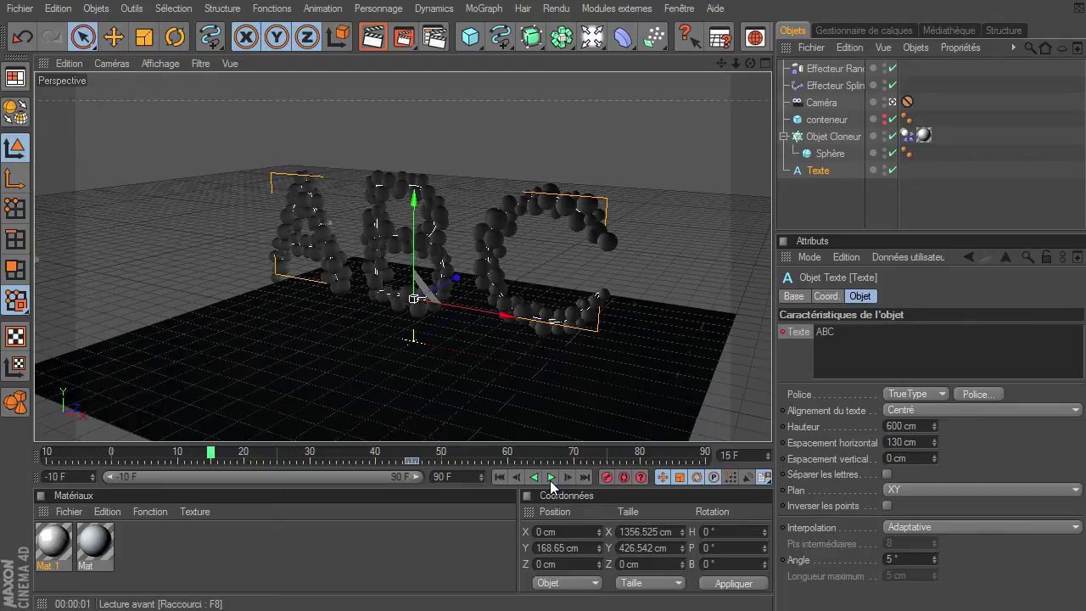
key("ctrl+r")
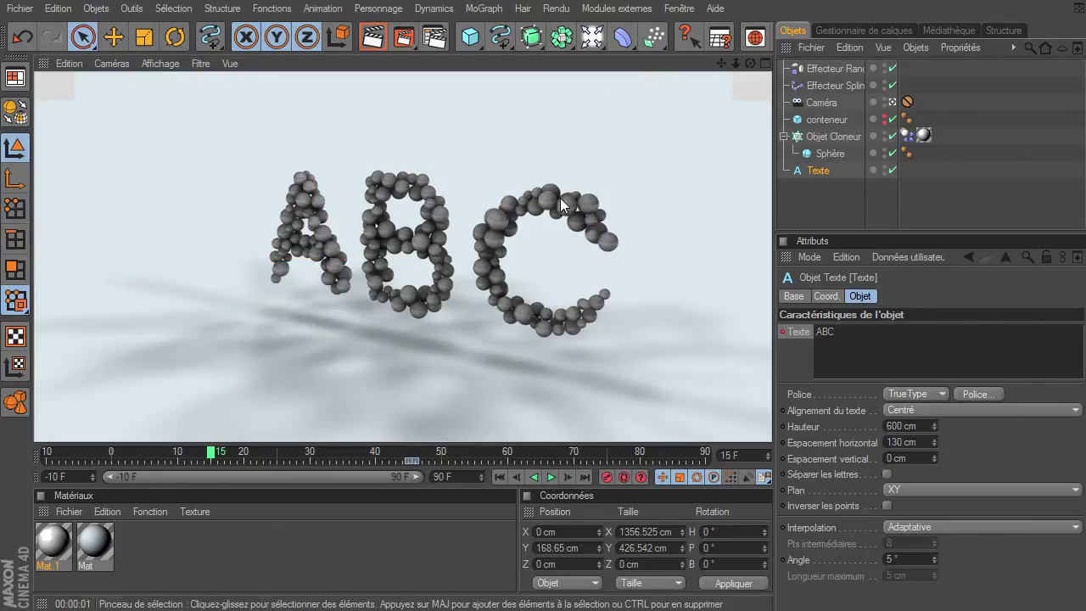
Continue playback to frame 64, render the 123 spheres, and clear the selection
left_click(551, 477)
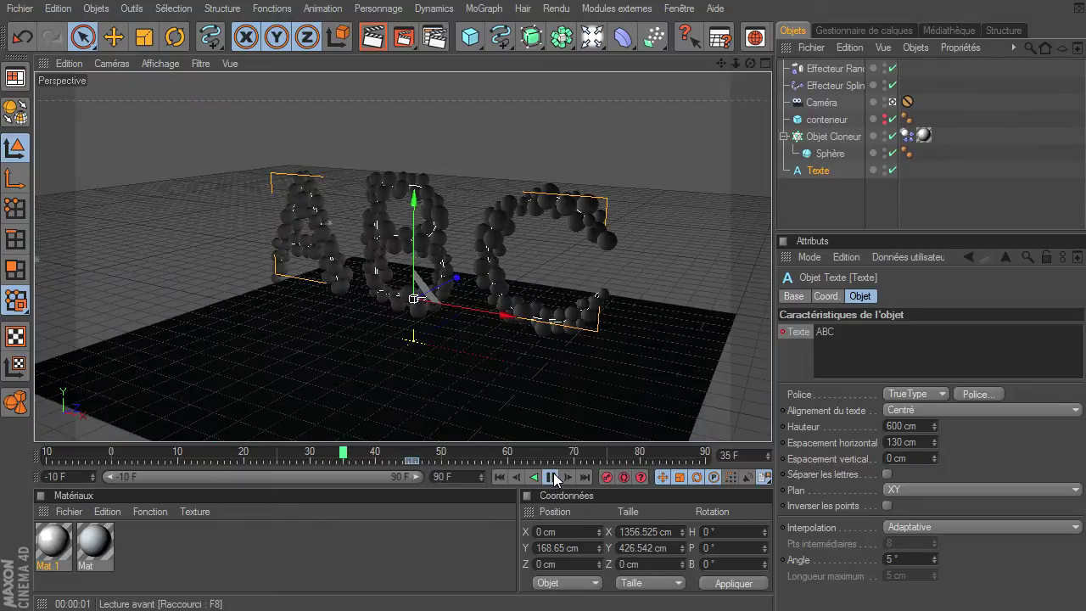
left_click(550, 477)
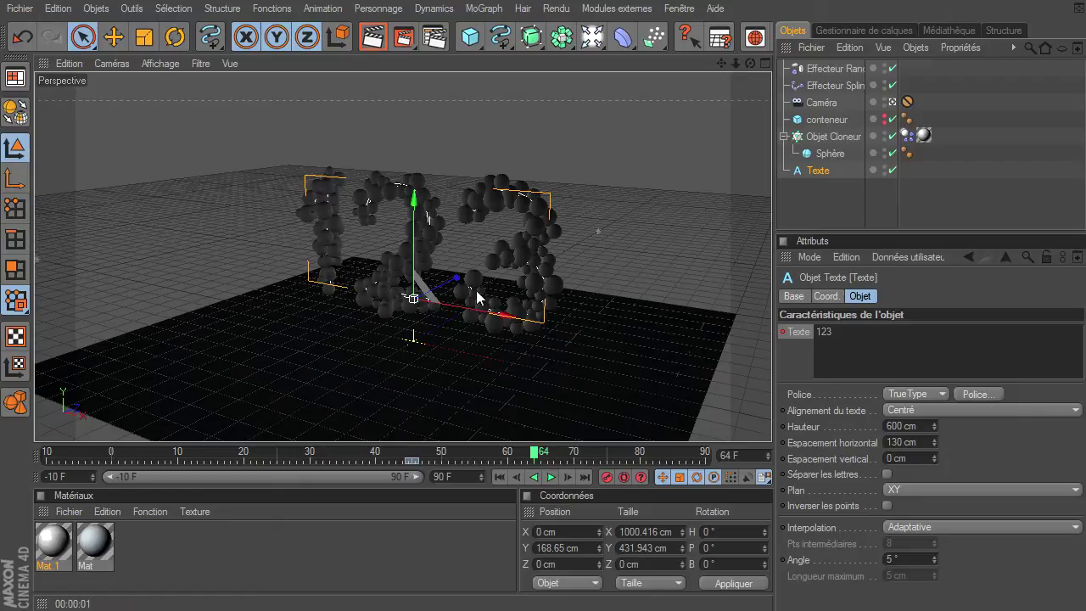
left_click(373, 36)
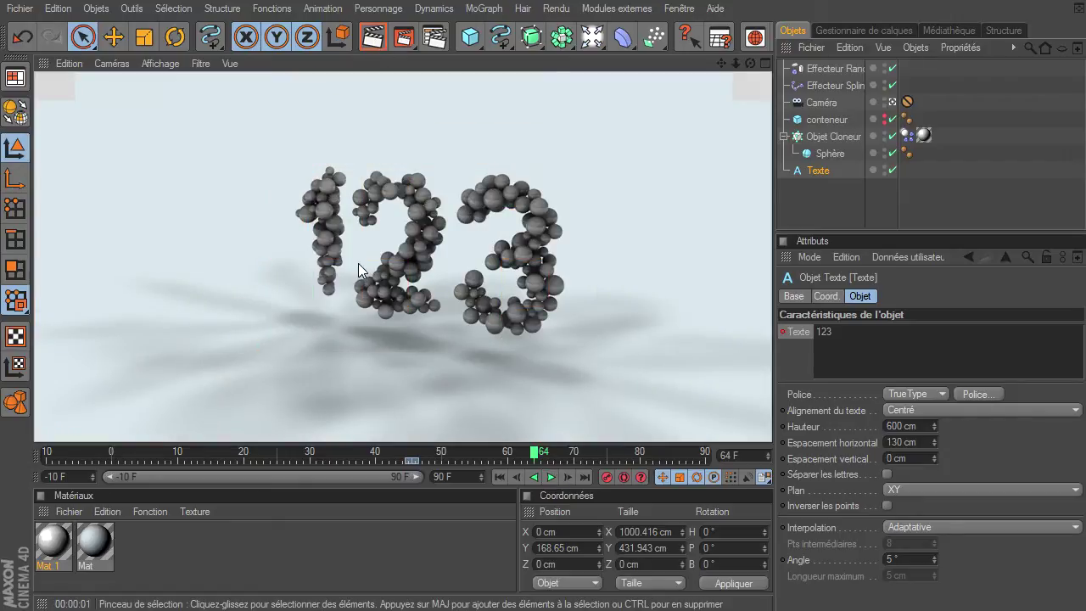
left_click(807, 195)
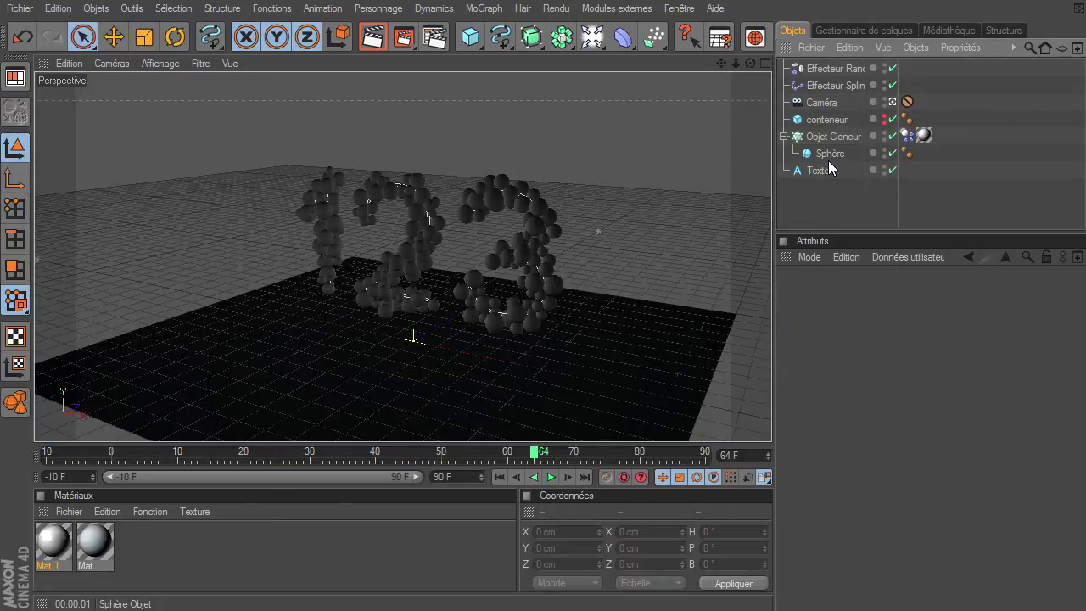
Add a Cube sized 50 cm, drop it under Objet Cloneur beside Sphère, and play
left_click(470, 36)
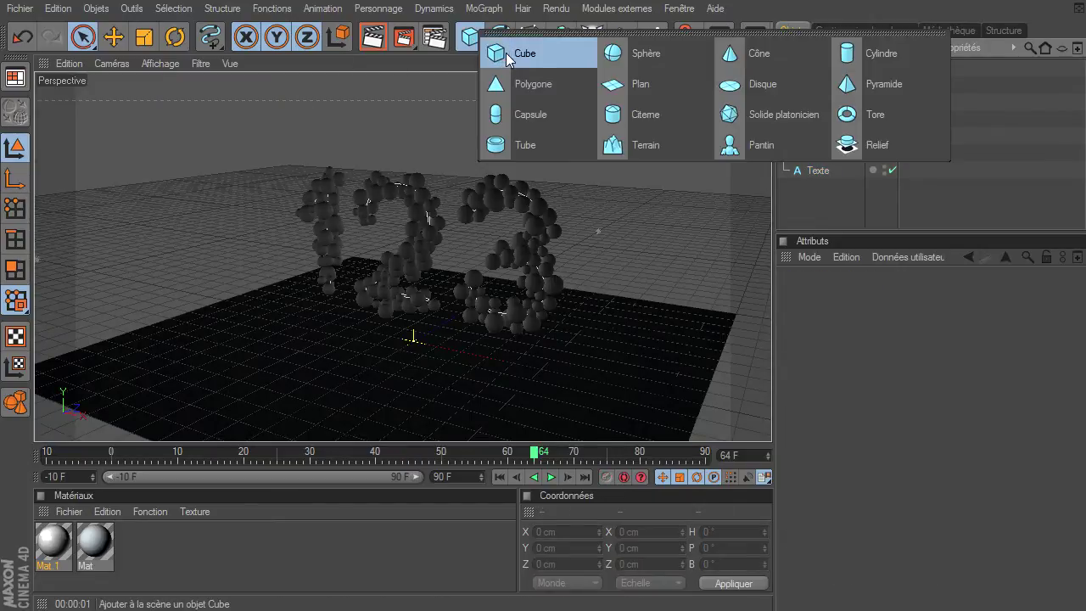
left_click(510, 56)
left_click(867, 332)
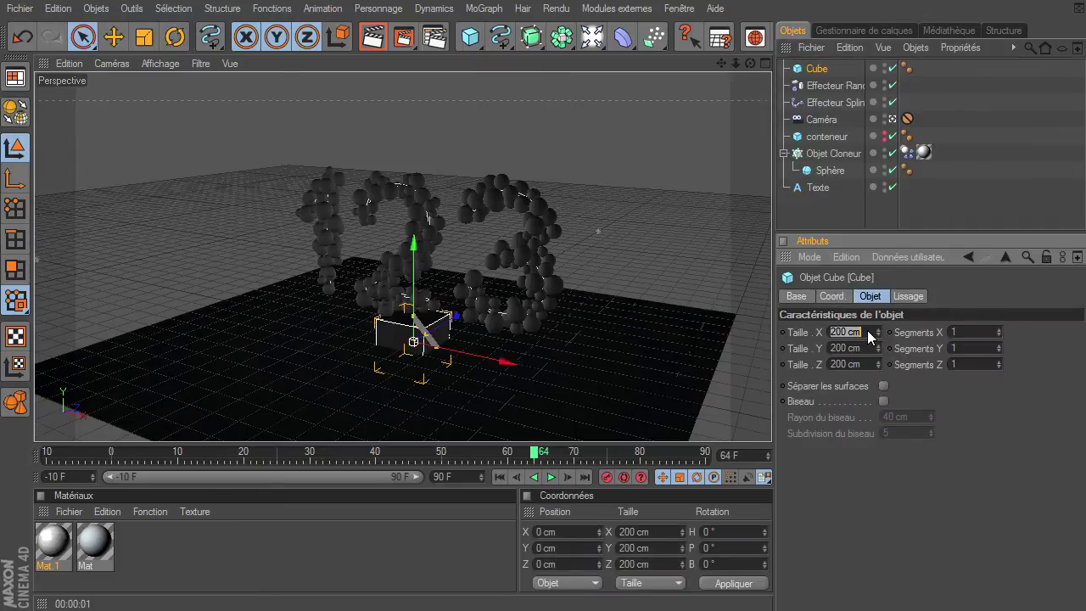
type("30")
type("30")
left_click(860, 365)
key("Return")
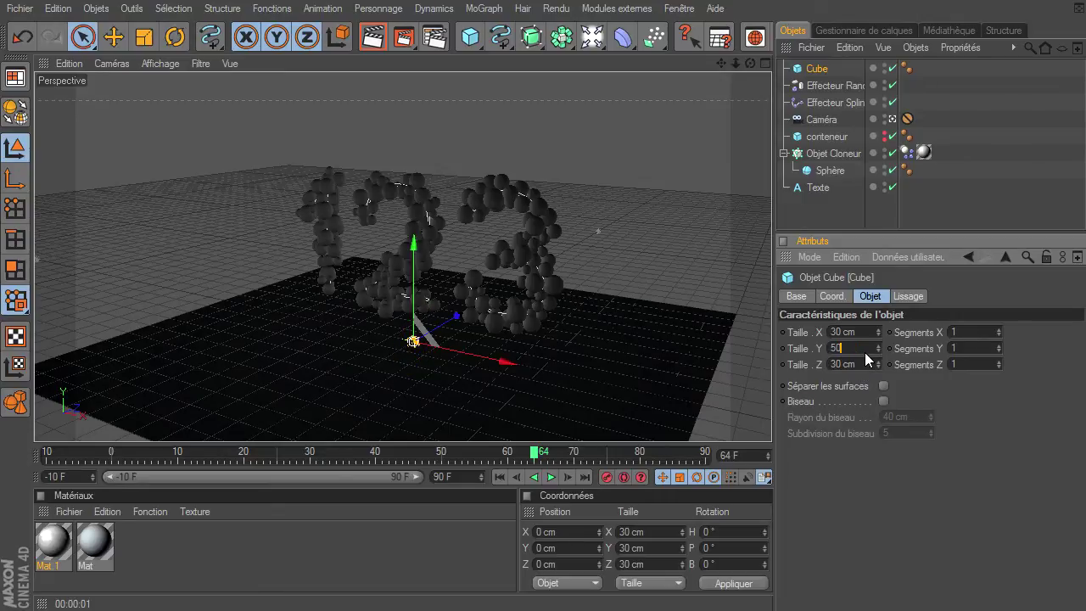
type("50")
key("Return")
left_click(852, 331)
type("50")
key("Return")
left_click_drag(806, 72, 833, 154)
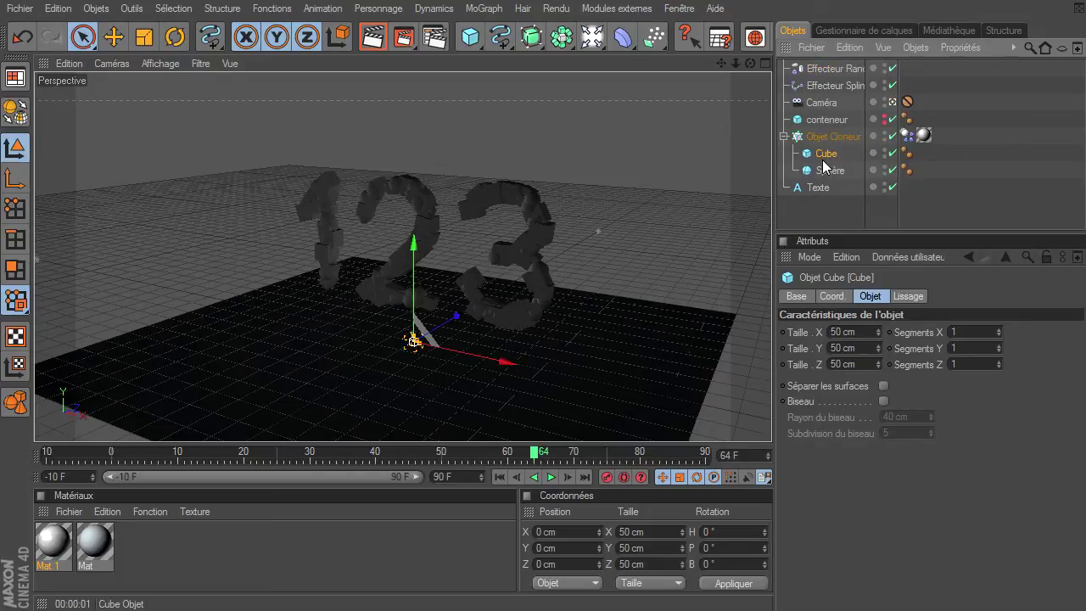
left_click(501, 477)
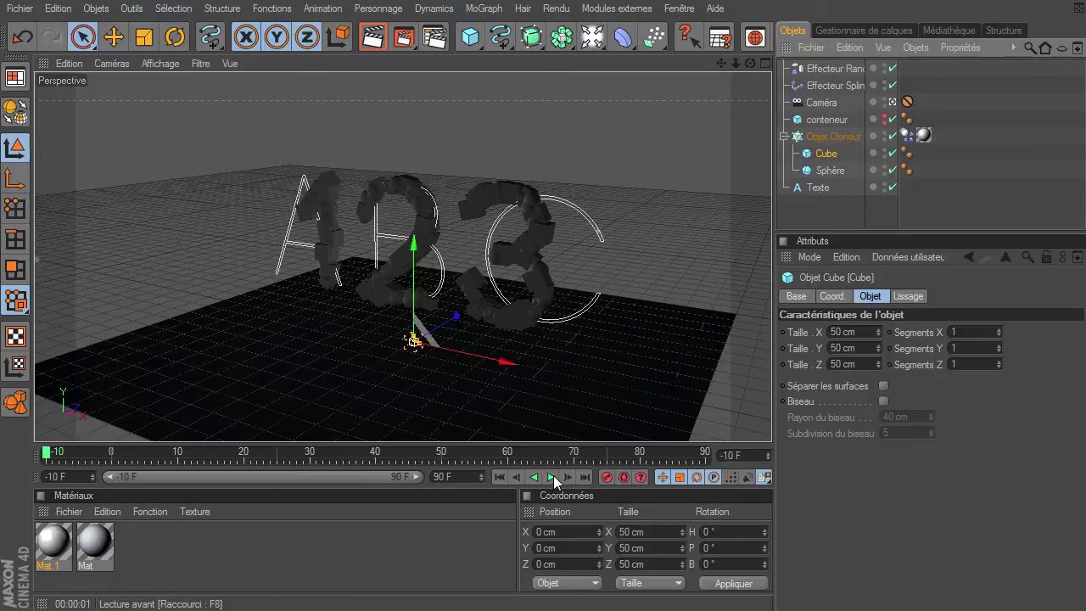
left_click(551, 477)
left_click(551, 477)
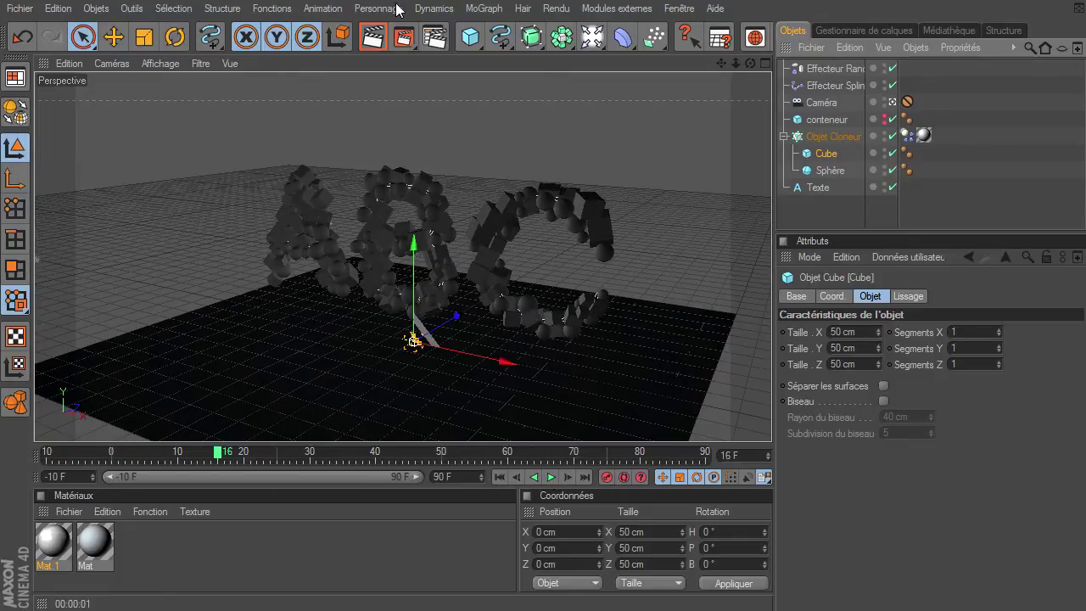
left_click(357, 38)
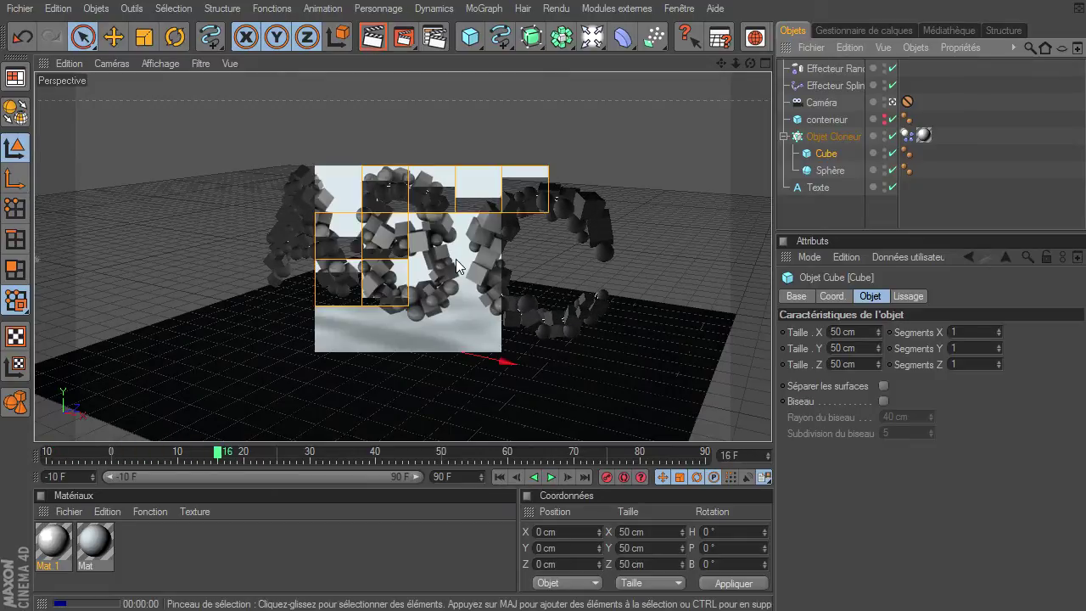
left_click(552, 479)
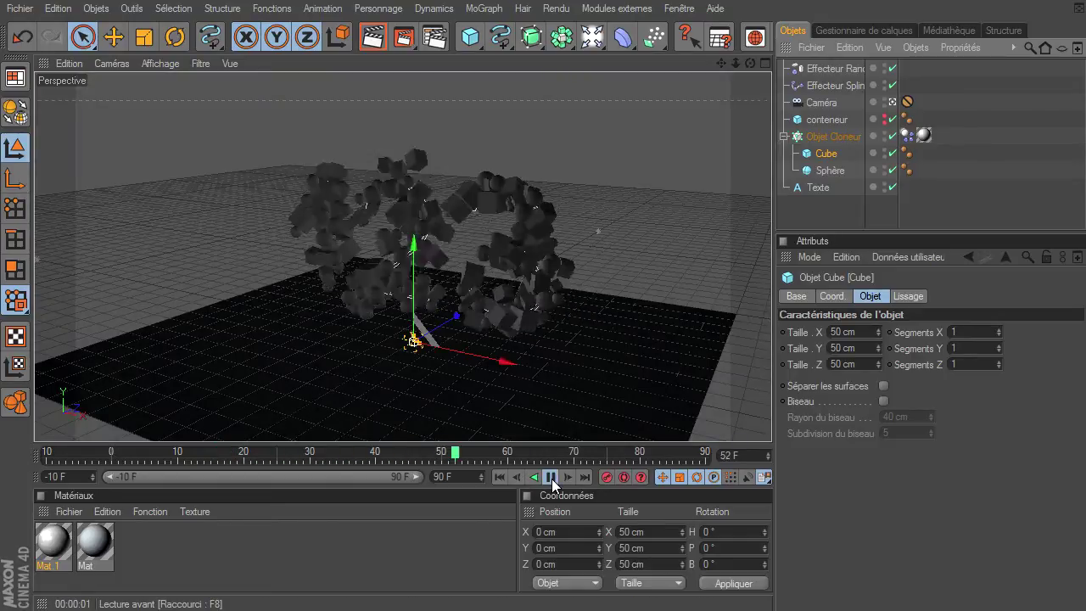
left_click(551, 478)
left_click(370, 38)
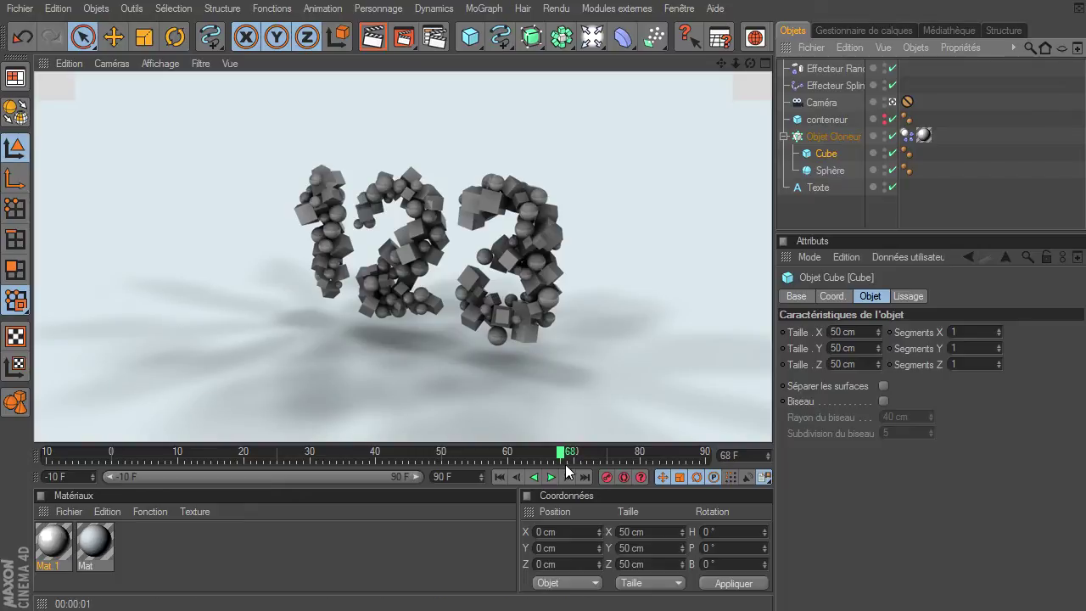
left_click(498, 477)
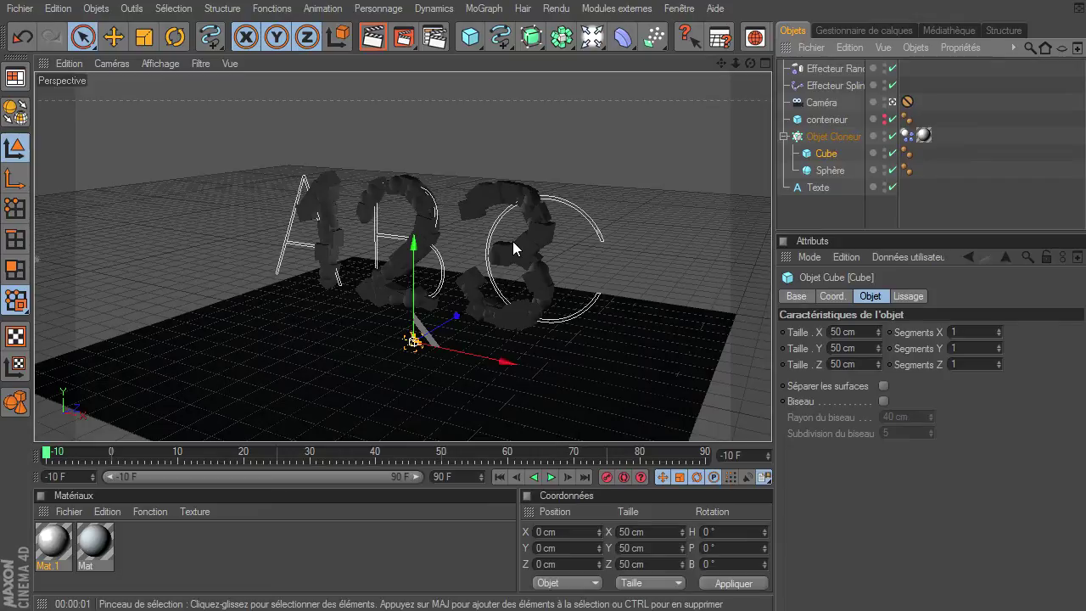
left_click(809, 211)
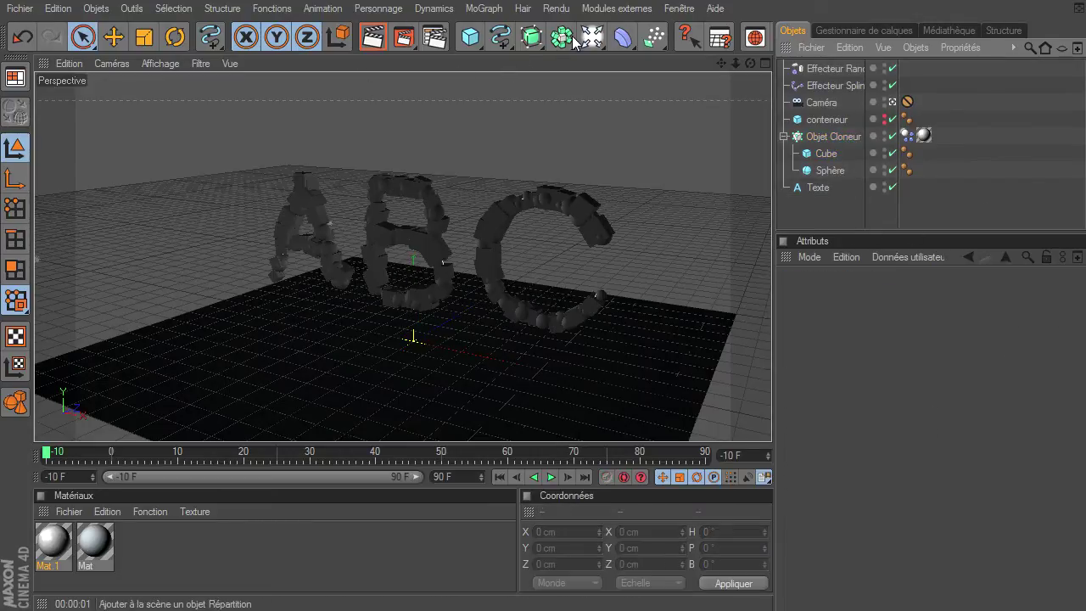
Bring the camera view down close to the floor and add a new 200 cm Cube
left_click(896, 103)
mouse_move(749, 65)
left_mouse_down()
mouse_move(732, 69)
mouse_move(771, 420)
left_mouse_up()
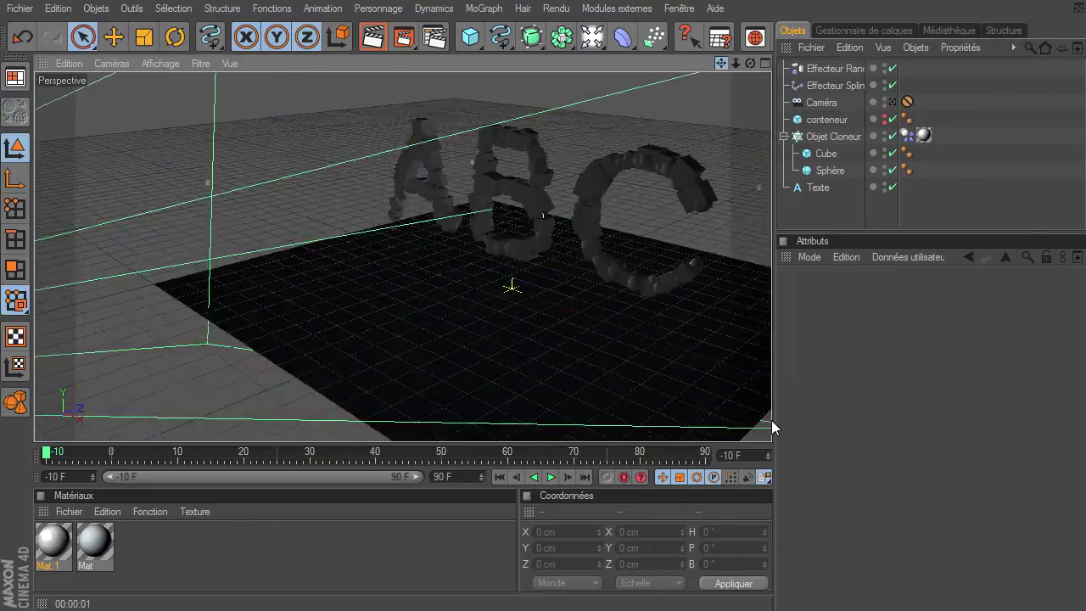
left_click_drag(733, 67, 771, 420)
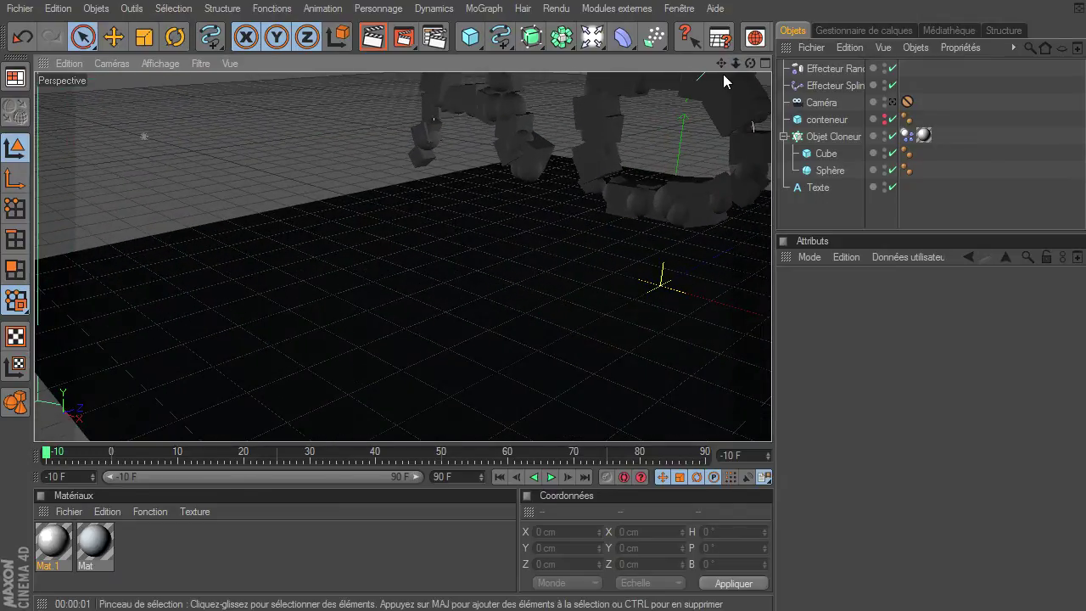
left_click_drag(722, 68, 771, 420)
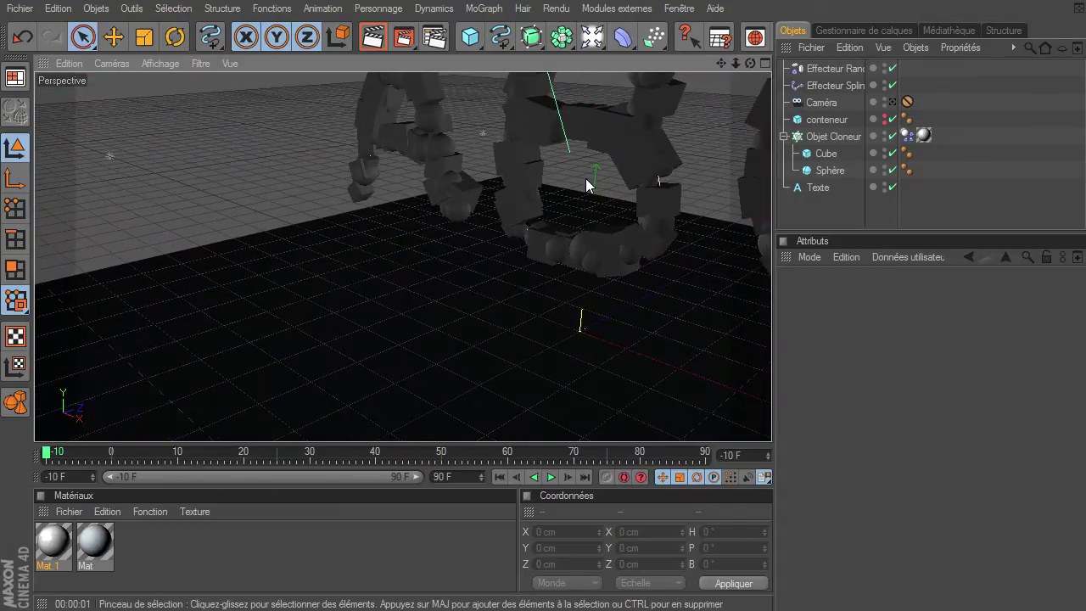
left_click_drag(726, 64, 771, 420)
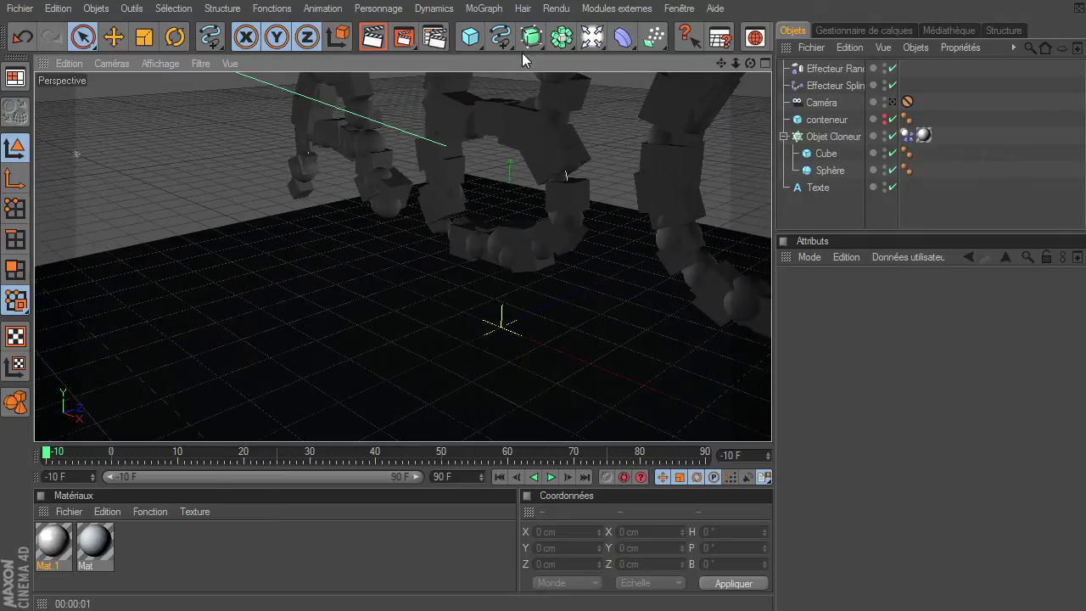
left_click_drag(473, 44, 549, 52)
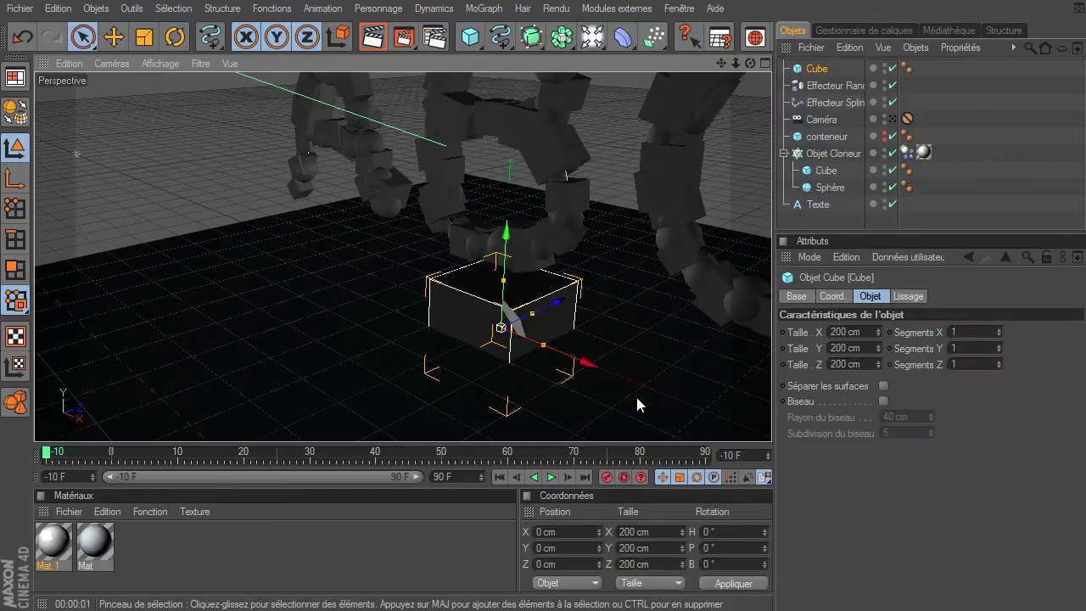
Set the cube's X and Y size to 20 cm, making a 20 × 20 × 200 cm bar
left_click(868, 366)
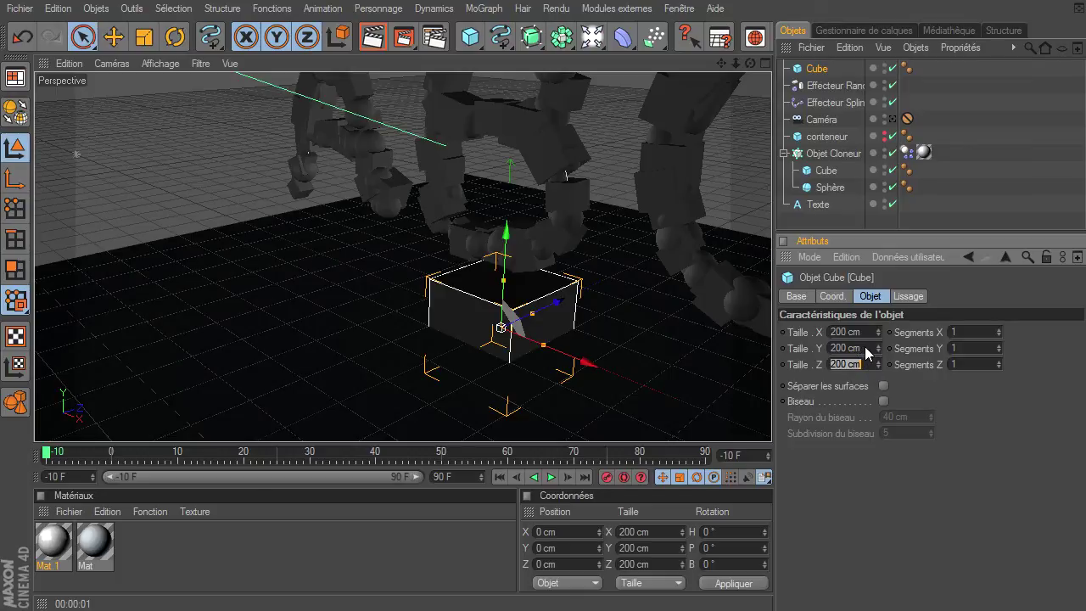
left_click(865, 347)
left_click(862, 334)
type("20")
key("Return")
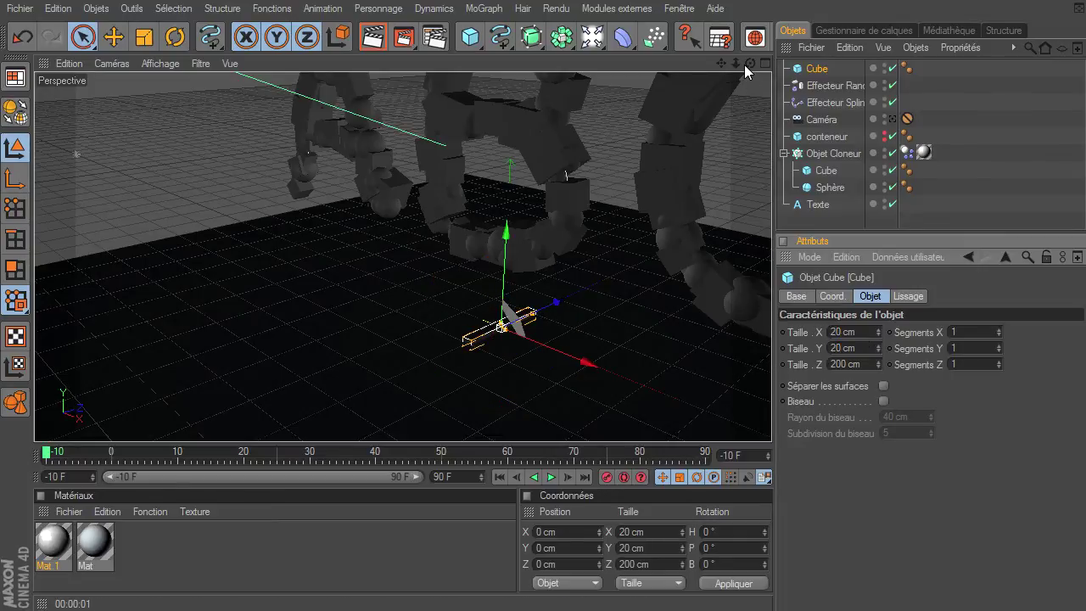
Give the bar 2 segments along X and 3 along Z
left_click_drag(737, 68, 678, 149)
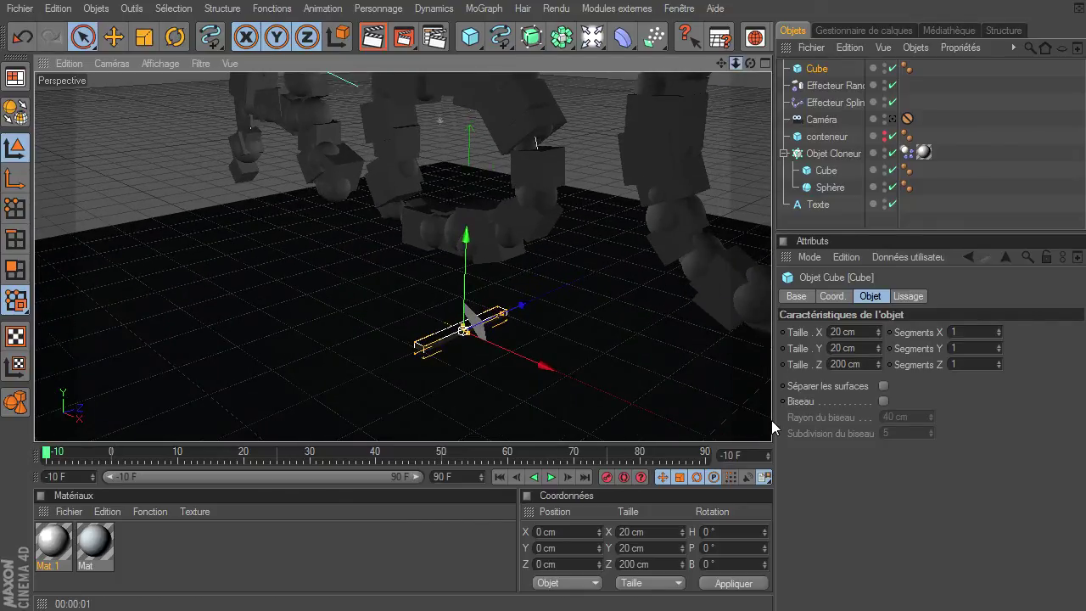
left_click_drag(729, 61, 771, 420)
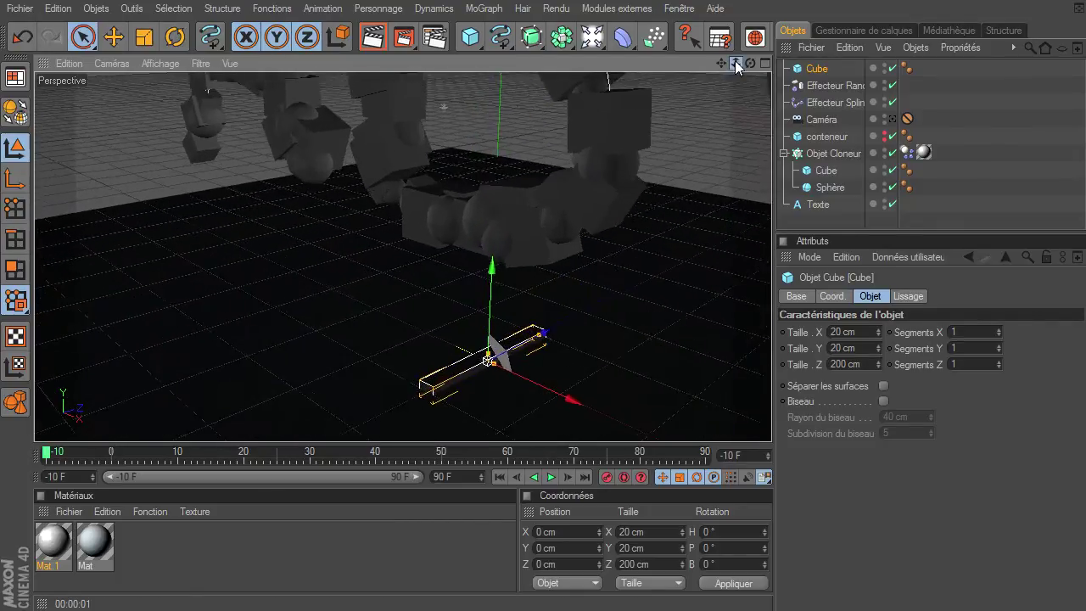
left_click(999, 329)
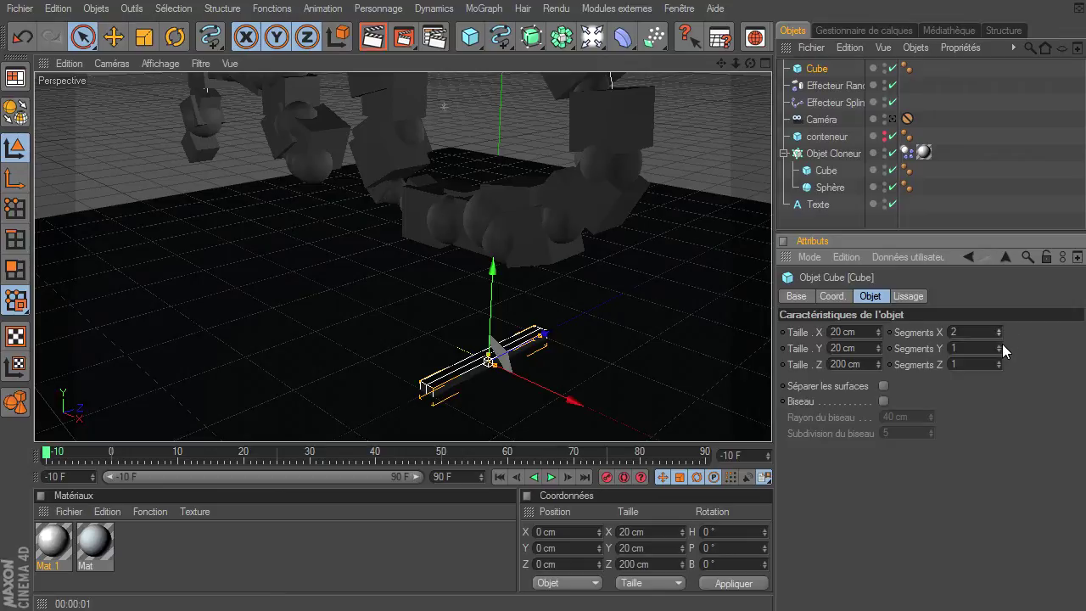
double_click(1002, 360)
mouse_move(752, 65)
left_mouse_down()
mouse_move(740, 420)
mouse_move(772, 429)
mouse_move(774, 415)
mouse_move(771, 430)
left_mouse_up()
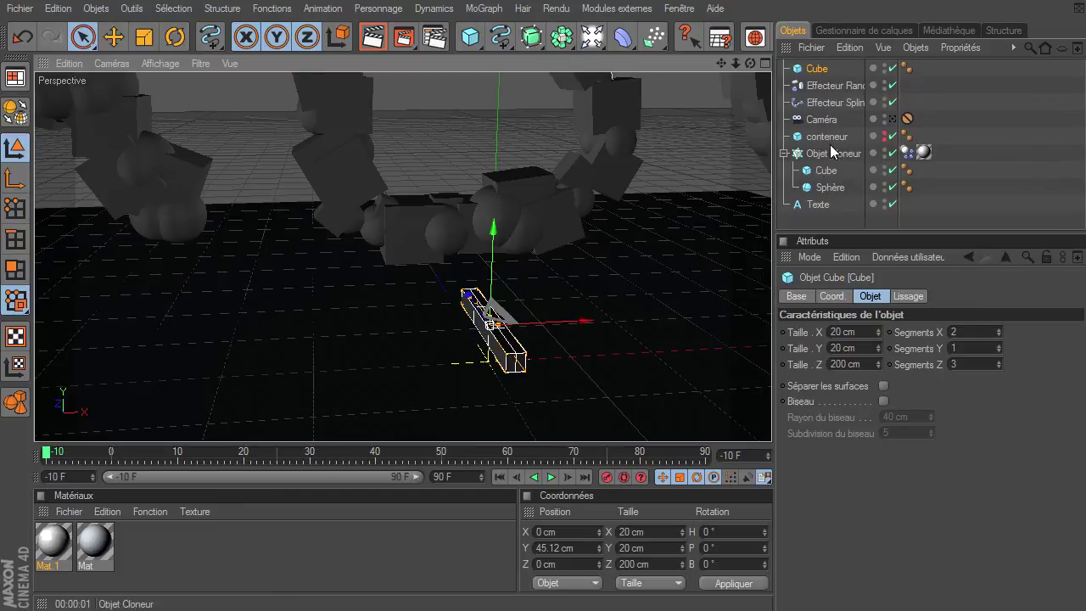
left_click(784, 153)
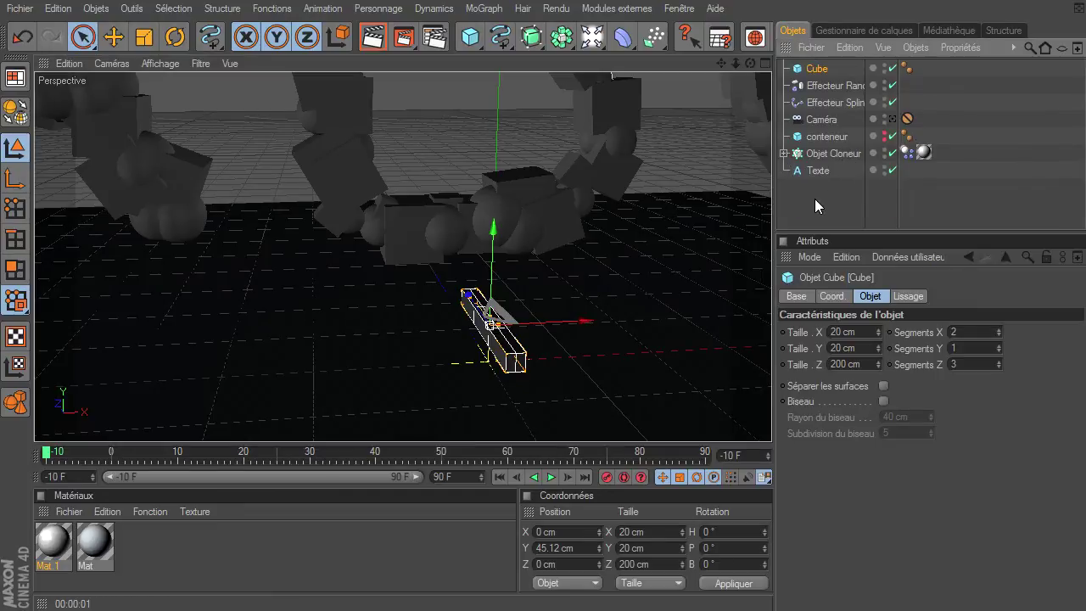
Frame the bar in the viewport and select the new Cube object
left_click(814, 198)
left_click_drag(736, 64, 771, 420)
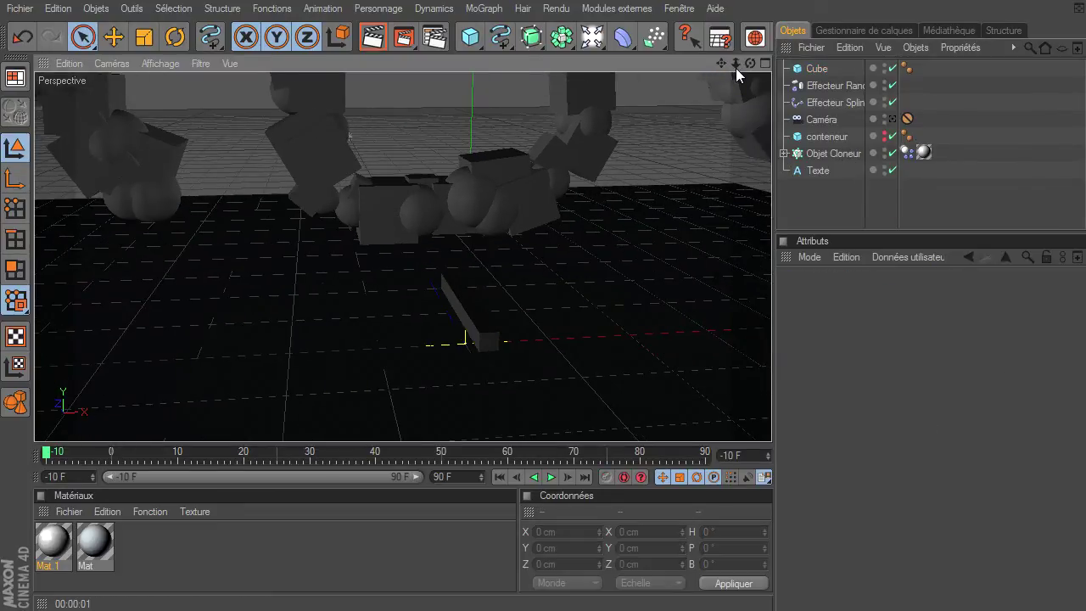
left_click_drag(736, 67, 772, 420)
mouse_move(720, 66)
left_mouse_down()
mouse_move(771, 420)
mouse_move(198, 155)
left_mouse_up()
left_click(816, 71)
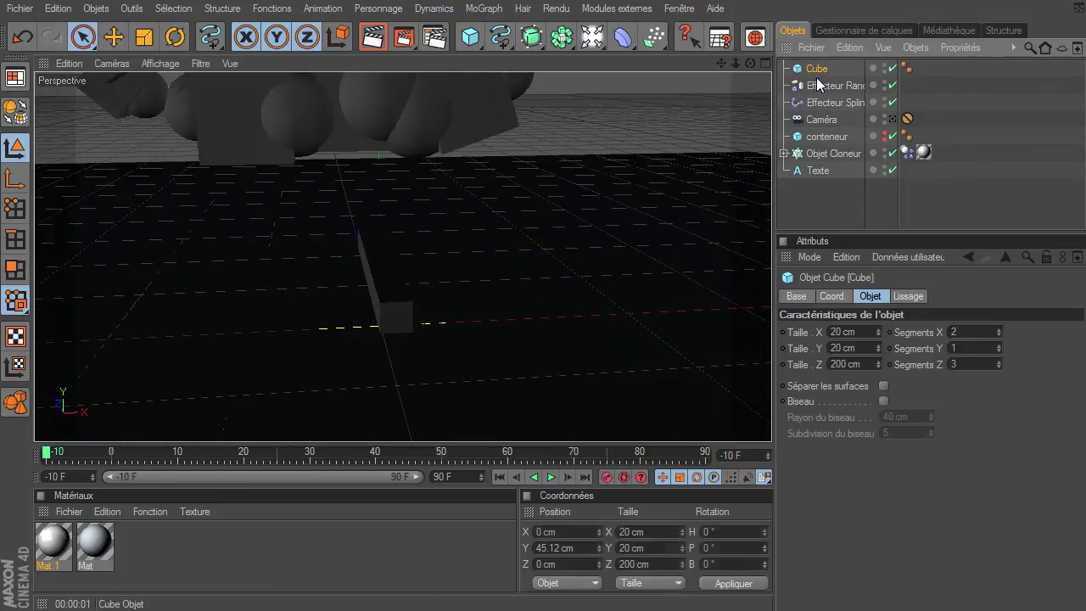
Convert the Cube bar into an editable polygon object and switch to Edges mode
left_click_drag(751, 64, 771, 420)
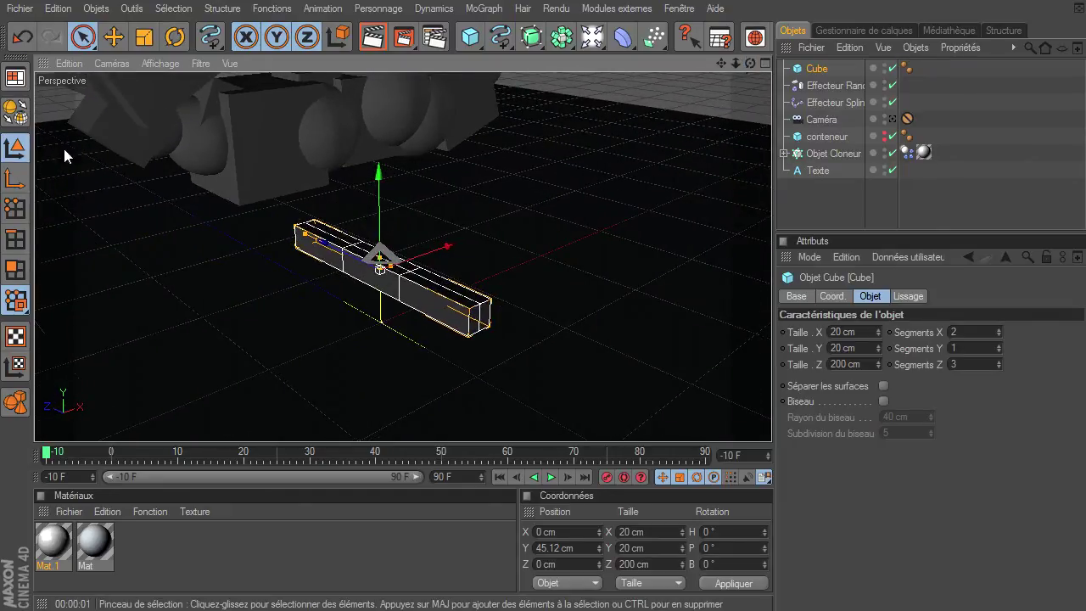
left_click(15, 120)
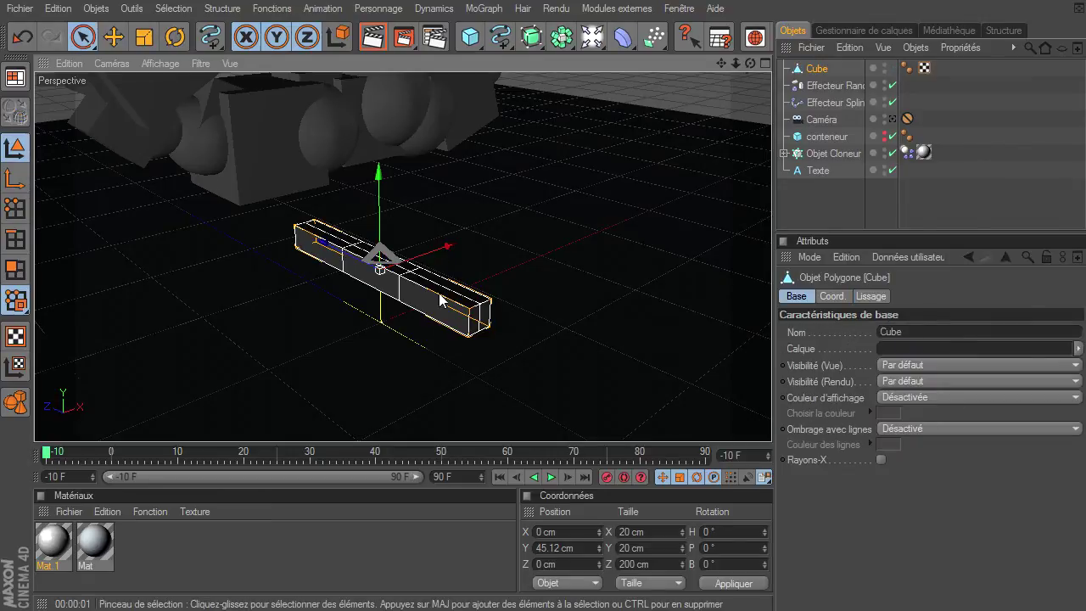
left_click_drag(725, 64, 611, 208)
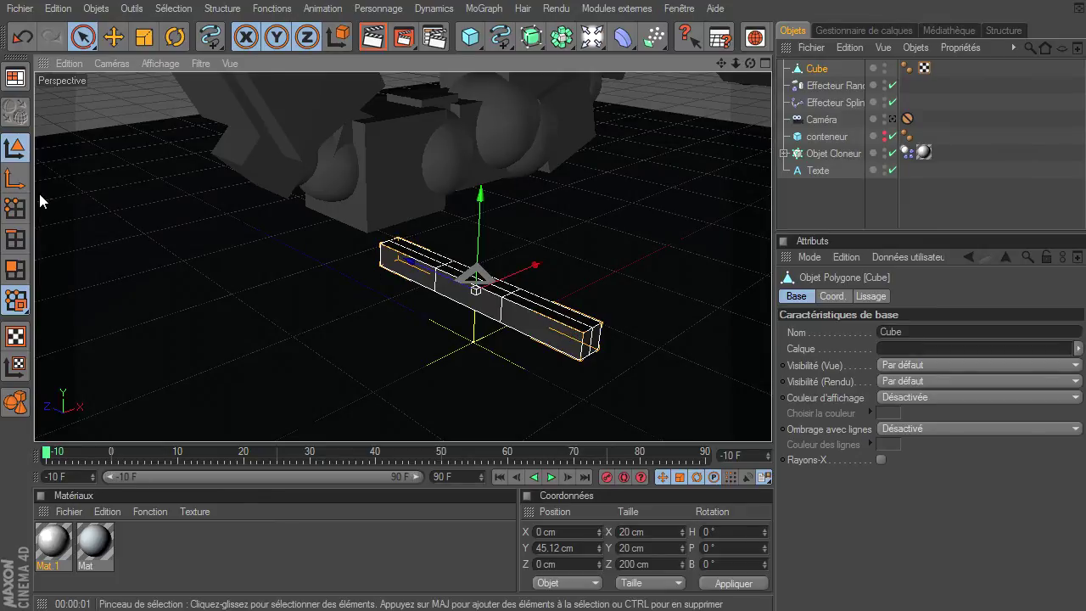
left_click(15, 241)
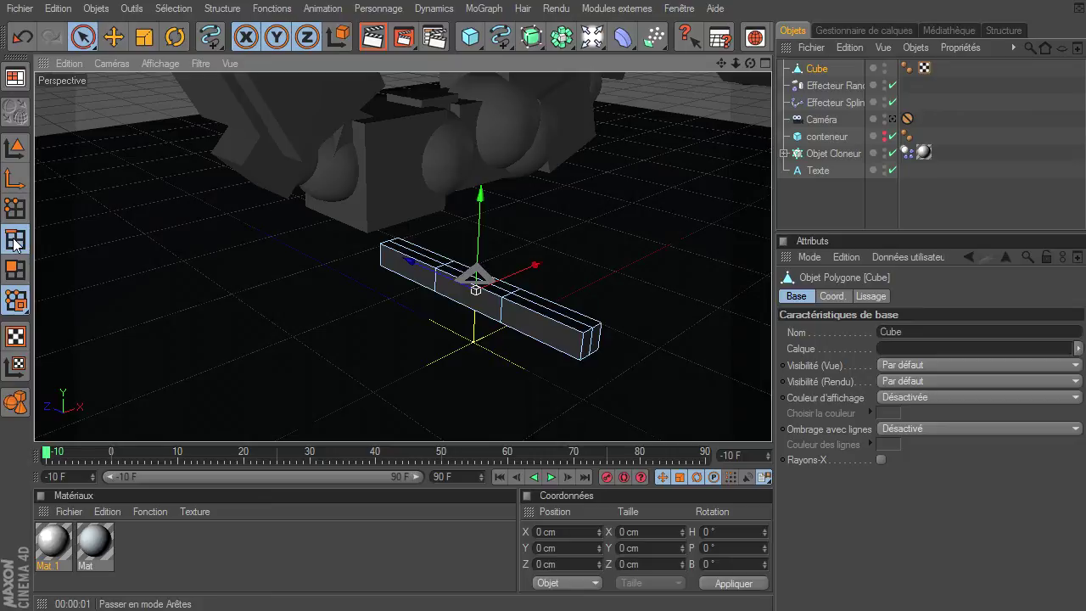
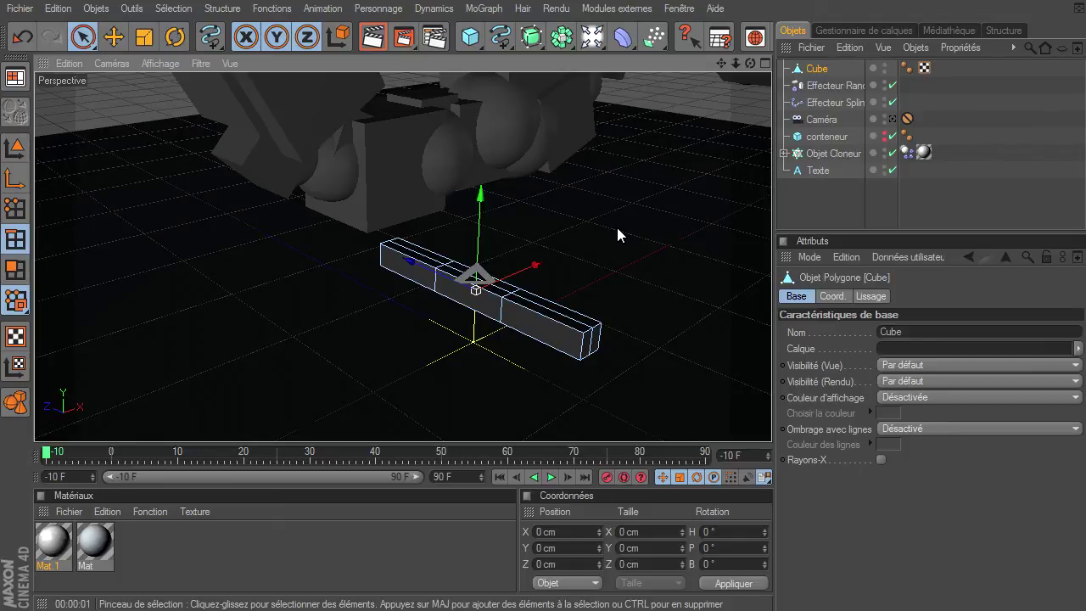
Select two cross-section edge loops and scale them apart along the bar to Z 152 cm
key("u")
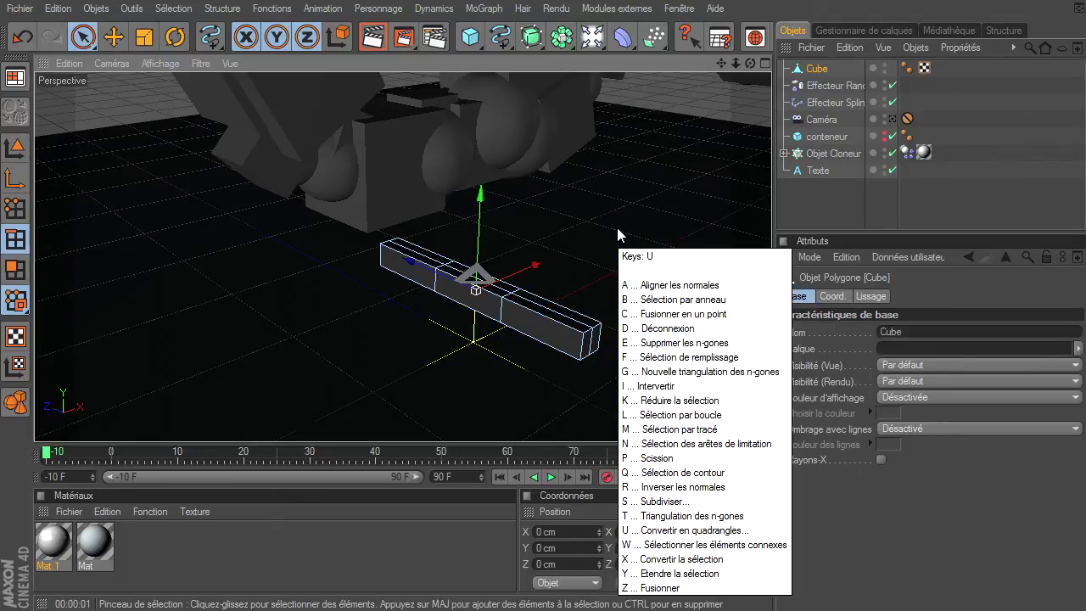
key("l")
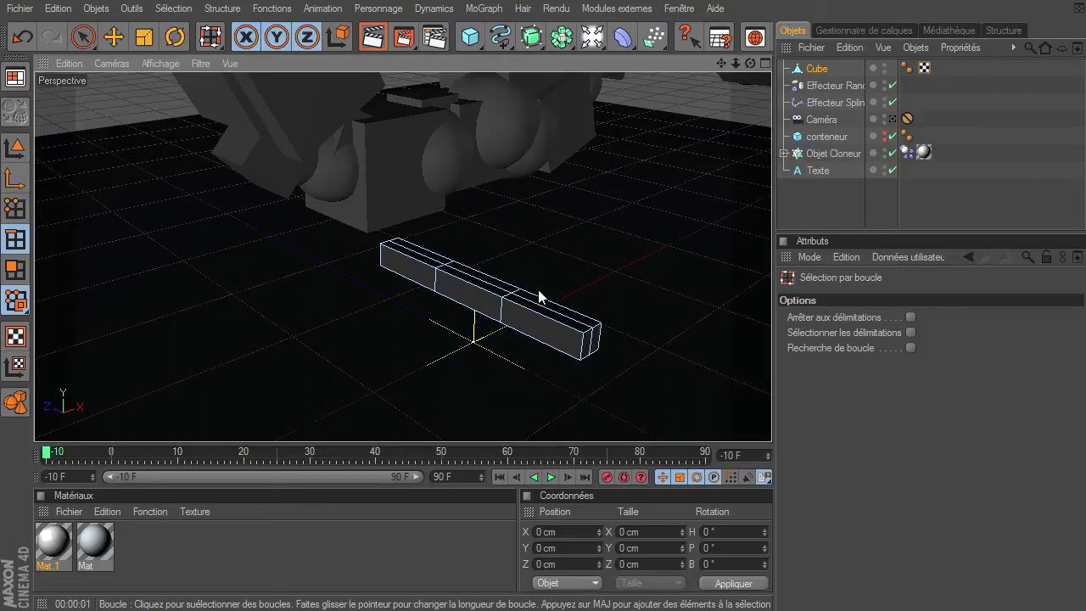
left_click(507, 316)
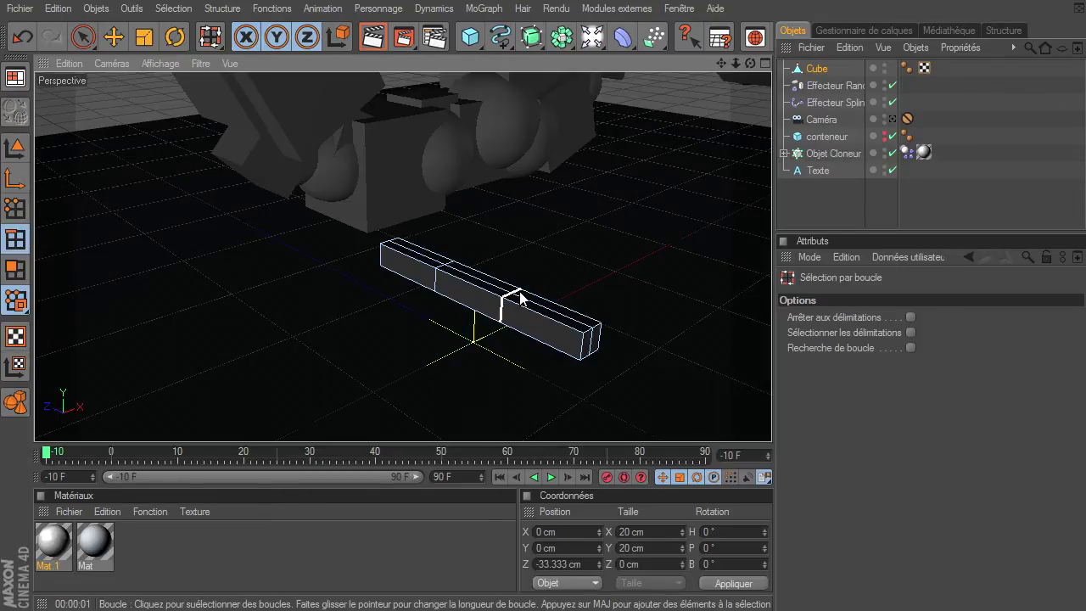
left_click(435, 287, "shift")
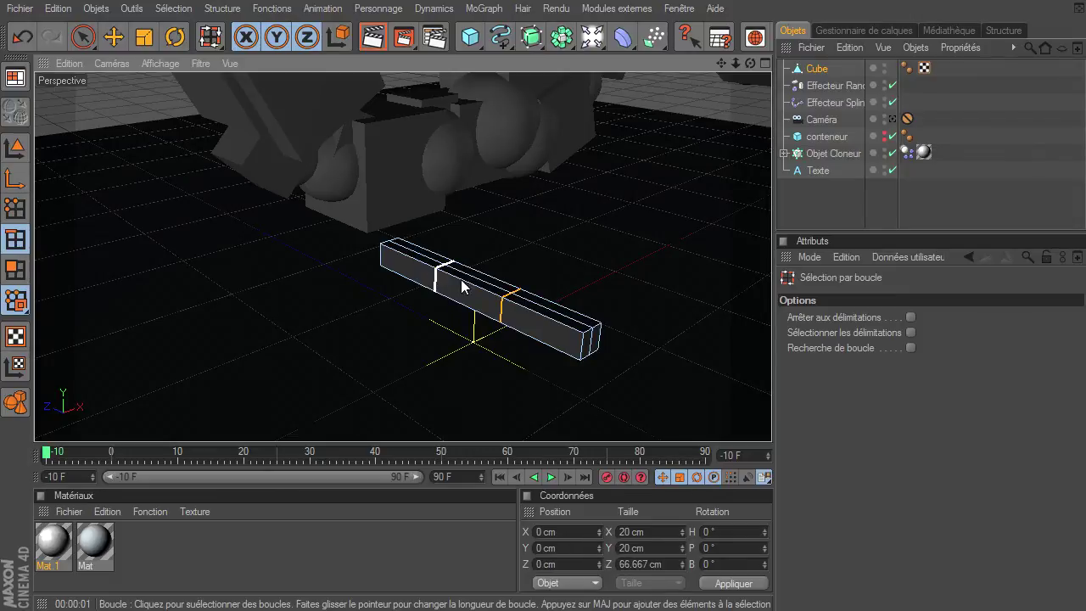
left_click(145, 41)
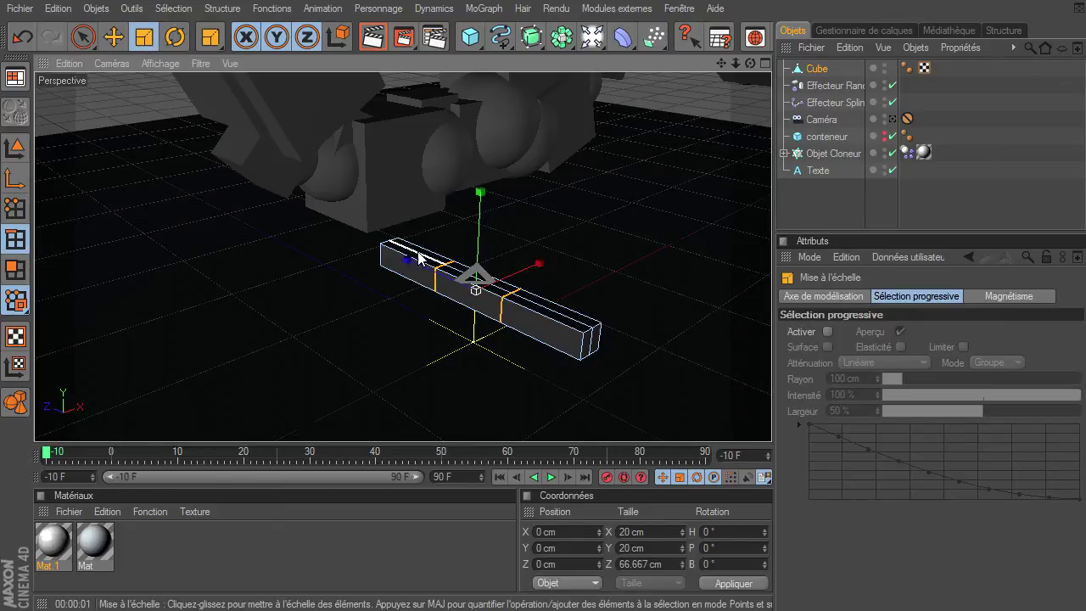
mouse_move(409, 270)
left_mouse_down()
mouse_move(782, 433)
mouse_move(775, 419)
left_mouse_up()
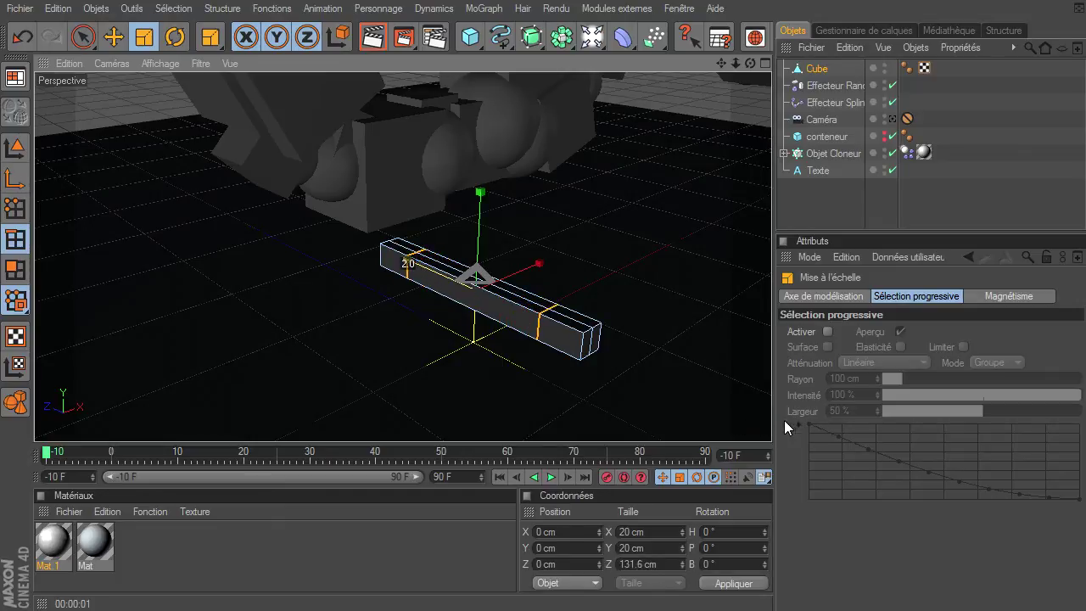
left_click_drag(775, 419, 772, 420)
key("9")
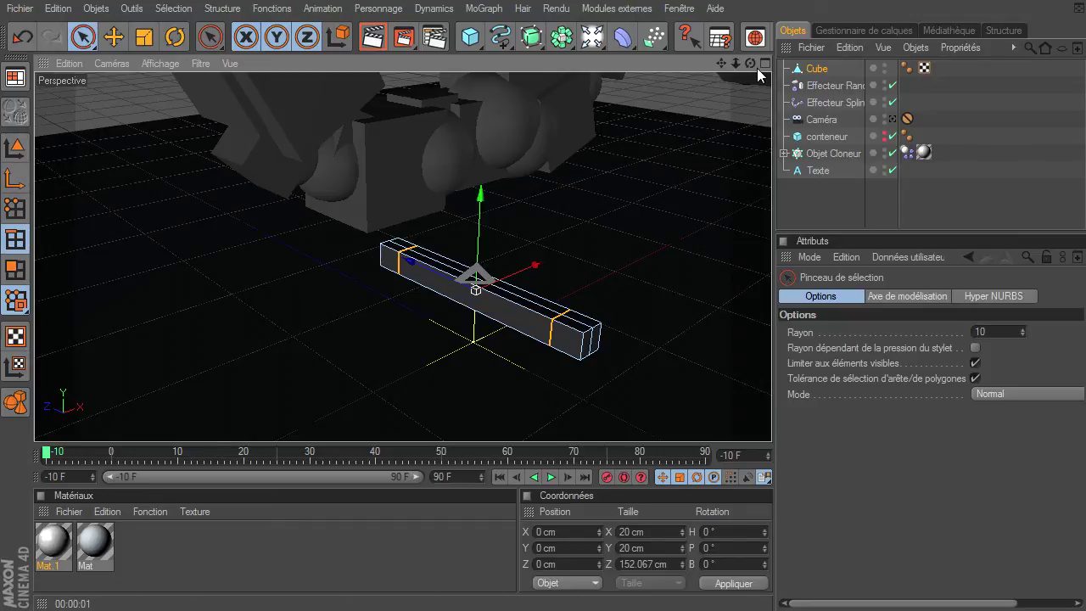
Select the lengthwise middle edge loop and bevel it into two parallel loops at 2.2 cm offset
left_click_drag(749, 67, 737, 69)
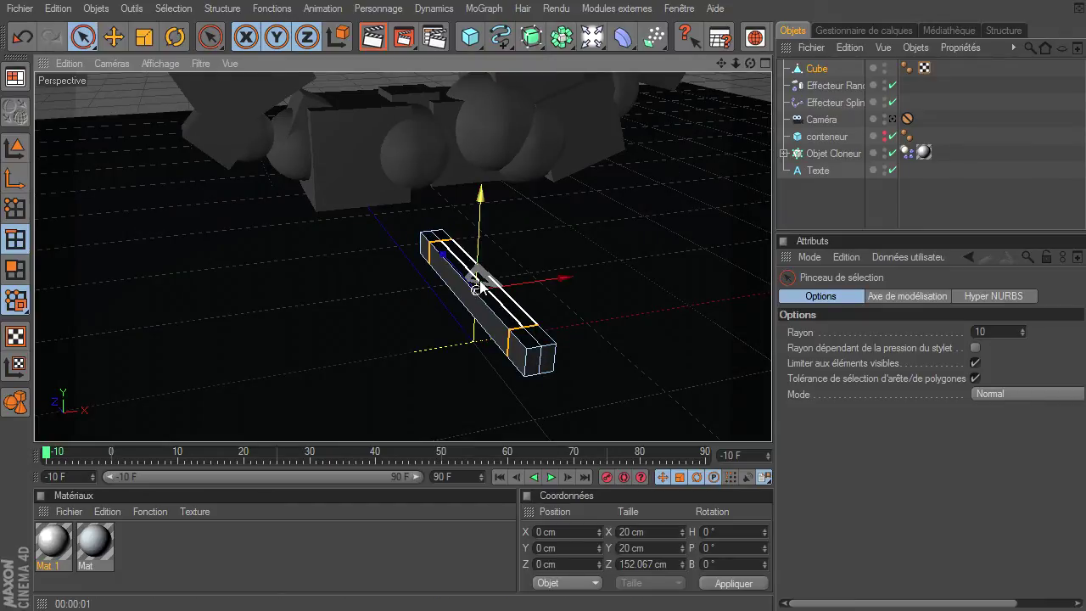
key("u")
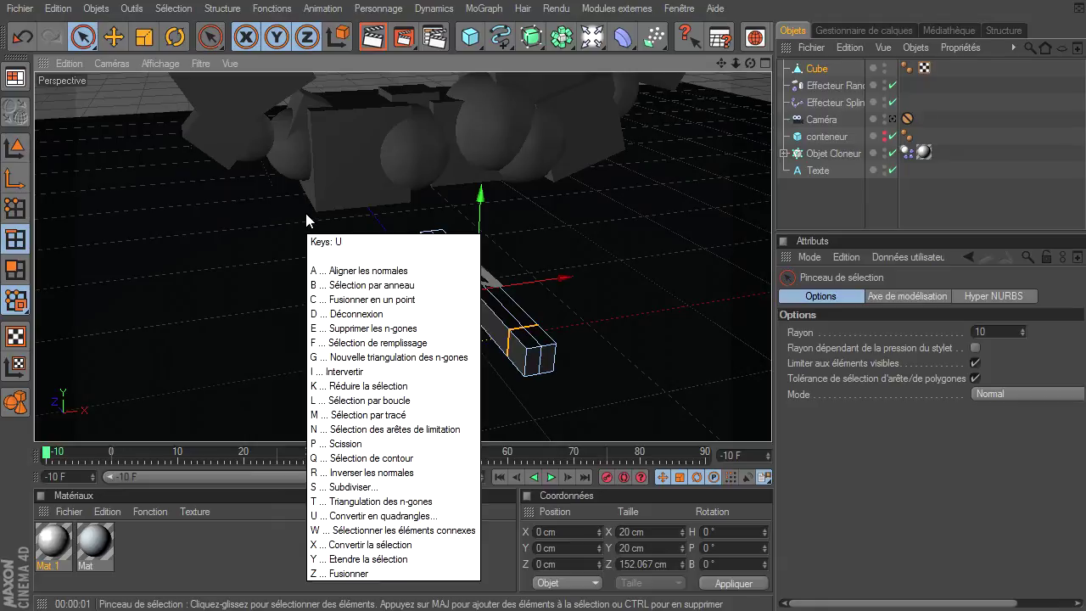
key("l")
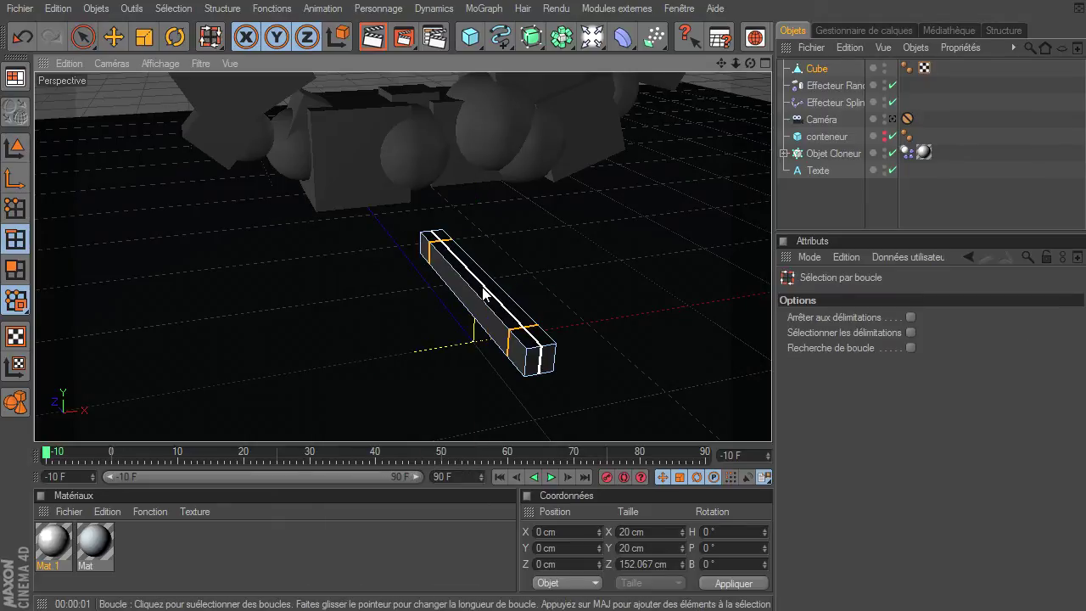
left_click(487, 290)
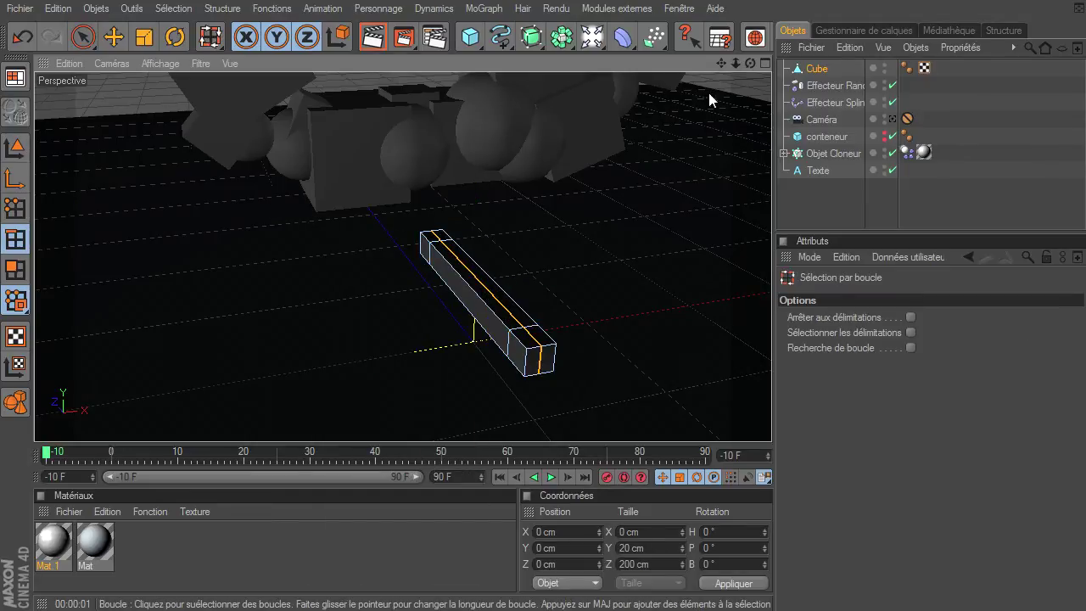
left_click_drag(735, 65, 772, 420)
left_click_drag(727, 63, 771, 420)
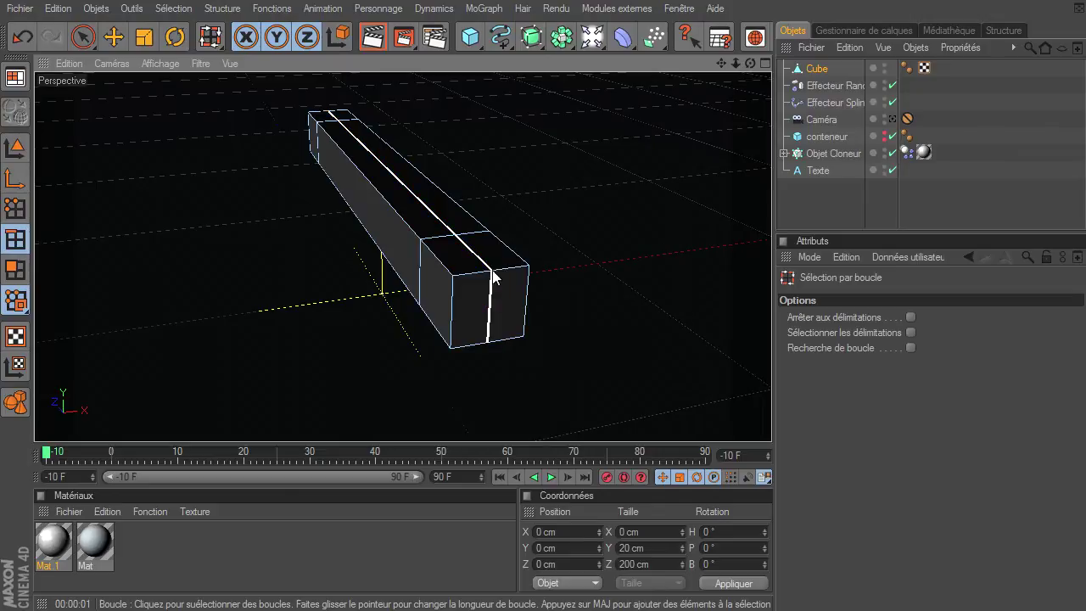
left_click(514, 289)
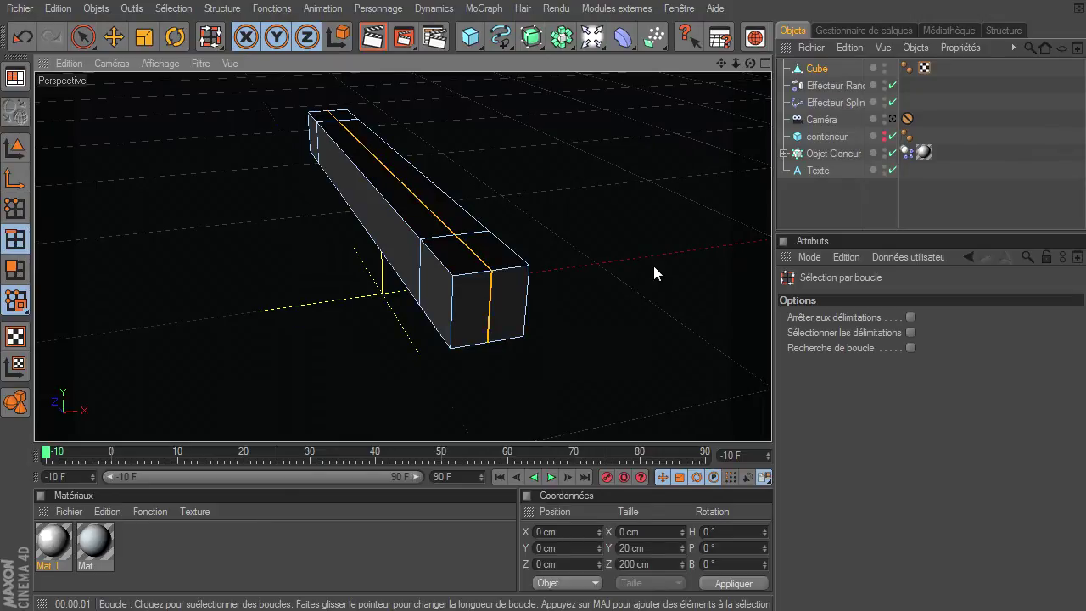
key("m")
key("s")
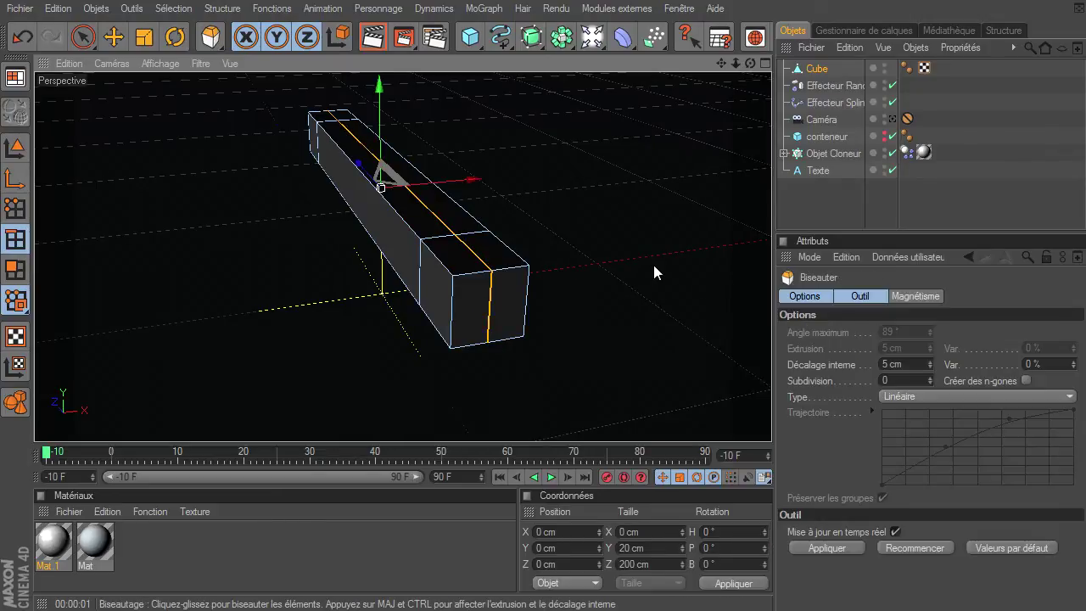
left_click_drag(543, 251, 771, 421)
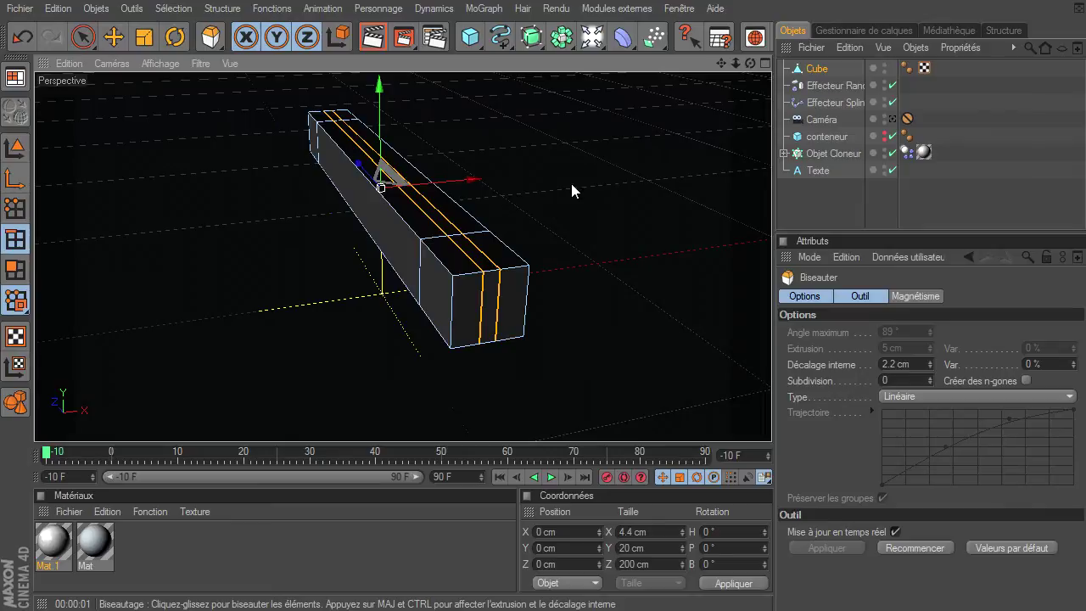
key("space")
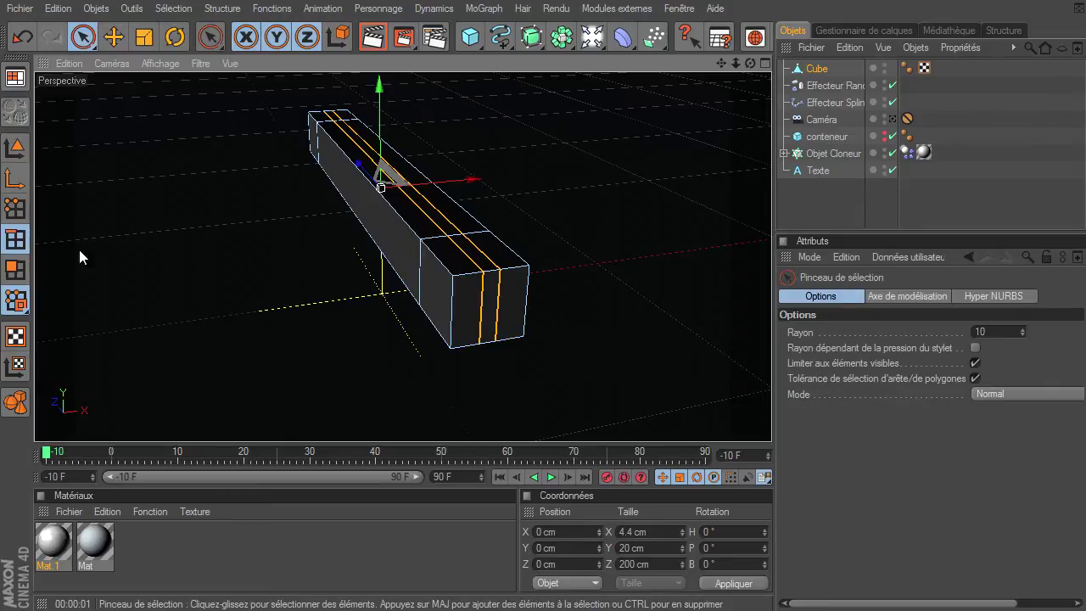
In Polygon mode, select the faces at one end of the bar and orbit around to check them
left_click(17, 269)
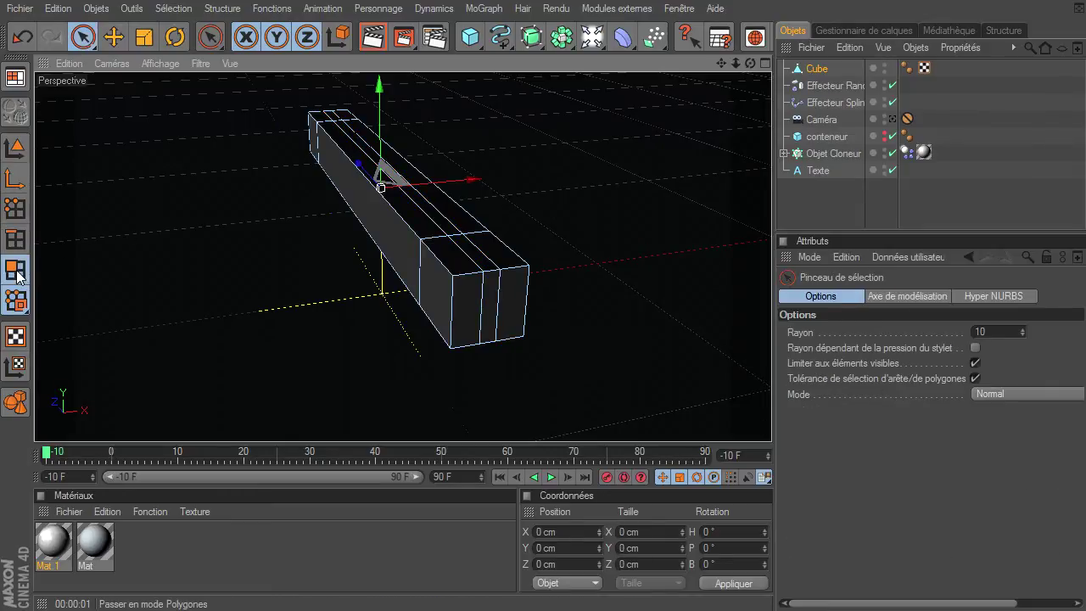
left_click(453, 267)
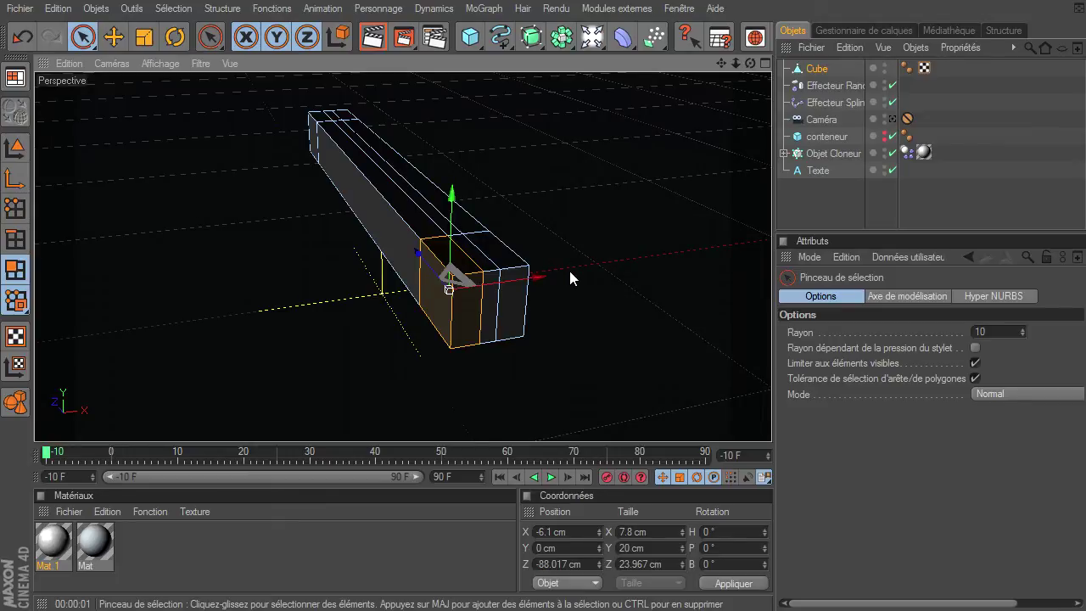
left_click(528, 278)
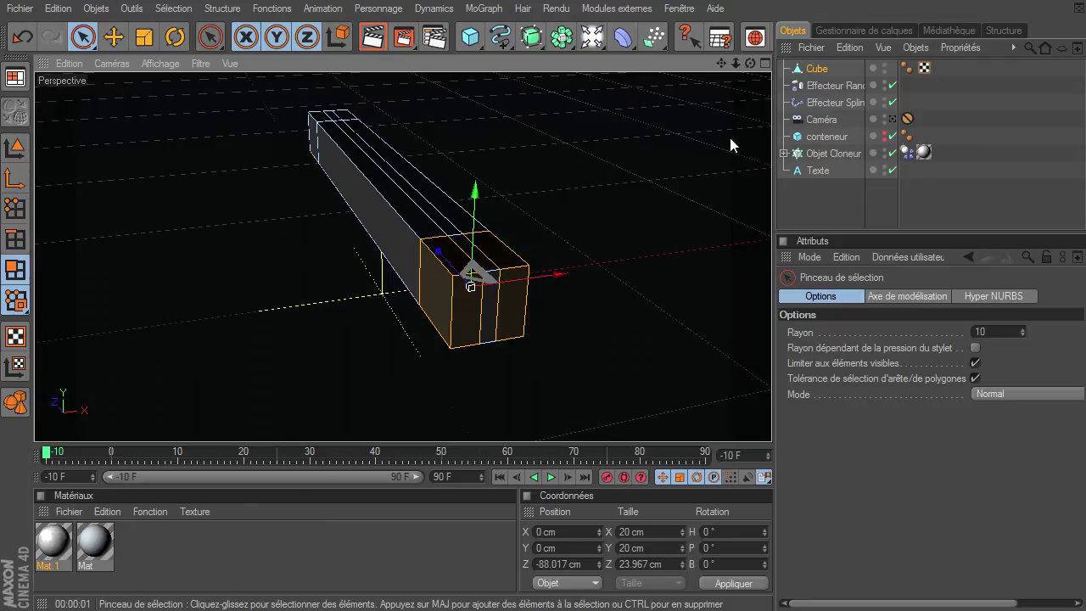
mouse_move(751, 64)
left_mouse_down()
mouse_move(771, 420)
mouse_move(722, 85)
mouse_move(772, 420)
left_mouse_up()
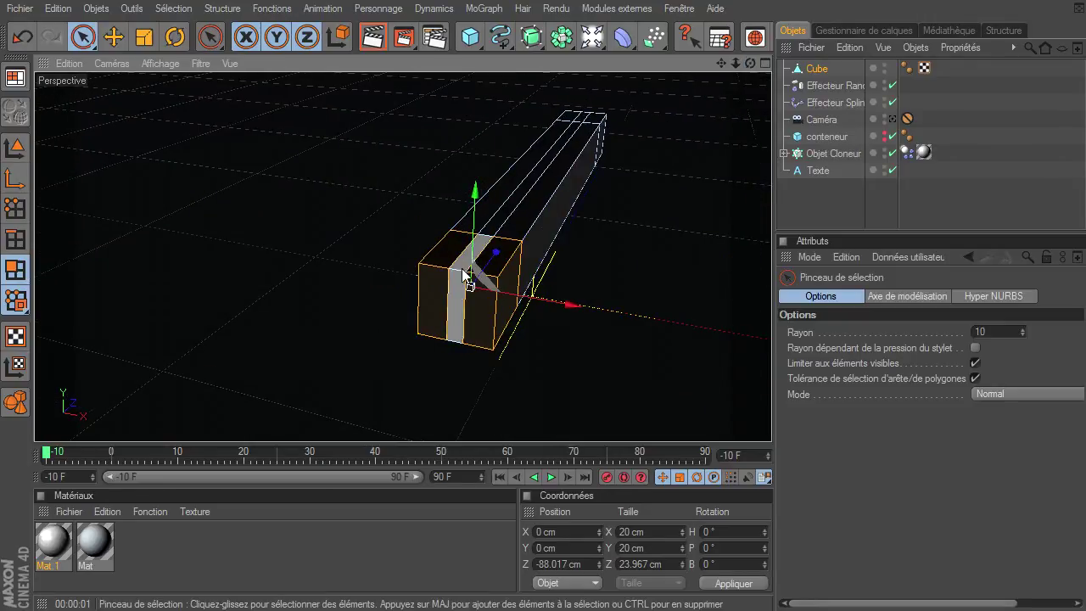
left_click_drag(754, 66, 771, 420)
left_click_drag(735, 63, 771, 420)
left_click_drag(748, 63, 771, 420)
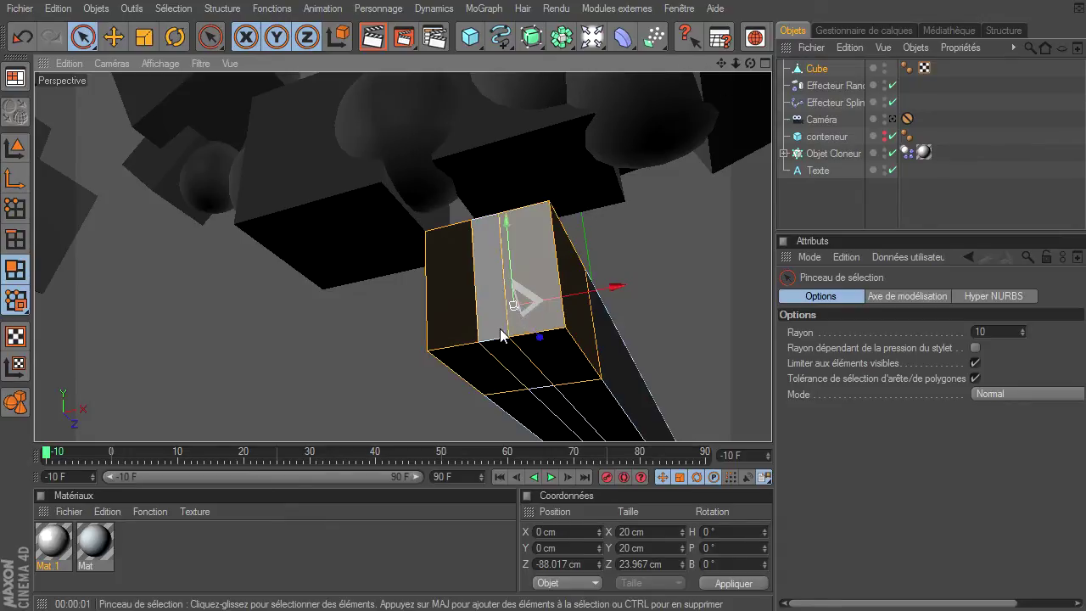
mouse_move(750, 64)
left_mouse_down()
mouse_move(772, 425)
mouse_move(733, 64)
mouse_move(771, 420)
left_mouse_up()
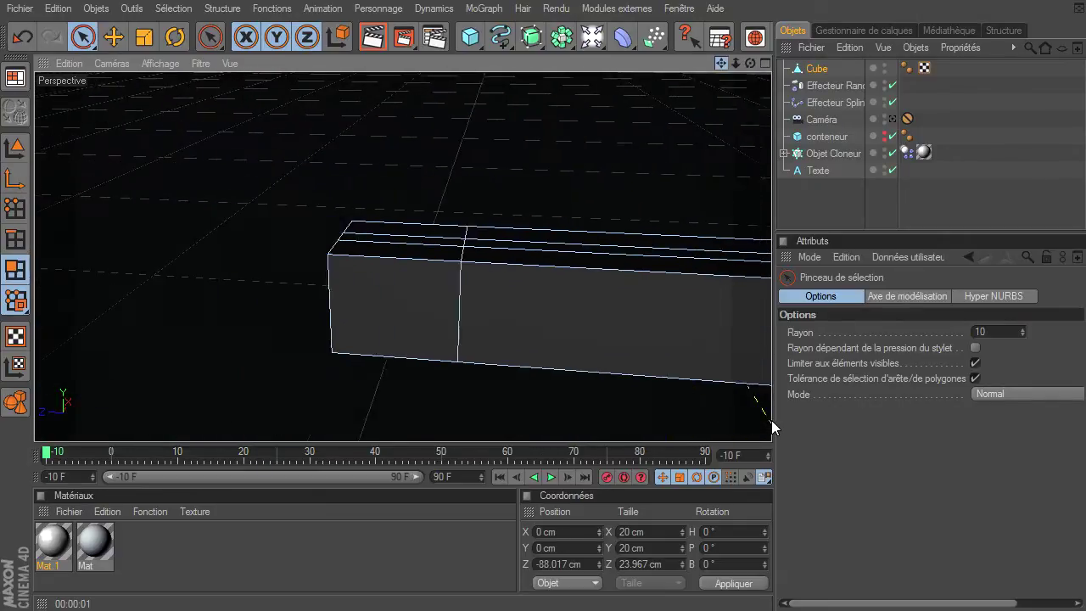
Select the front, top and side faces at the bar's end
left_click(369, 297)
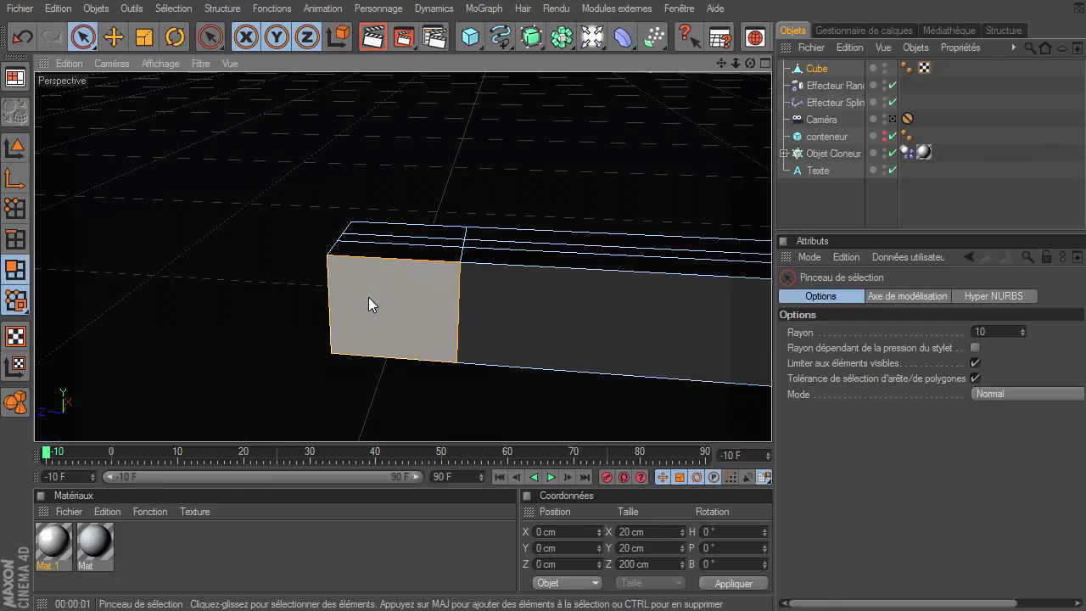
left_click(363, 228, "shift")
left_click_drag(738, 67, 556, 379)
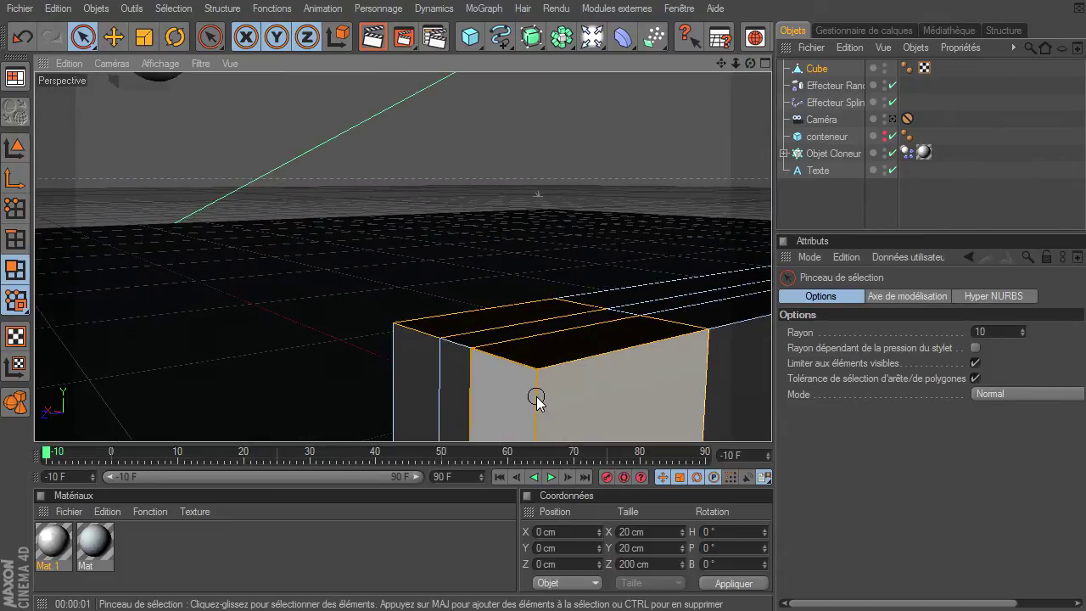
left_click(418, 357, "shift")
Zoom out and pan so the whole long box sits centred in the viewport
left_click_drag(750, 63, 771, 420)
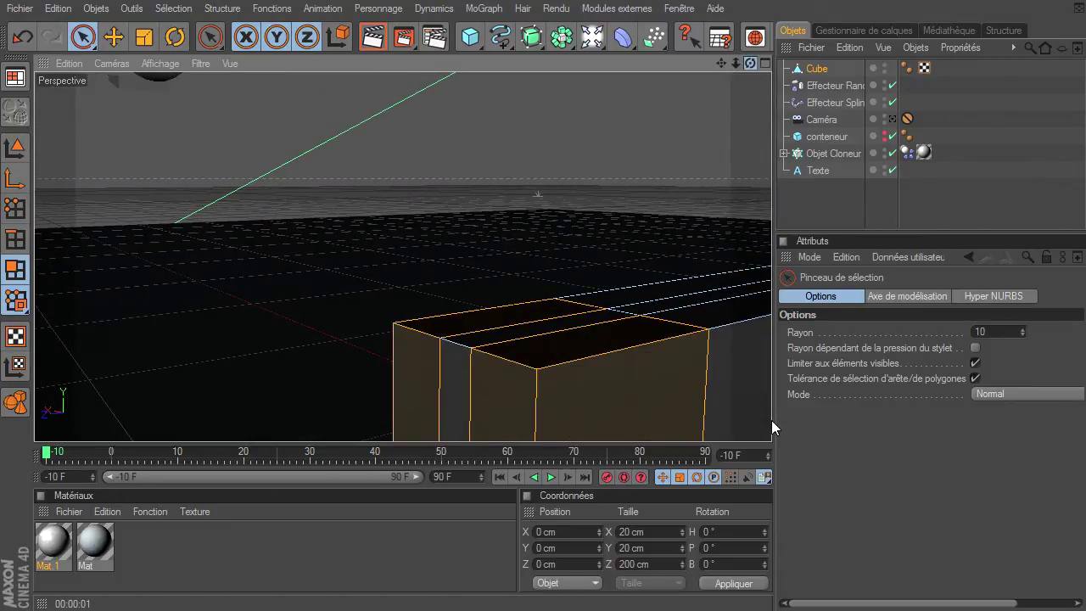
mouse_move(720, 64)
left_mouse_down()
mouse_move(771, 420)
mouse_move(743, 69)
mouse_move(771, 420)
mouse_move(166, 90)
mouse_move(104, 111)
mouse_move(90, 128)
left_mouse_up()
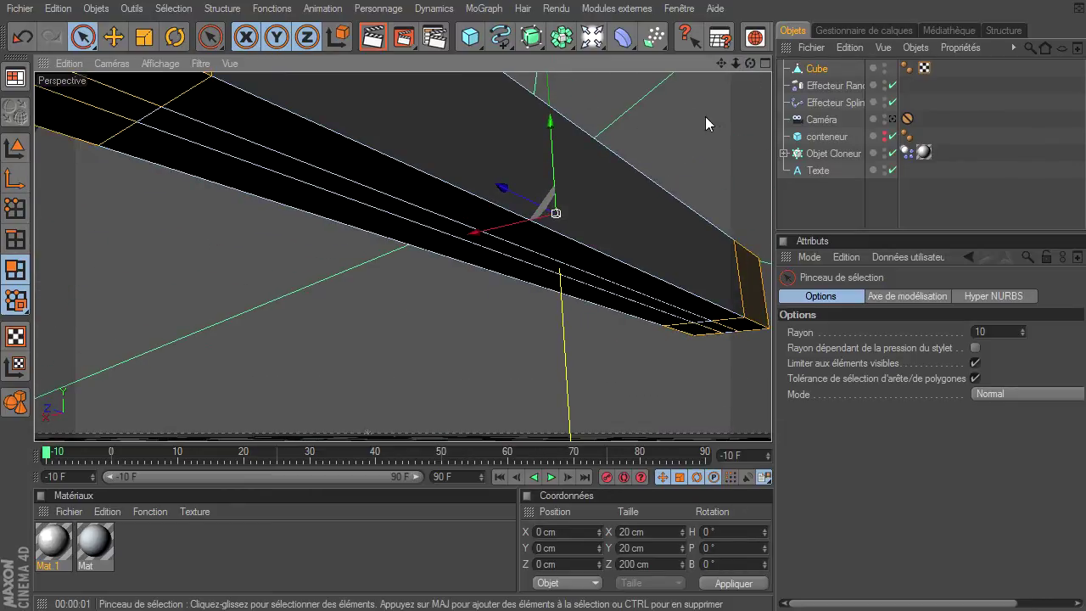
mouse_move(751, 64)
left_mouse_down()
mouse_move(771, 420)
mouse_move(714, 181)
left_mouse_up()
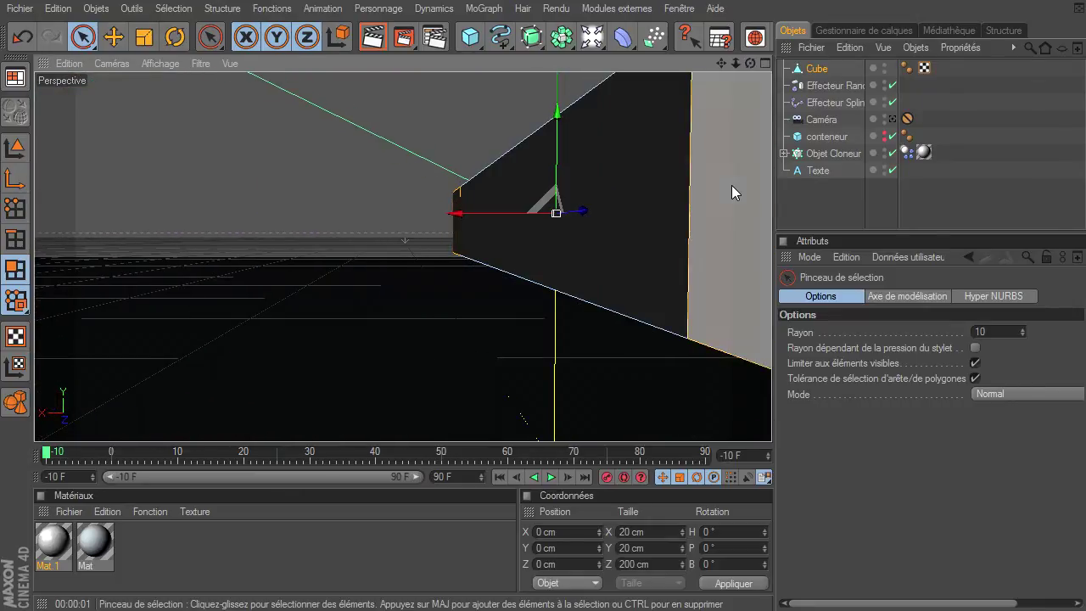
left_click_drag(728, 64, 771, 420)
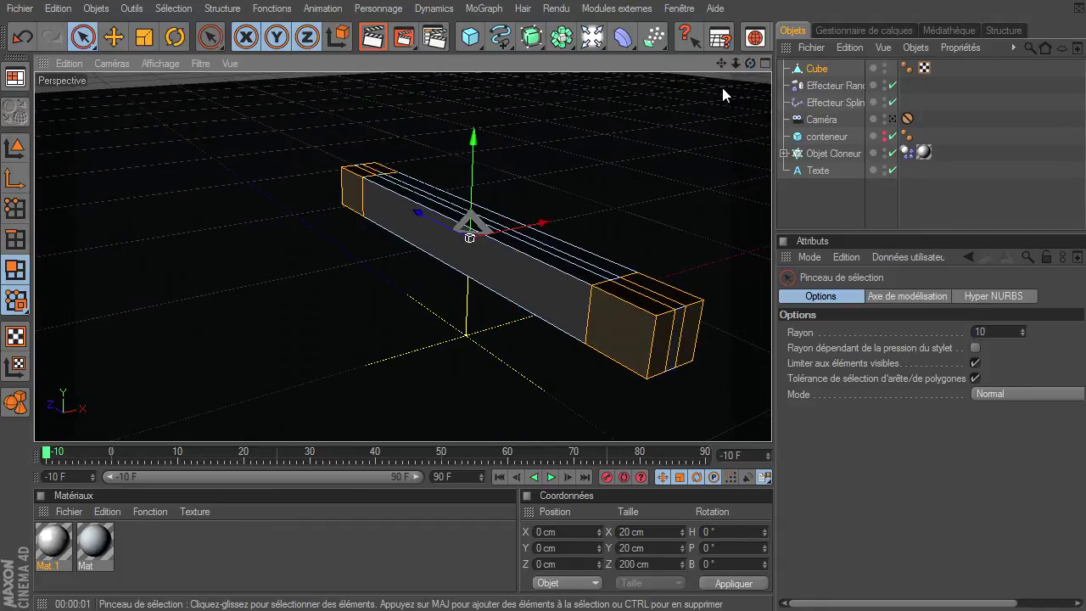
left_click_drag(723, 63, 638, 42)
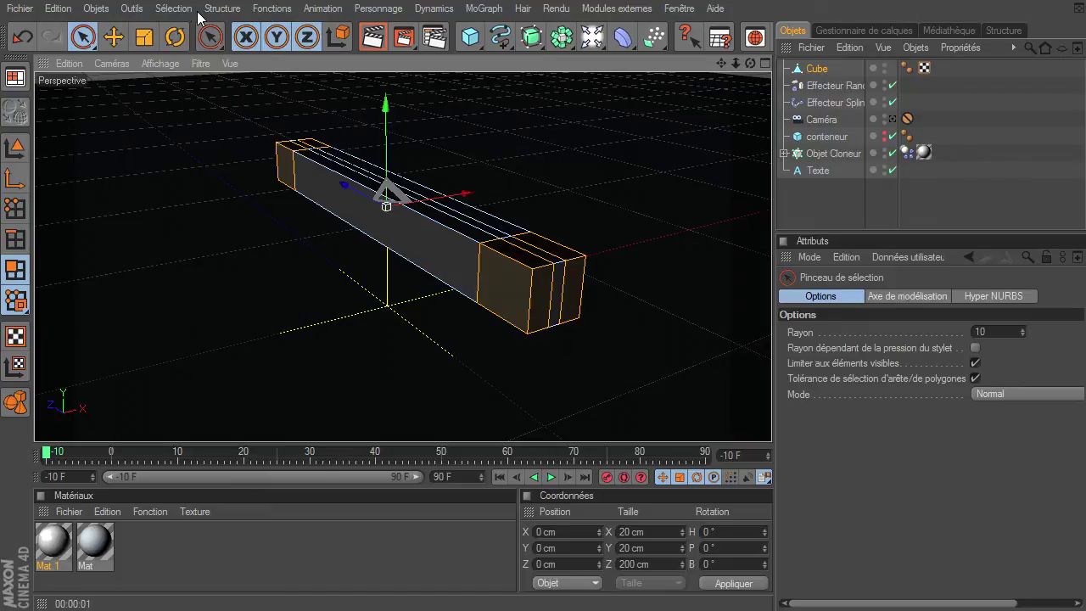
Try a first extrusion of the end faces with D, then undo it
left_click(229, 12)
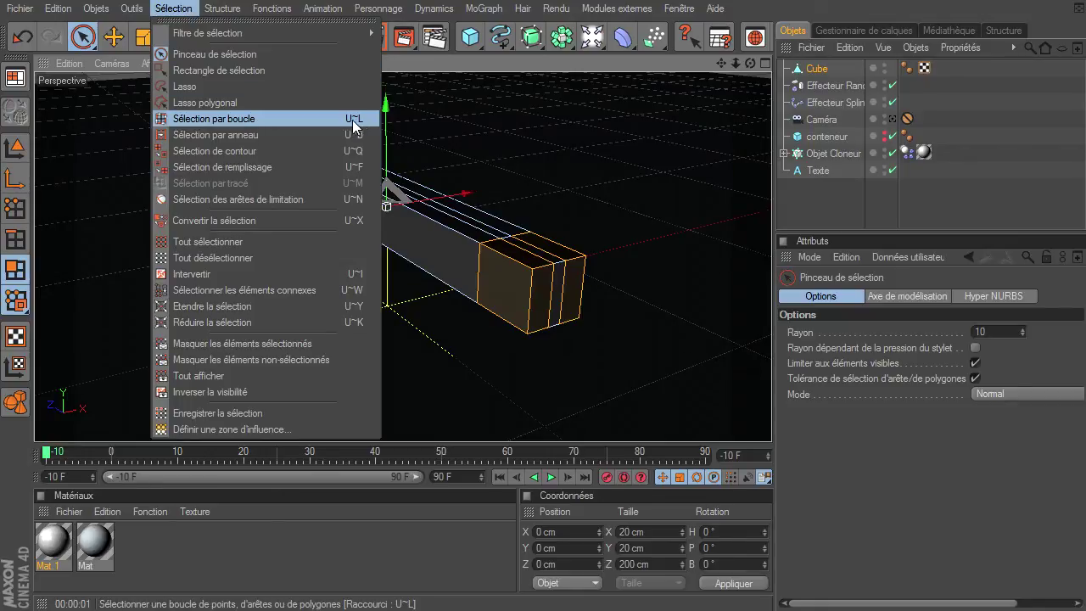
left_click(178, 10)
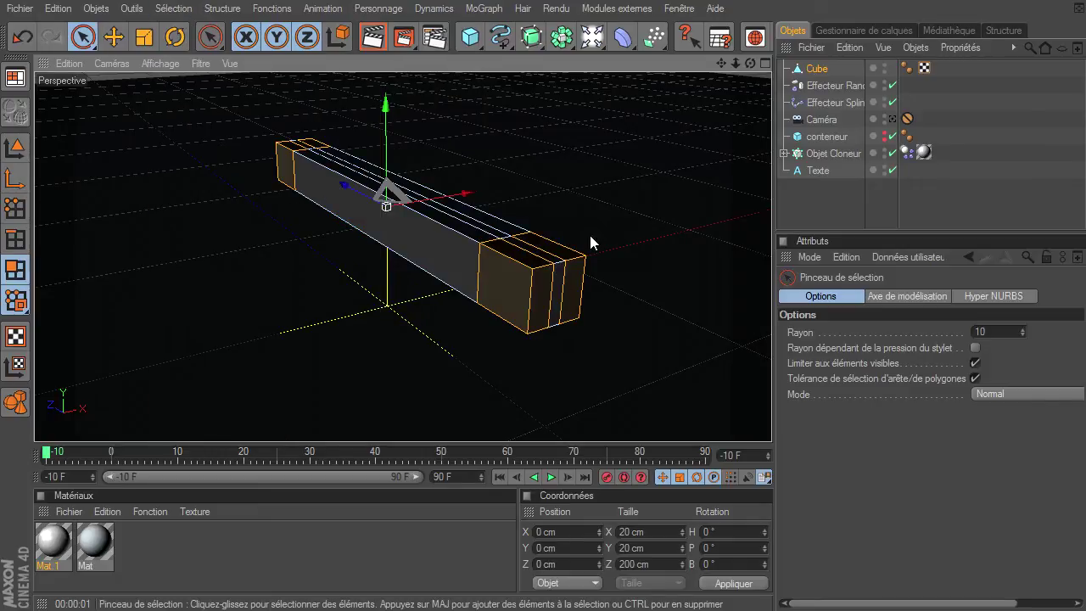
key("d")
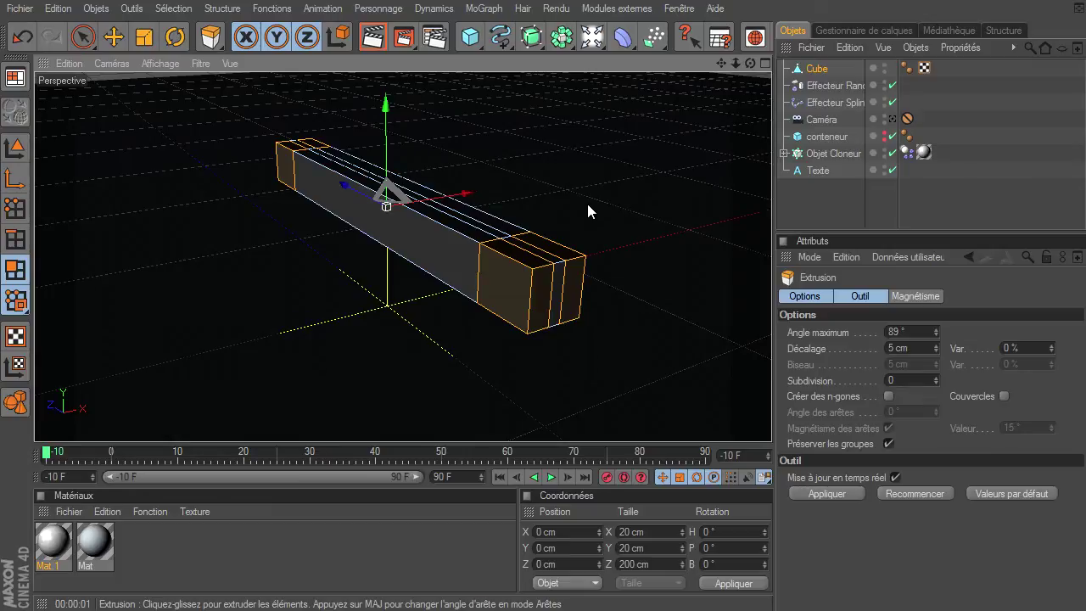
left_click_drag(587, 205, 584, 265)
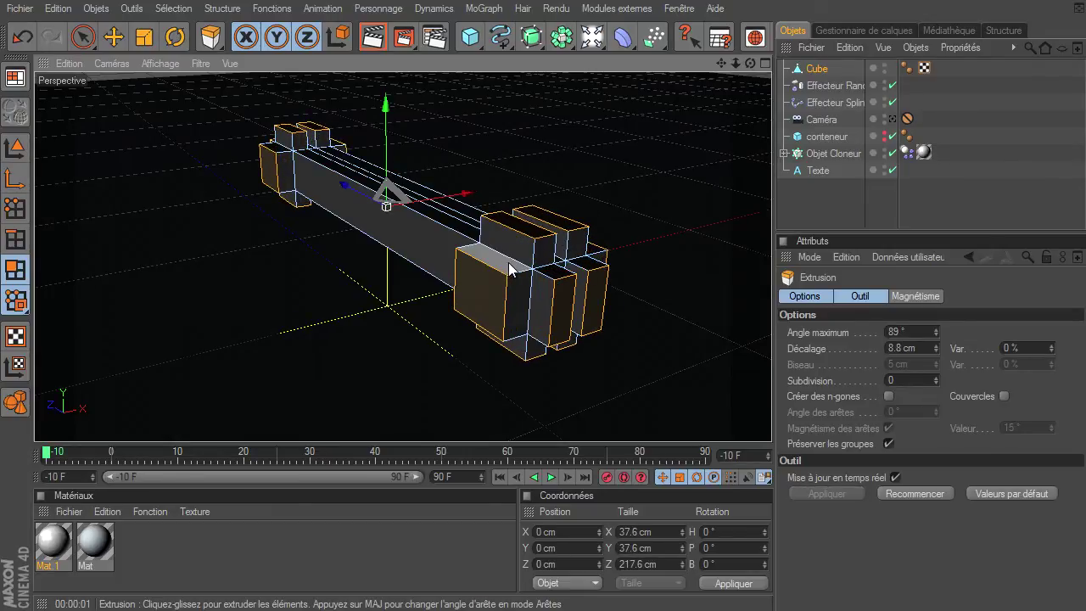
key("ctrl+z")
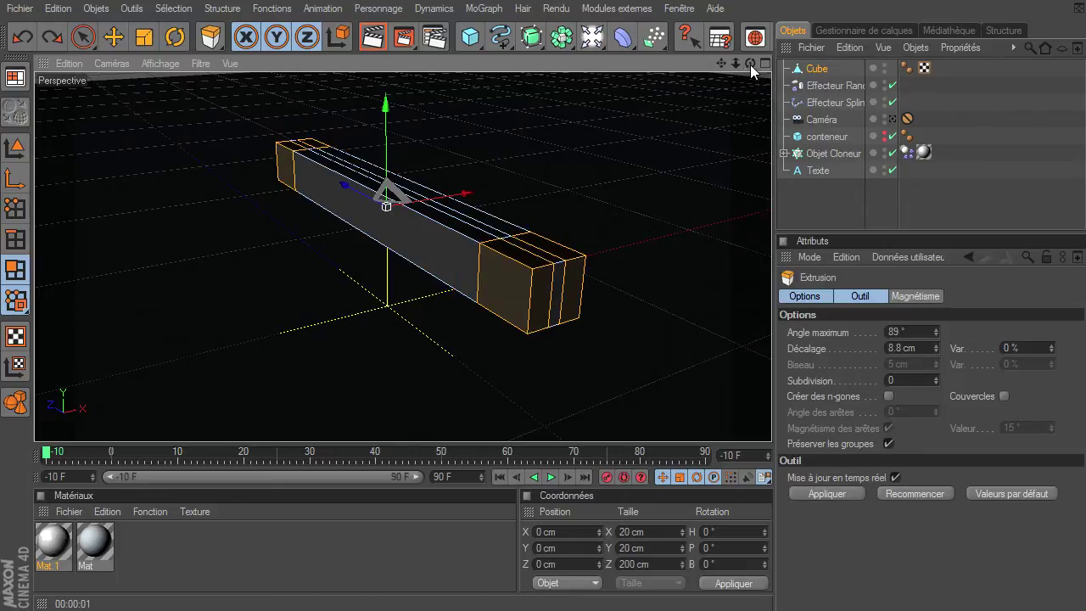
left_click_drag(750, 63, 771, 420)
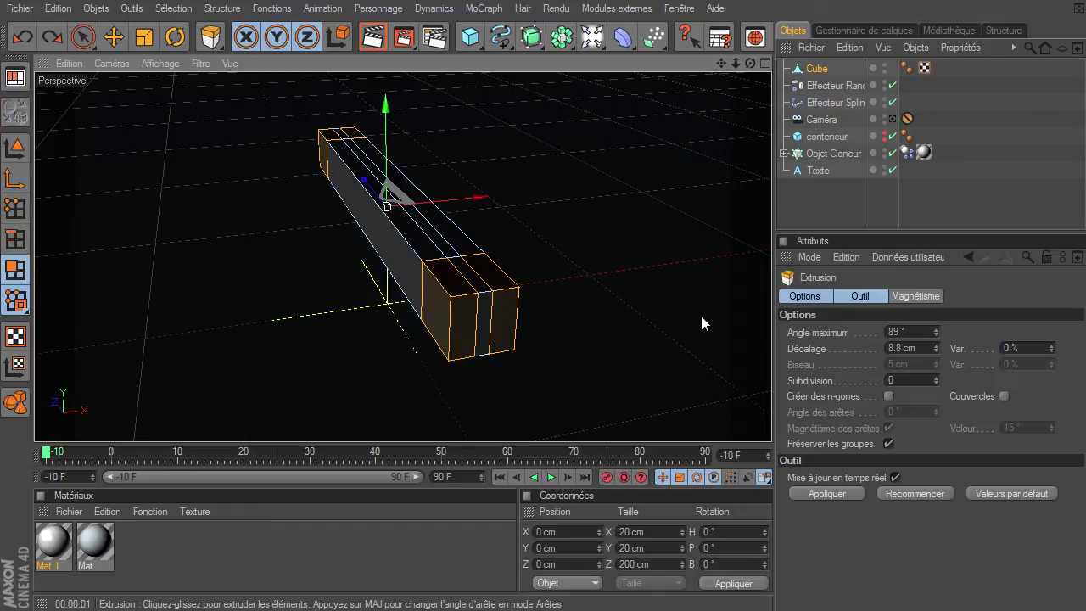
Set the extrude maximum angle to 91° and extrude the end faces 4.8 cm into blocks
left_click(923, 331)
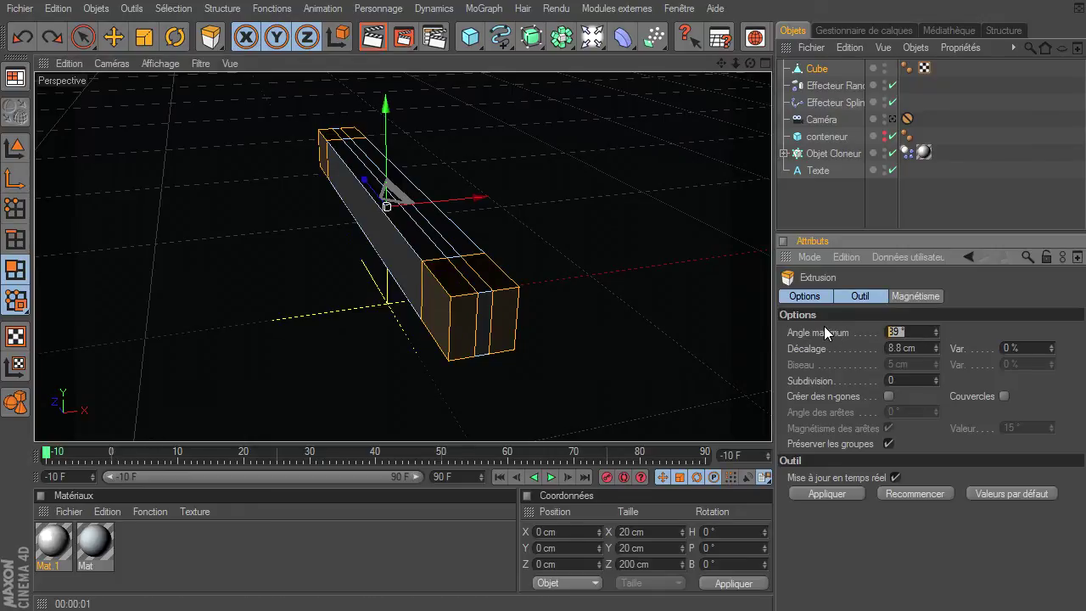
type("91")
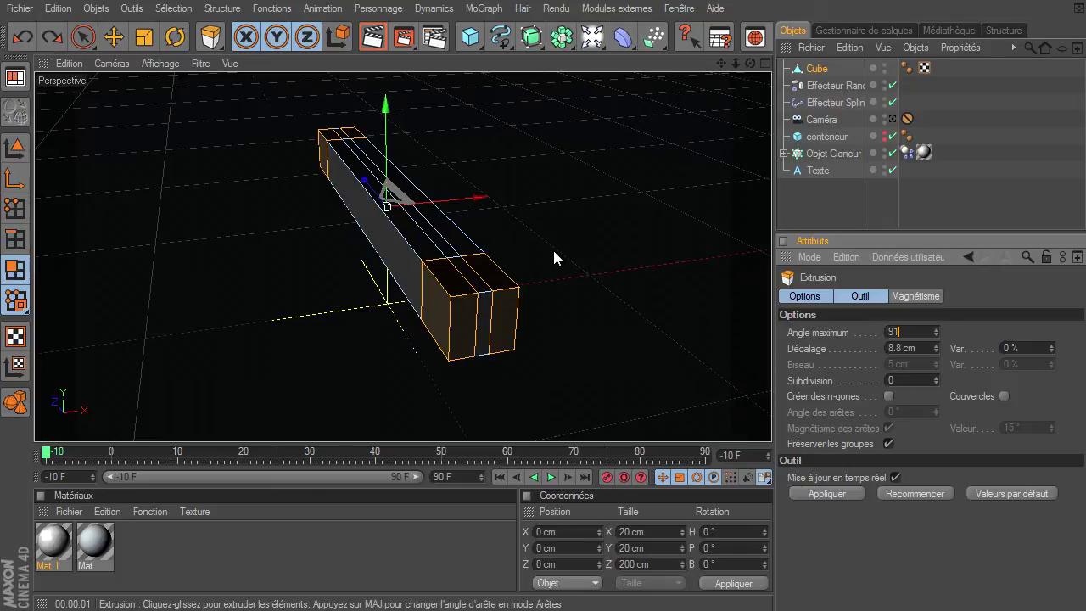
left_click_drag(553, 251, 772, 427)
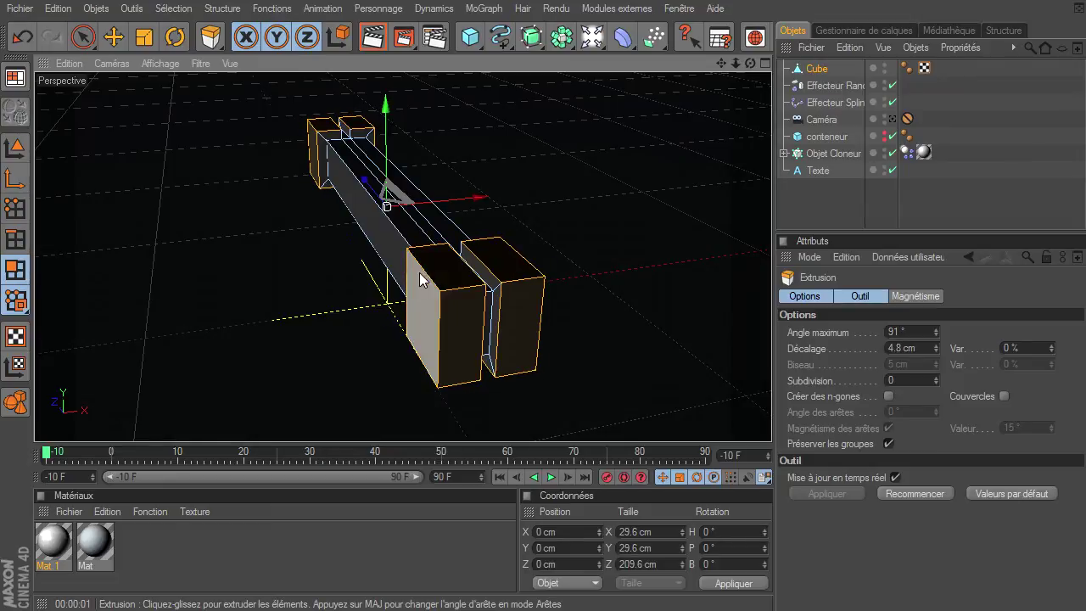
left_click_drag(750, 64, 771, 420)
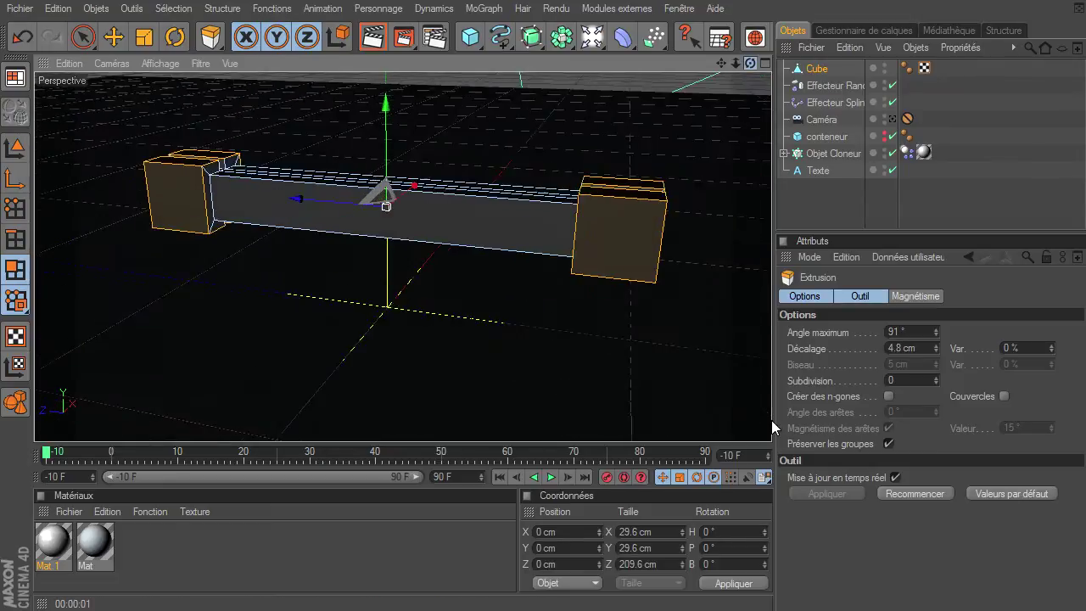
Scale the extruded end blocks to 1.5 along X, then deselect everything
left_click(145, 40)
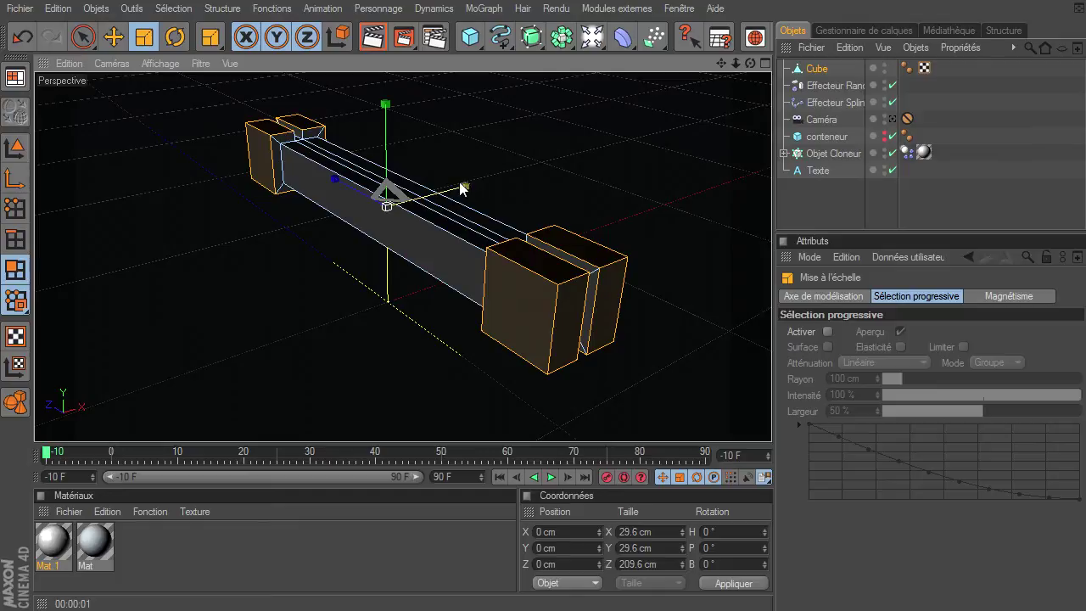
left_click_drag(473, 190, 771, 420)
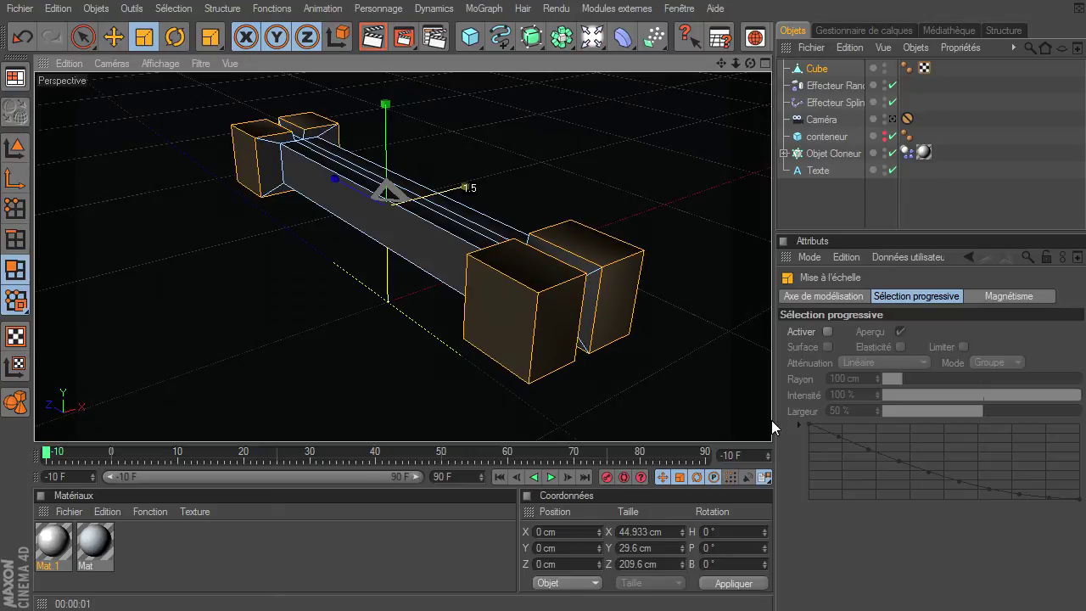
left_click(82, 37)
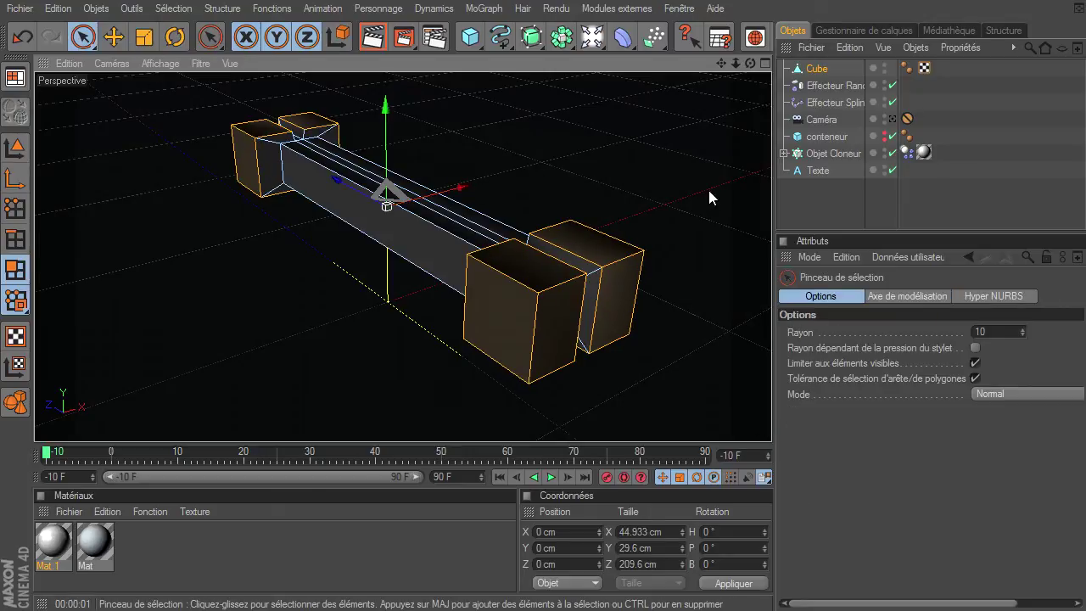
key("t")
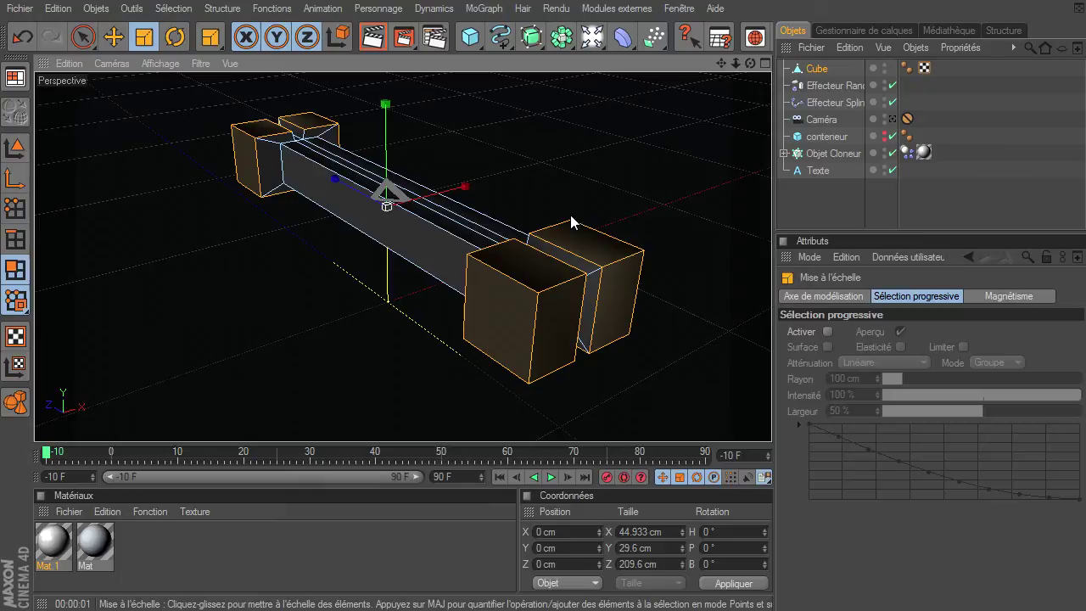
key("space")
left_click(308, 263)
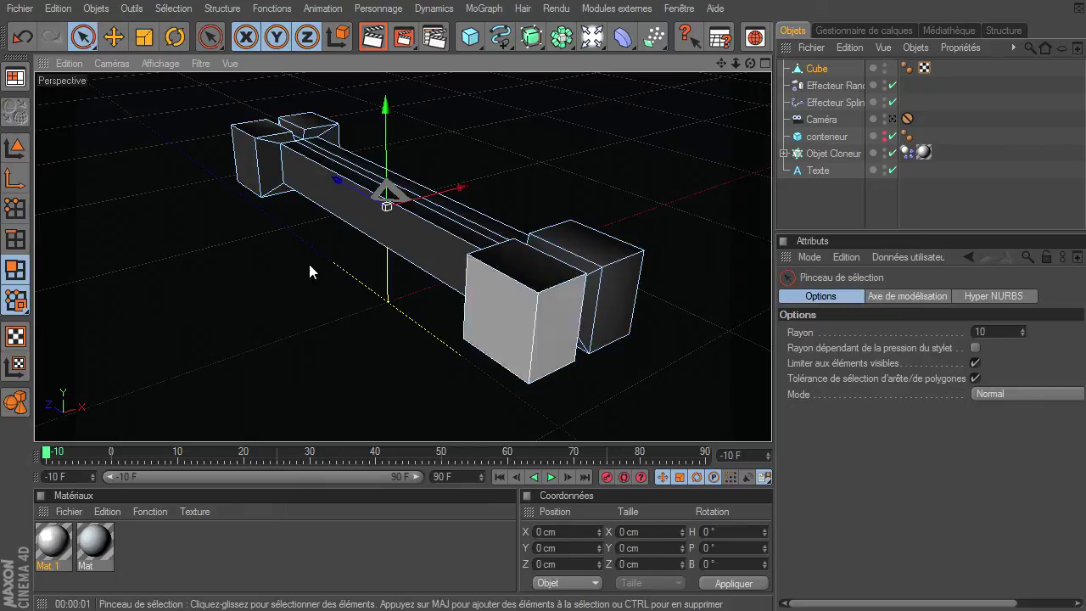
mouse_move(747, 66)
left_mouse_down()
mouse_move(769, 421)
mouse_move(725, 73)
mouse_move(771, 420)
left_mouse_up()
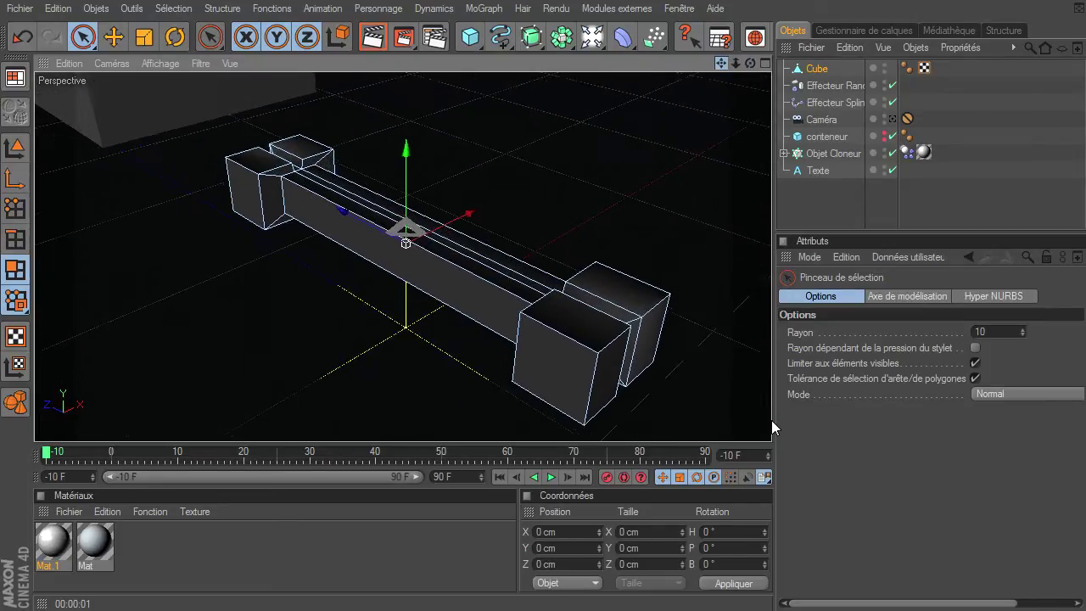
mouse_move(750, 63)
left_mouse_down()
mouse_move(771, 420)
mouse_move(763, 399)
left_mouse_up()
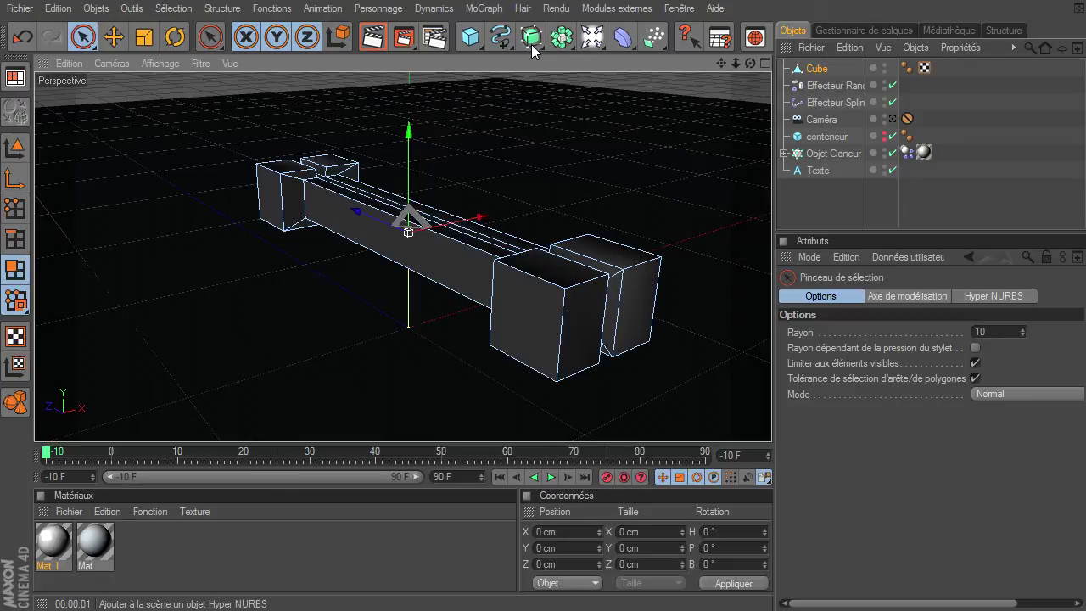
Add a Hyper NURBS and nest the Cube under it, smoothing the bar into a bone
left_click_drag(529, 40, 608, 56)
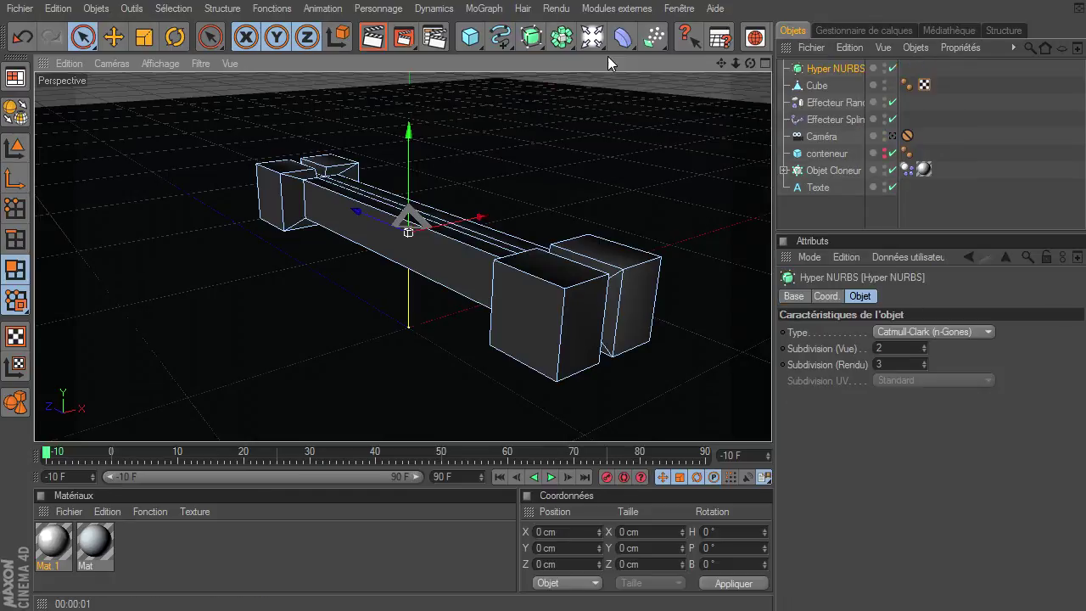
left_click(813, 88)
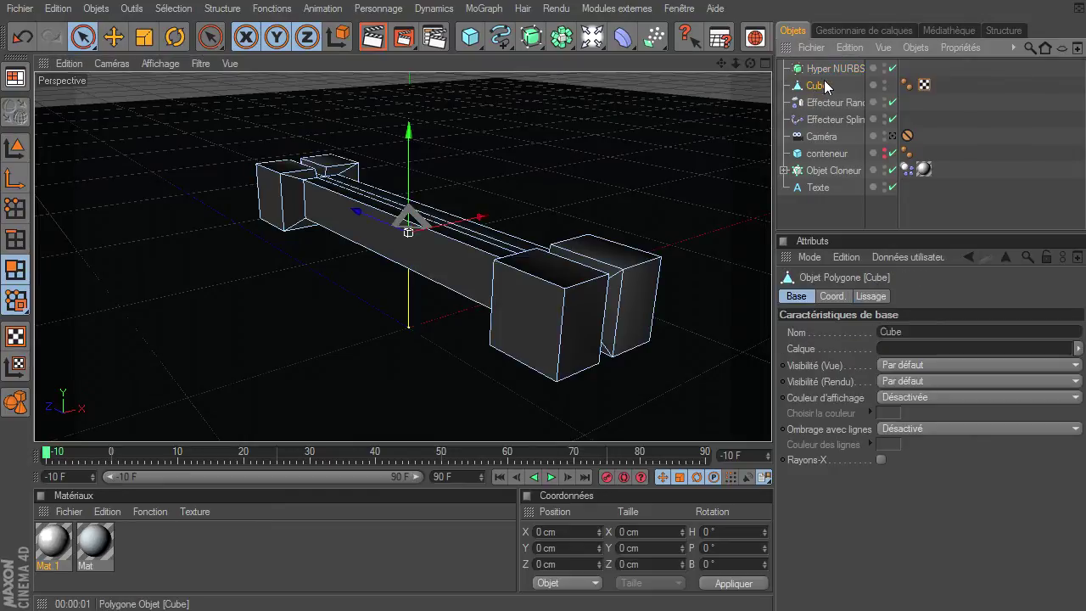
left_click_drag(835, 69, 836, 70)
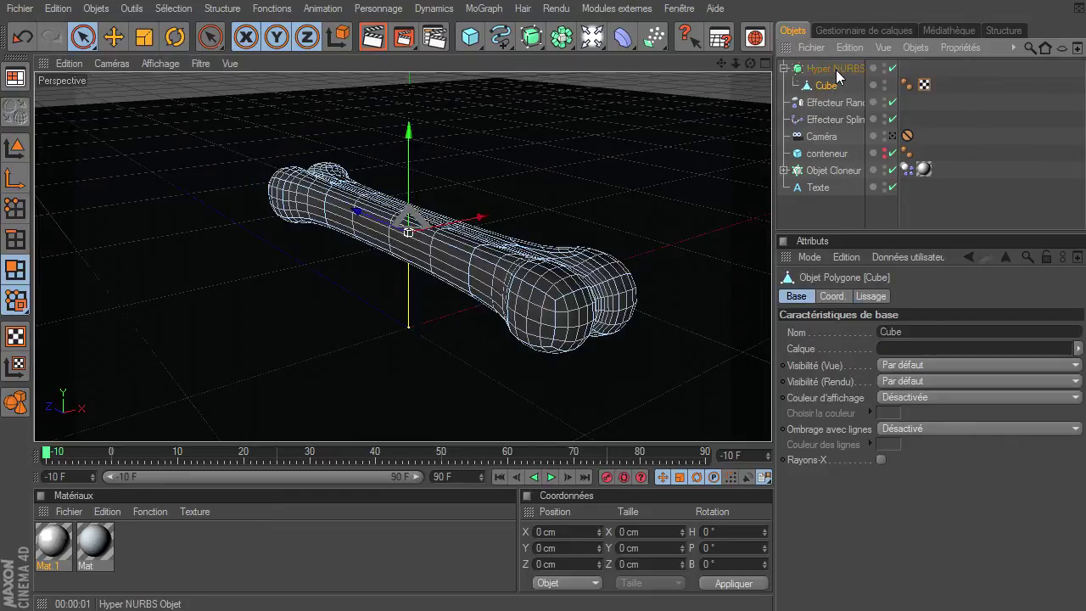
left_click(830, 215)
left_click_drag(750, 63, 771, 420)
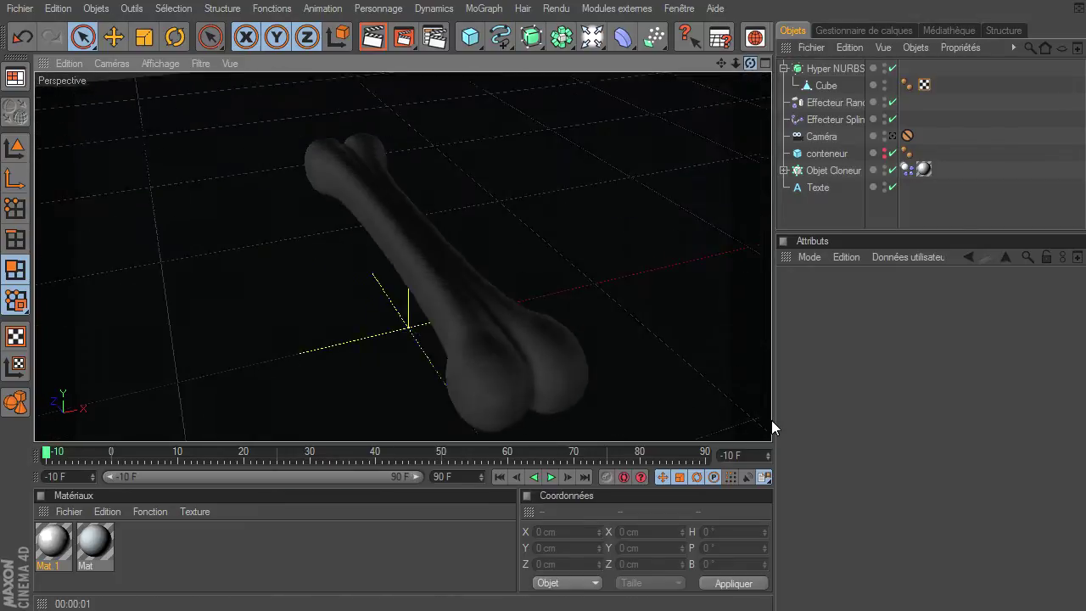
mouse_move(736, 62)
left_mouse_down()
mouse_move(771, 420)
mouse_move(739, 67)
mouse_move(771, 420)
mouse_move(751, 113)
left_mouse_up()
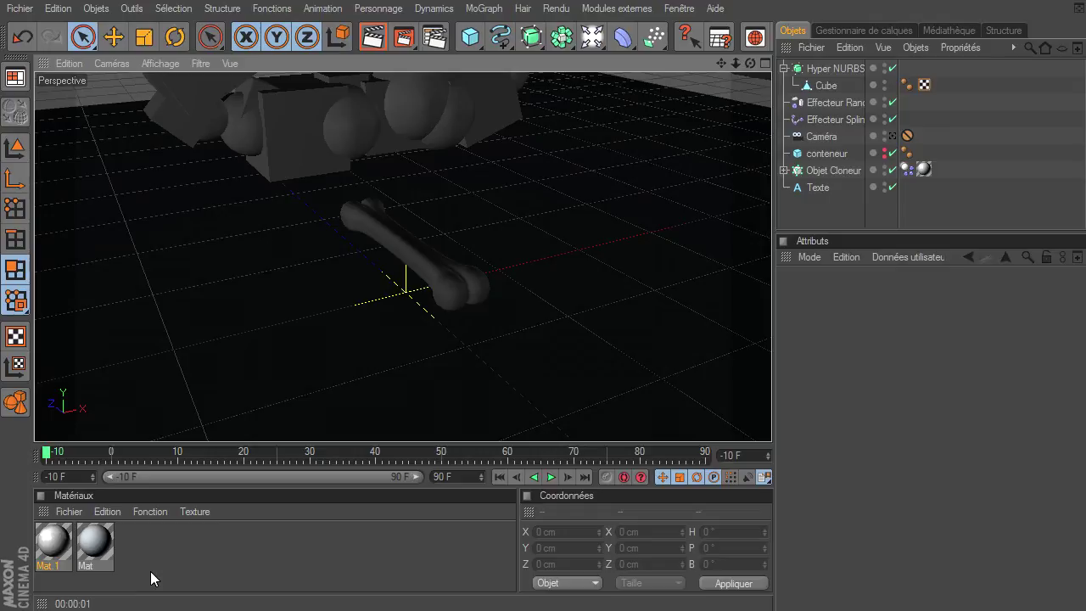
Apply Mat.1 to the Hyper NURBS bone and place it under the Objet Cloneur
left_click(42, 547)
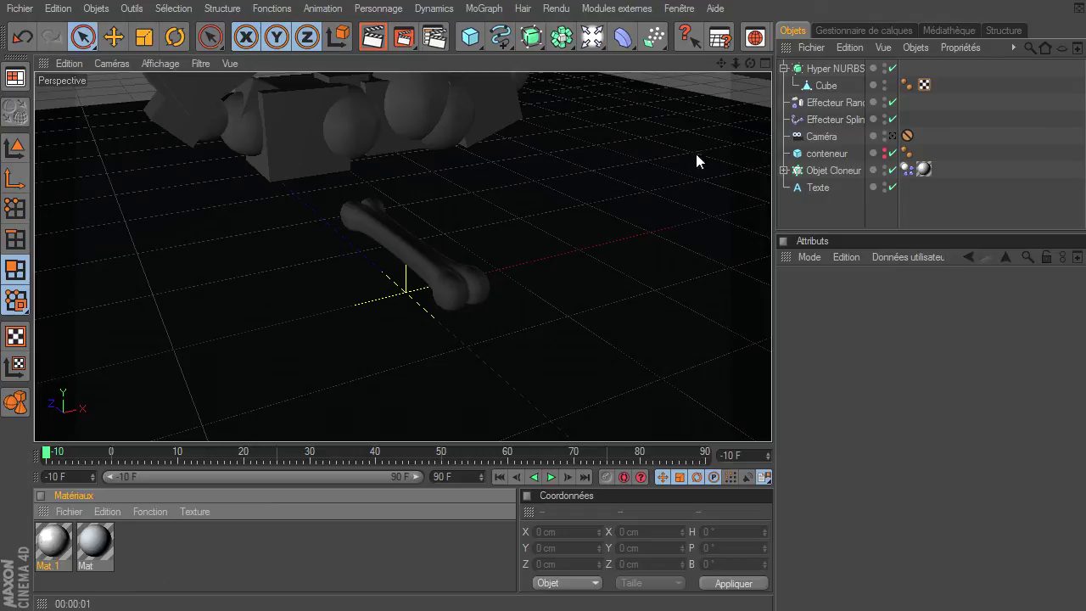
left_click_drag(696, 160, 823, 75)
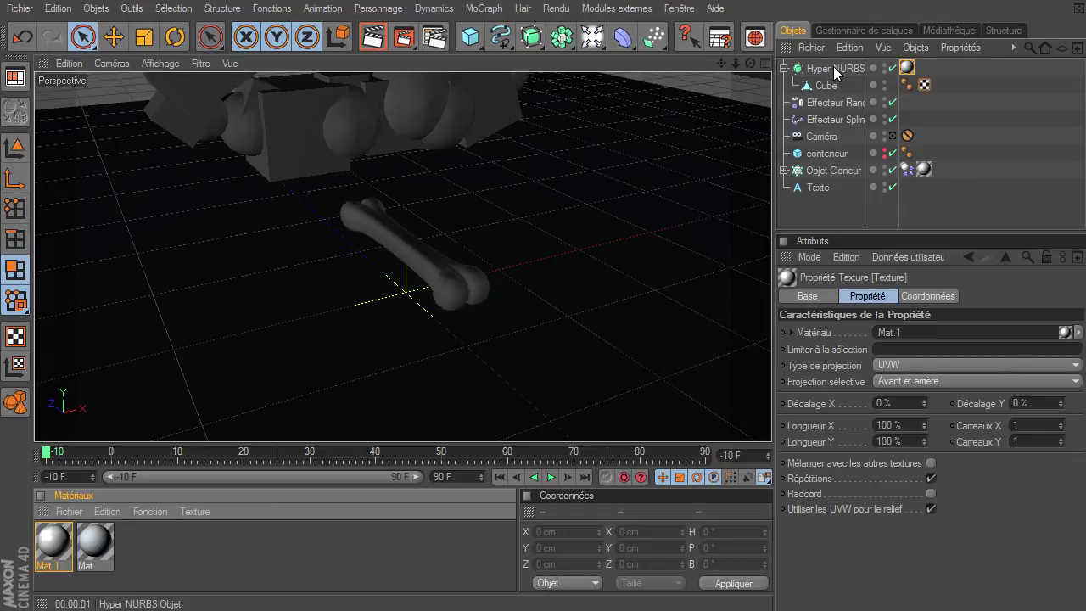
left_click(832, 67)
left_click_drag(829, 169, 829, 168)
Delete the old Cube and Sphère from the cloner and look through the scene camera
left_click(824, 188)
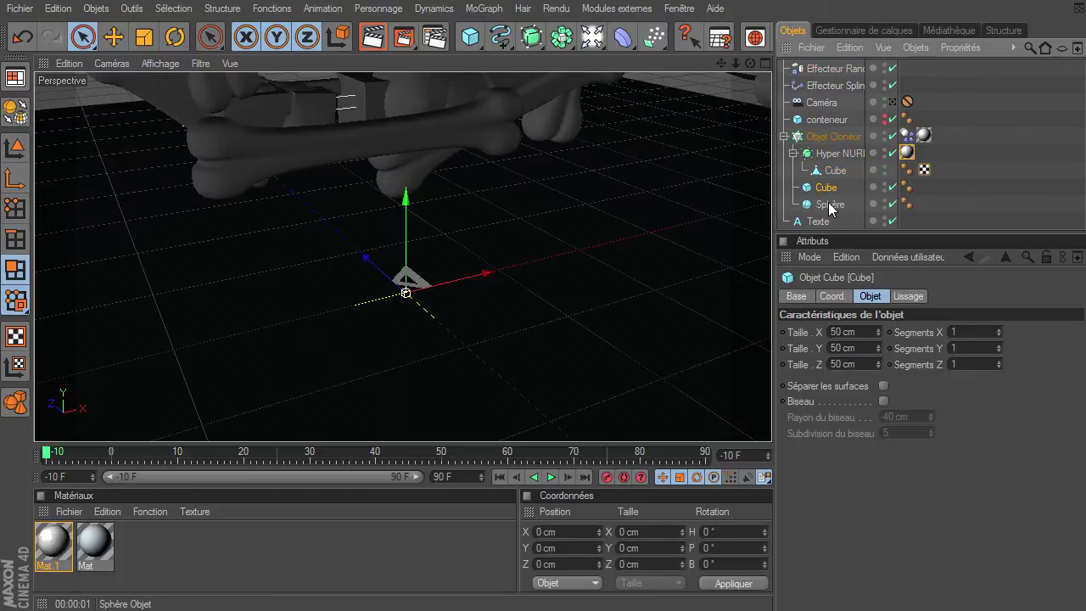
key("Delete")
left_click(831, 187)
key("Delete")
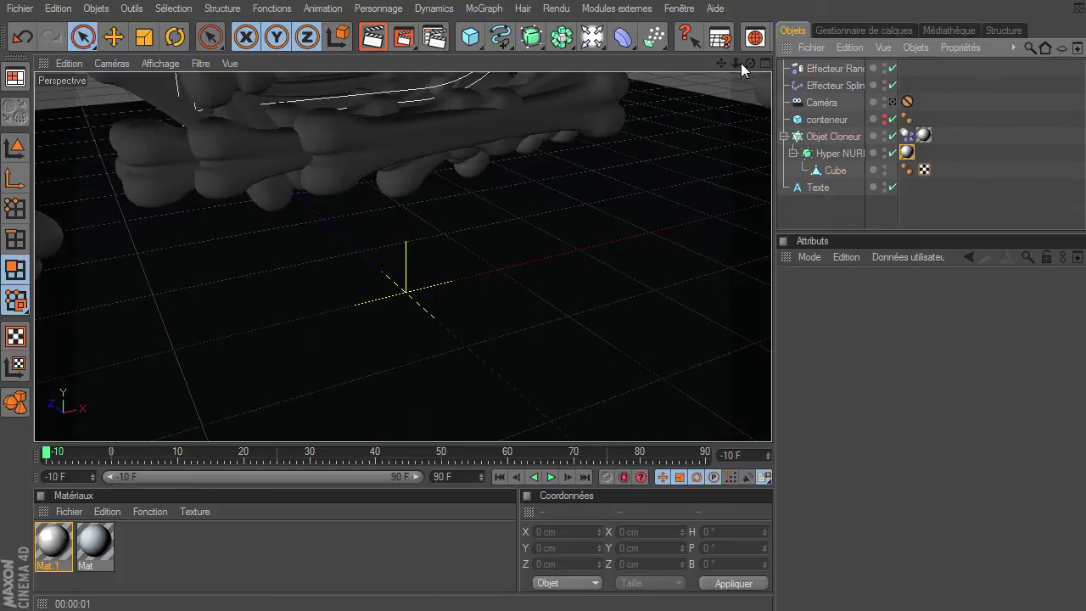
left_click_drag(741, 63, 771, 420)
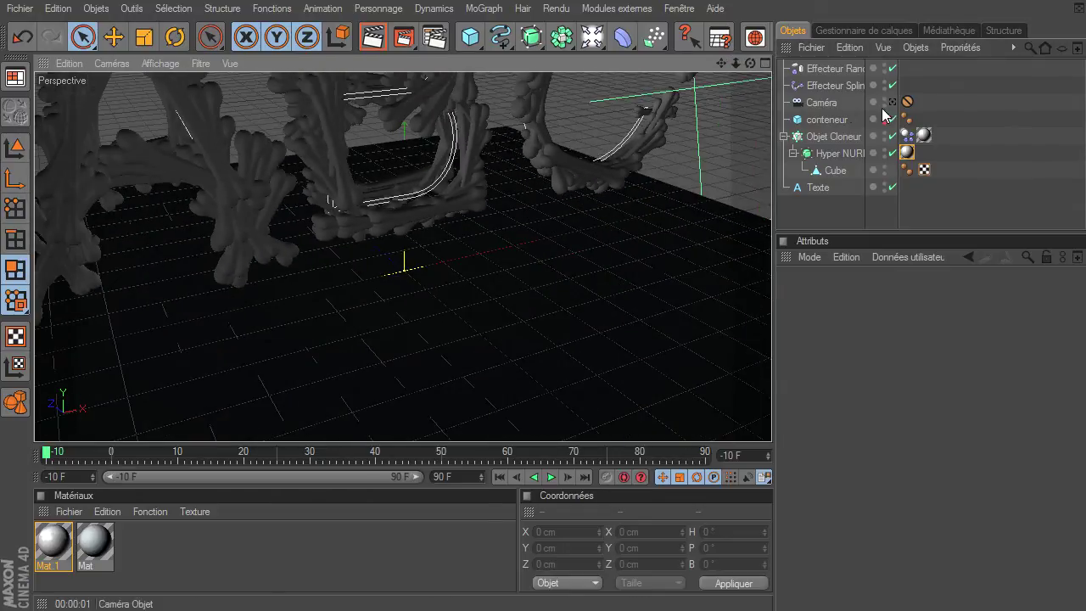
left_click(893, 101)
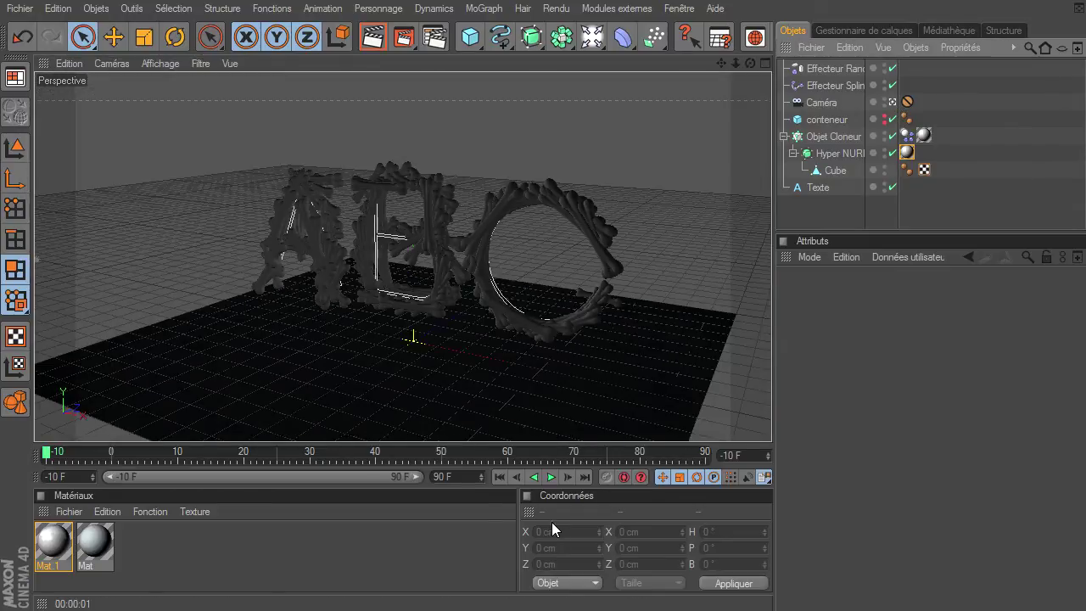
Play and pause the animation briefly, then select the Hyper NURBS bone for scaling
left_click(551, 477)
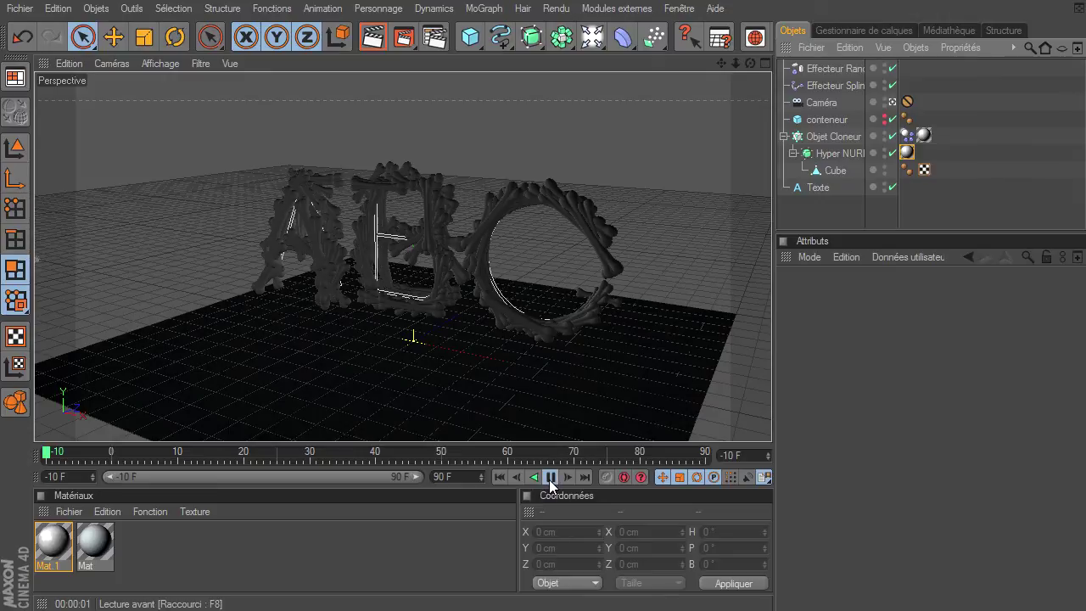
left_click(551, 477)
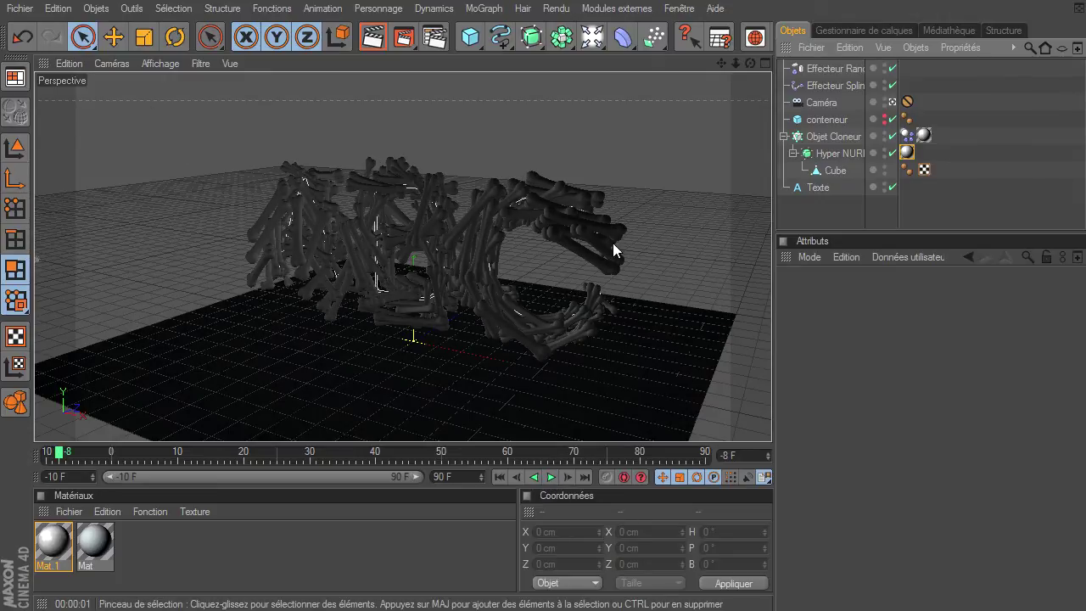
left_click(831, 156)
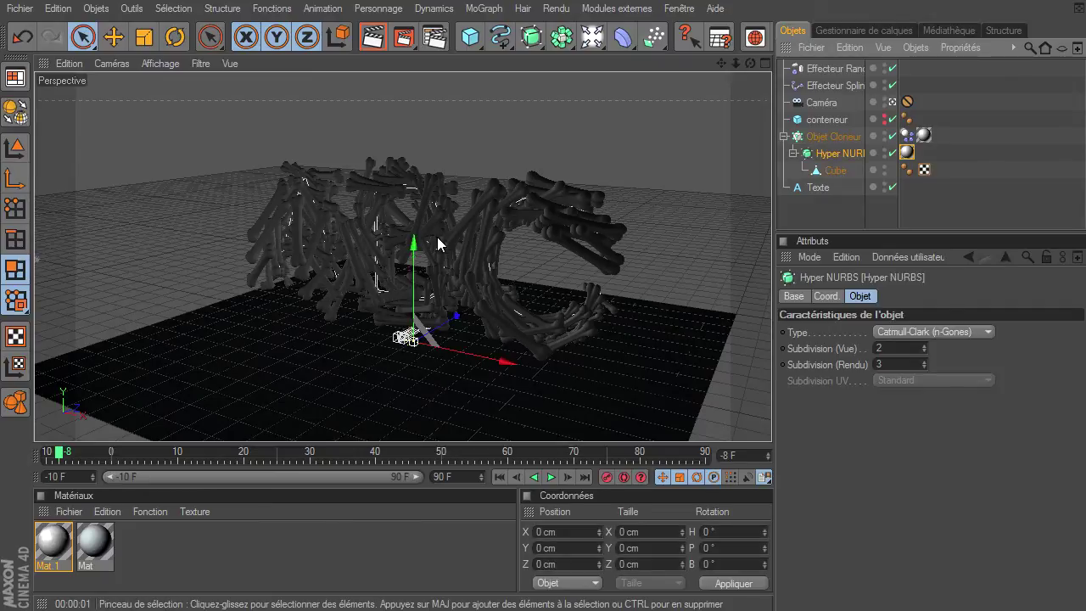
left_click(144, 37)
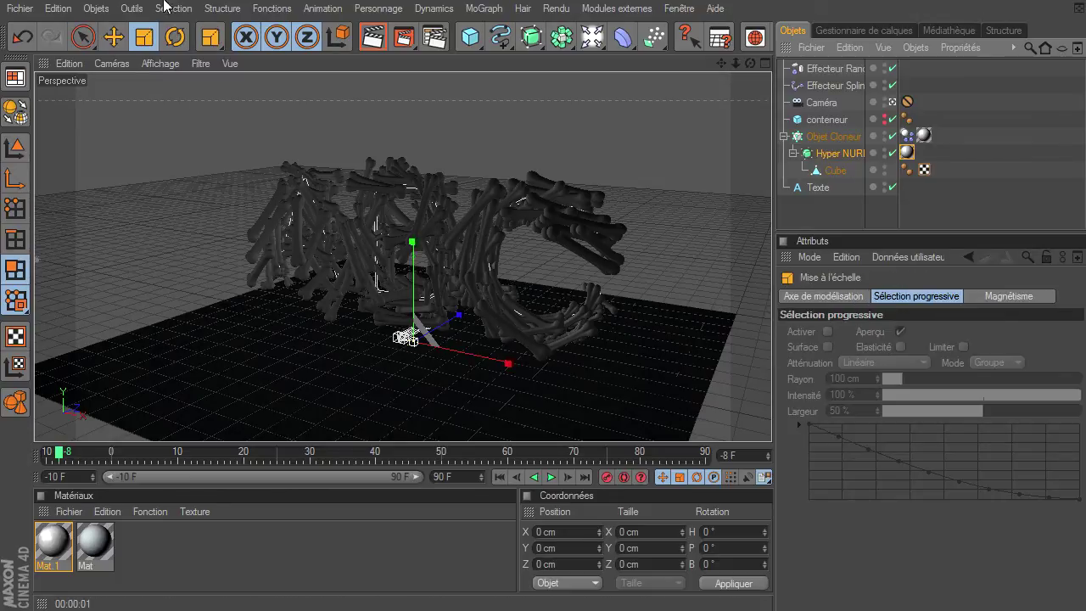
left_click(416, 348)
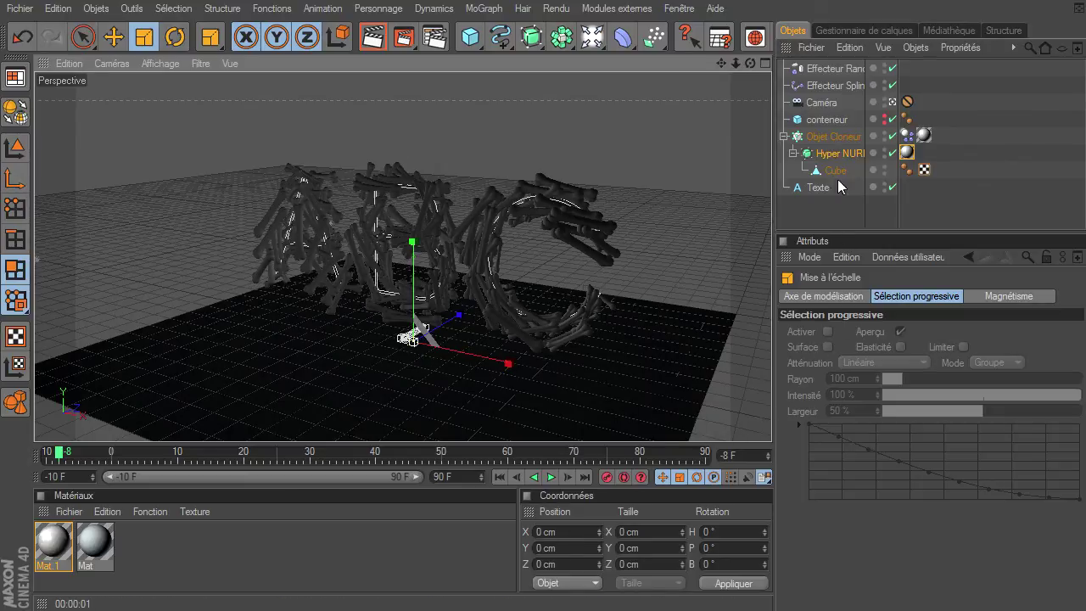
Check the 0.7-scaled bones against the text splines by toggling the cloner in camera view
left_click(893, 101)
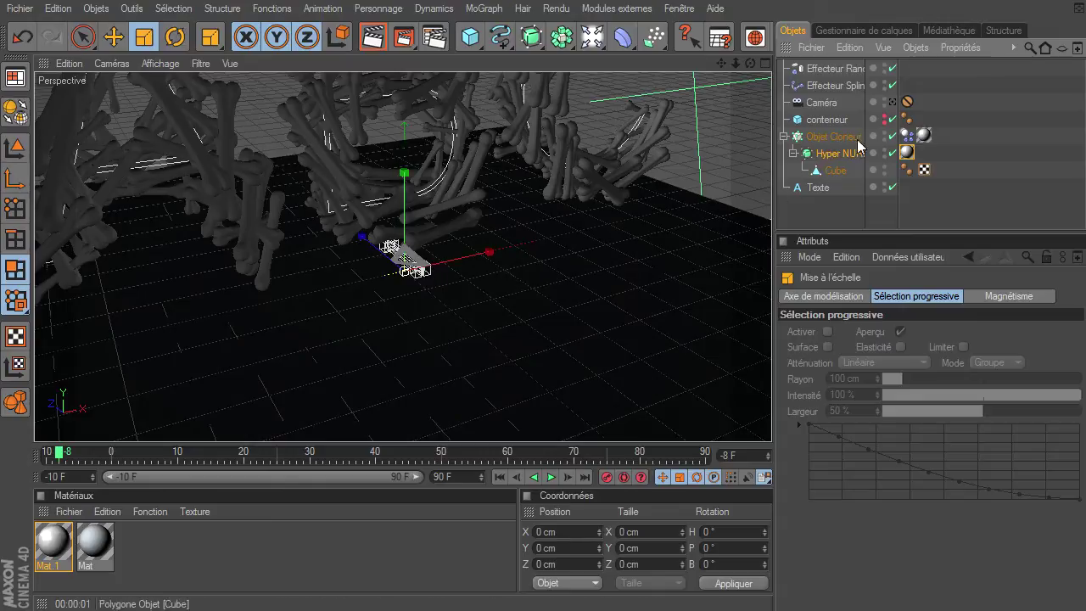
left_click(893, 136)
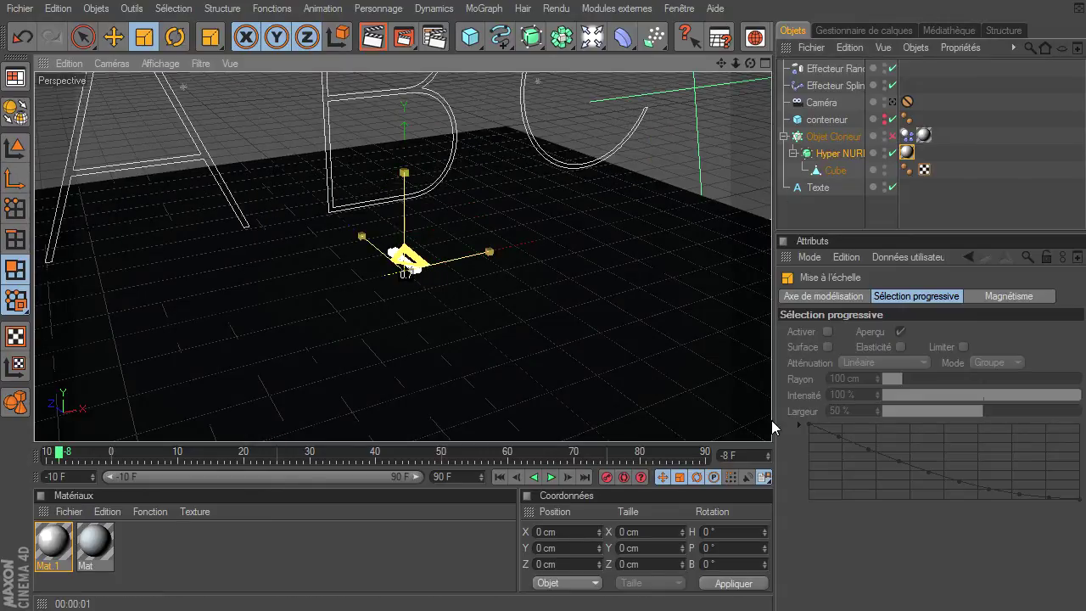
left_click(892, 135)
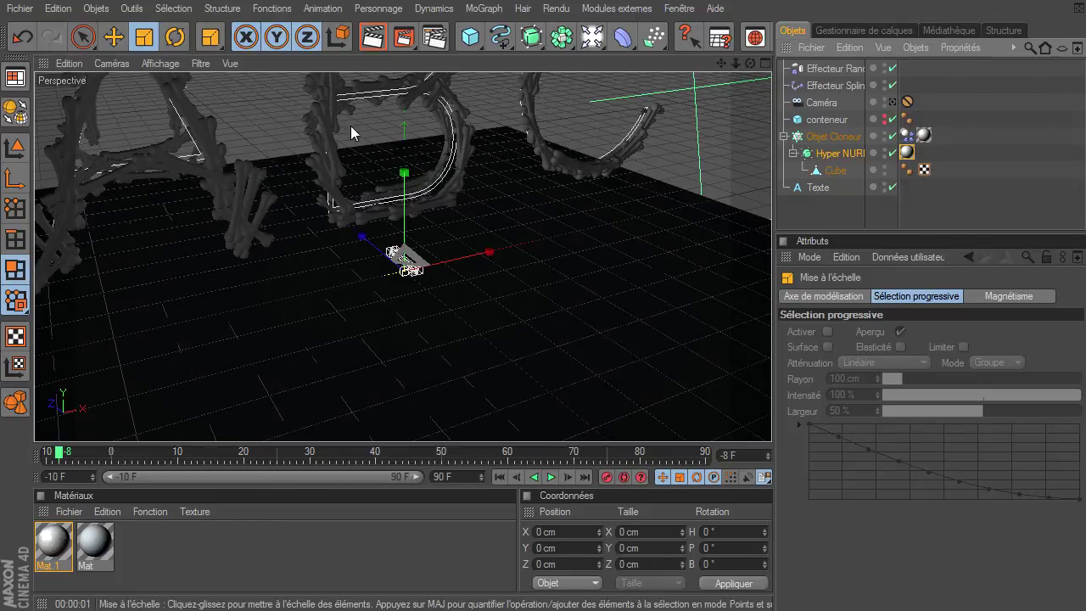
left_click(891, 103)
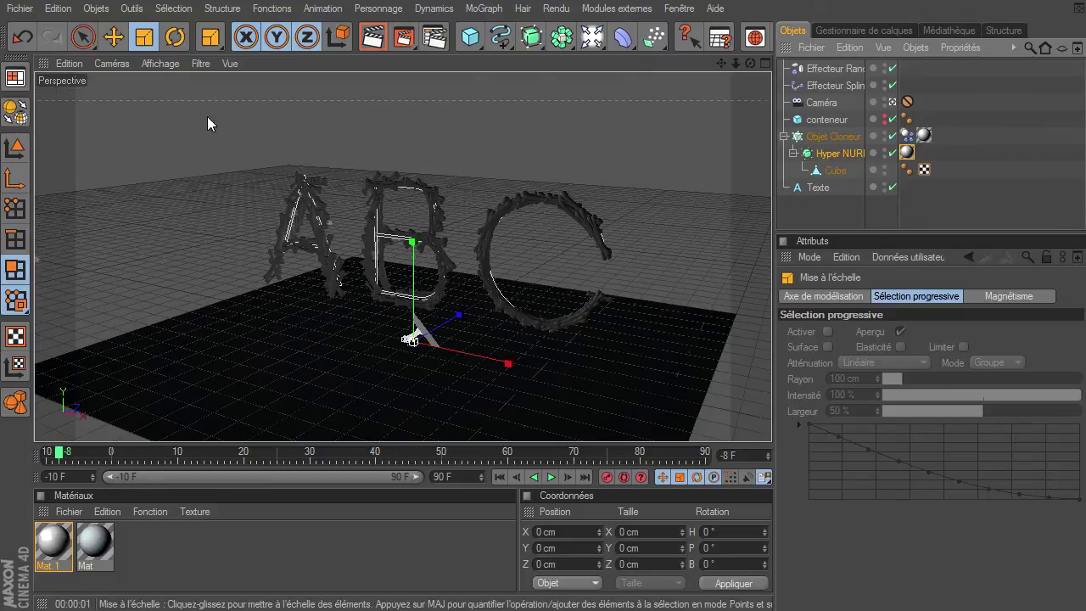
Try the hidden-lines, lines and flat-shading-with-lines viewport modes, then settle on Boîtes box display
left_click(160, 64)
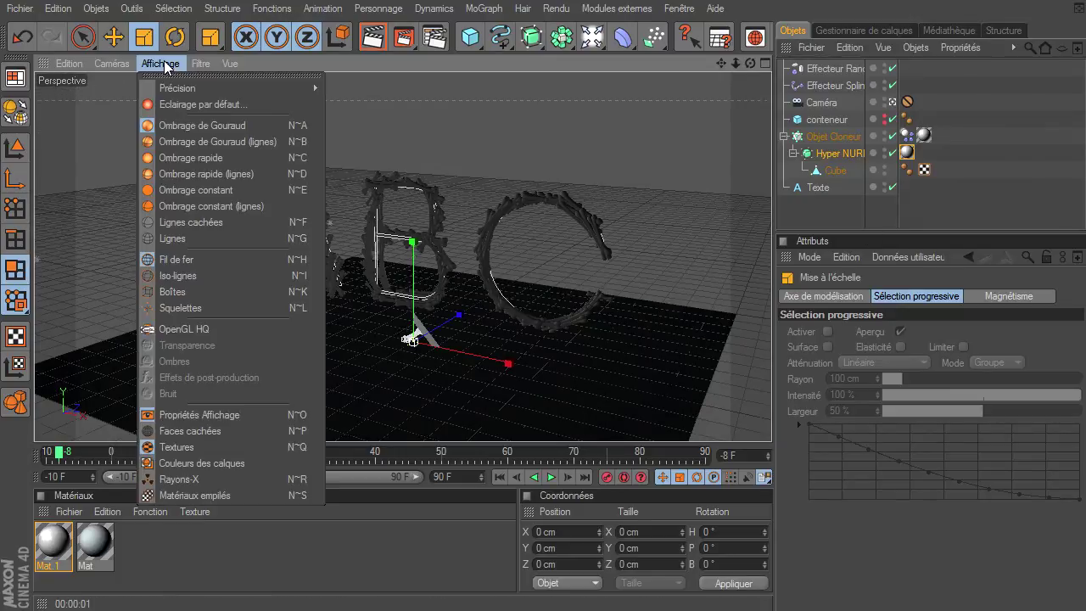
left_click(226, 223)
left_click(165, 64)
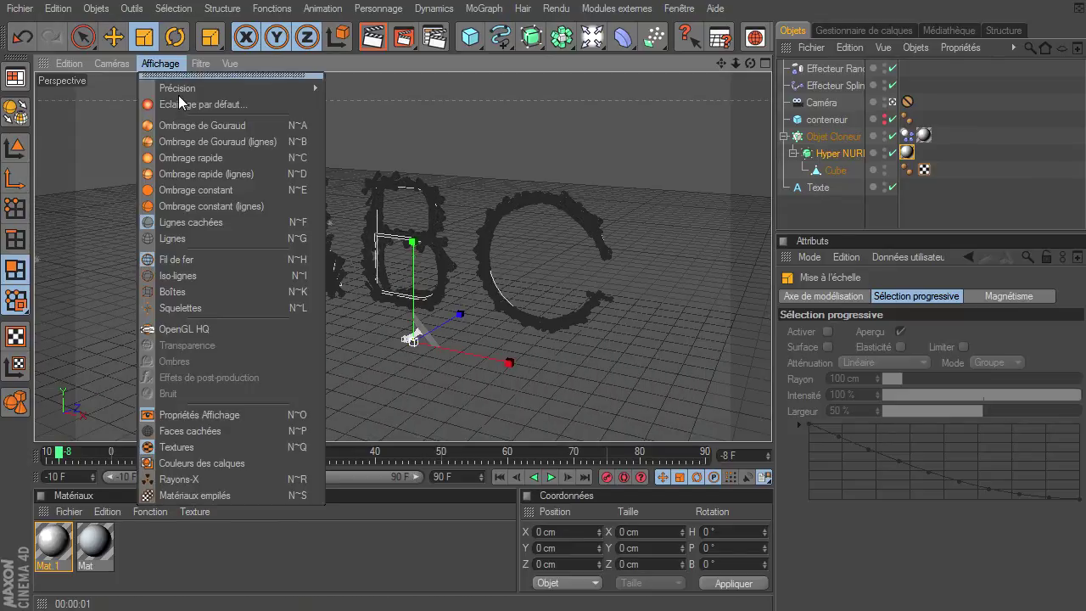
left_click(183, 245)
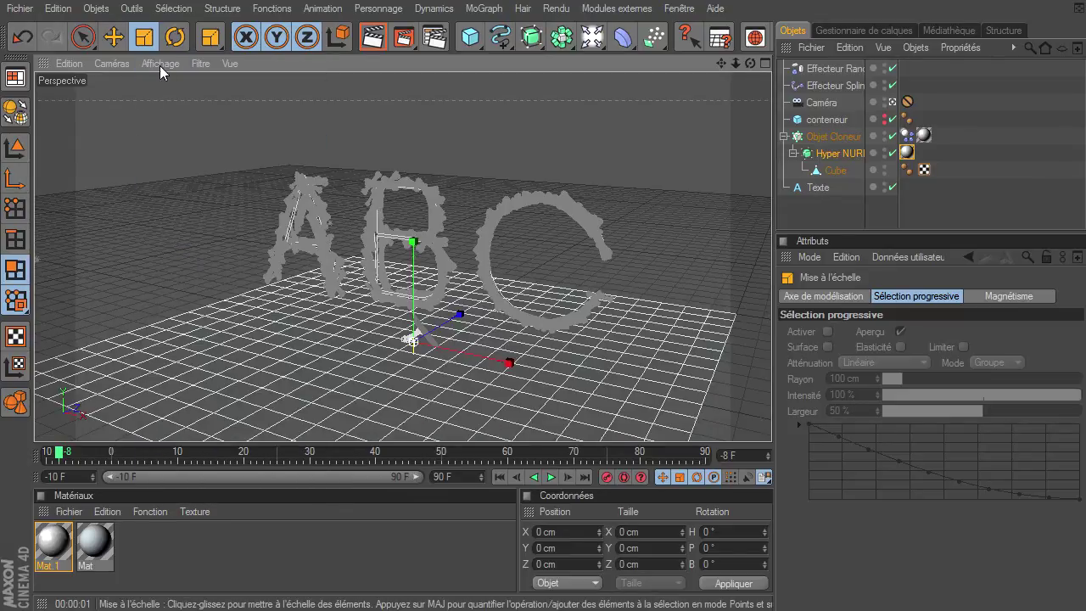
left_click(163, 63)
left_click(196, 206)
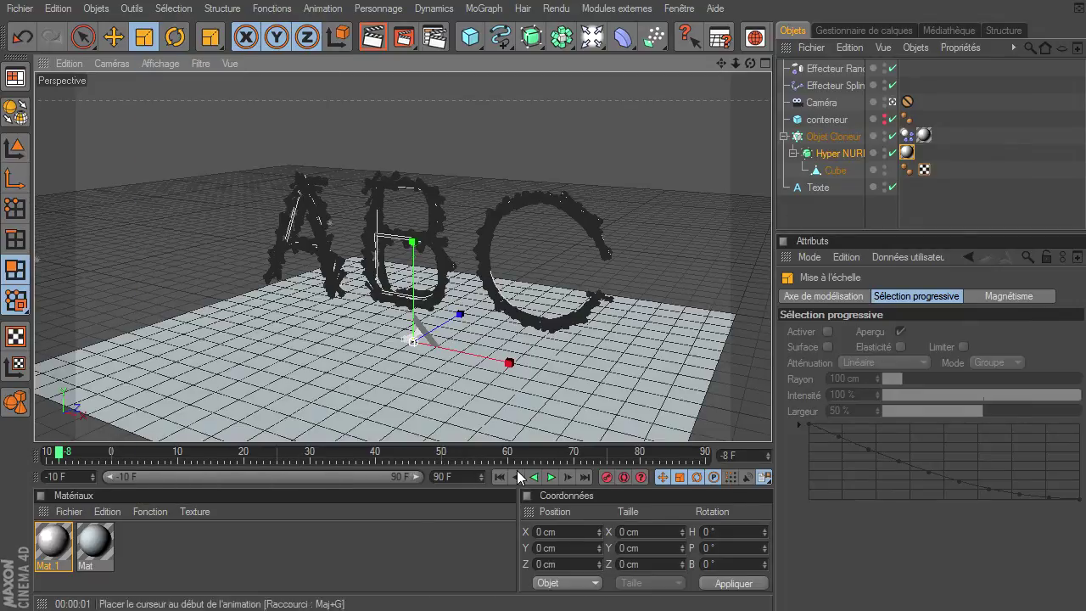
left_click(166, 64)
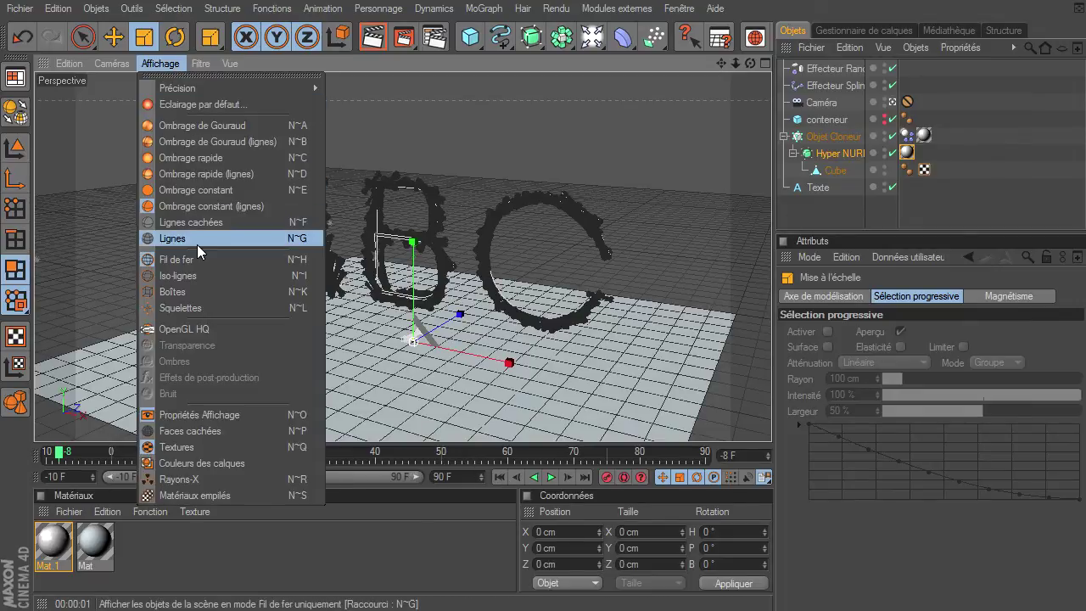
left_click(189, 293)
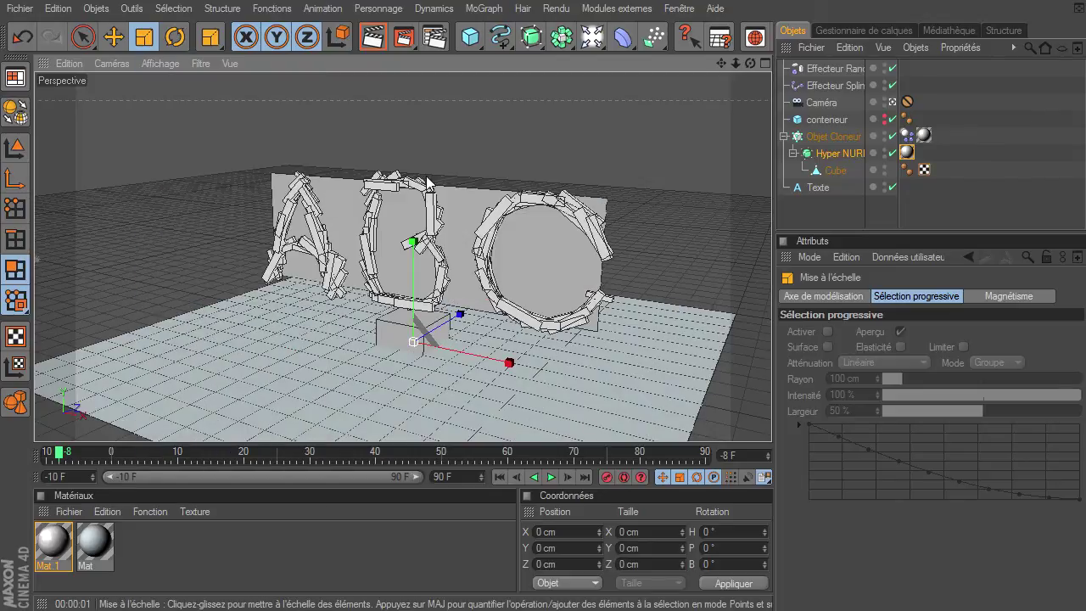
Play, stop, rewind and replay the bone clones reforming from ABC into 123
left_click(549, 477)
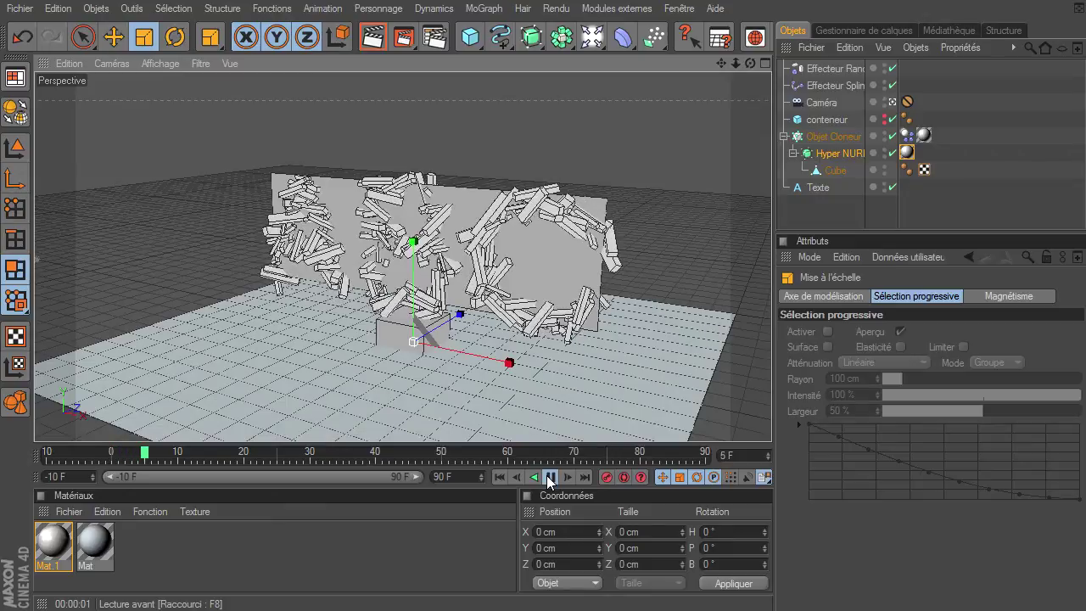
left_click(549, 478)
left_click(499, 478)
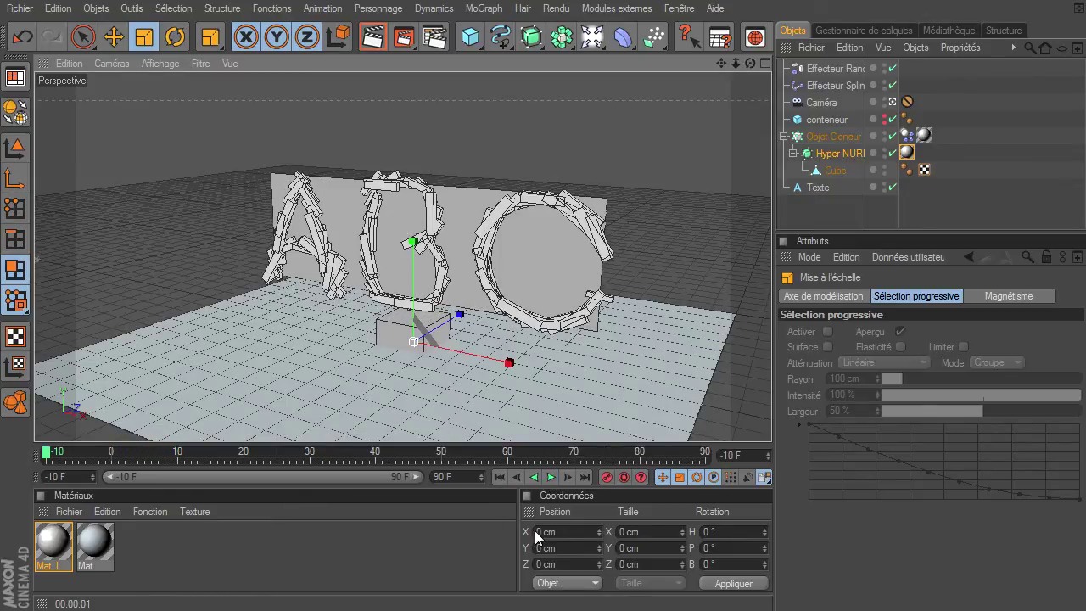
left_click(551, 478)
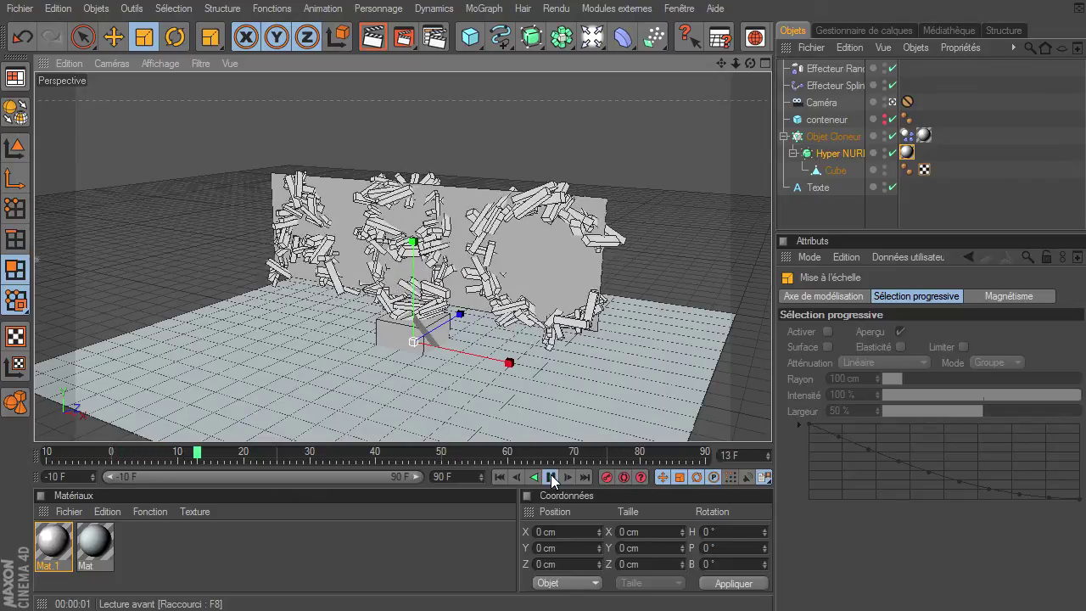
left_click(551, 478)
Render the current frame in the view, then play the animation on to frame 66
left_click(364, 47)
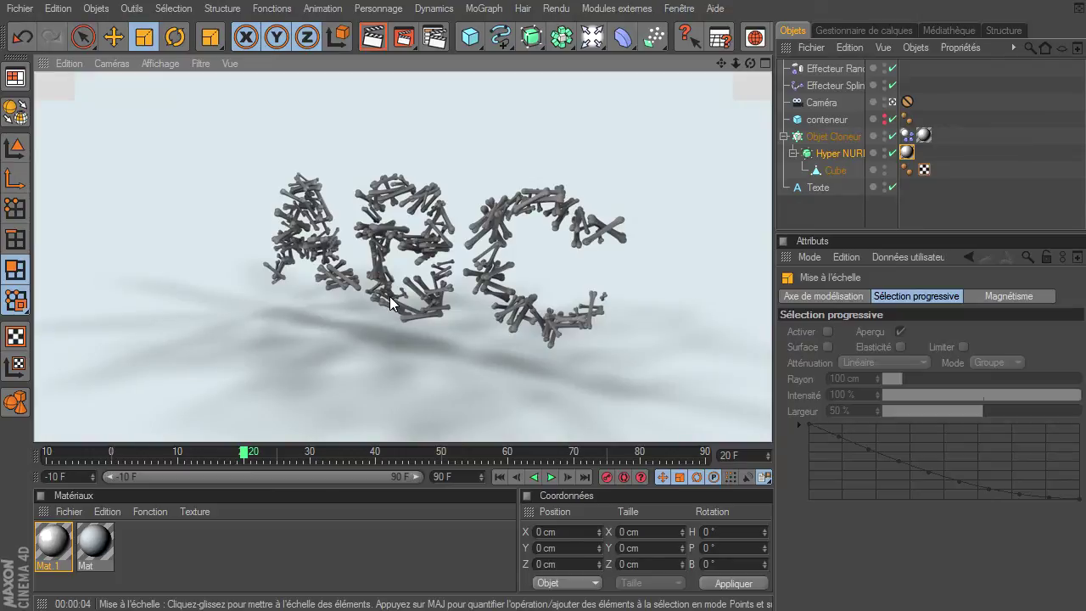
left_click(551, 477)
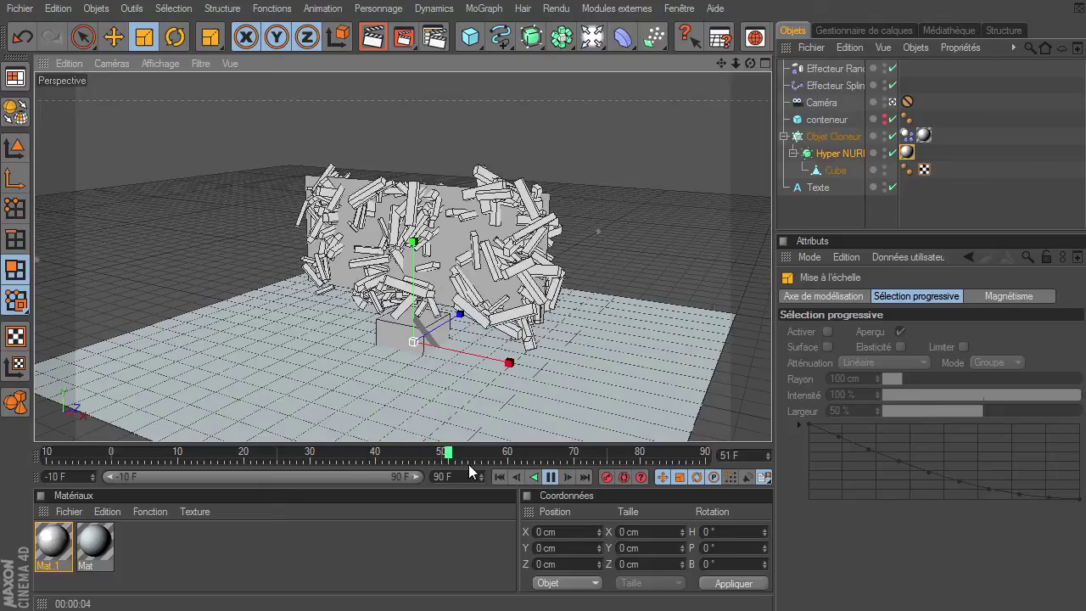
left_click(551, 477)
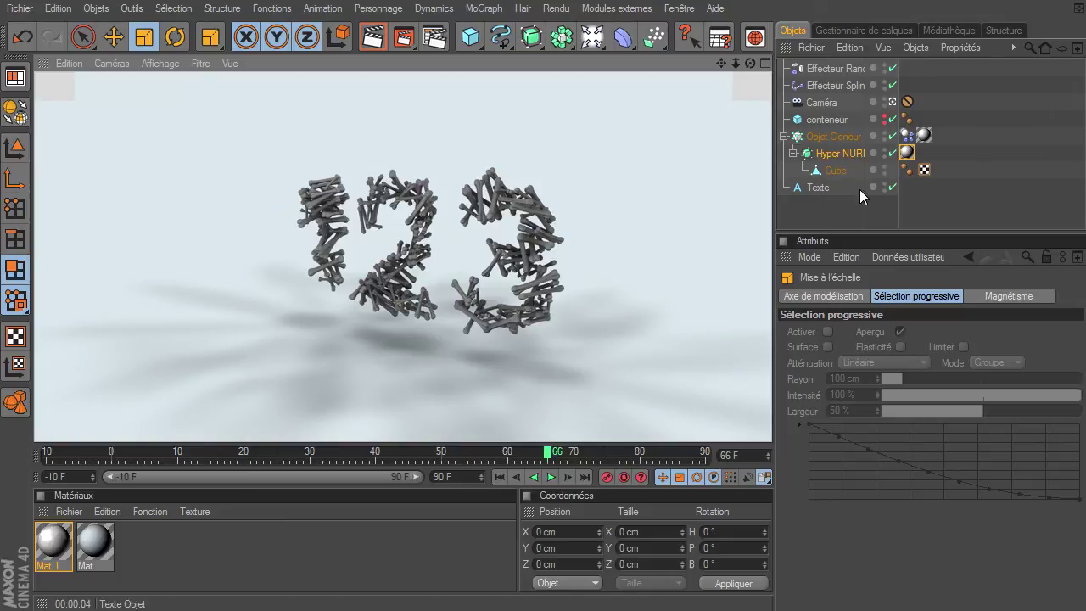
Add a Sphère primitive with a 25 cm radius
left_click(471, 41)
left_click(650, 53)
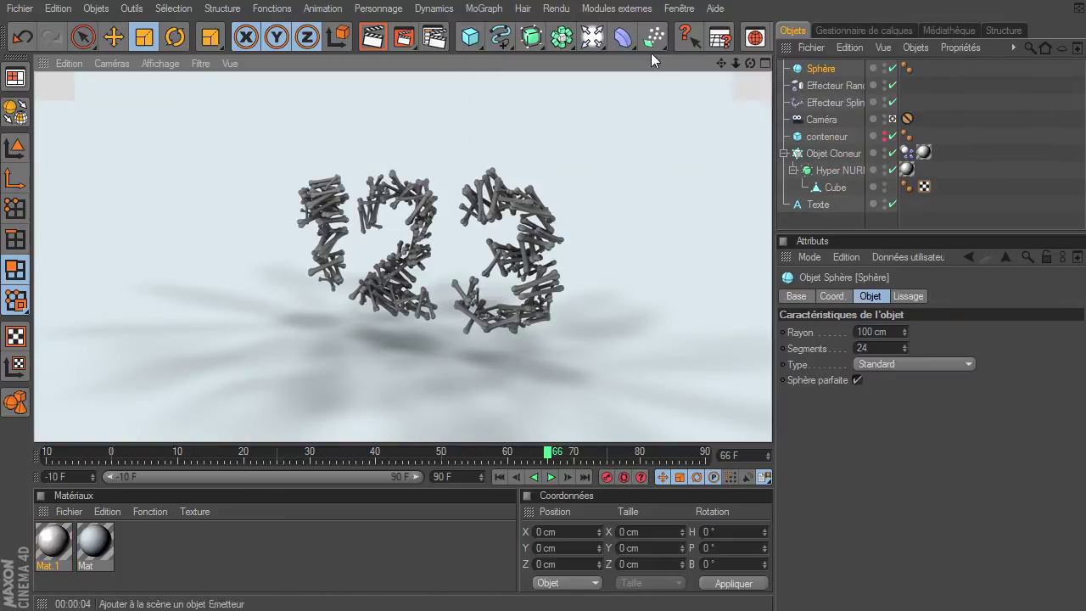
left_click(889, 333)
type("25")
key("Return")
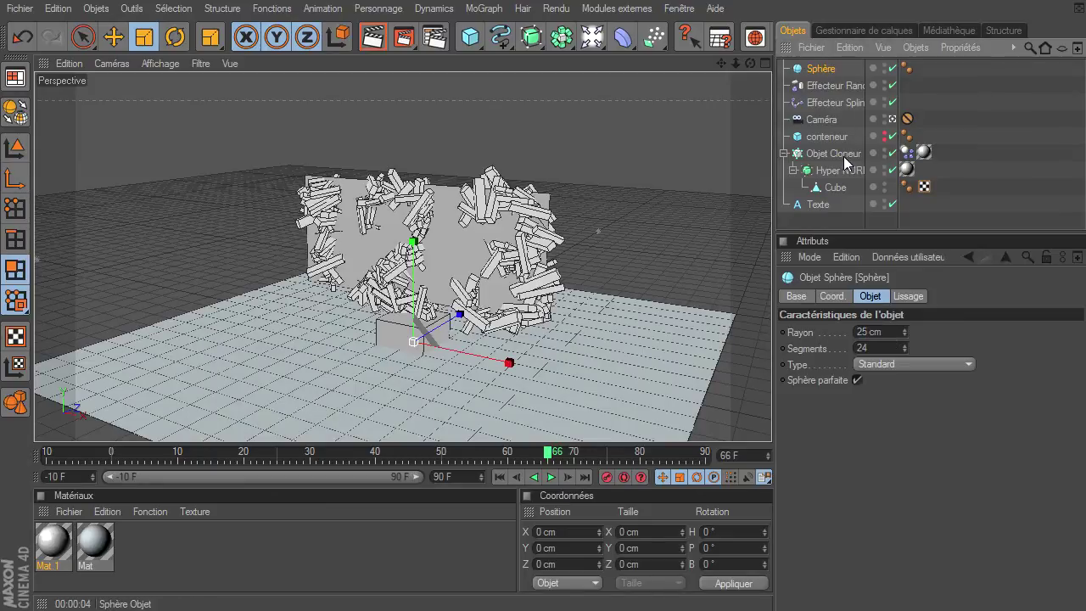
Put the sphere under Objet Cloneur and move the Hyper NURBS out below Texte, collapsed
left_click_drag(828, 68, 844, 160)
left_click_drag(835, 212, 834, 217)
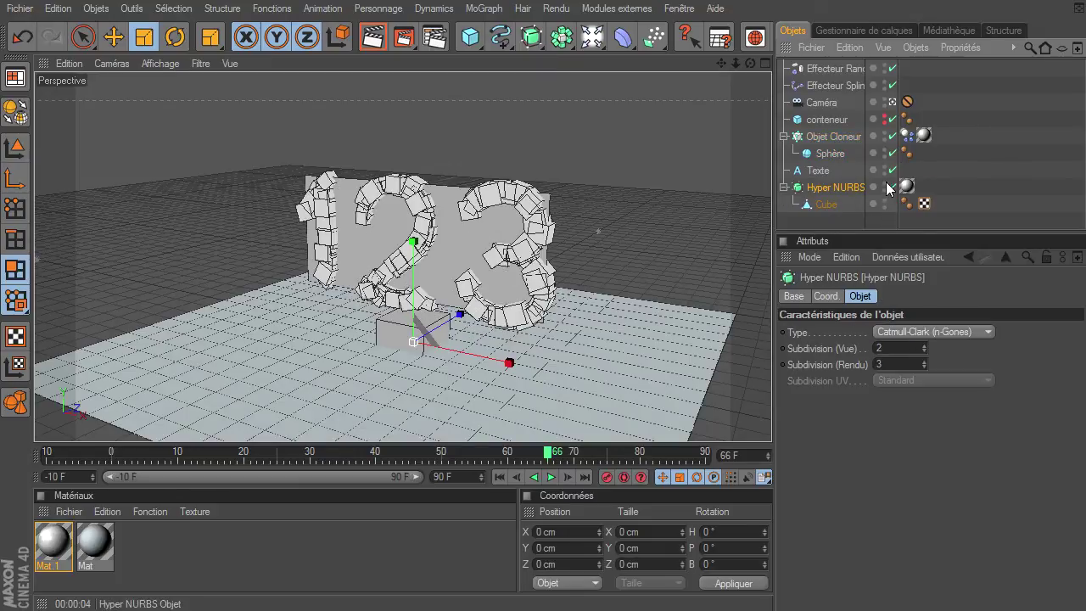
left_click(784, 187)
left_click(800, 212)
Switch the viewport to Gouraud shading and play the animation from the start
left_click(174, 66)
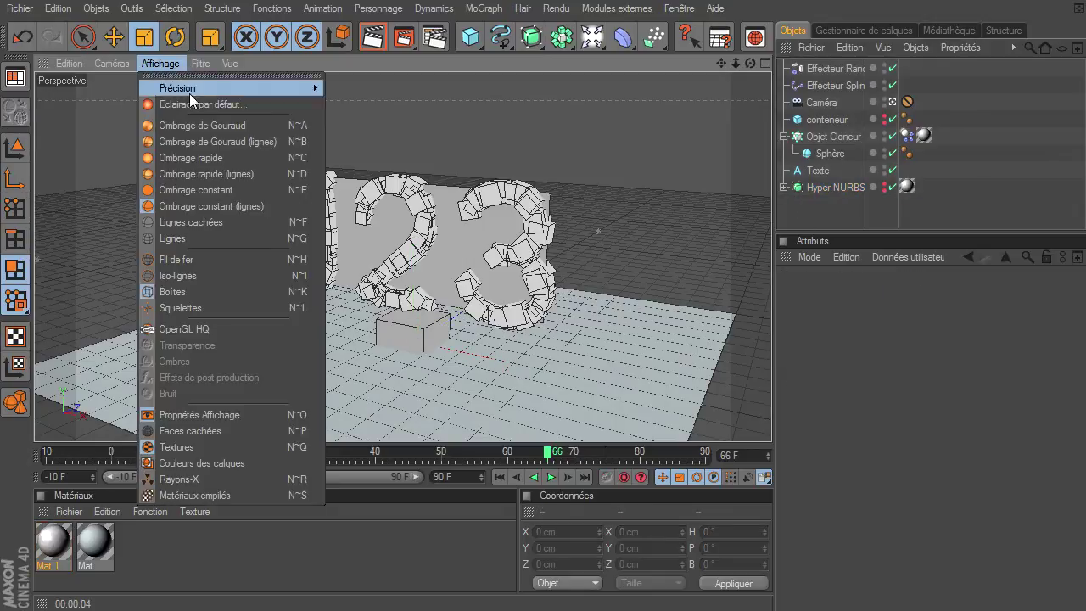
left_click(203, 127)
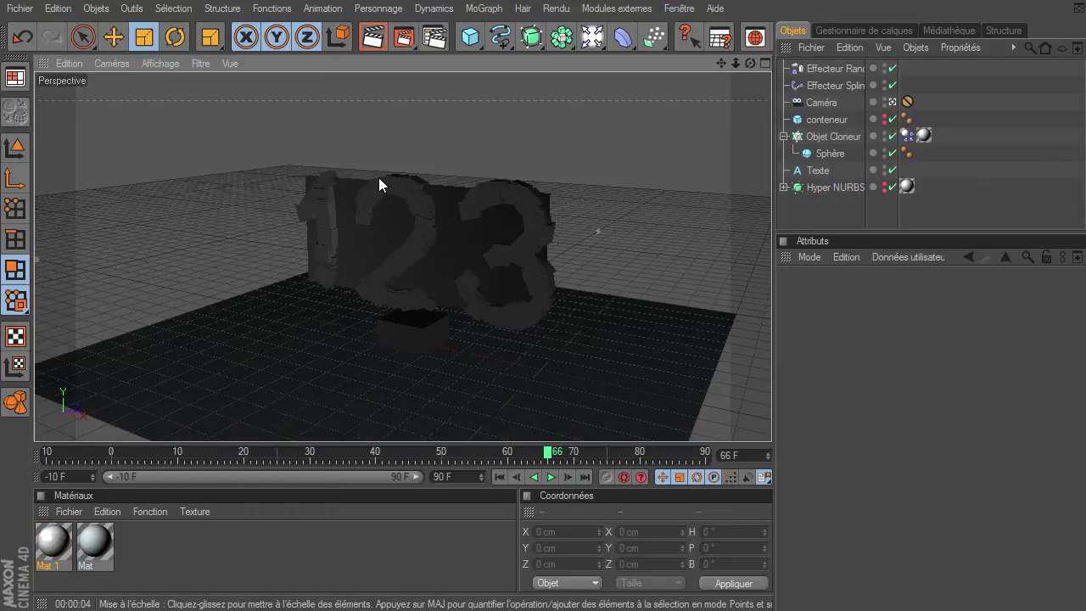
left_click(499, 477)
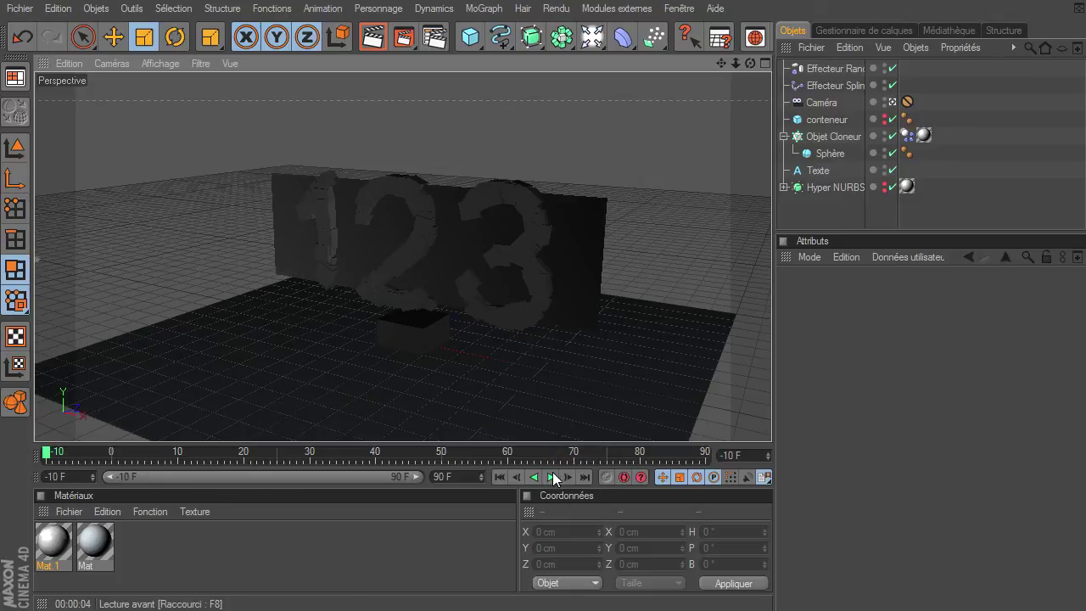
left_click(551, 476)
Switch to Ombrage de Gouraud (lignes), replay the spheres morphing ABC into 123, and open Render Settings
left_click(146, 64)
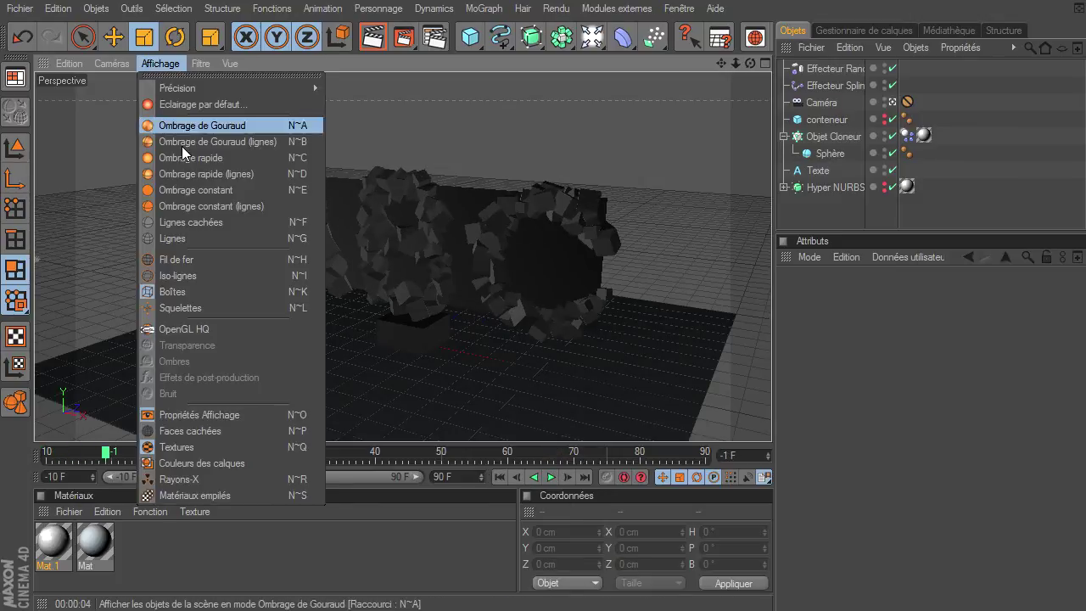
left_click(173, 256)
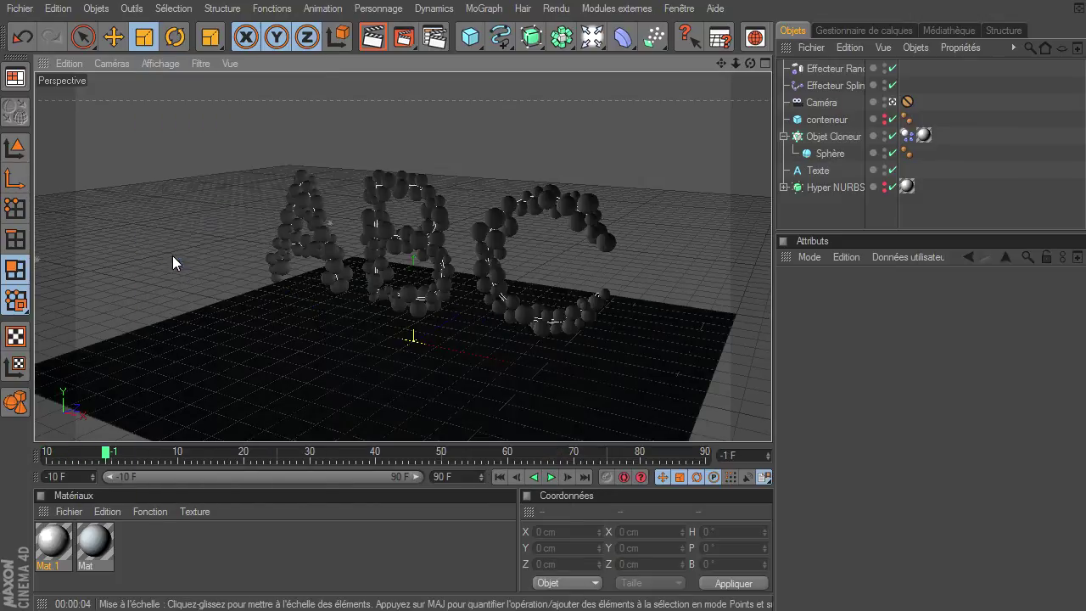
left_click(499, 477)
left_click(549, 477)
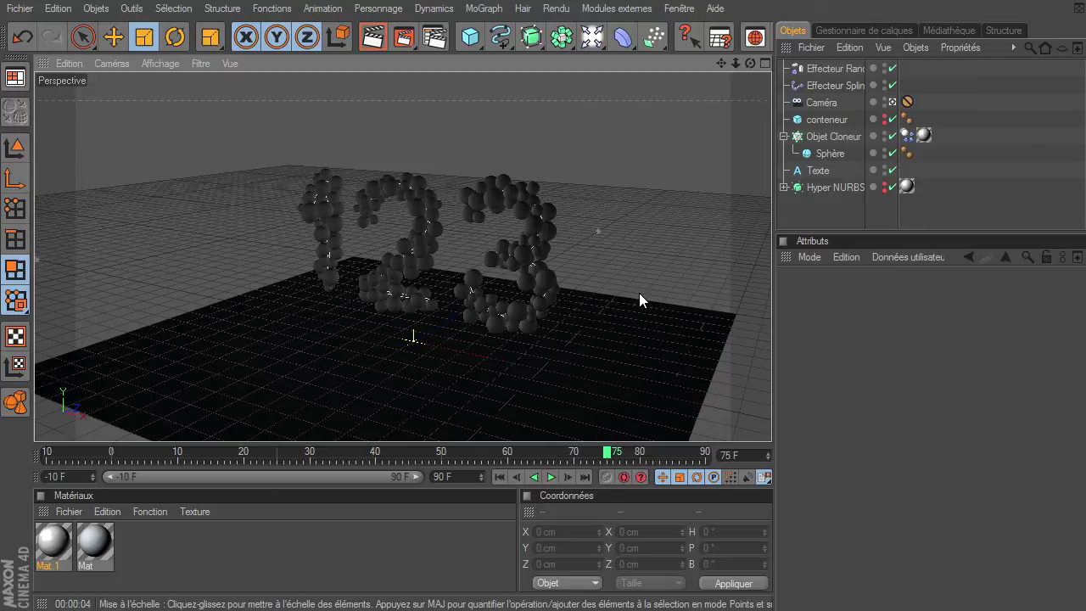
left_click(434, 37)
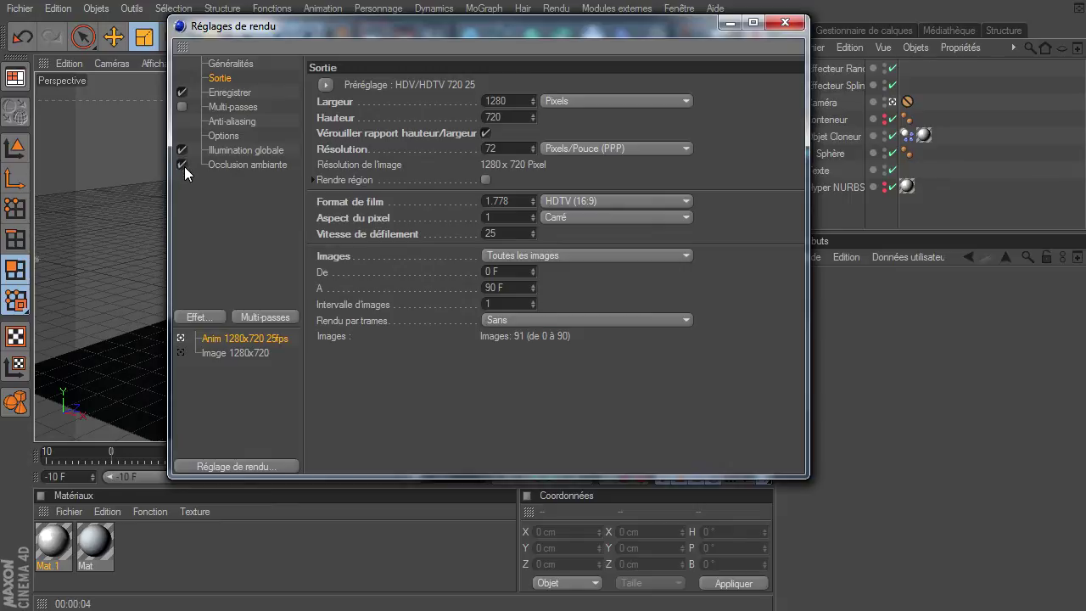
Close Réglages de rendu and render a test region around the digit 1
left_click(785, 23)
left_click_drag(403, 36, 443, 59)
left_click_drag(278, 158, 366, 365)
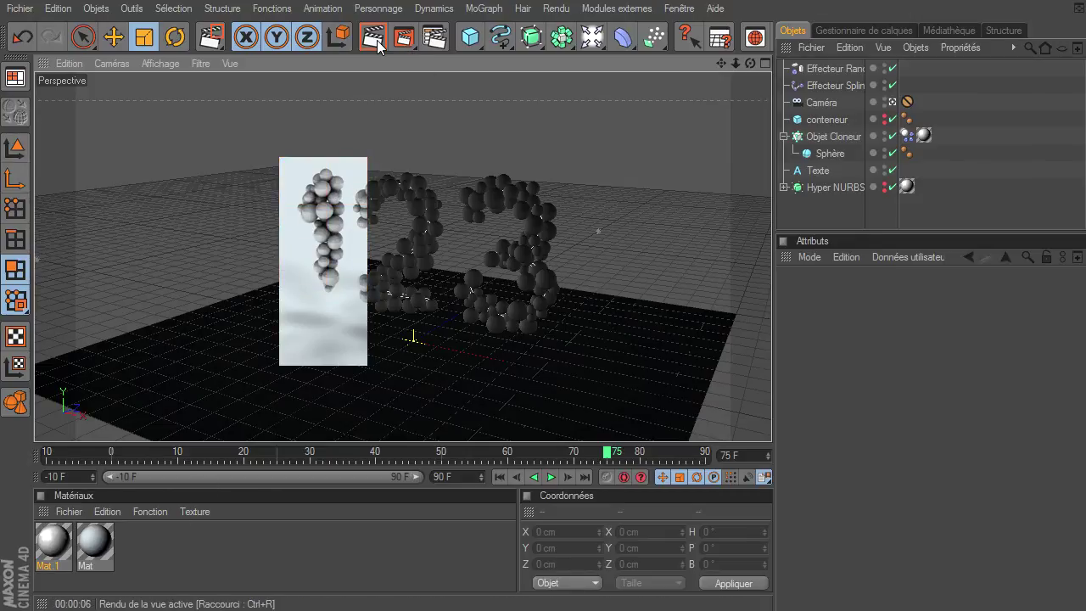
Render a larger Rendu d'une zone rectangle spanning all of the 123 sphere clones
left_click(403, 36)
left_click(485, 48)
mouse_move(327, 233)
left_mouse_down()
mouse_move(547, 365)
mouse_move(638, 398)
left_mouse_up()
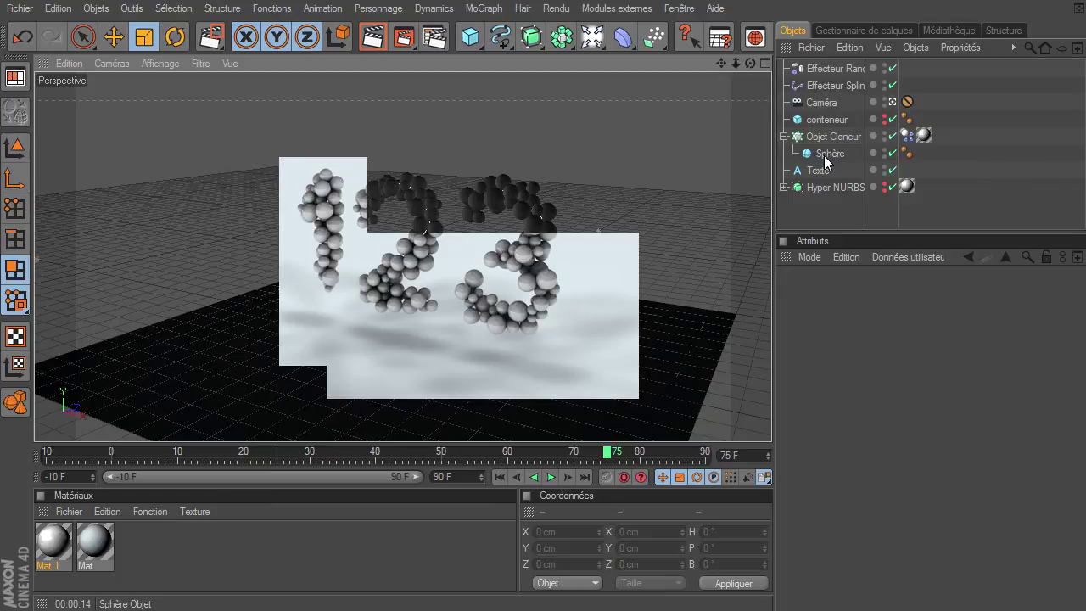
Set the Spline Effector's Intensité to 18 % and play the animation from the start
left_click(836, 85)
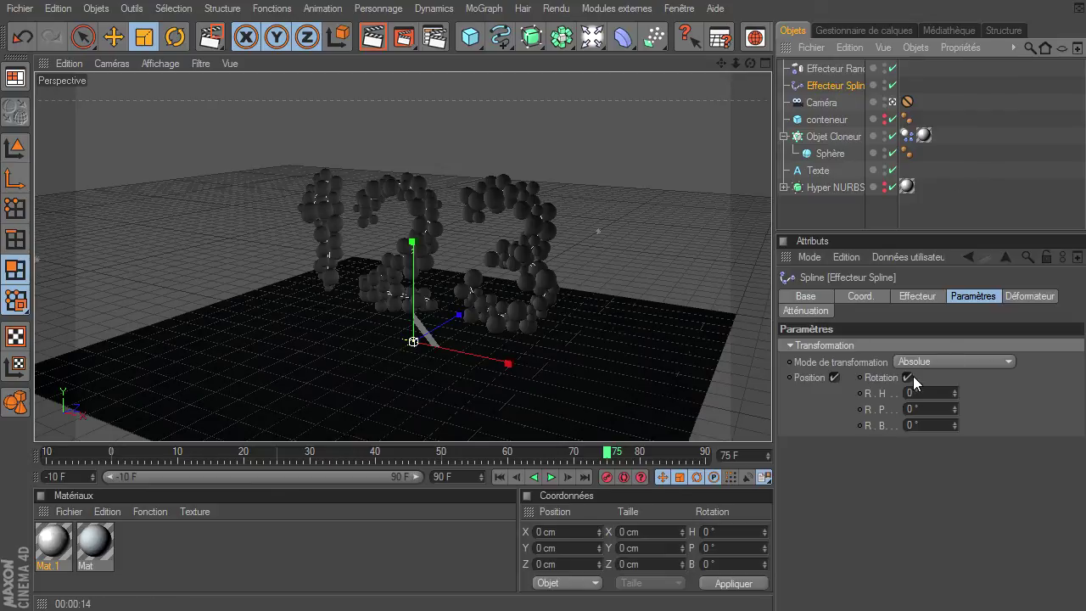
left_click(926, 295)
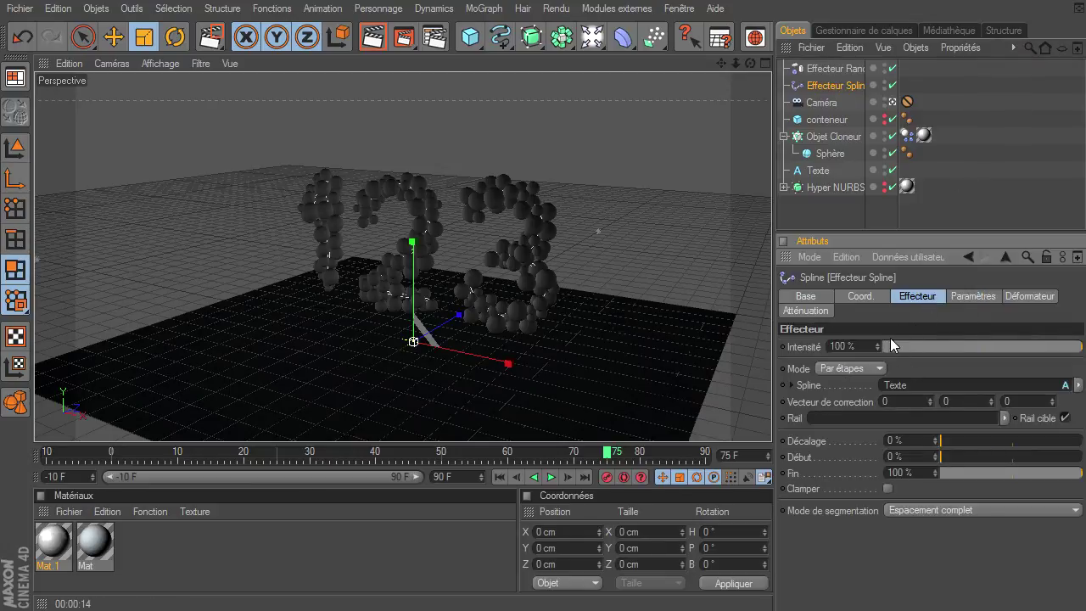
left_click(920, 345)
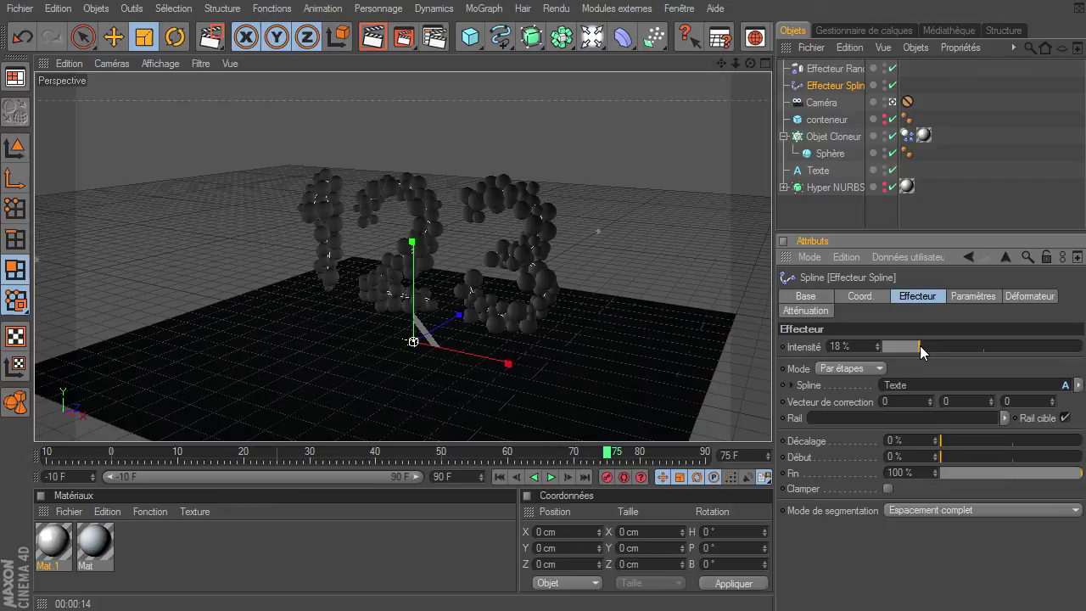
left_click(500, 478)
left_click(549, 478)
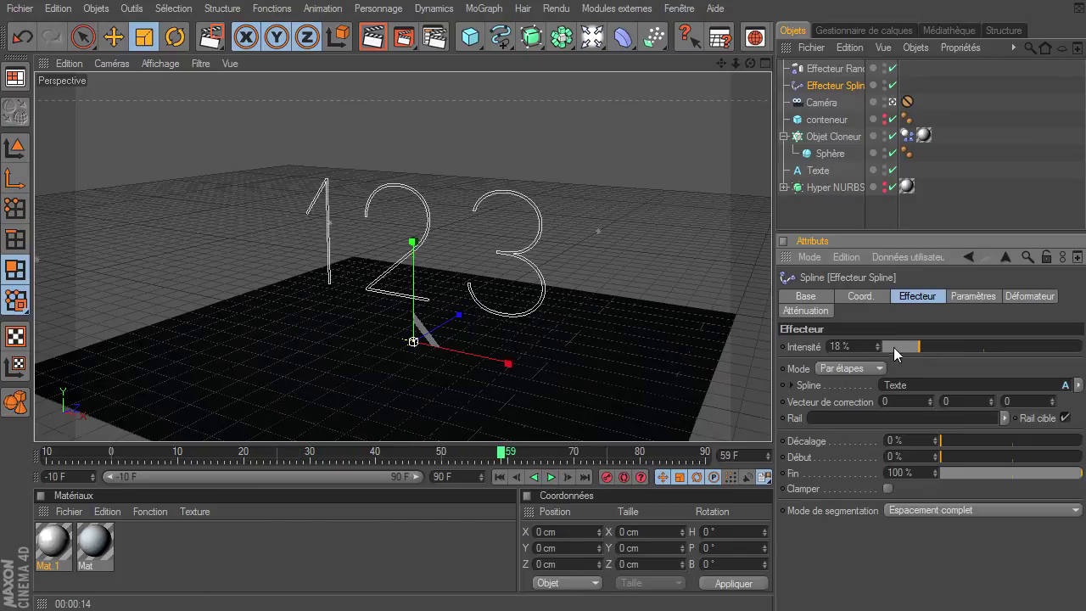
Raise the effector intensity to 100 % and replay the animation from the beginning
left_click_drag(917, 348, 1052, 348)
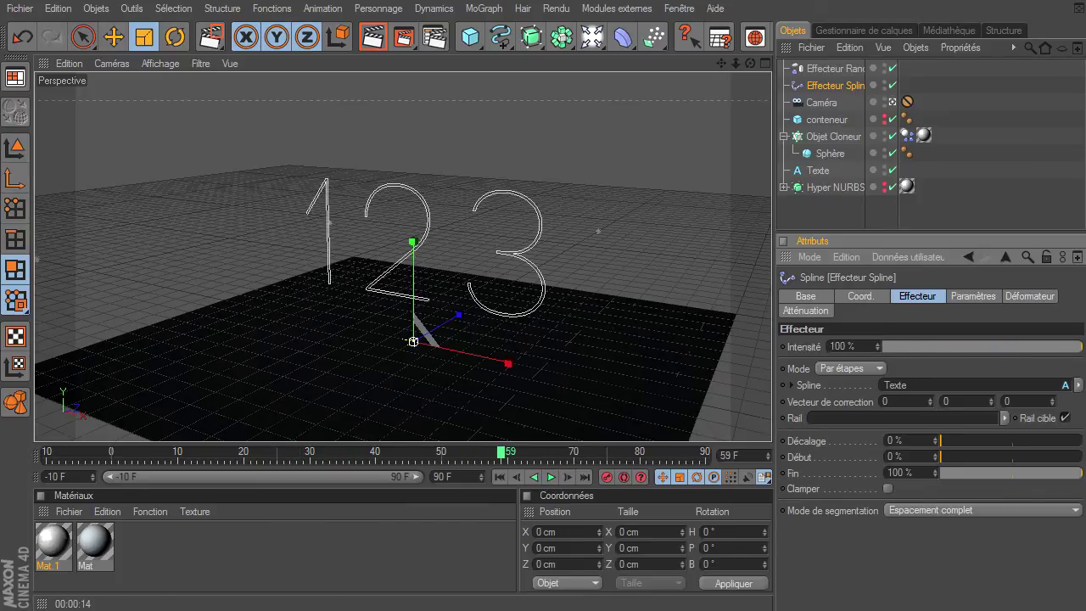
left_click(499, 477)
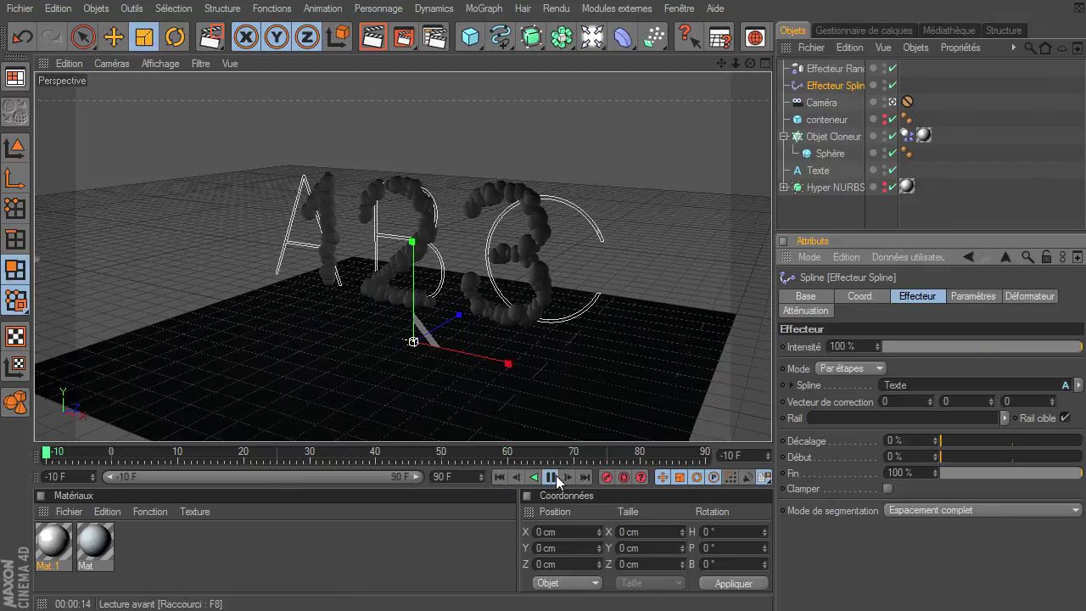
left_click(550, 477)
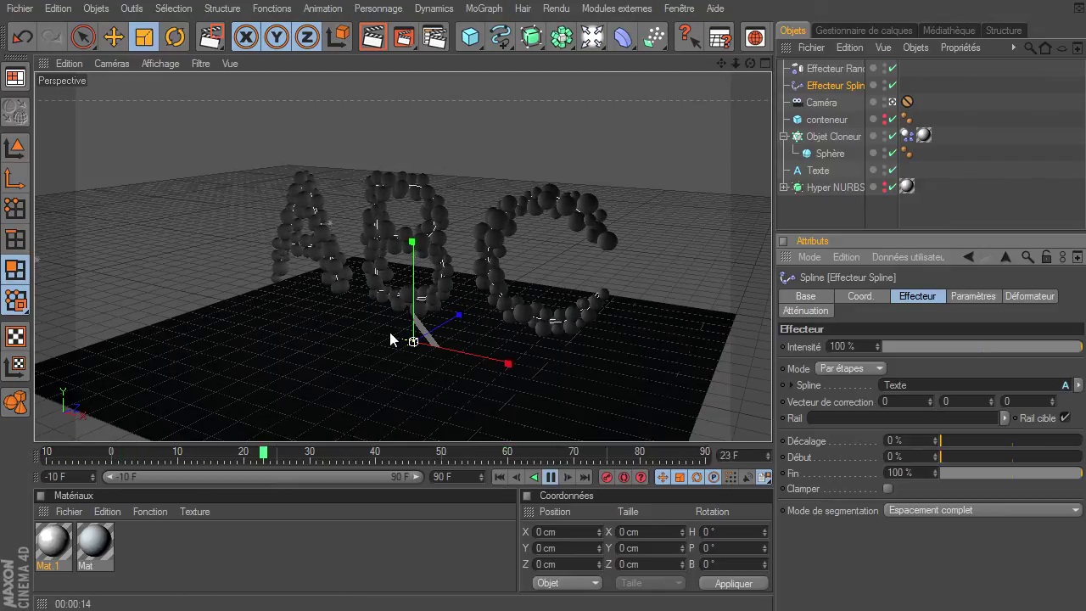
left_click(499, 476)
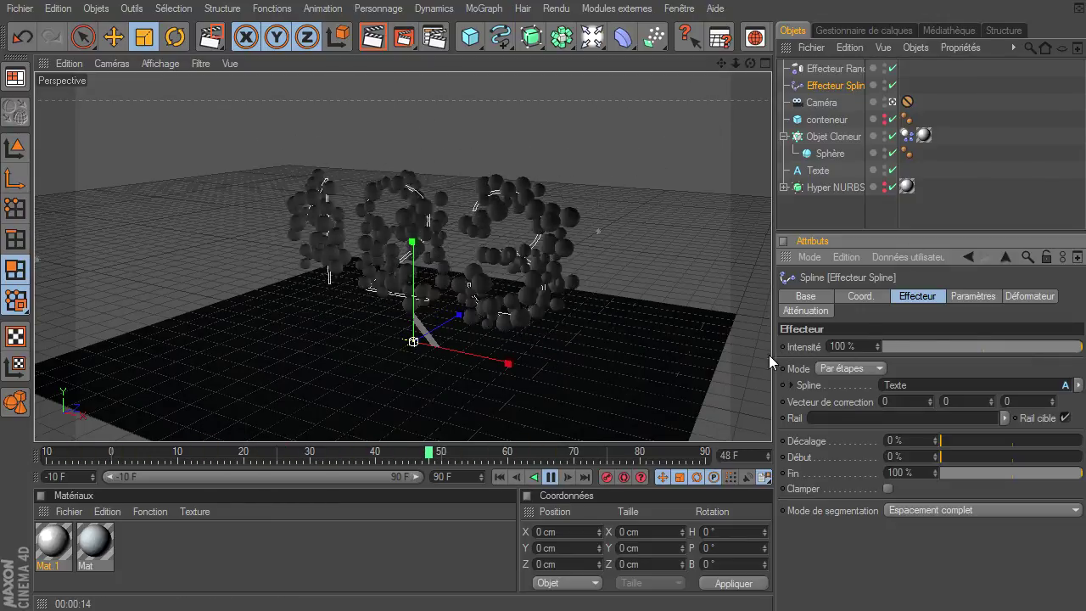
Drag the intensity to 76 %, then 7 %, during playback, finishing back at 100 %
left_click_drag(1076, 347, 1033, 348)
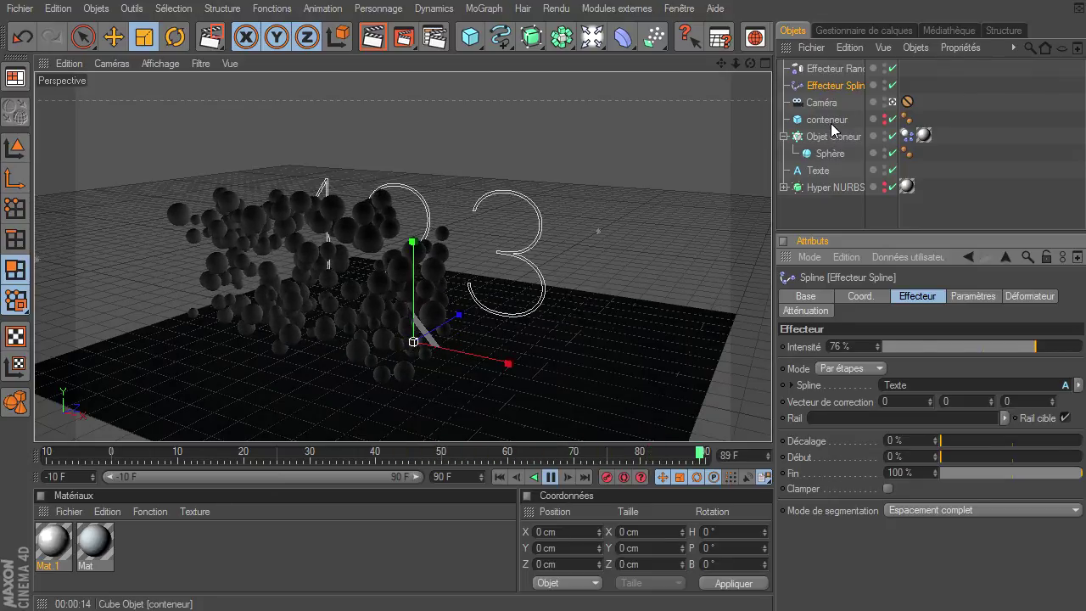
left_click_drag(1033, 346, 896, 348)
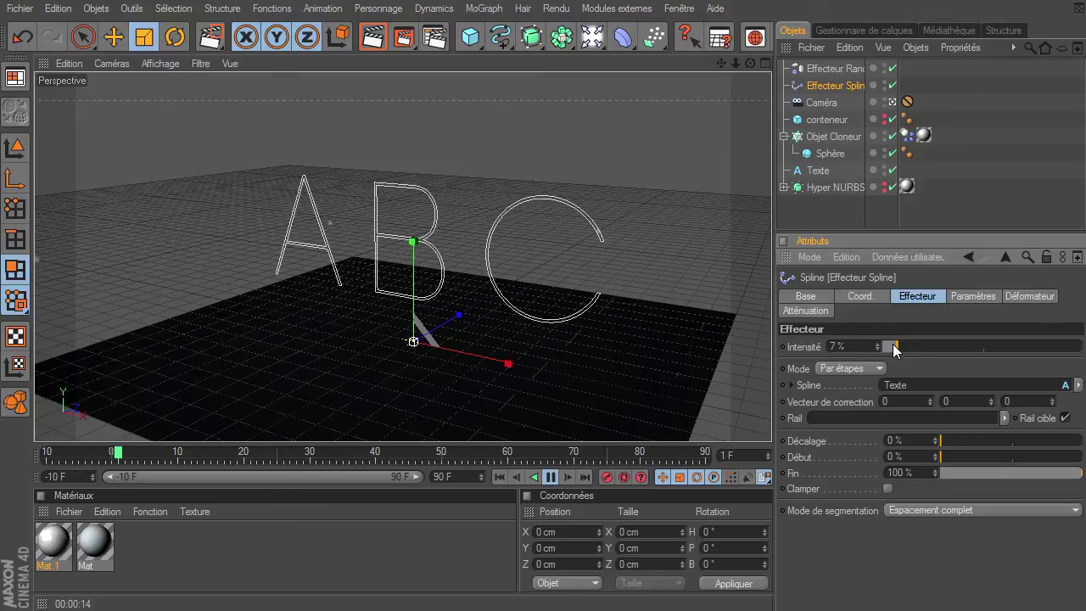
left_click_drag(899, 344, 967, 345)
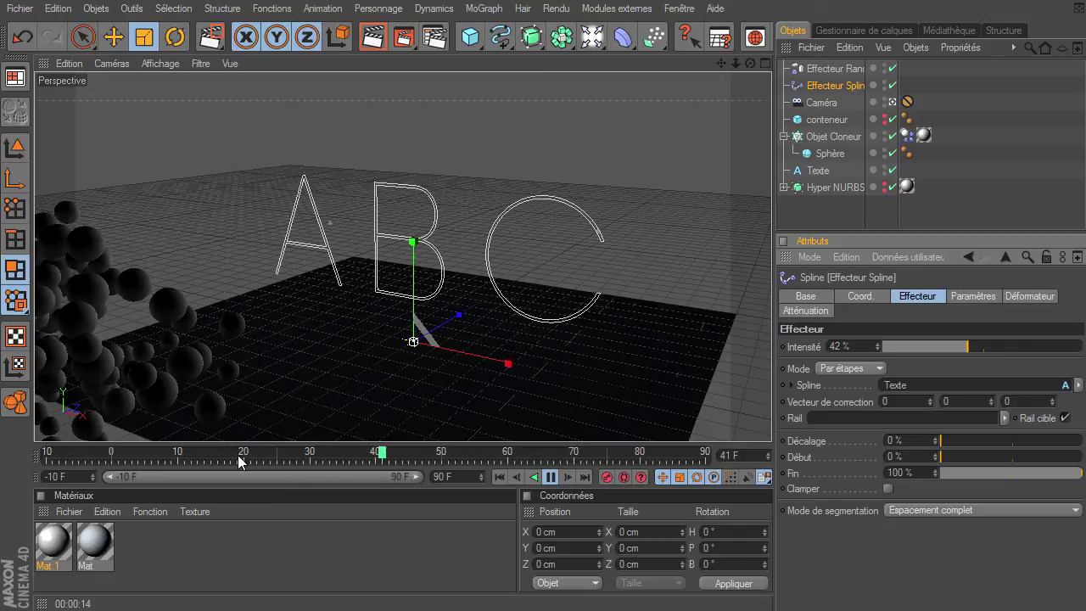
left_click_drag(972, 346, 1079, 346)
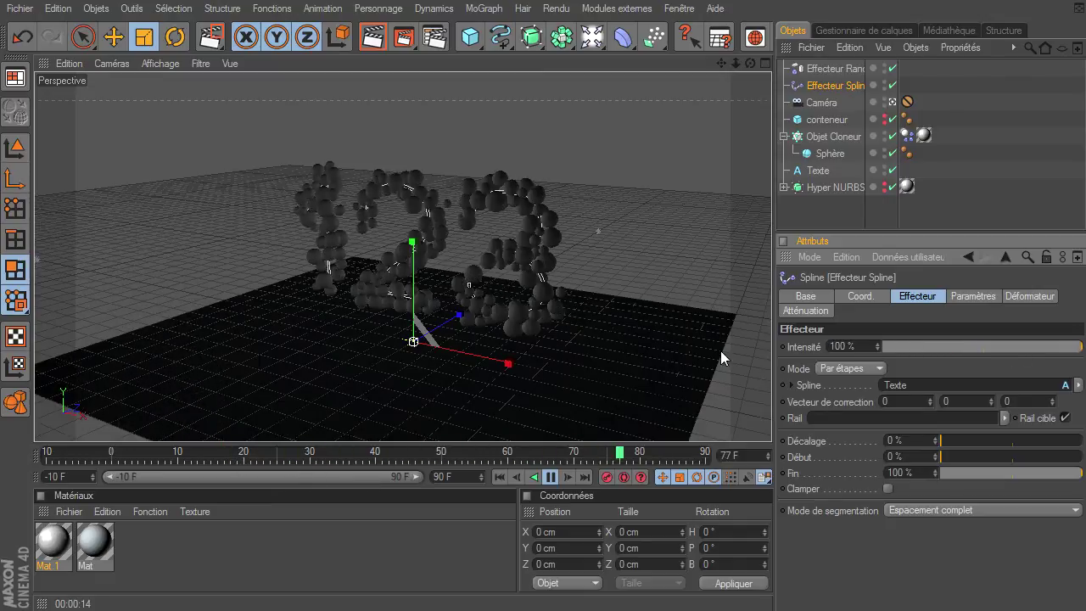